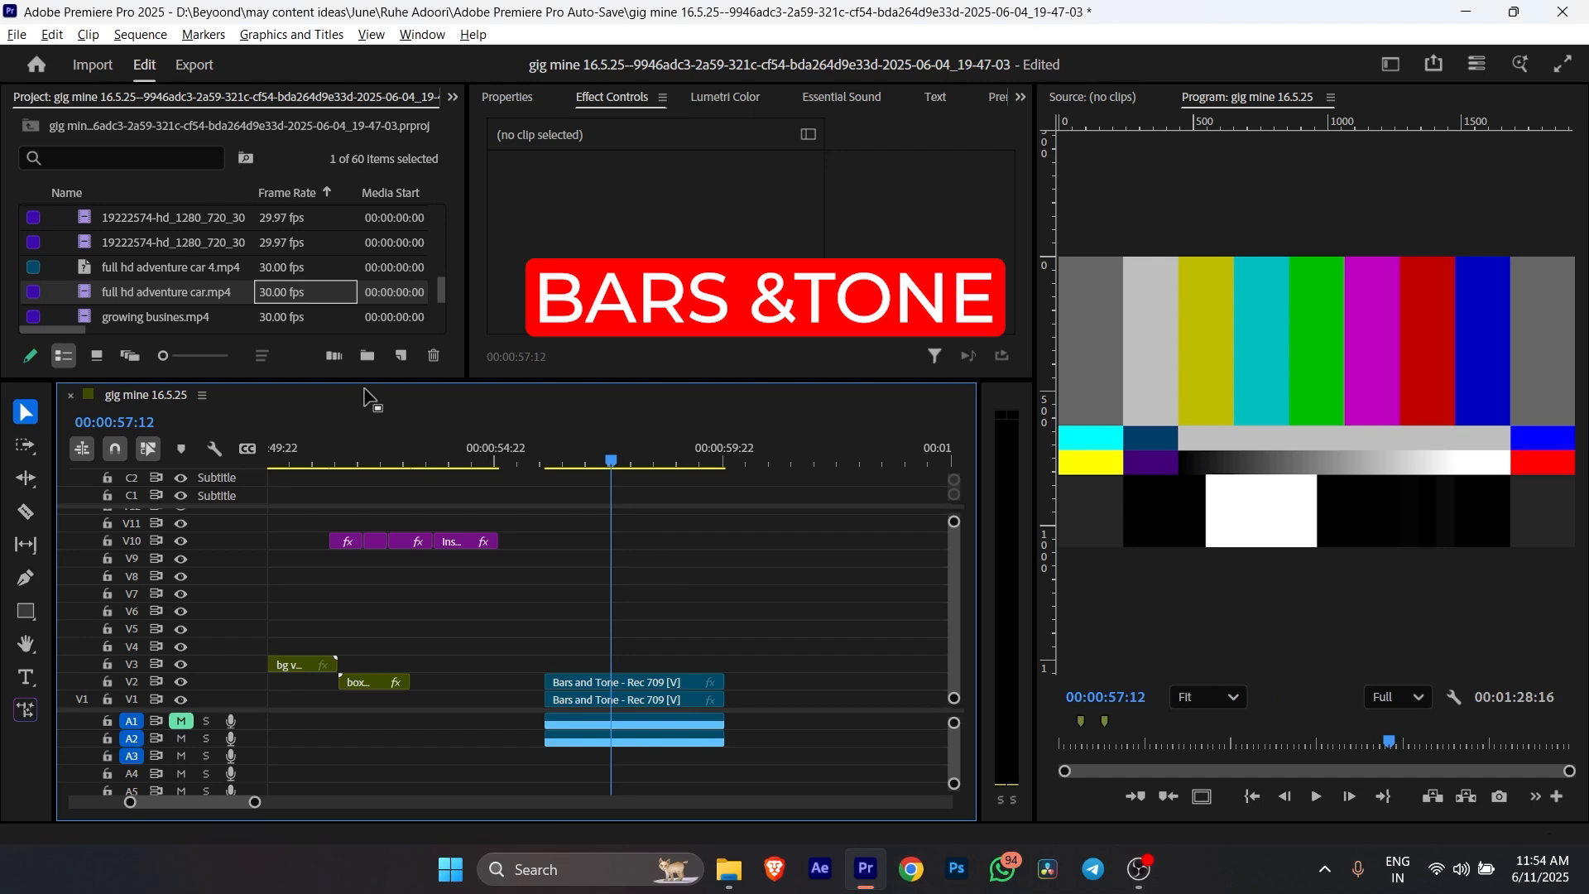
Create a 1920 × 1080, 23.976 fps Rec. 709 Bars and Tone clip, place it on V3 above the existing ones, and play it.
left_click(399, 357)
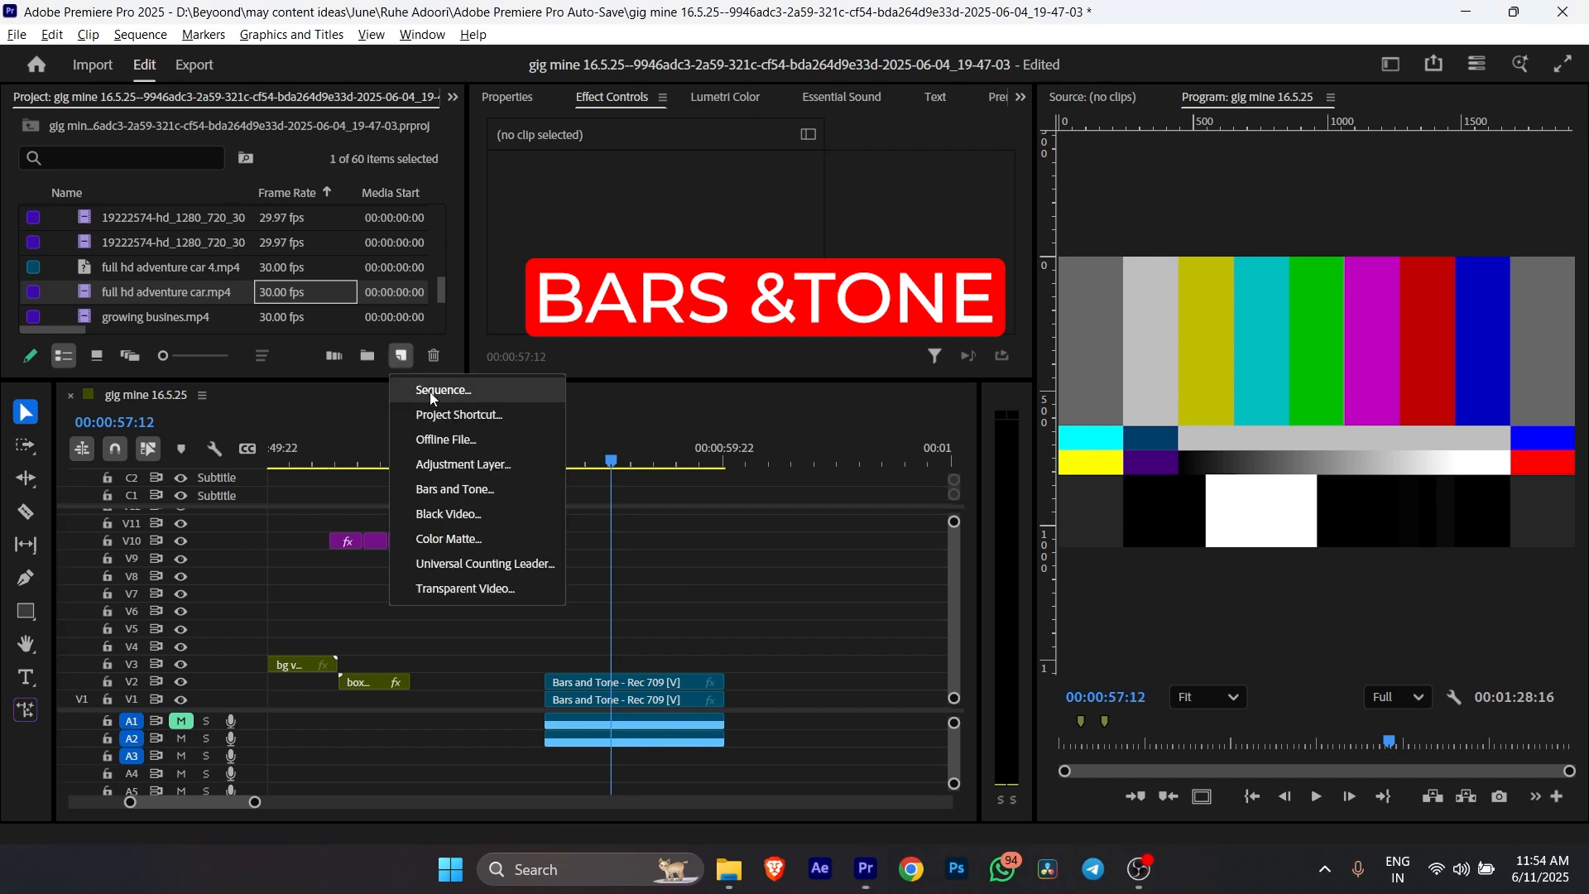
left_click(458, 490)
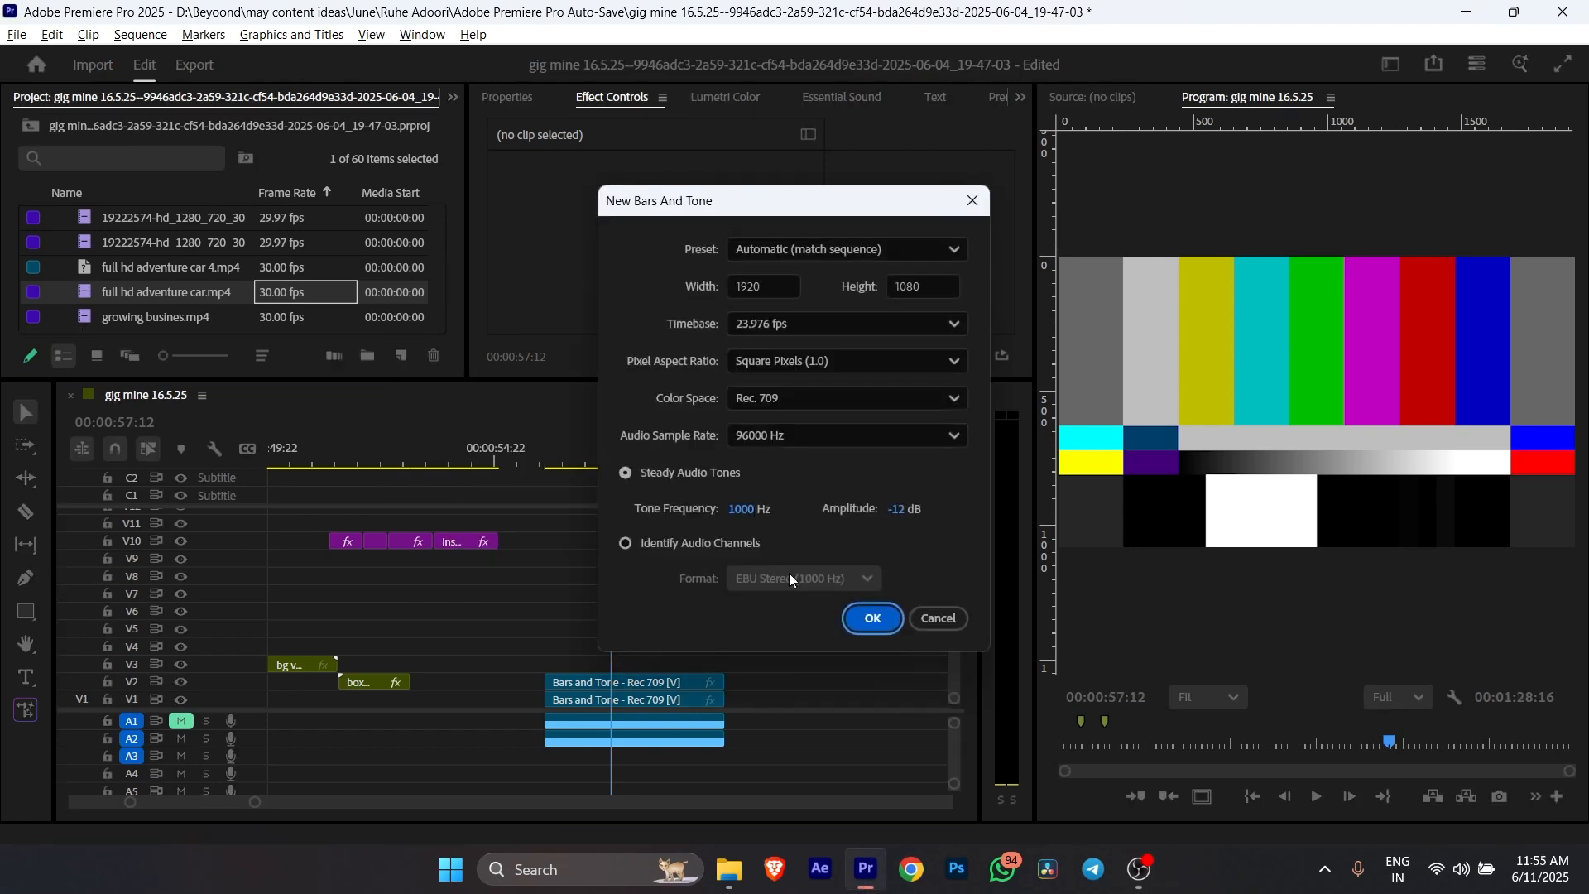
left_click(875, 617)
left_click_drag(113, 223, 552, 657)
left_click(550, 451)
key("space")
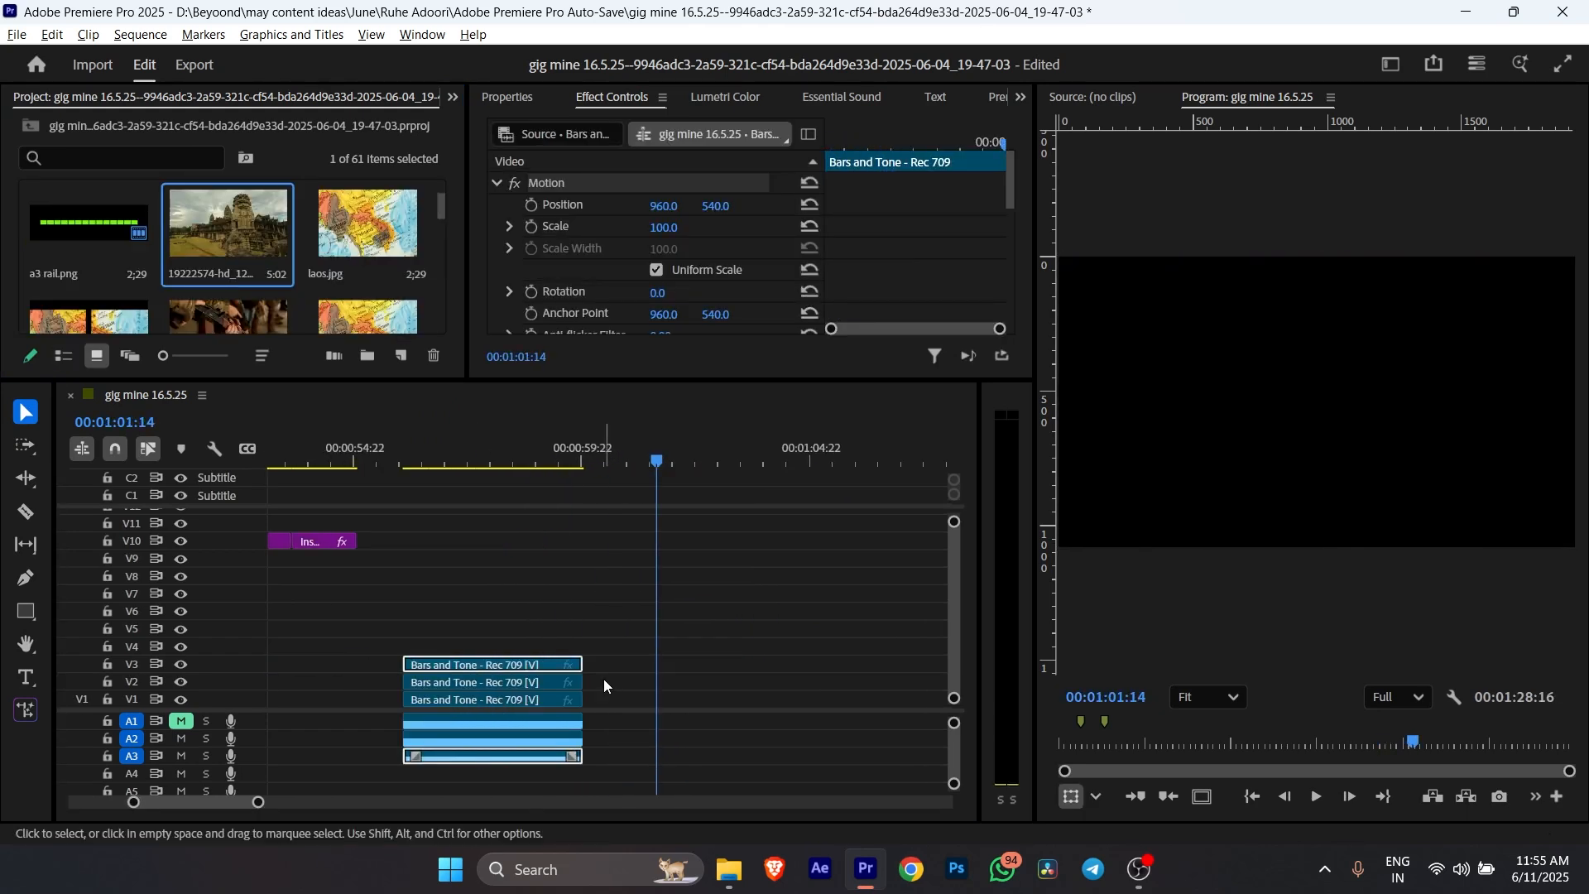
Add the temple clip 19222574-hd_1280_720_30fps.mp4 to track V3 after the Bars and Tone clips.
left_click_drag(227, 239, 622, 667)
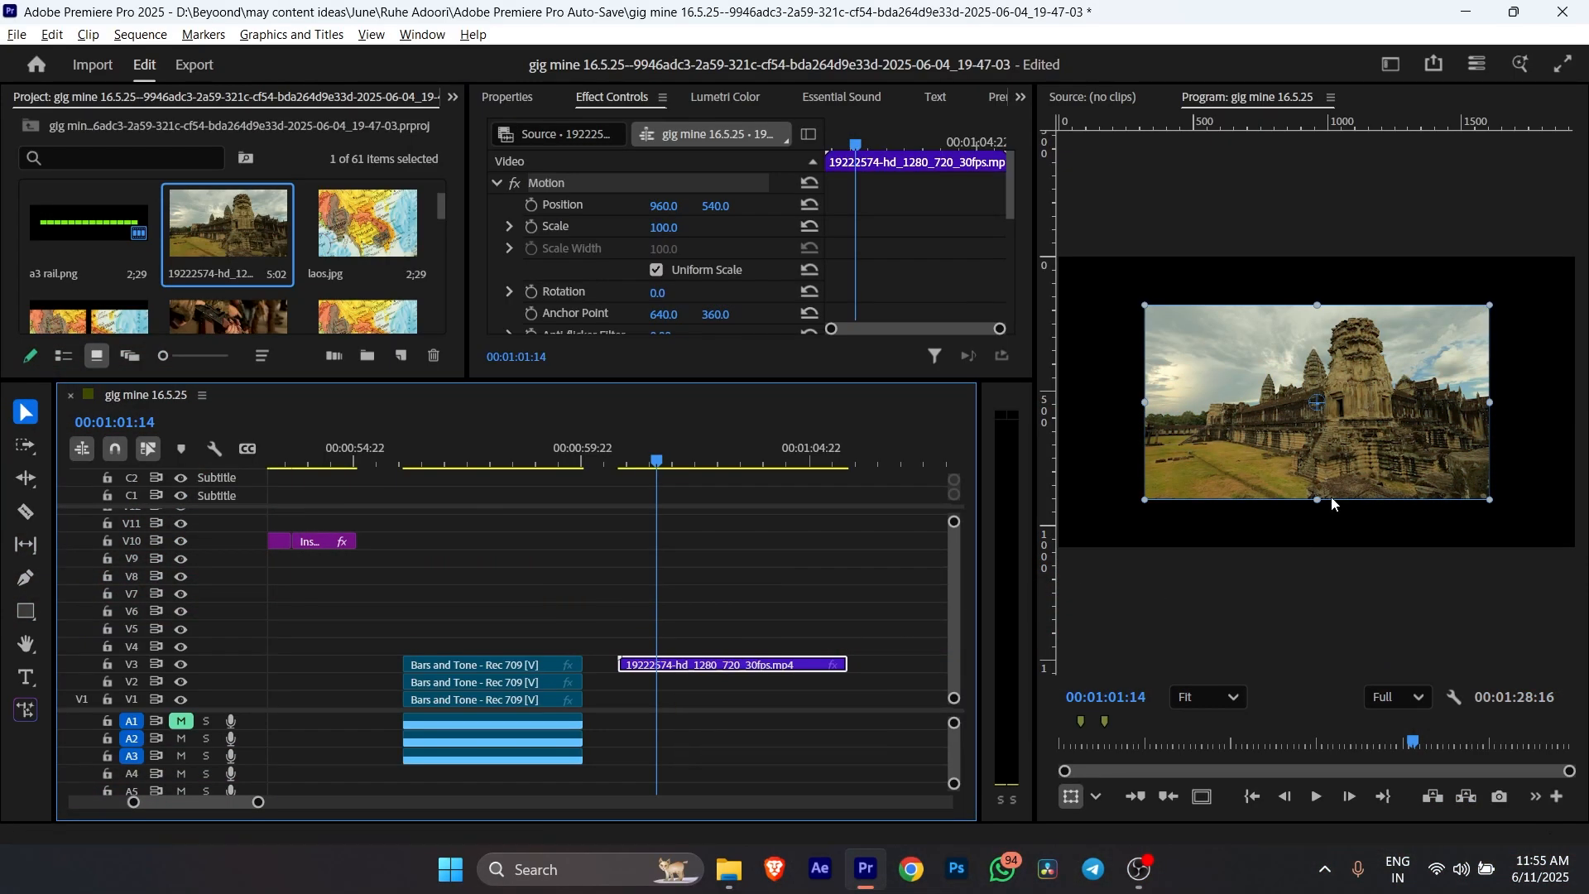
right_click(714, 666)
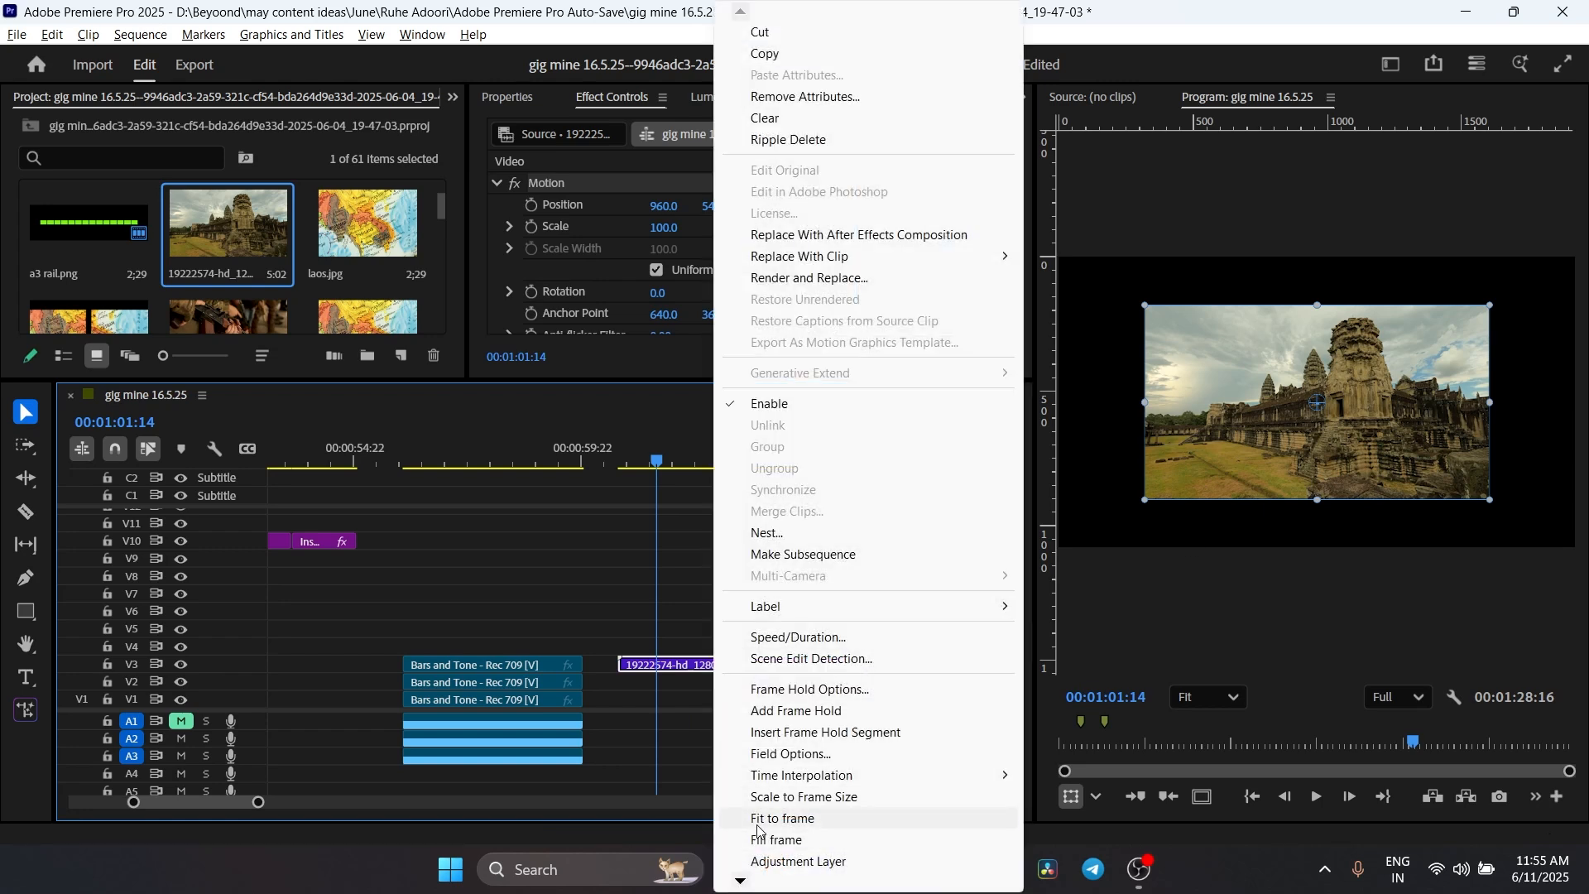
key("Escape")
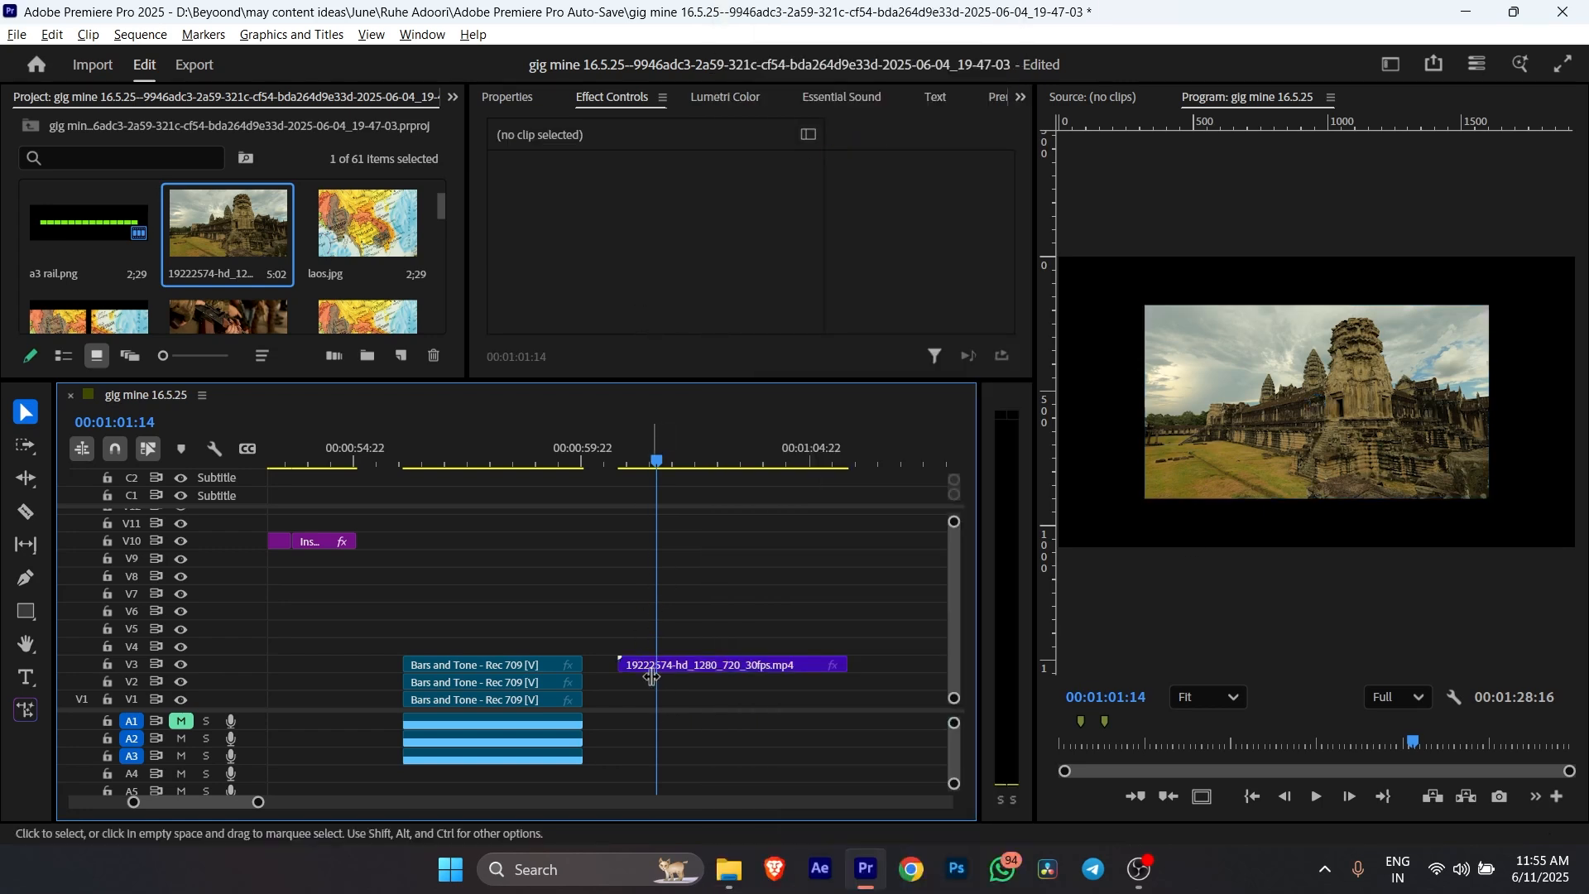
Try enlarging the temple clip through its Scale value and its frame edge, undoing both changes.
scroll(639, 215, "down", 4)
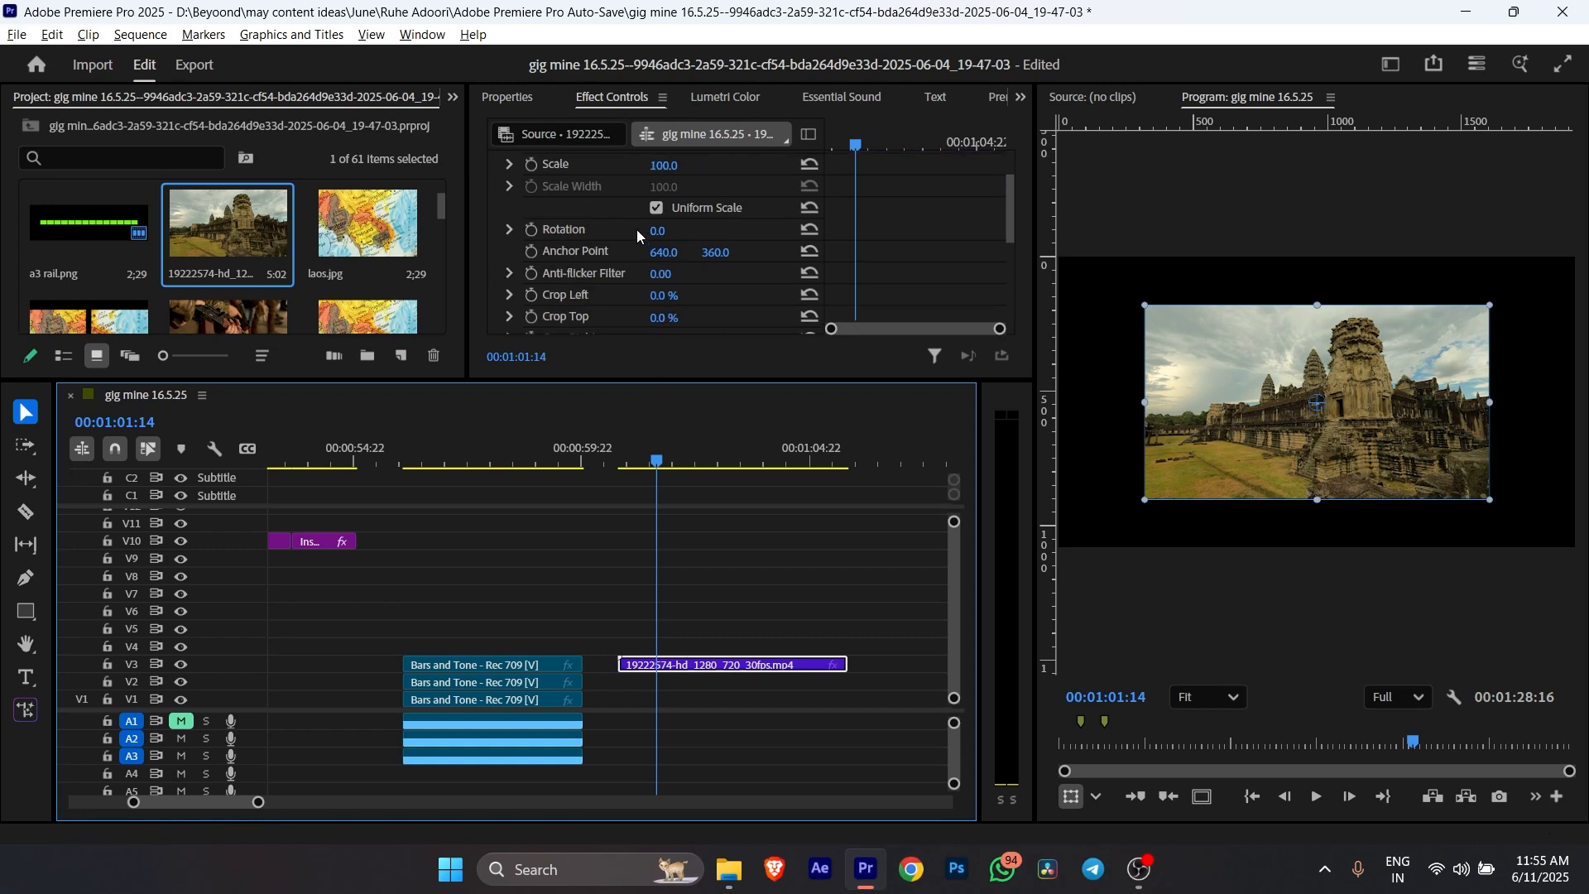
scroll(635, 265, "up", 3)
left_click_drag(664, 228, 678, 229)
key("ctrl+z")
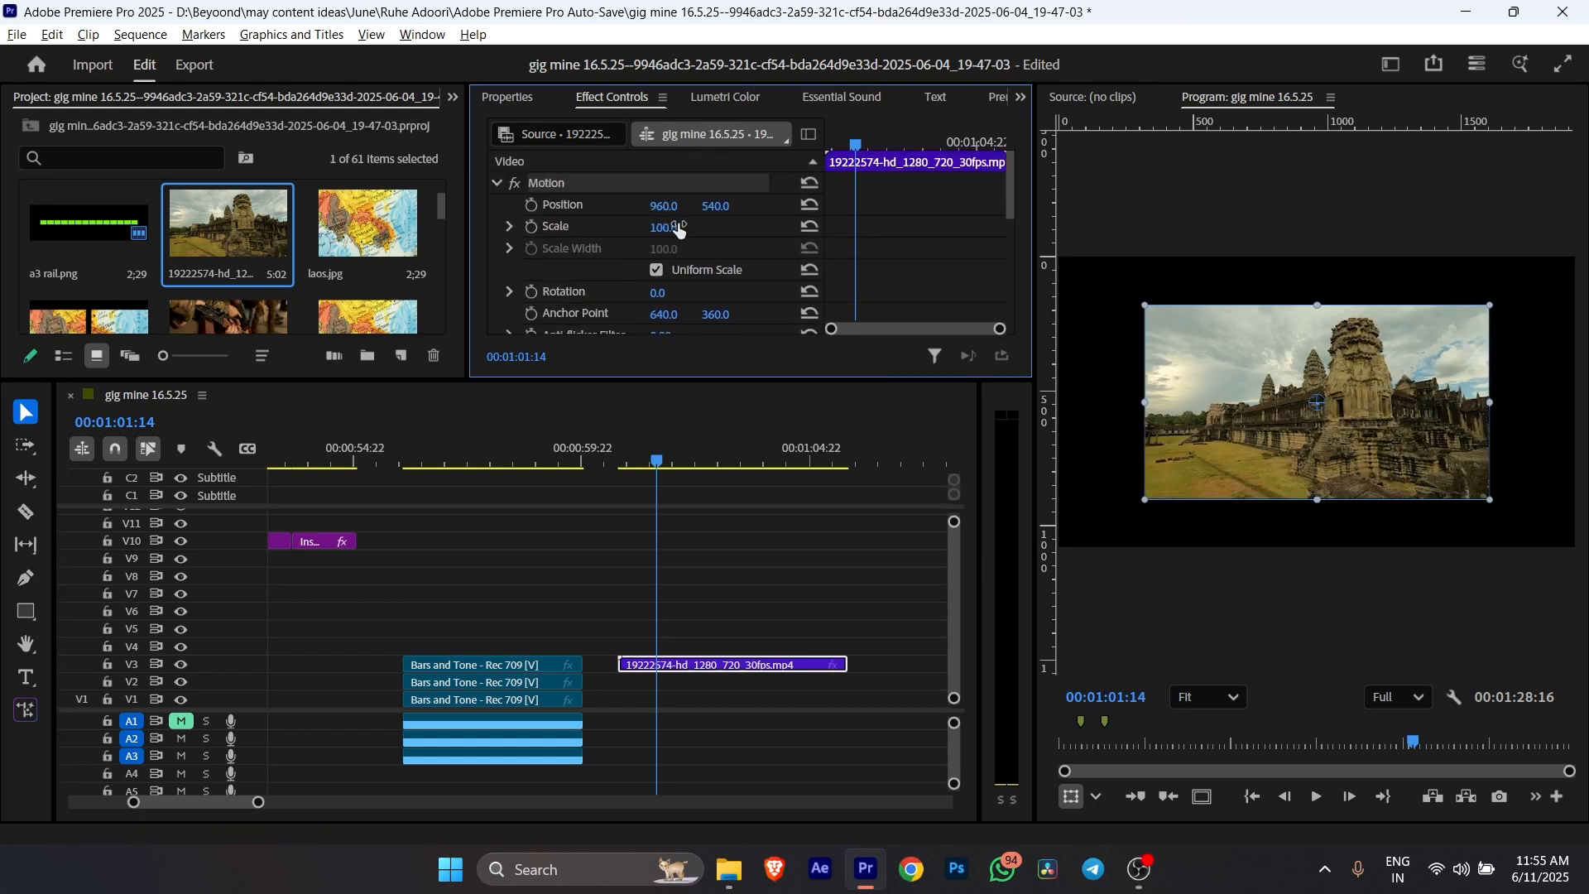
left_click_drag(1317, 499, 1335, 548)
key("ctrl+z")
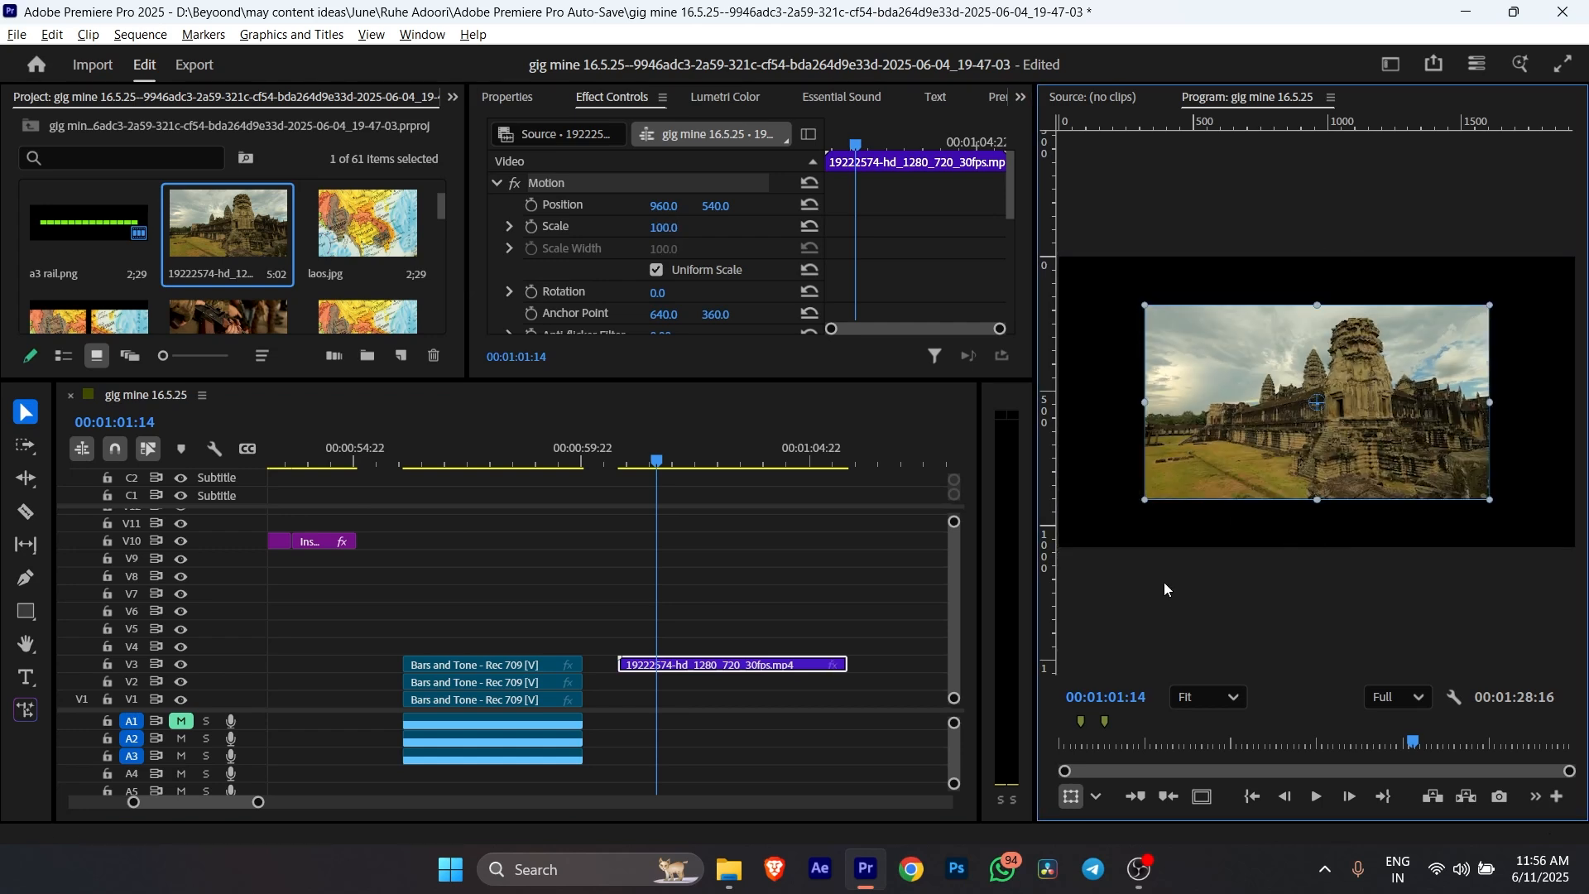
left_click(717, 638)
left_click(720, 664)
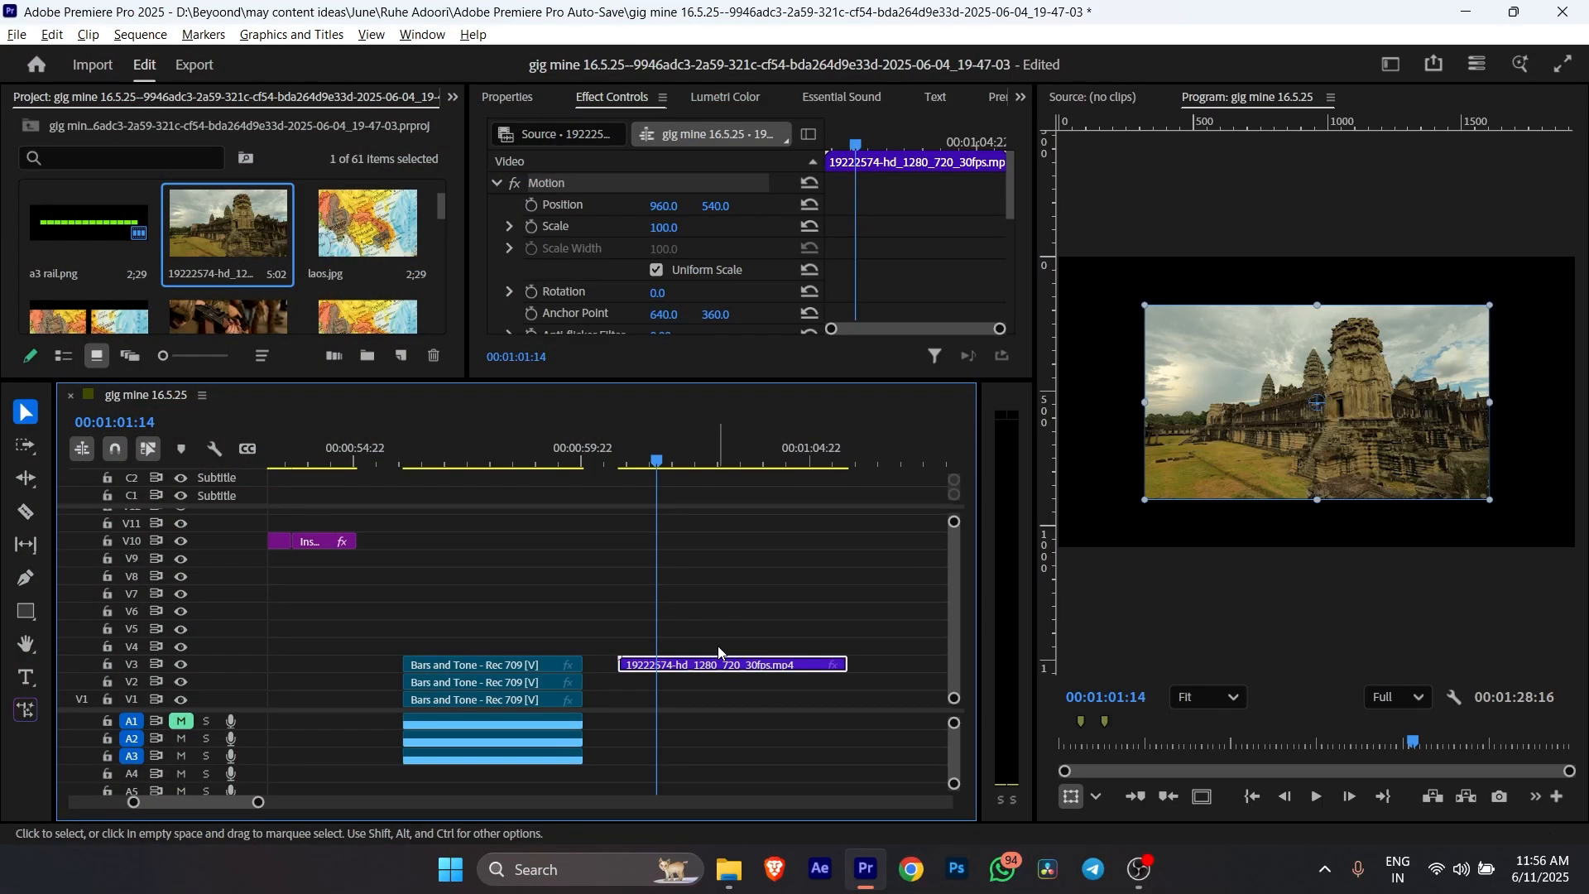
left_click(718, 647)
left_click(732, 591)
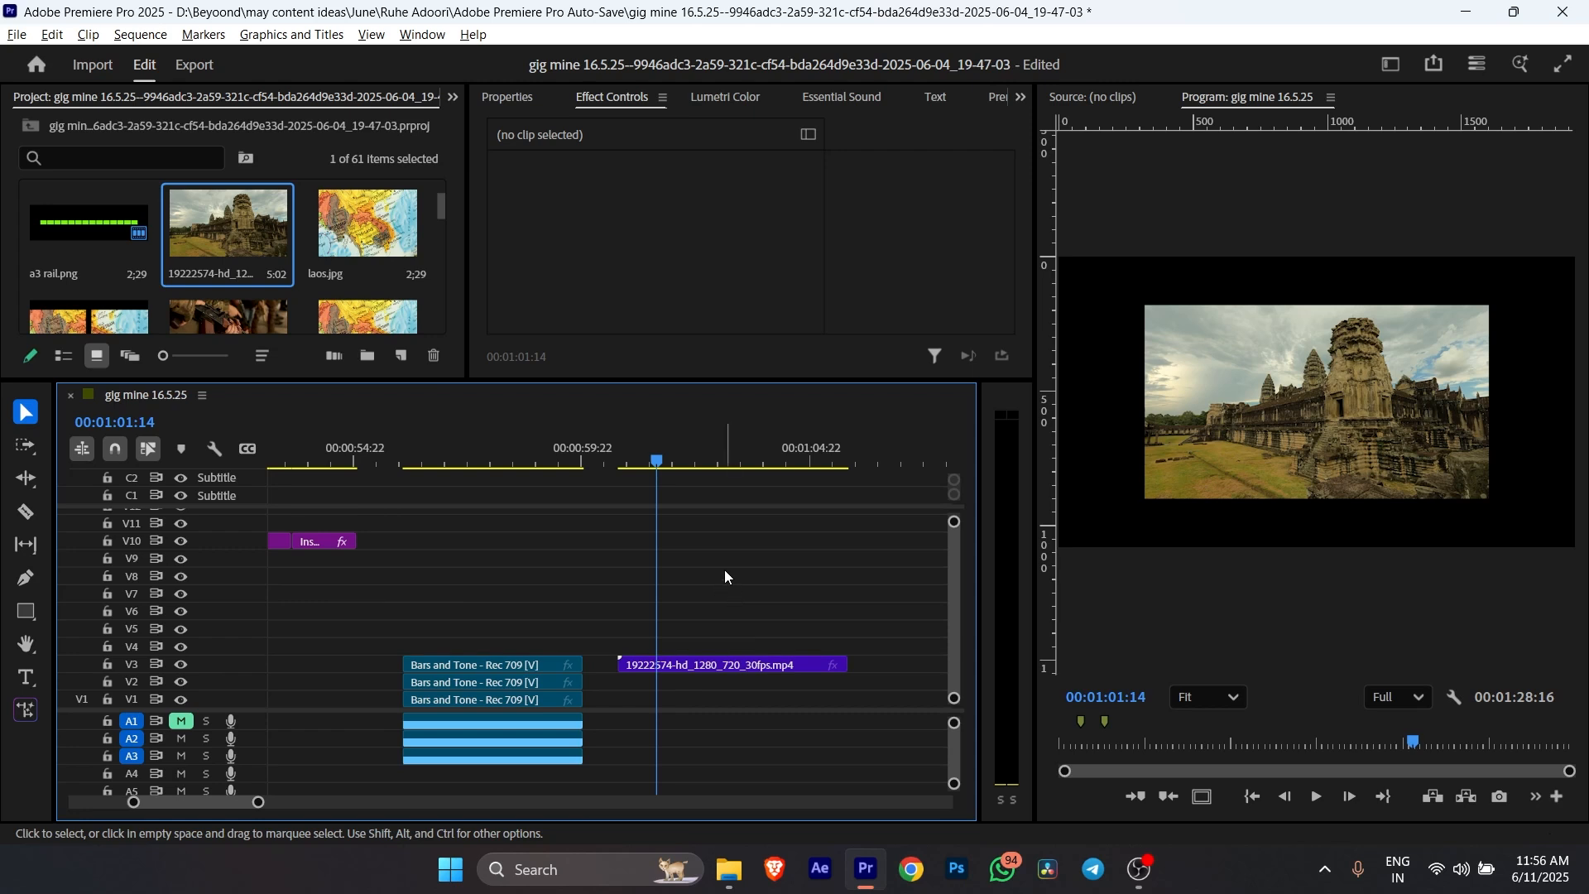
Set the Default Media Scaling preference for media to Fit to frame.
left_click(52, 35)
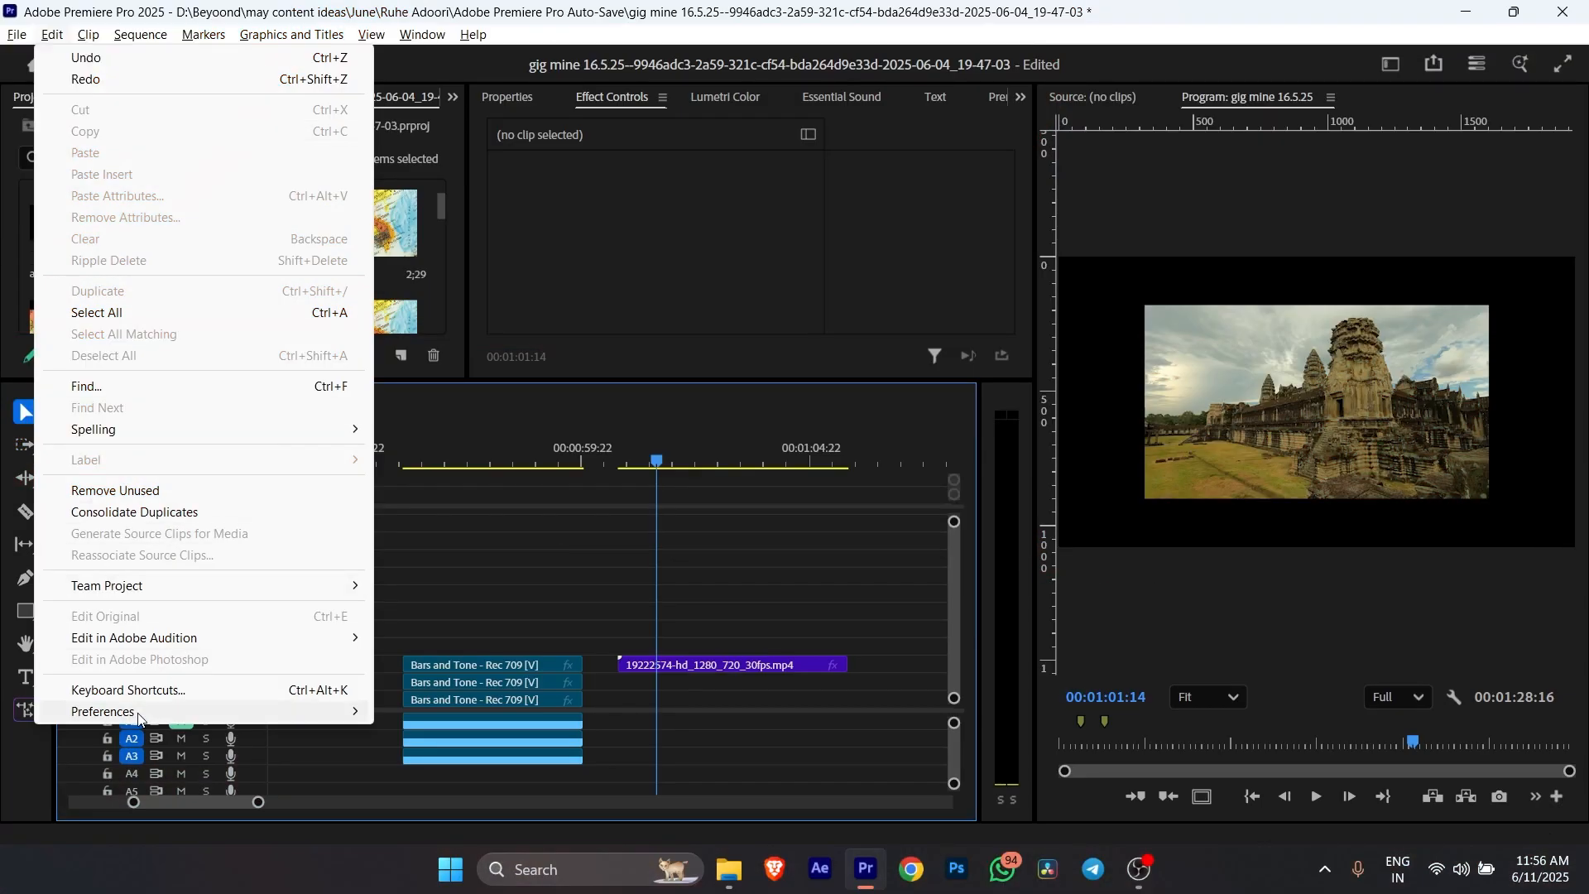
mouse_move(351, 710)
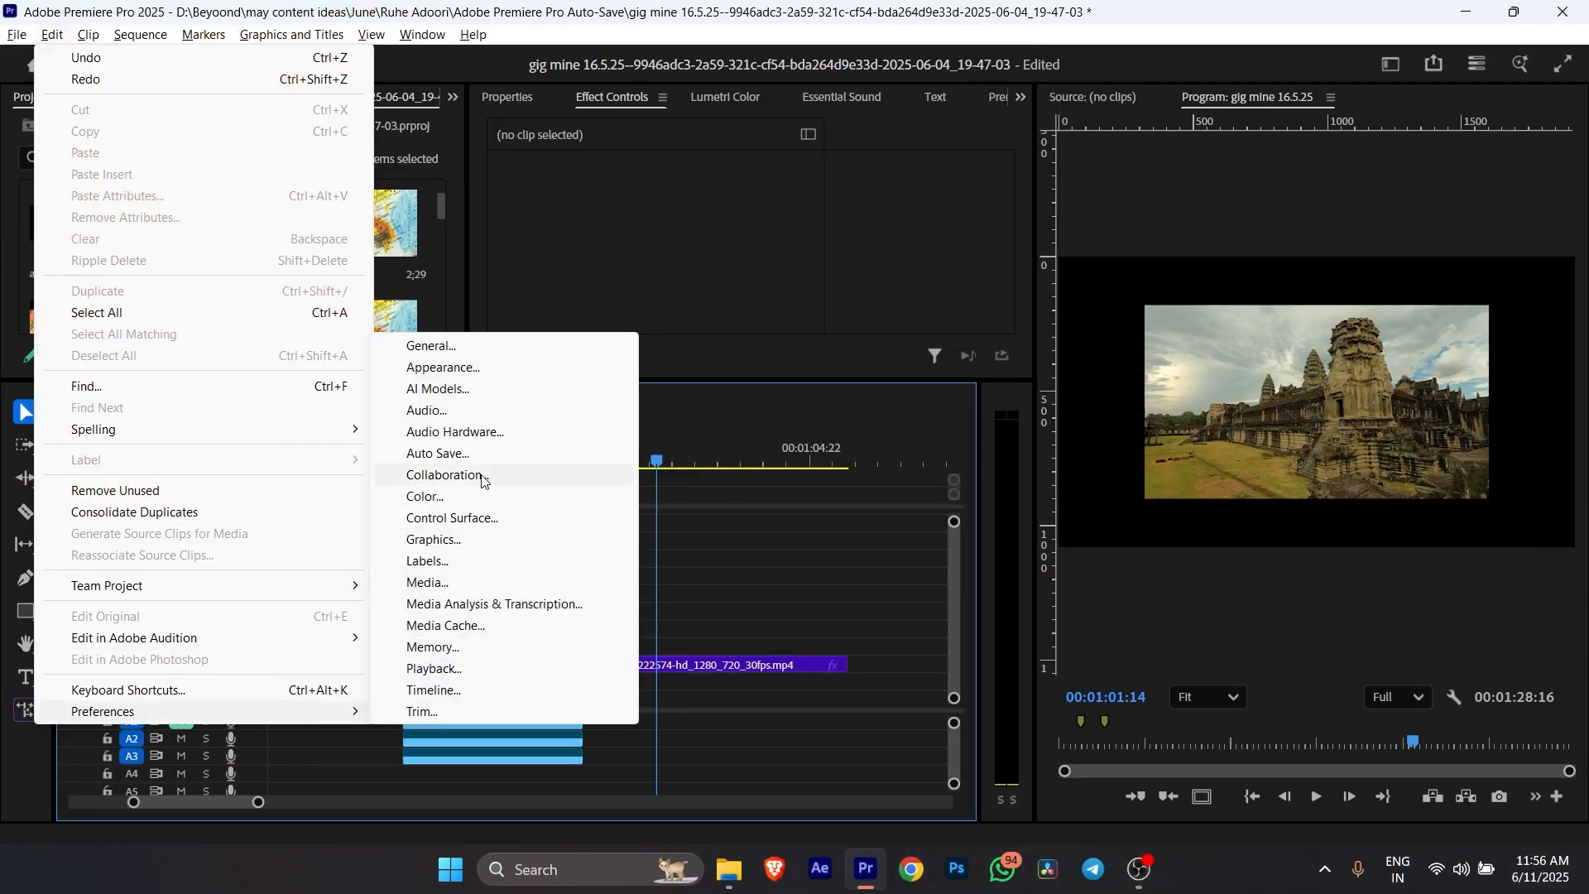
left_click(438, 586)
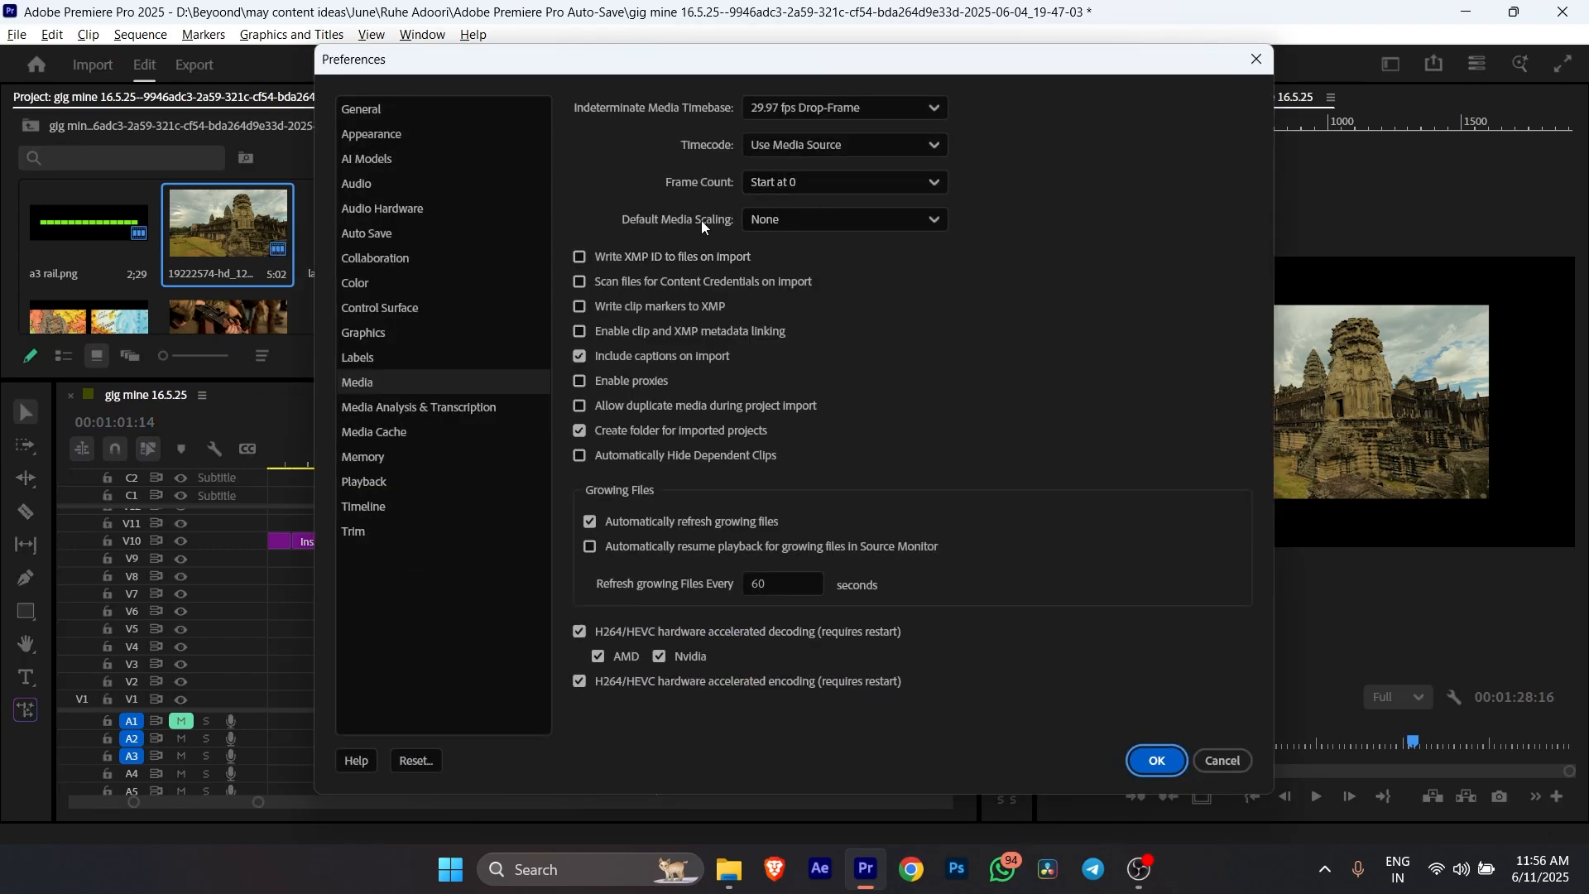
left_click(763, 222)
left_click(791, 306)
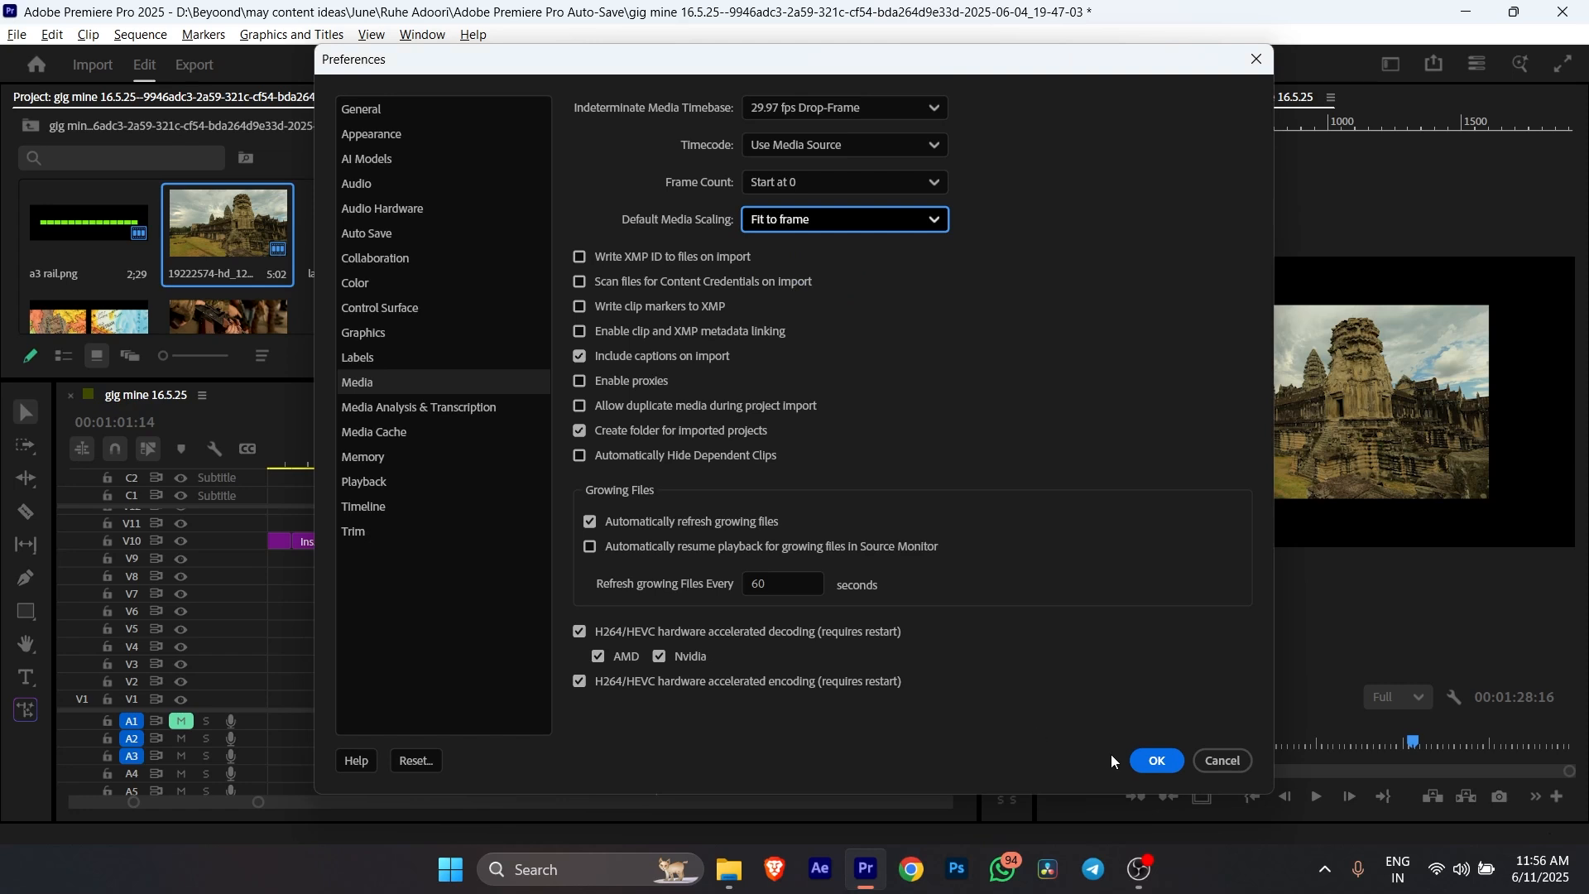
left_click(1158, 760)
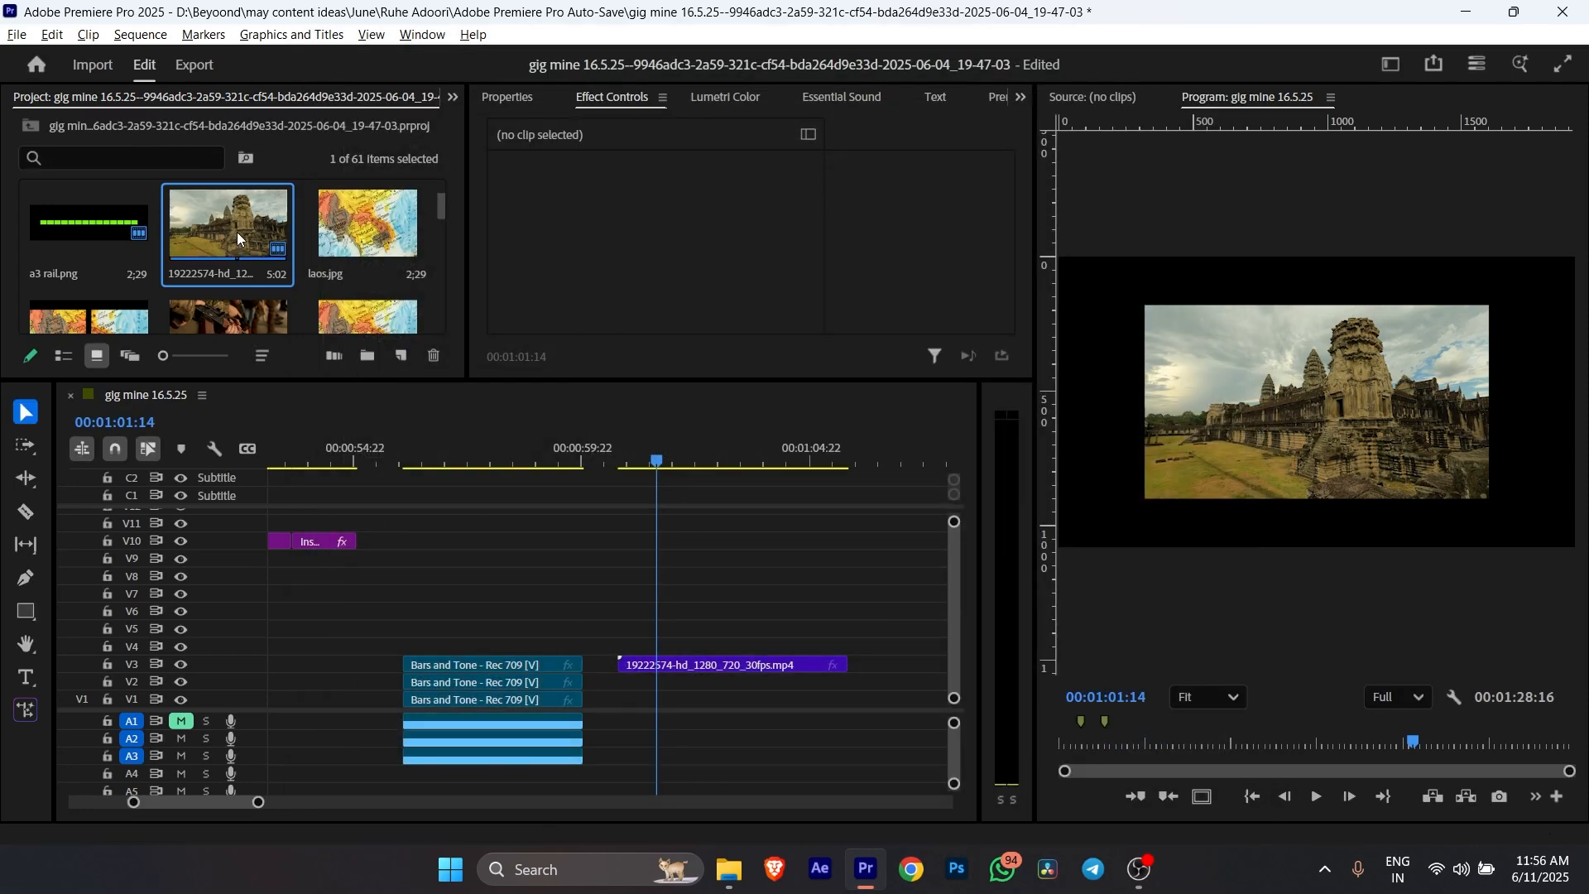
Place another copy of the temple clip on track V4 directly above the first and check how it fills the frame.
left_click_drag(236, 232, 623, 646)
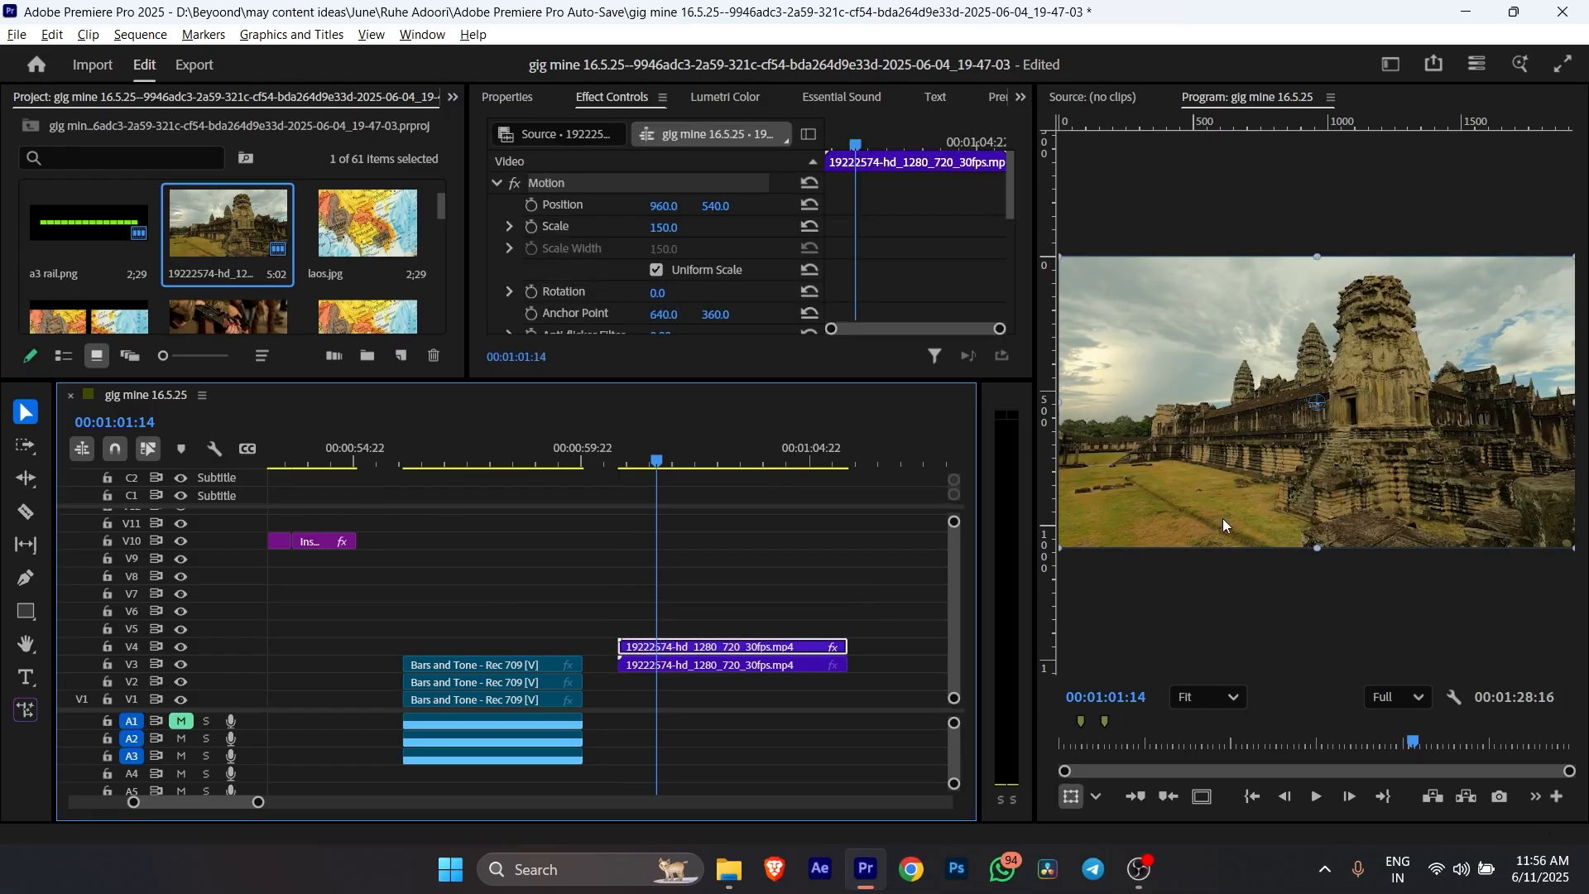
scroll(1242, 406, "down", 2)
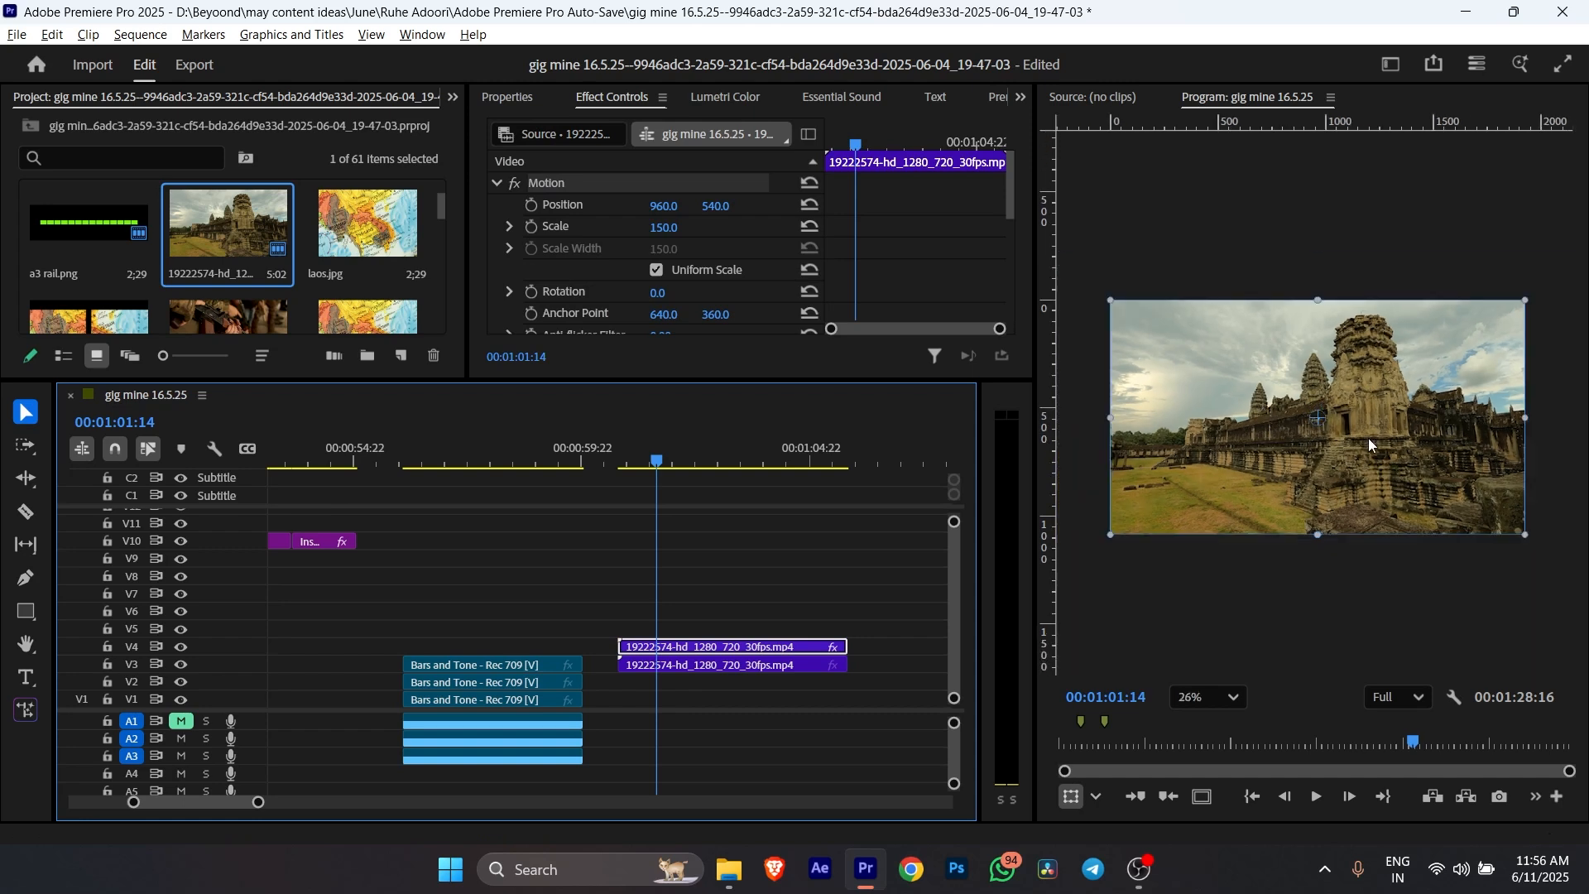
scroll(1368, 438, "up", 2)
scroll(589, 538, "down", 1)
left_click(588, 537)
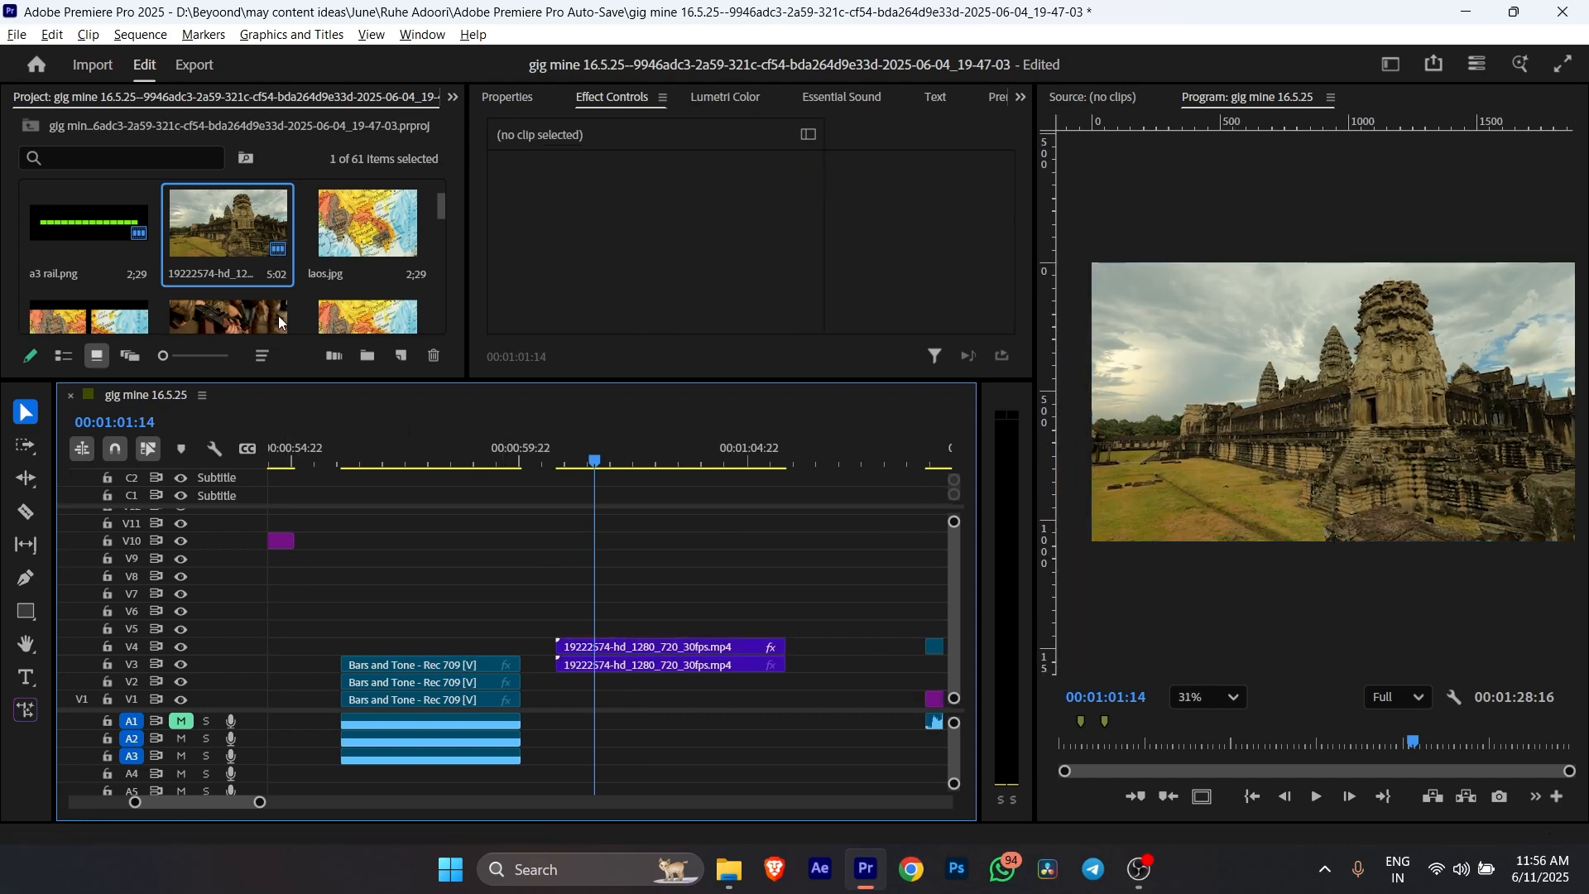
scroll(259, 253, "down", 3)
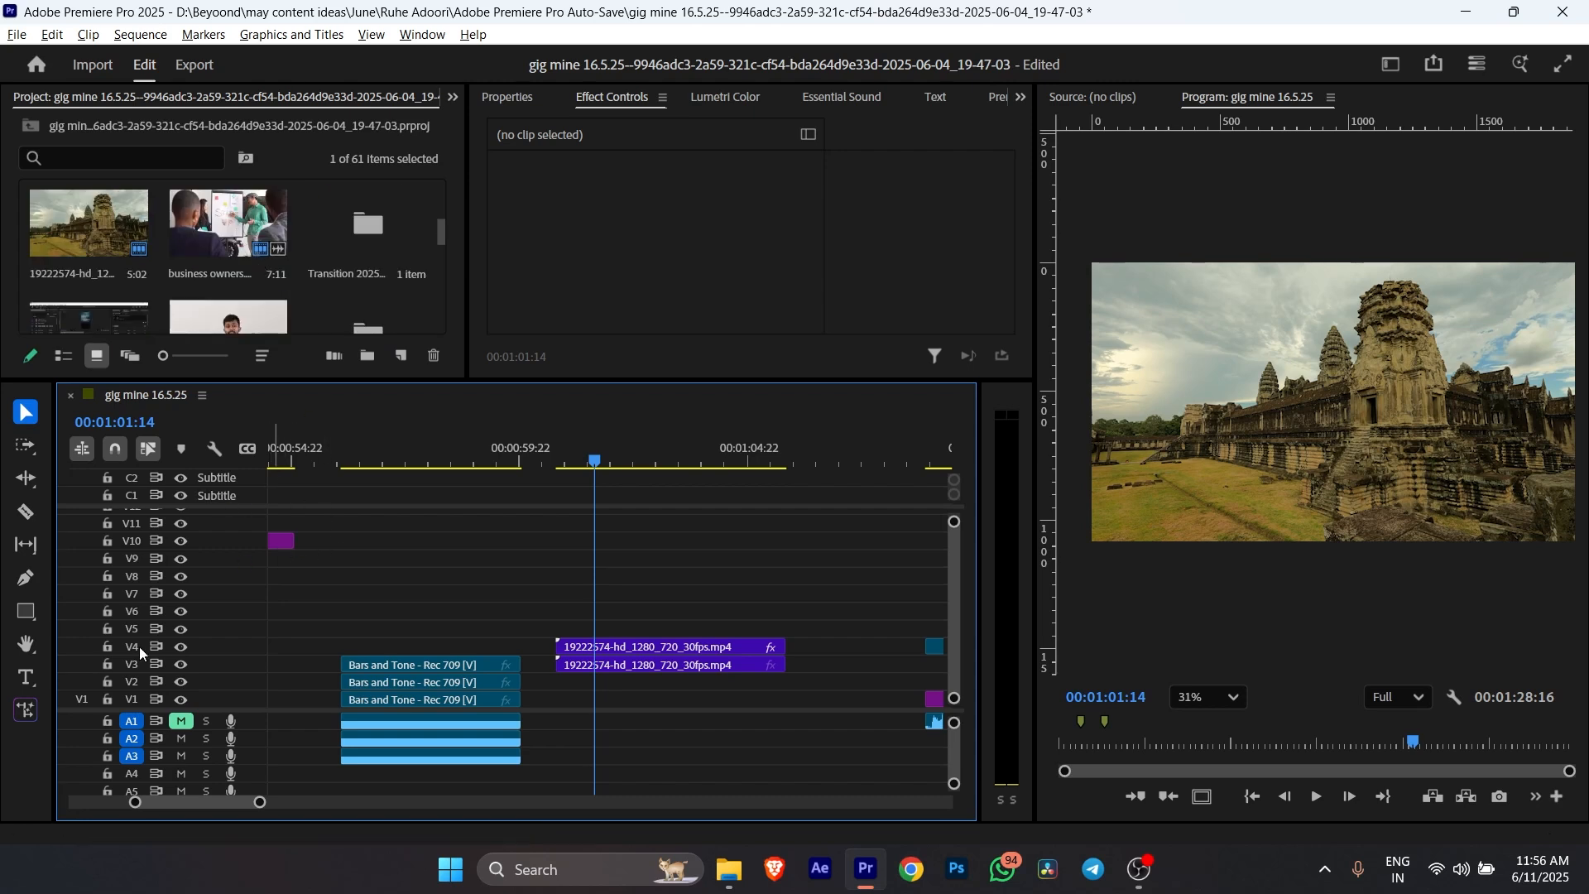
Add the text "BALI" over the temple footage, then enlarge it and reposition it near the middle of the frame.
left_click(25, 677)
left_click(1255, 374)
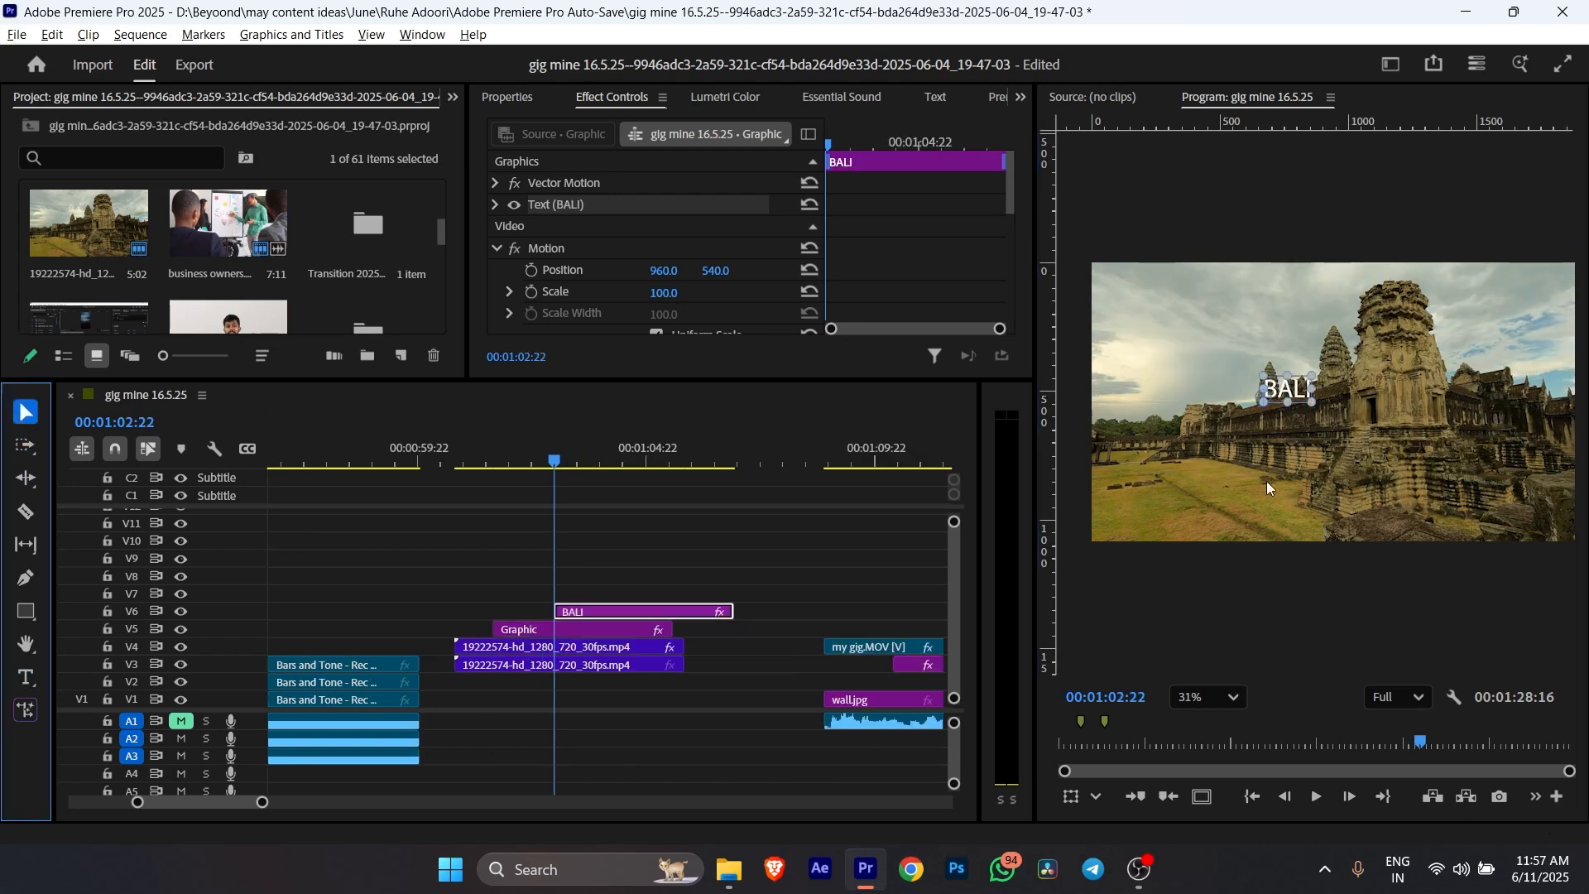
left_click_drag(1311, 403, 1388, 448)
left_click_drag(1345, 374, 1345, 422)
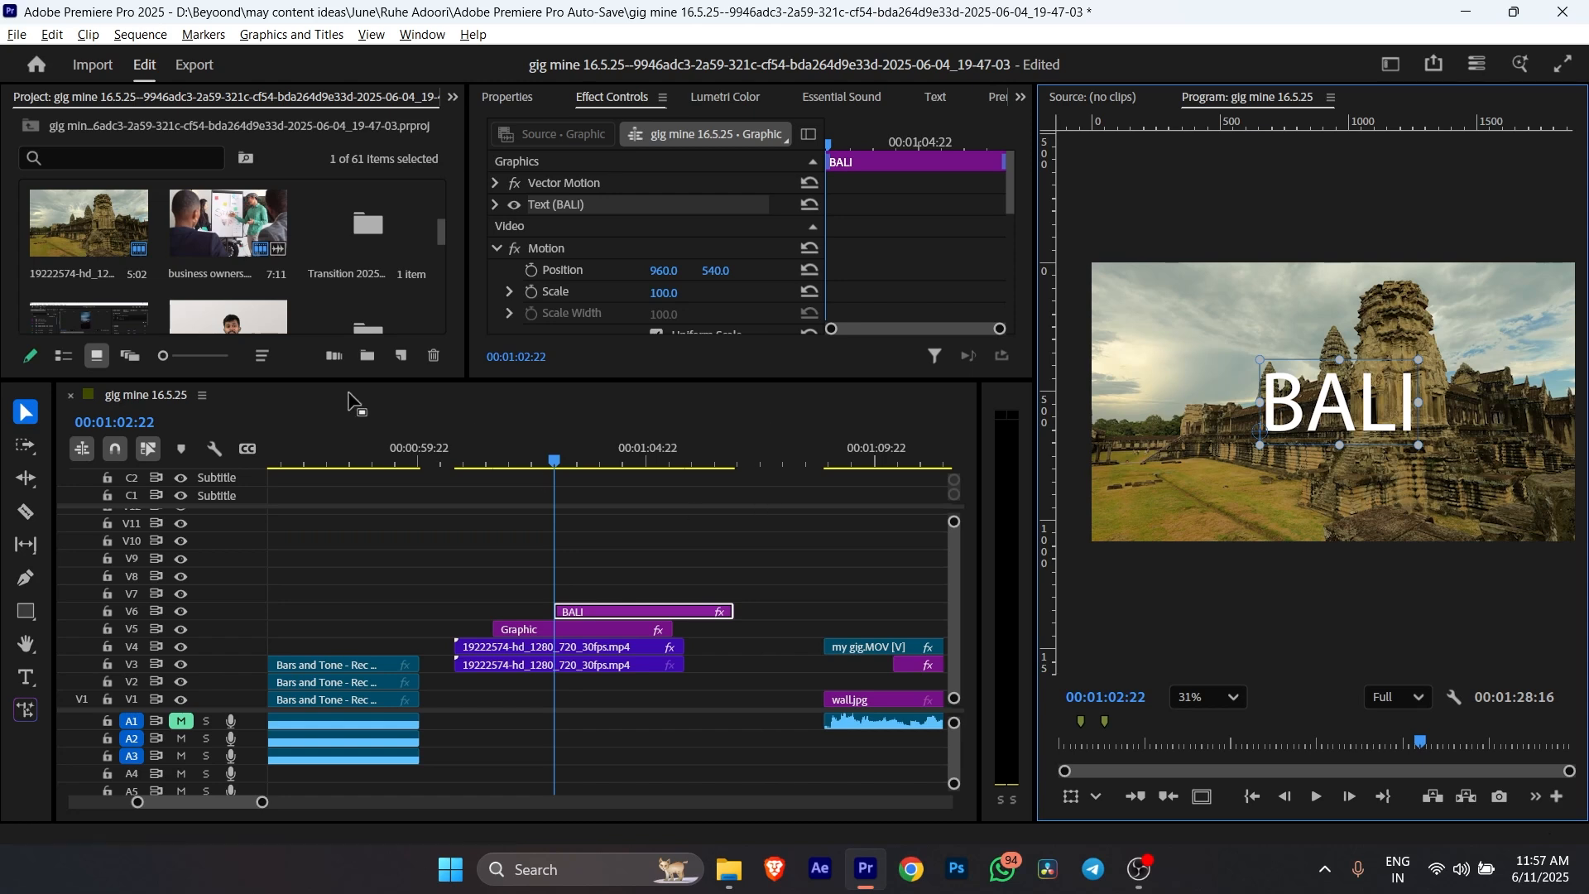
Search the effects for "CAMERA BLUR" and apply the Camera Blur video effect to the BALI text clip on V6.
left_click(453, 97)
left_click(481, 121)
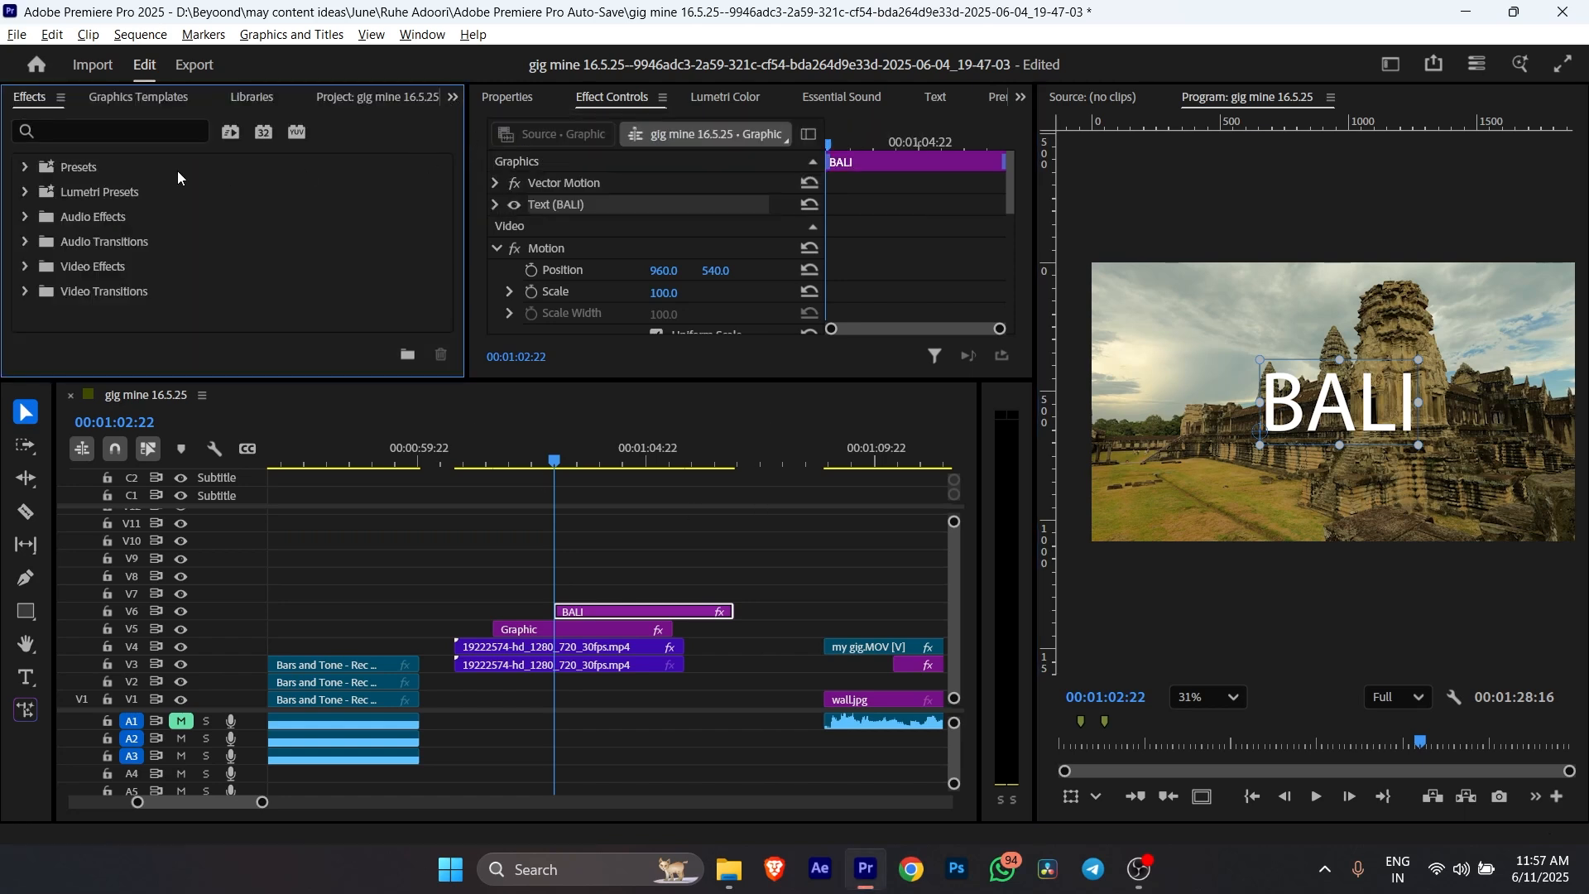
left_click(114, 130)
type("CA")
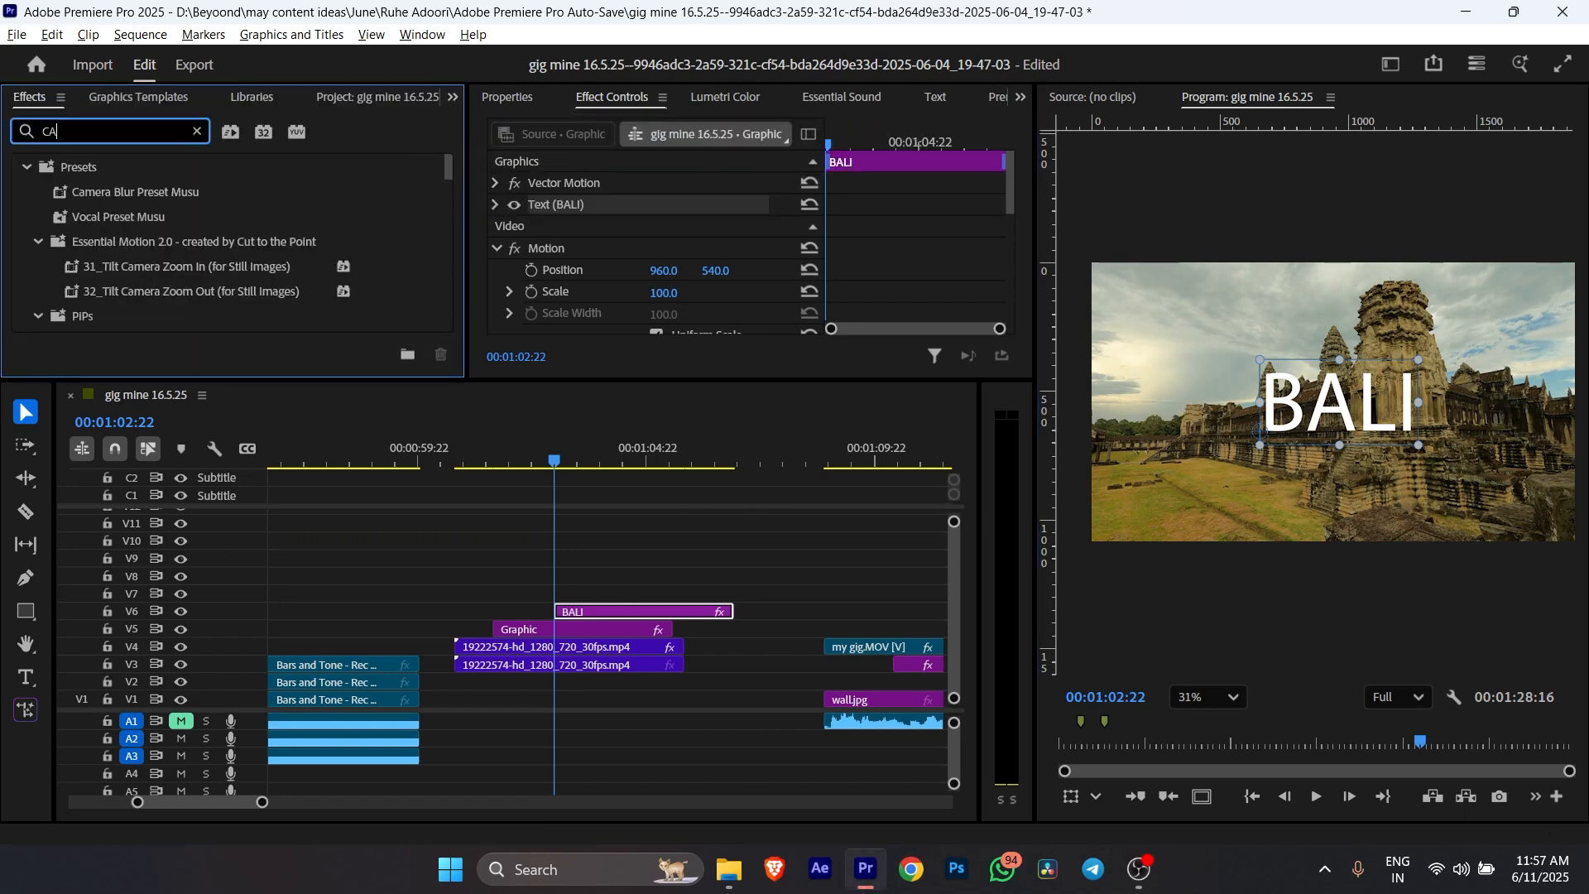
type("MER")
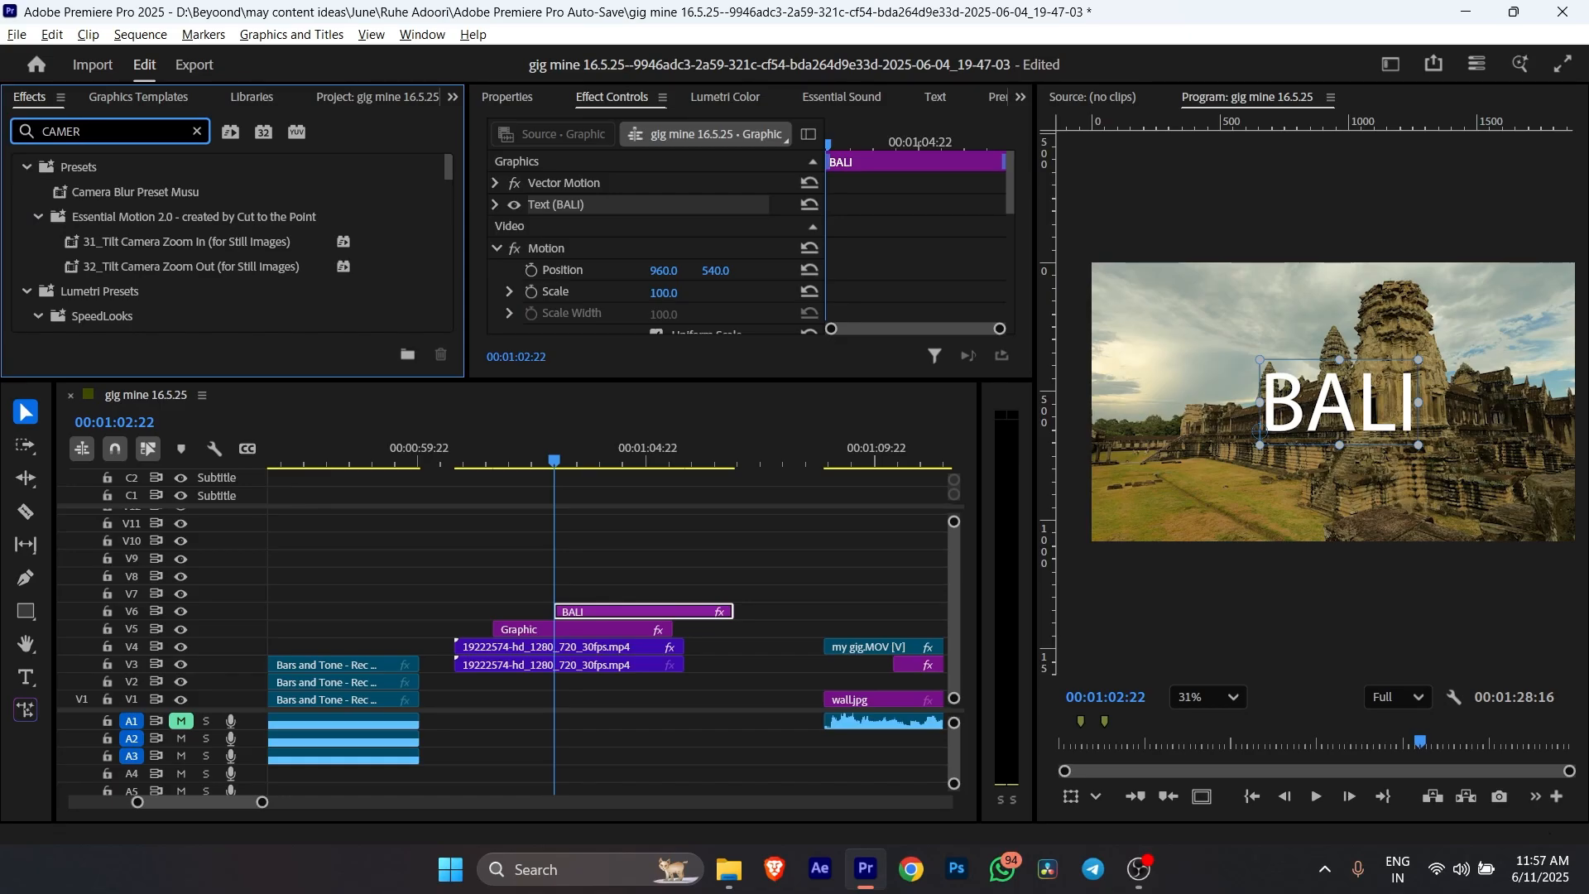
type("A BLUR")
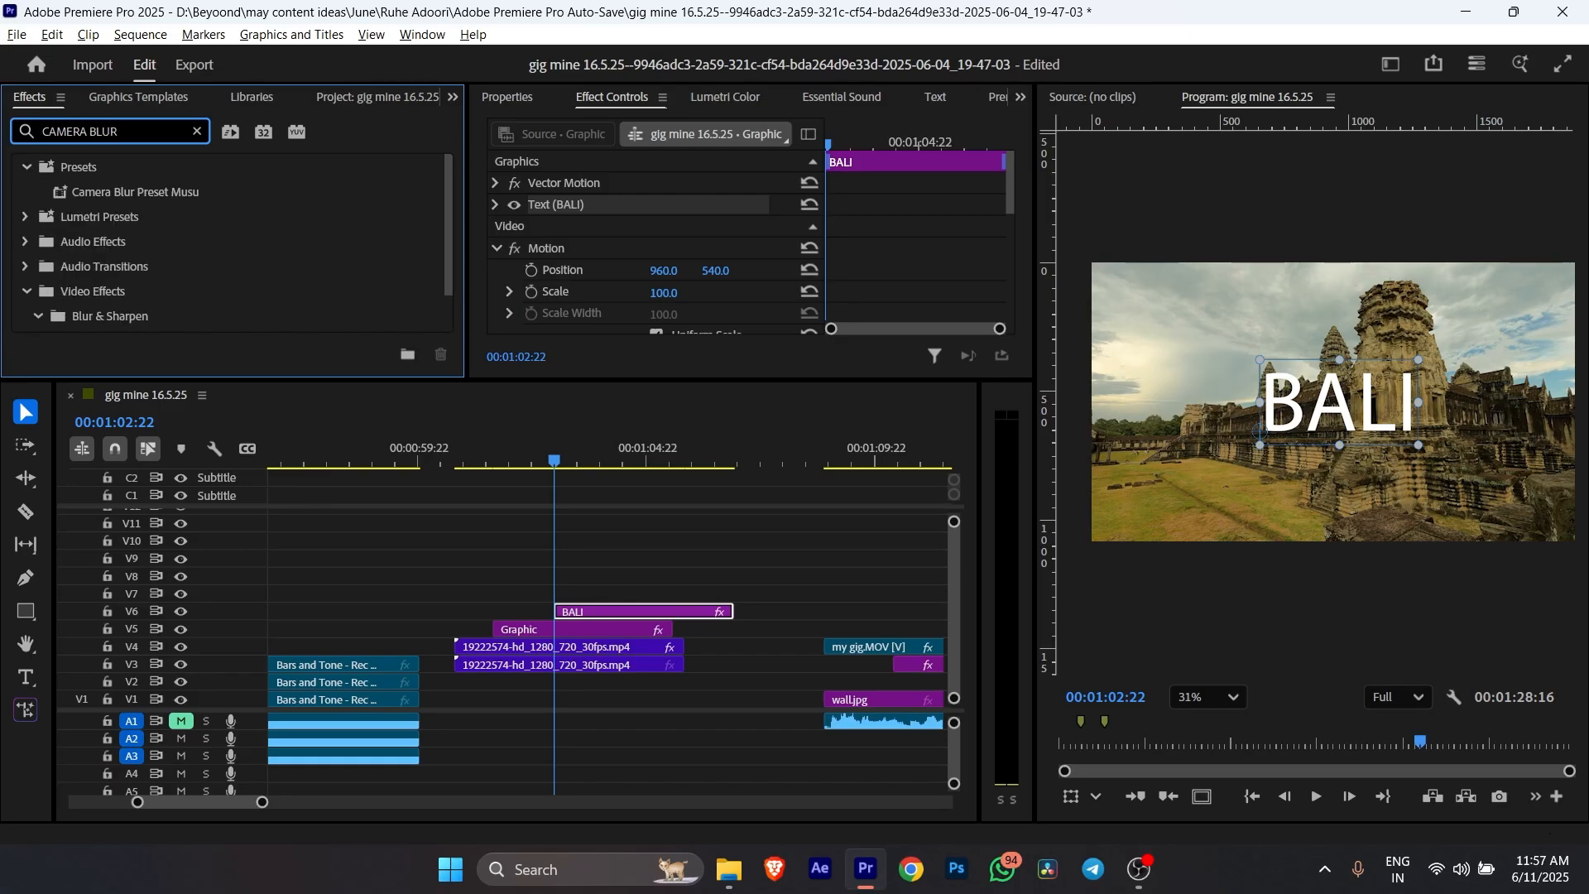
scroll(186, 248, "down", 1)
left_click_drag(114, 296, 567, 614)
Add a Percent Blur keyframe with a value of 20 at the start of the BALI clip.
scroll(589, 202, "down", 1)
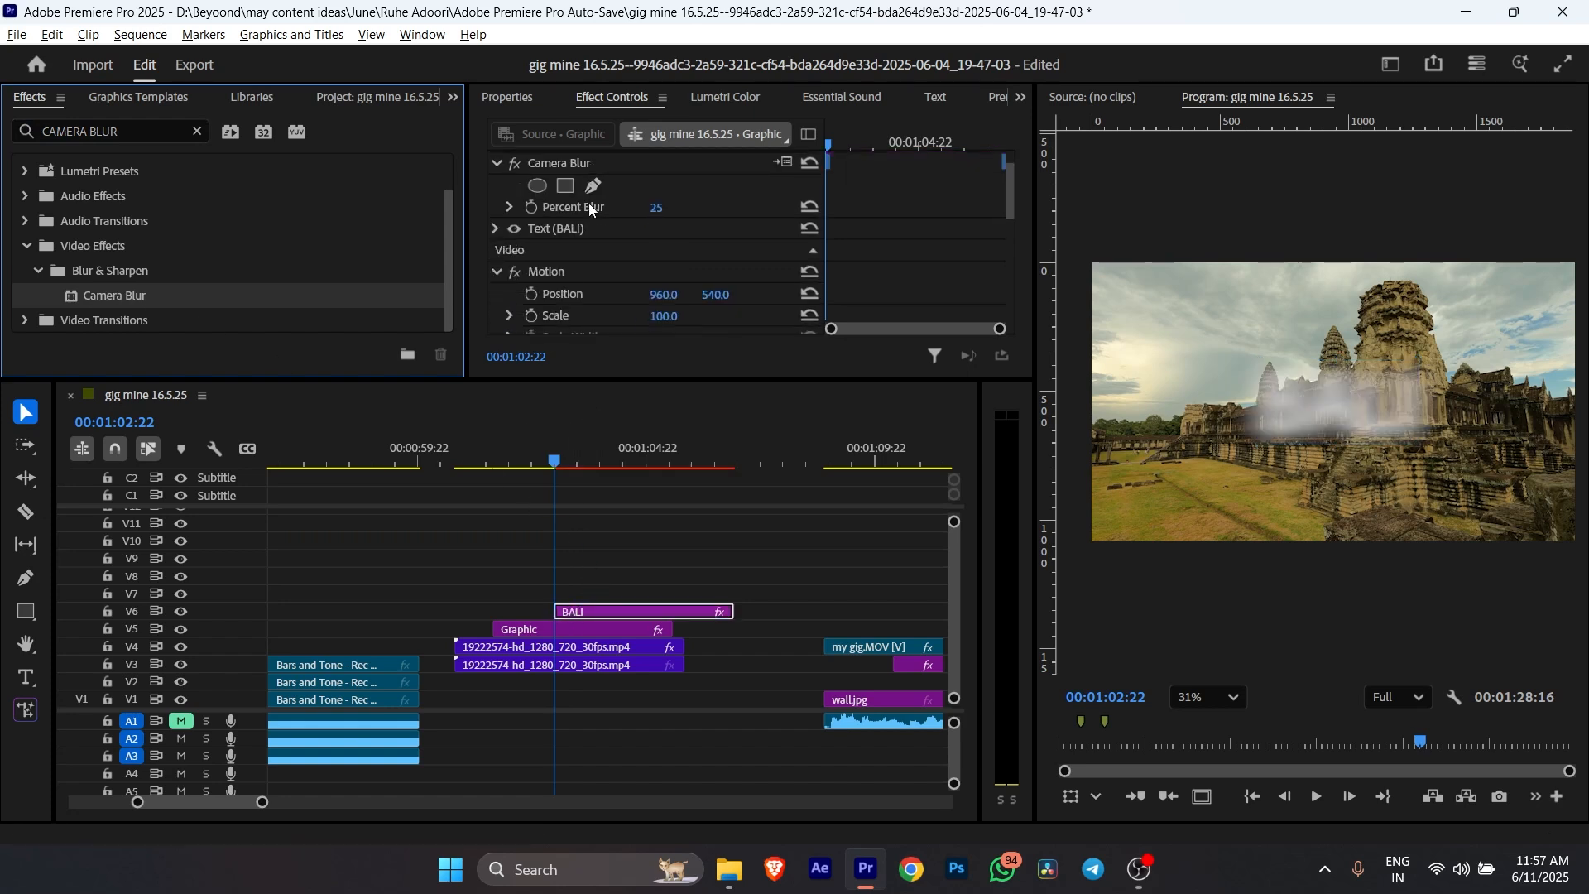
scroll(589, 207, "down", 2)
left_click(584, 463)
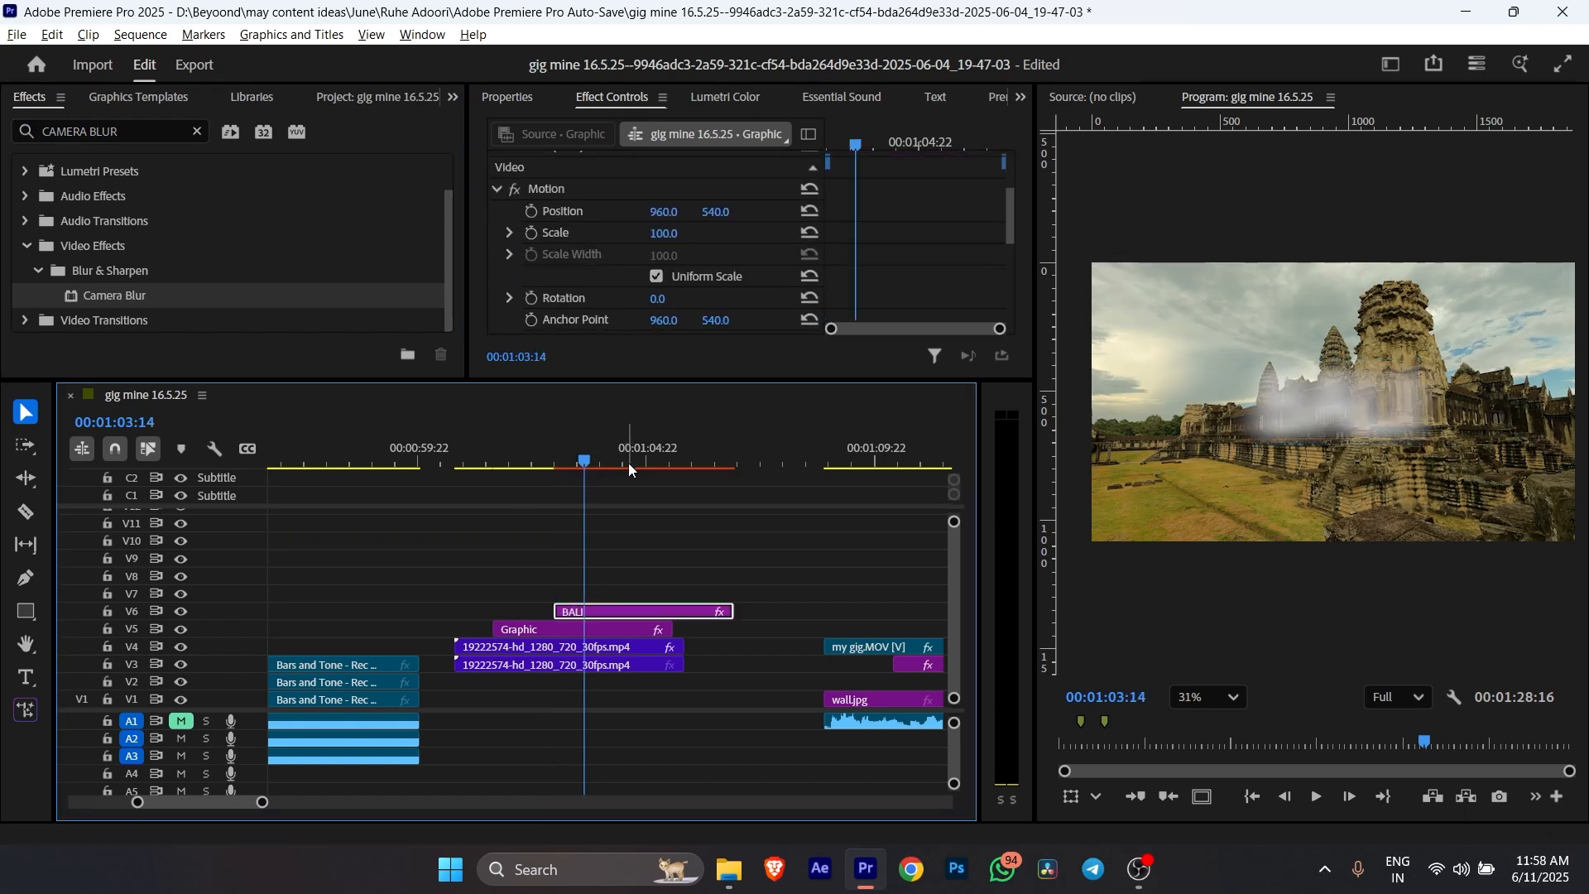
left_click(559, 470)
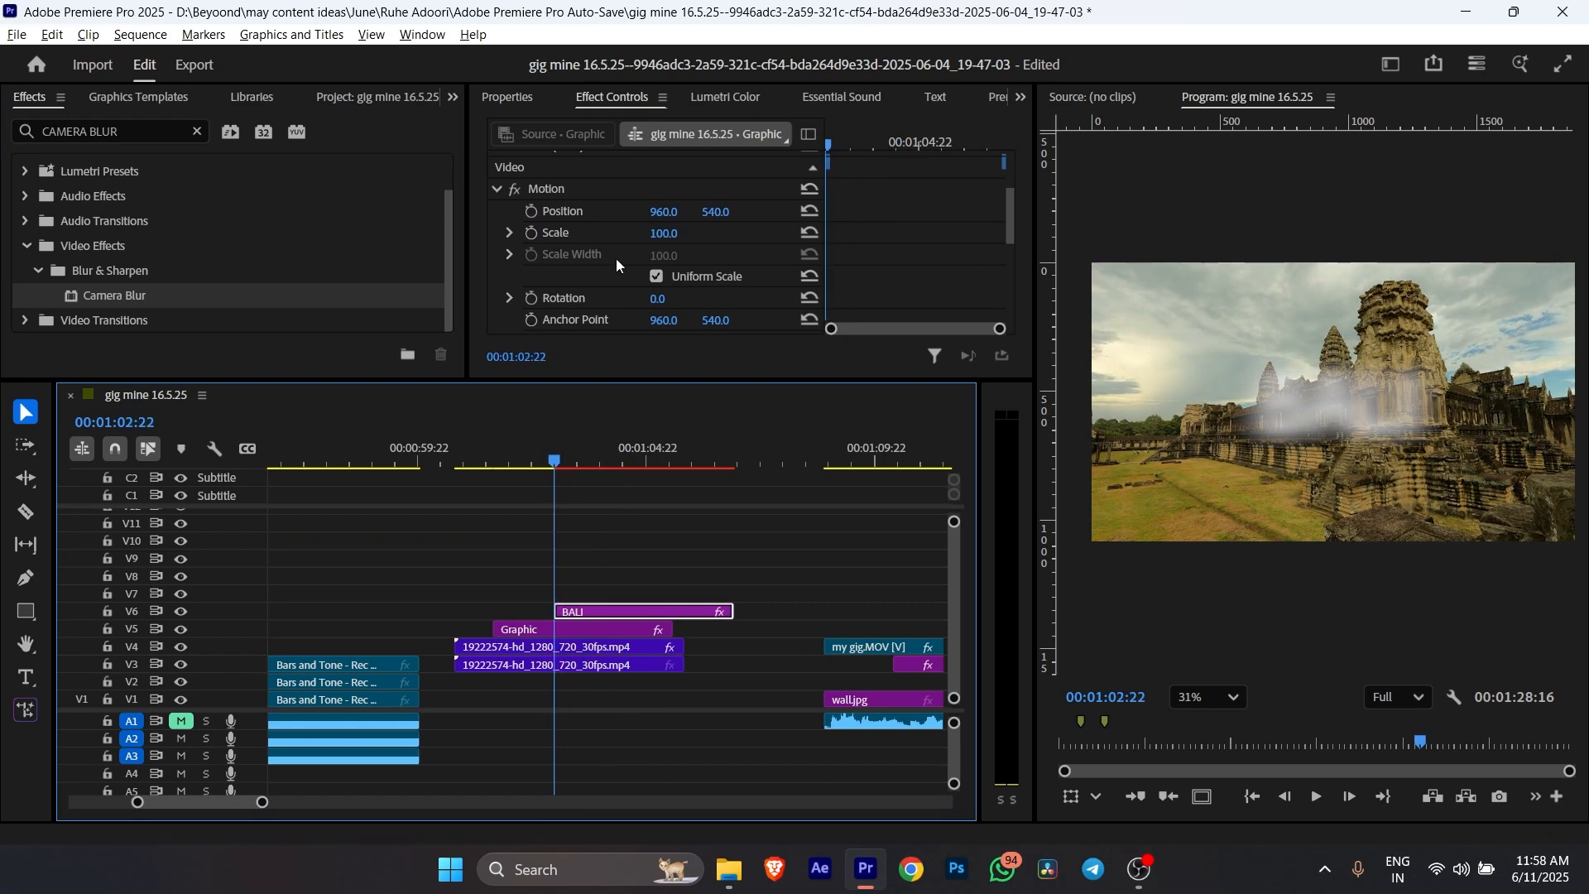
scroll(616, 258, "down", 5)
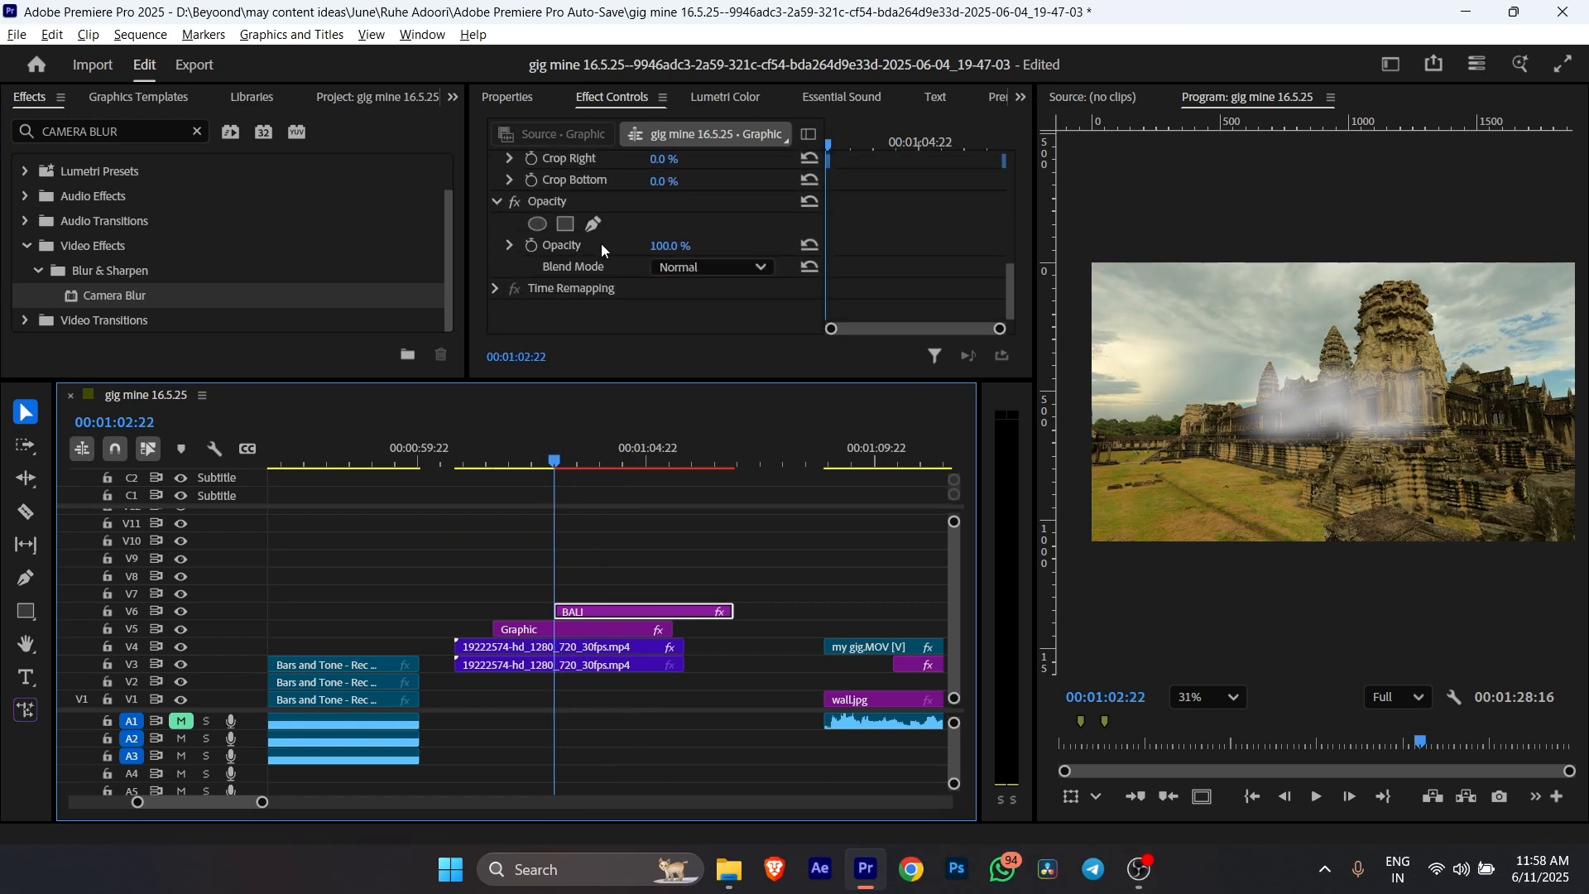
scroll(607, 243, "up", 7)
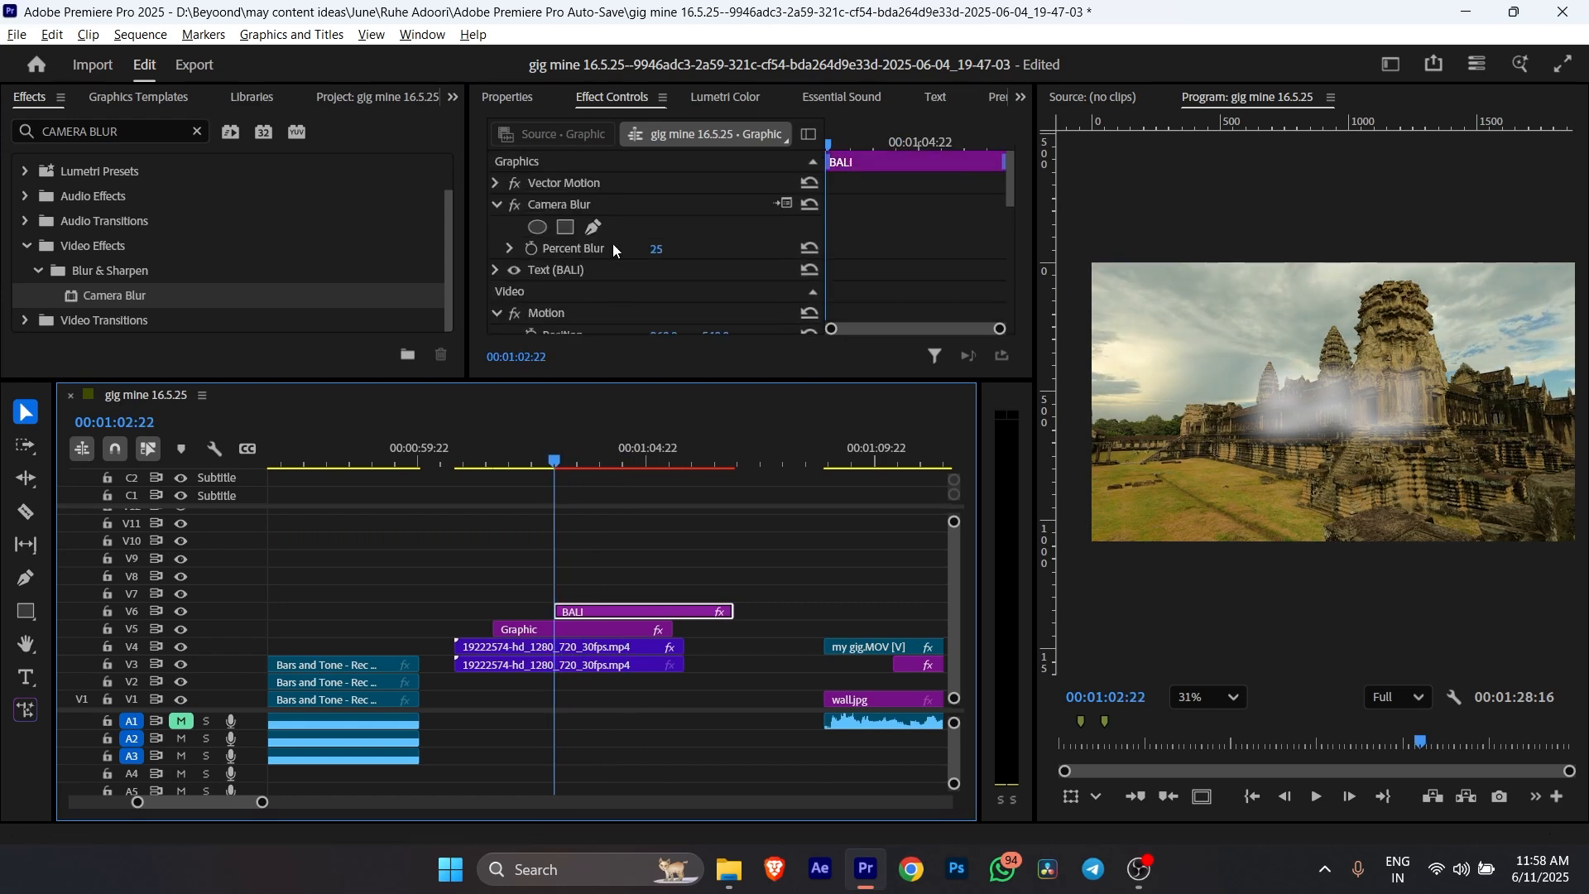
left_click(531, 247)
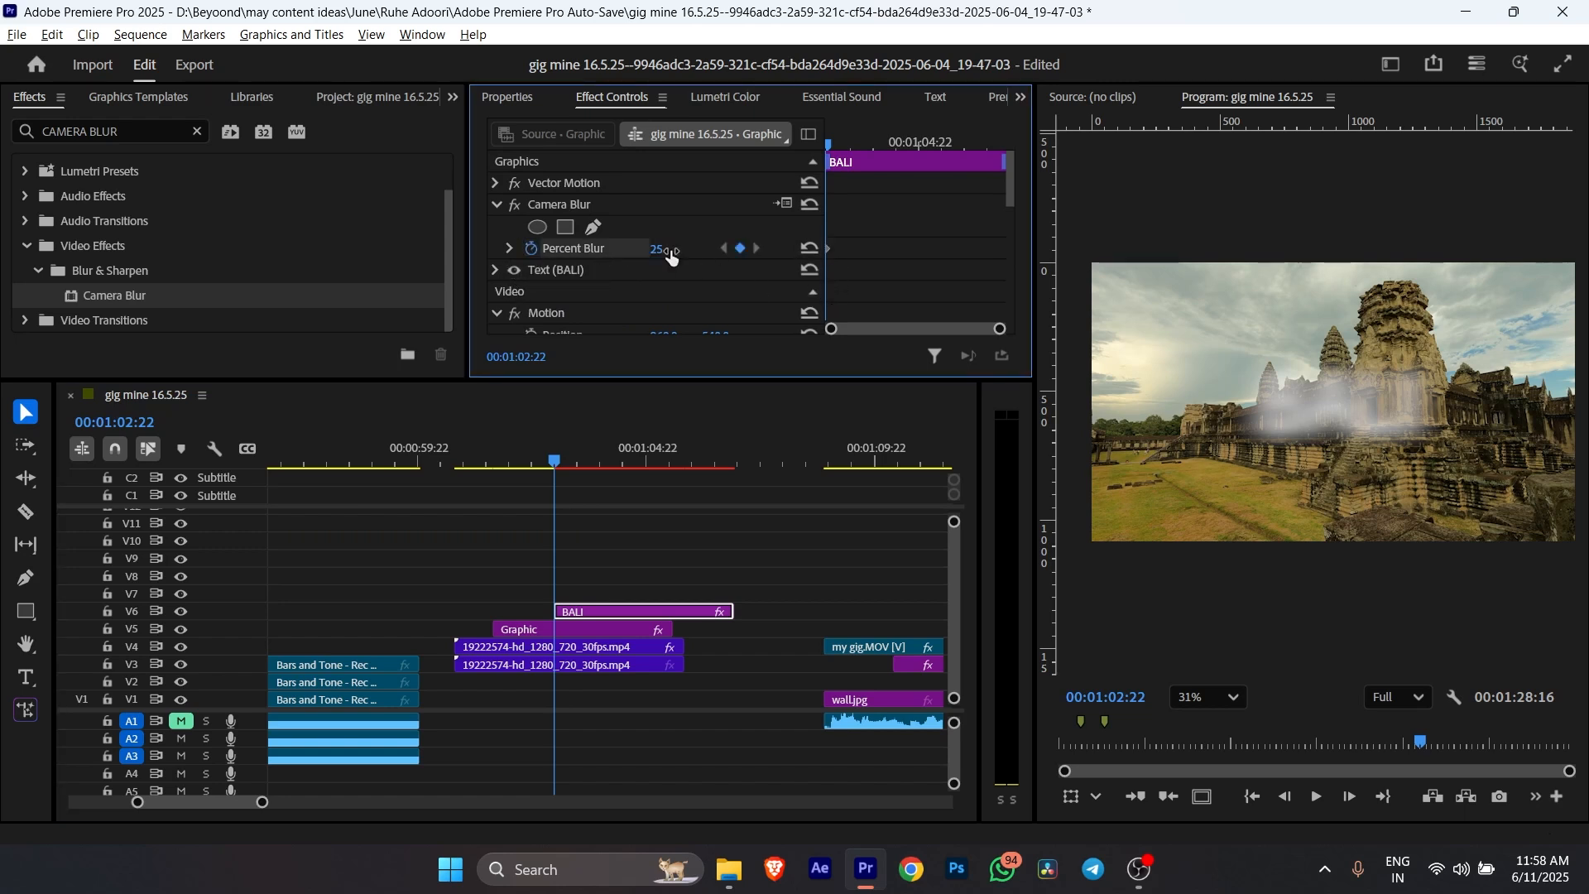
left_click_drag(658, 251, 655, 252)
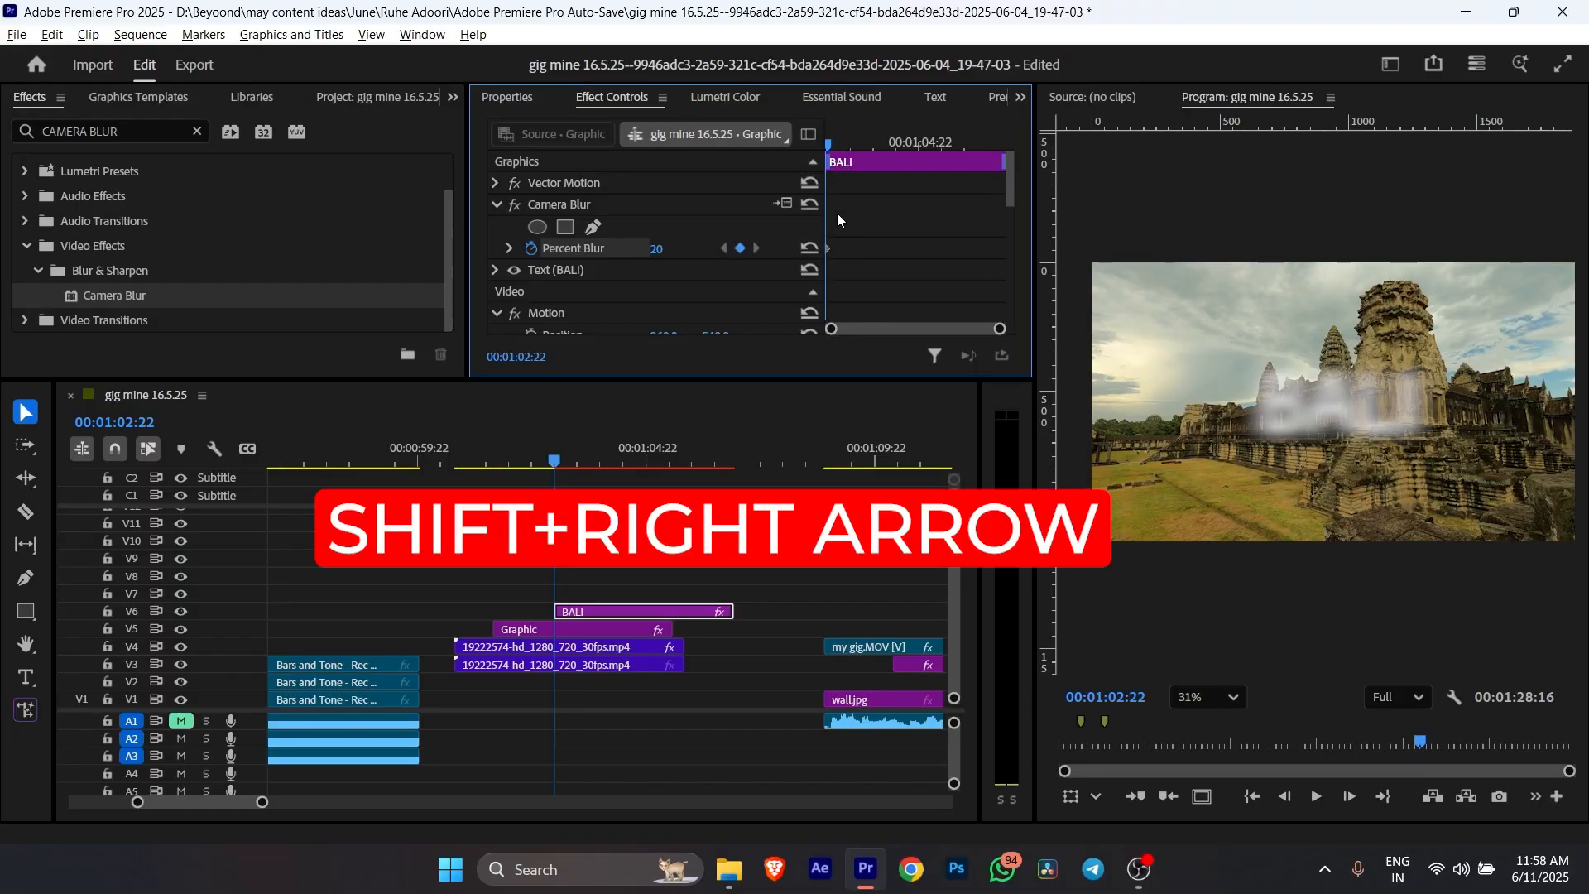
Undo the last Percent Blur change on the BALI clip and return the playhead to the clip's start.
key("shift+Right")
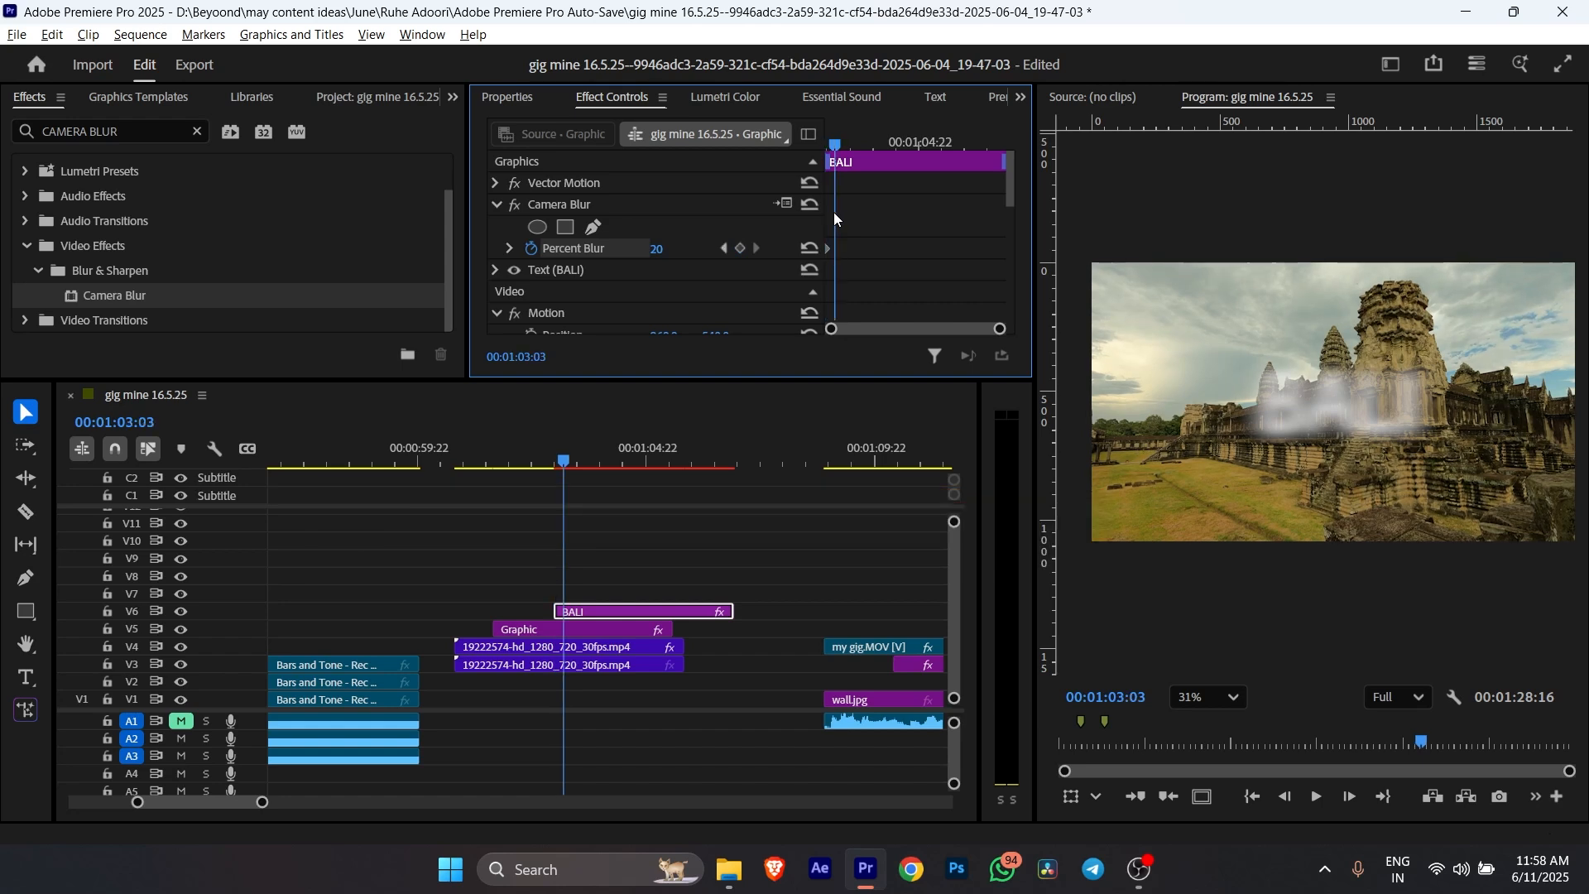
key("equal")
key("equal")
key("equal")
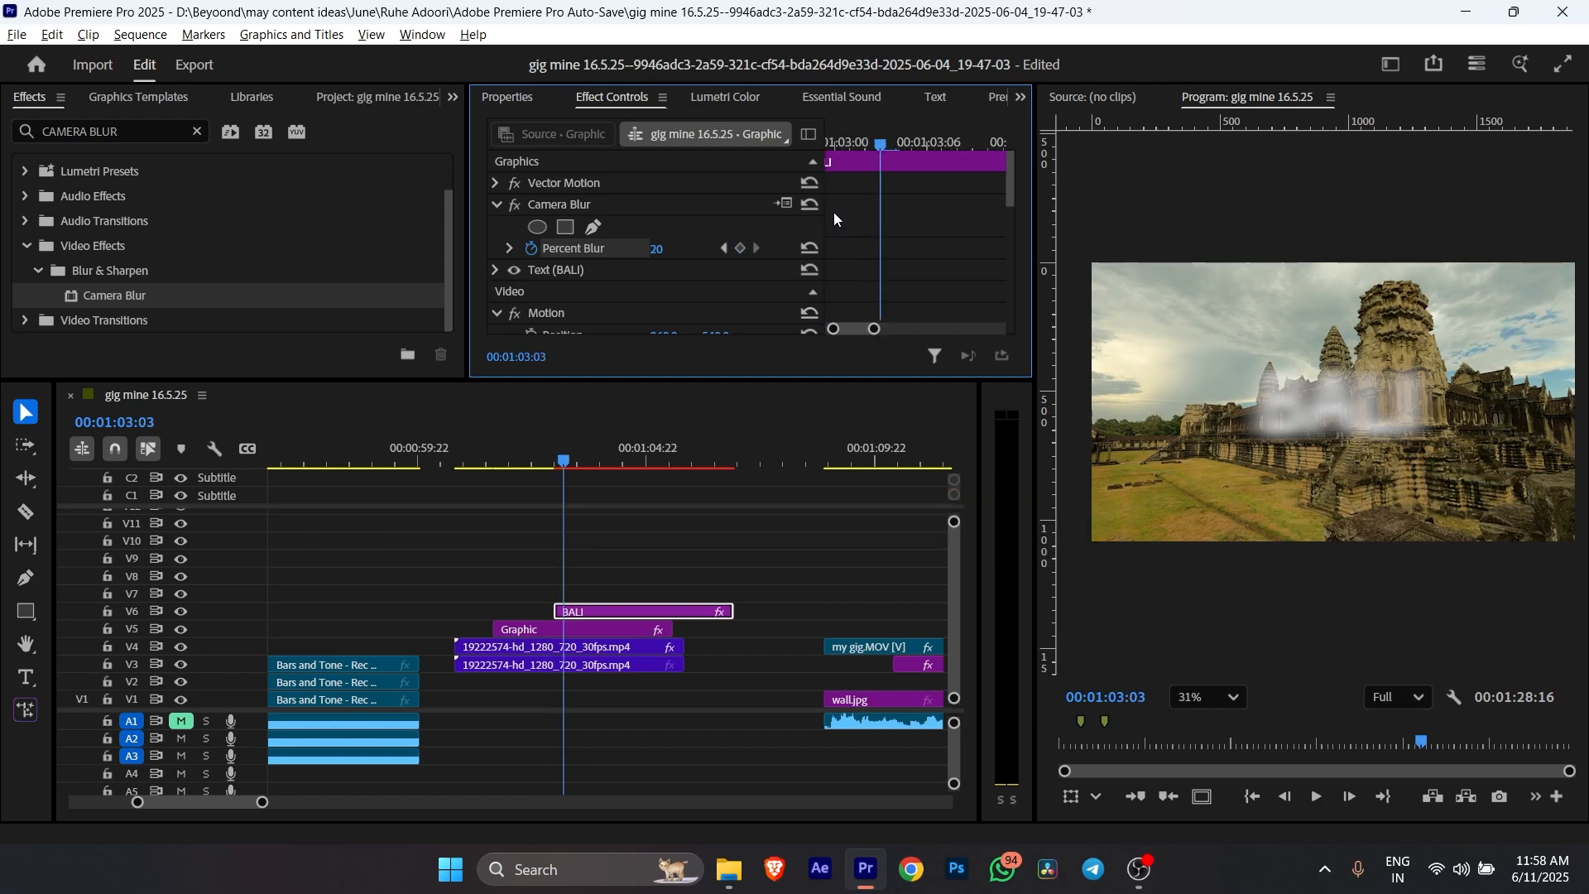
mouse_move(875, 329)
left_mouse_down()
mouse_move(844, 330)
mouse_move(891, 329)
left_mouse_up()
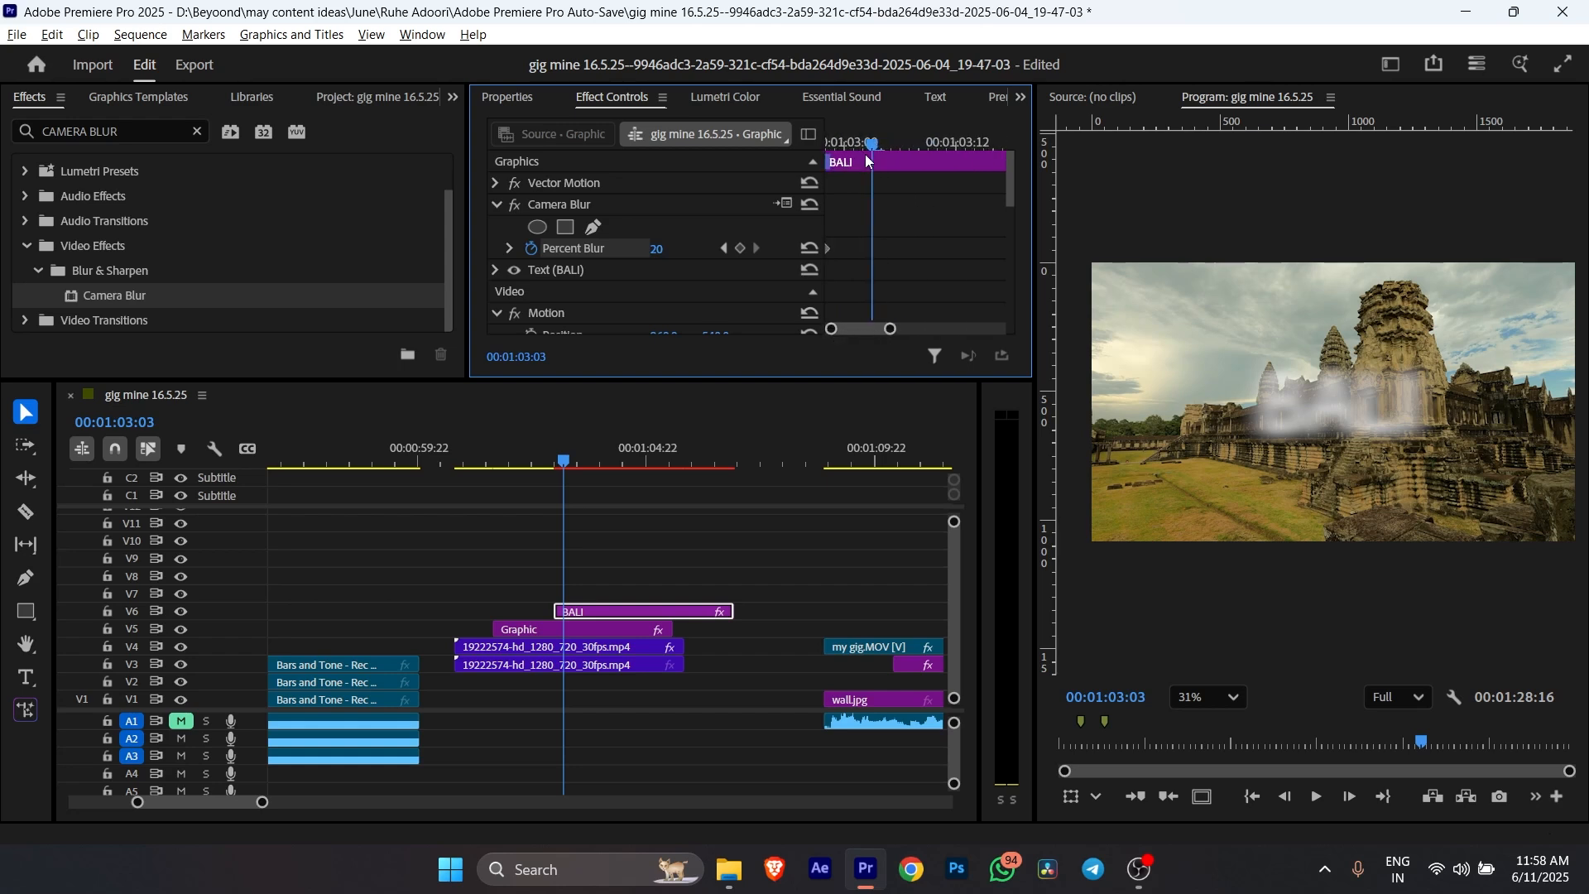
key("ctrl+z")
left_click_drag(869, 151, 822, 154)
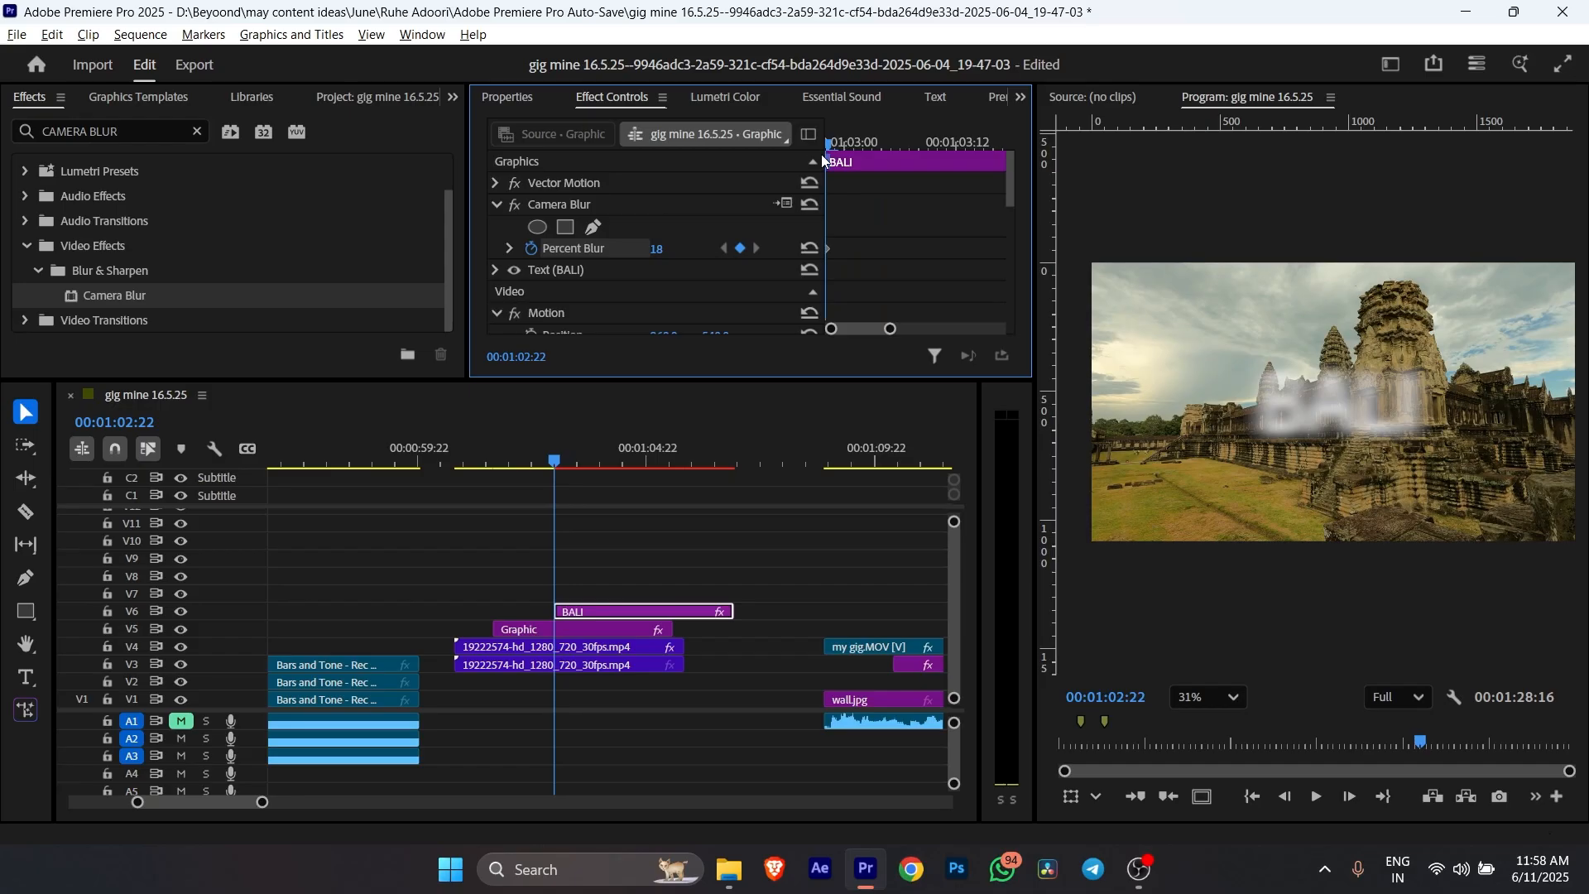
Step forward five single frames from the start of the BALI clip and return to its first frame.
left_click(1350, 796)
left_click(1350, 796)
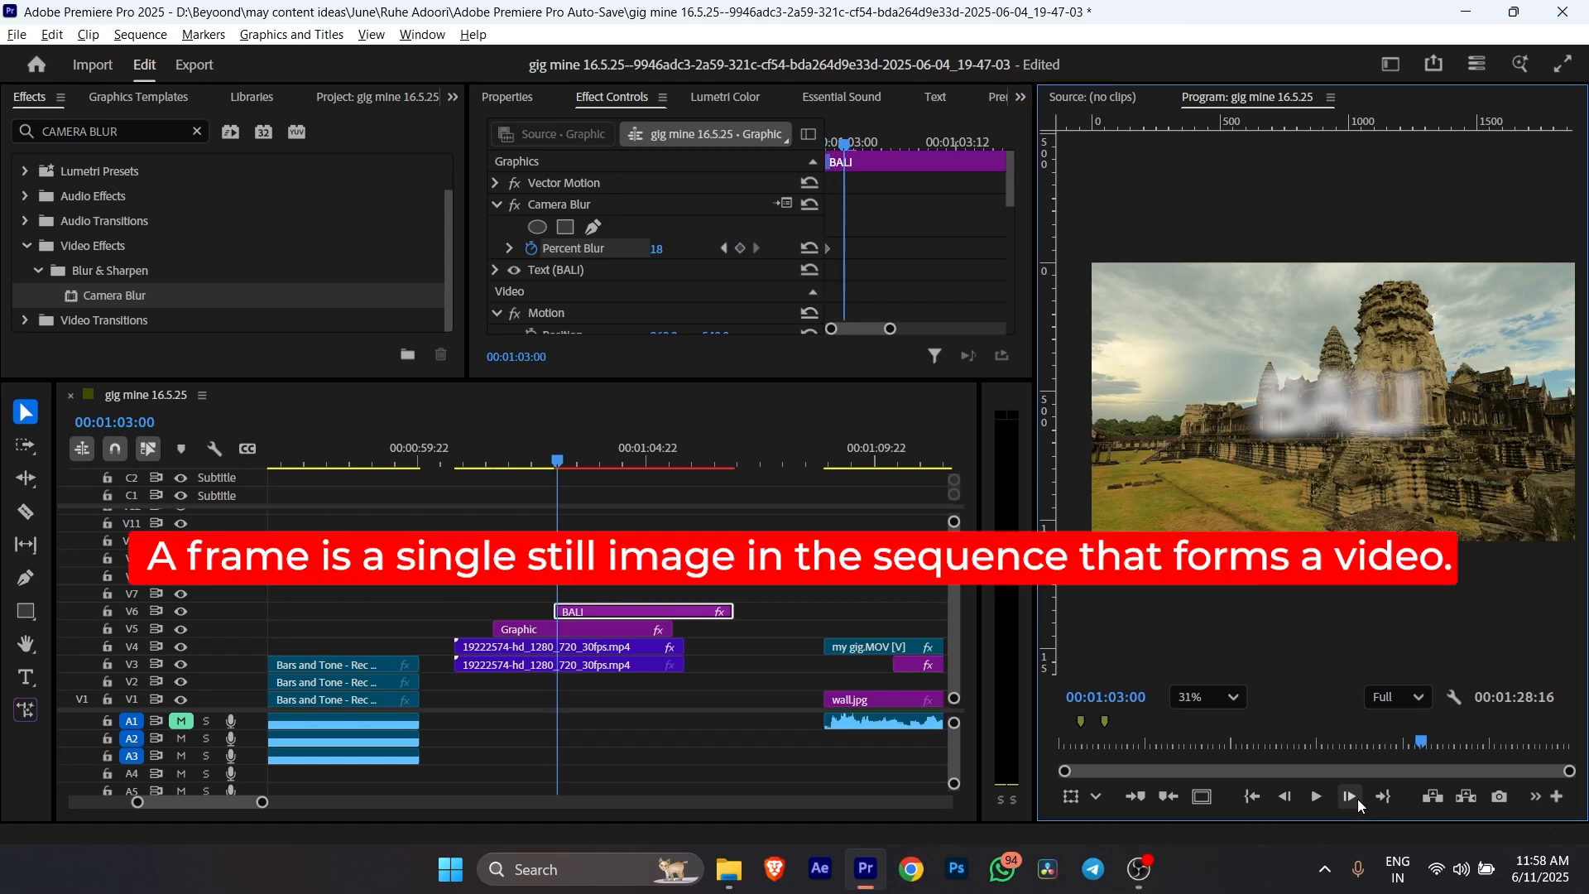
left_click(1350, 796)
left_click(1358, 798)
left_click(1358, 798)
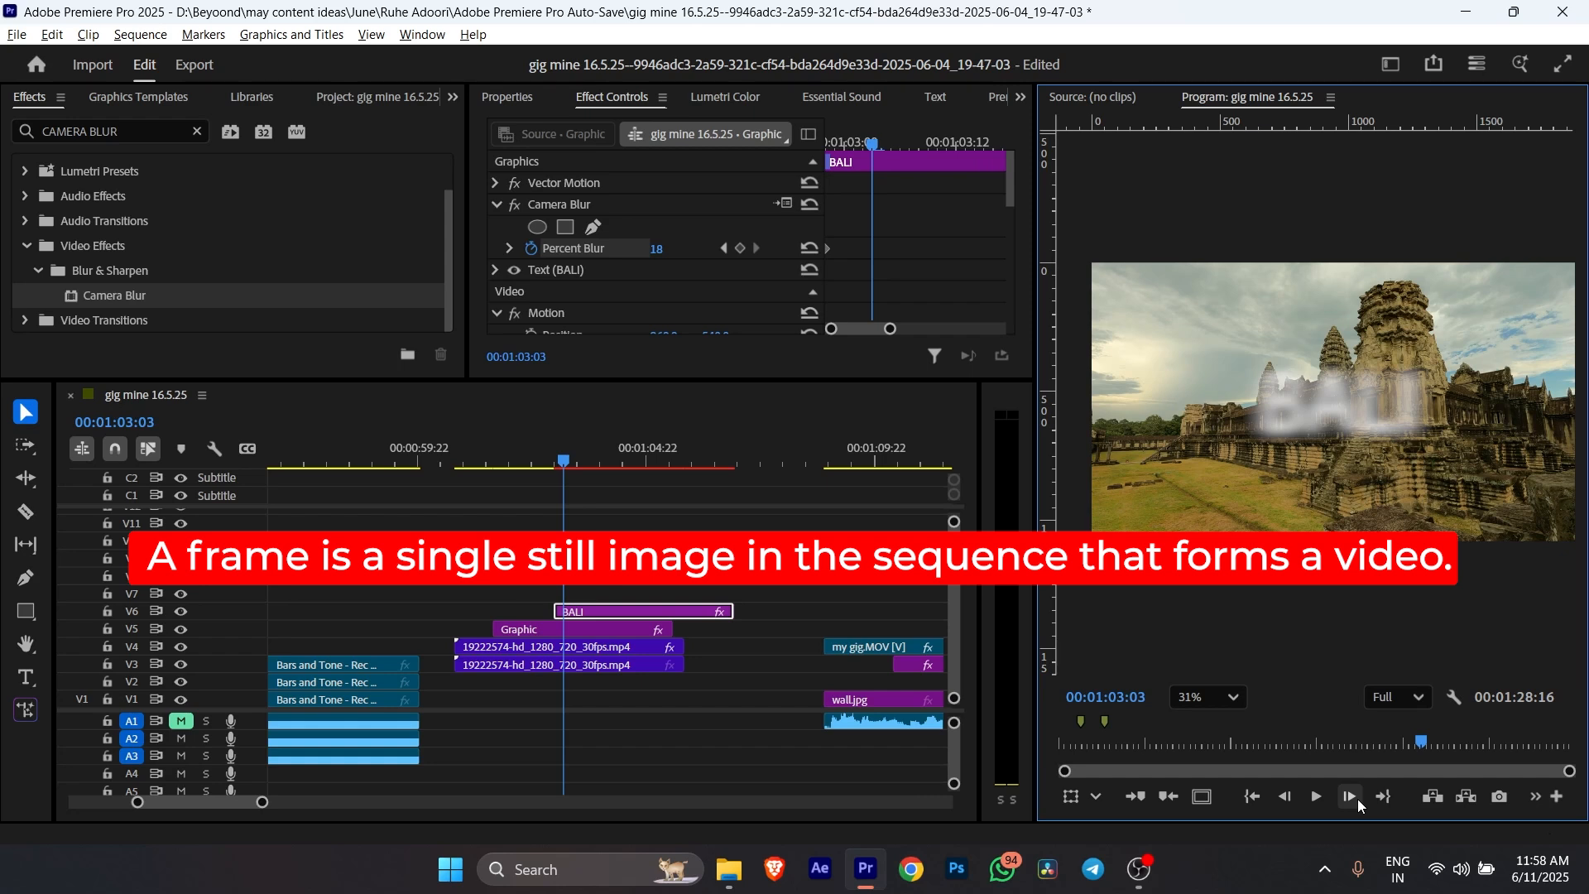
left_click_drag(875, 137, 803, 142)
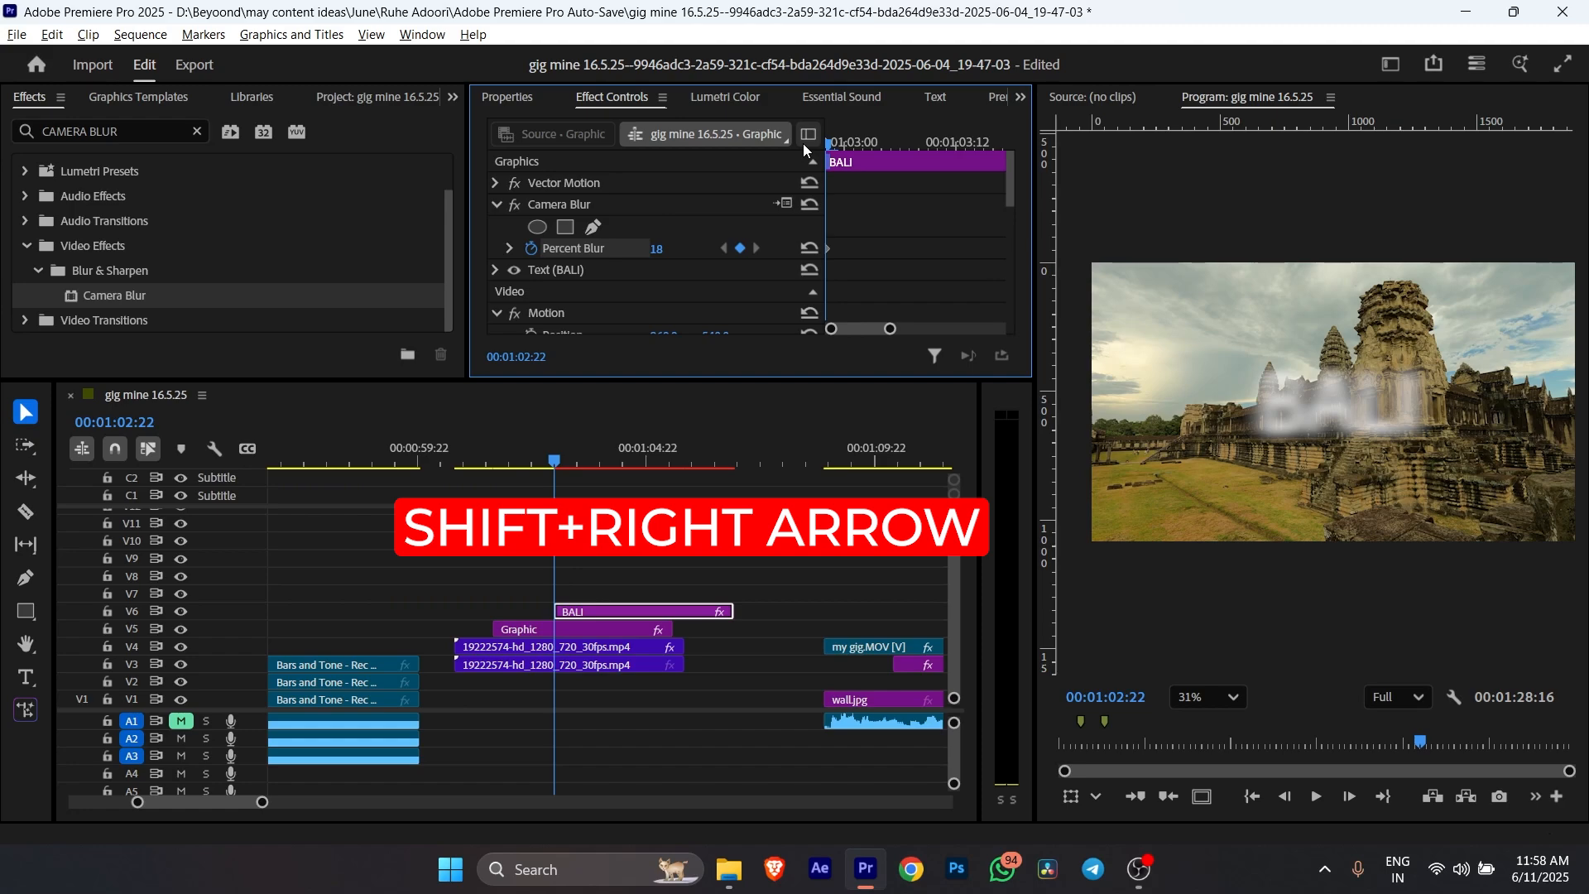
Add a Percent Blur keyframe of 0 five frames after the BALI clip's start and shift that keyframe slightly later.
key("shift+Right")
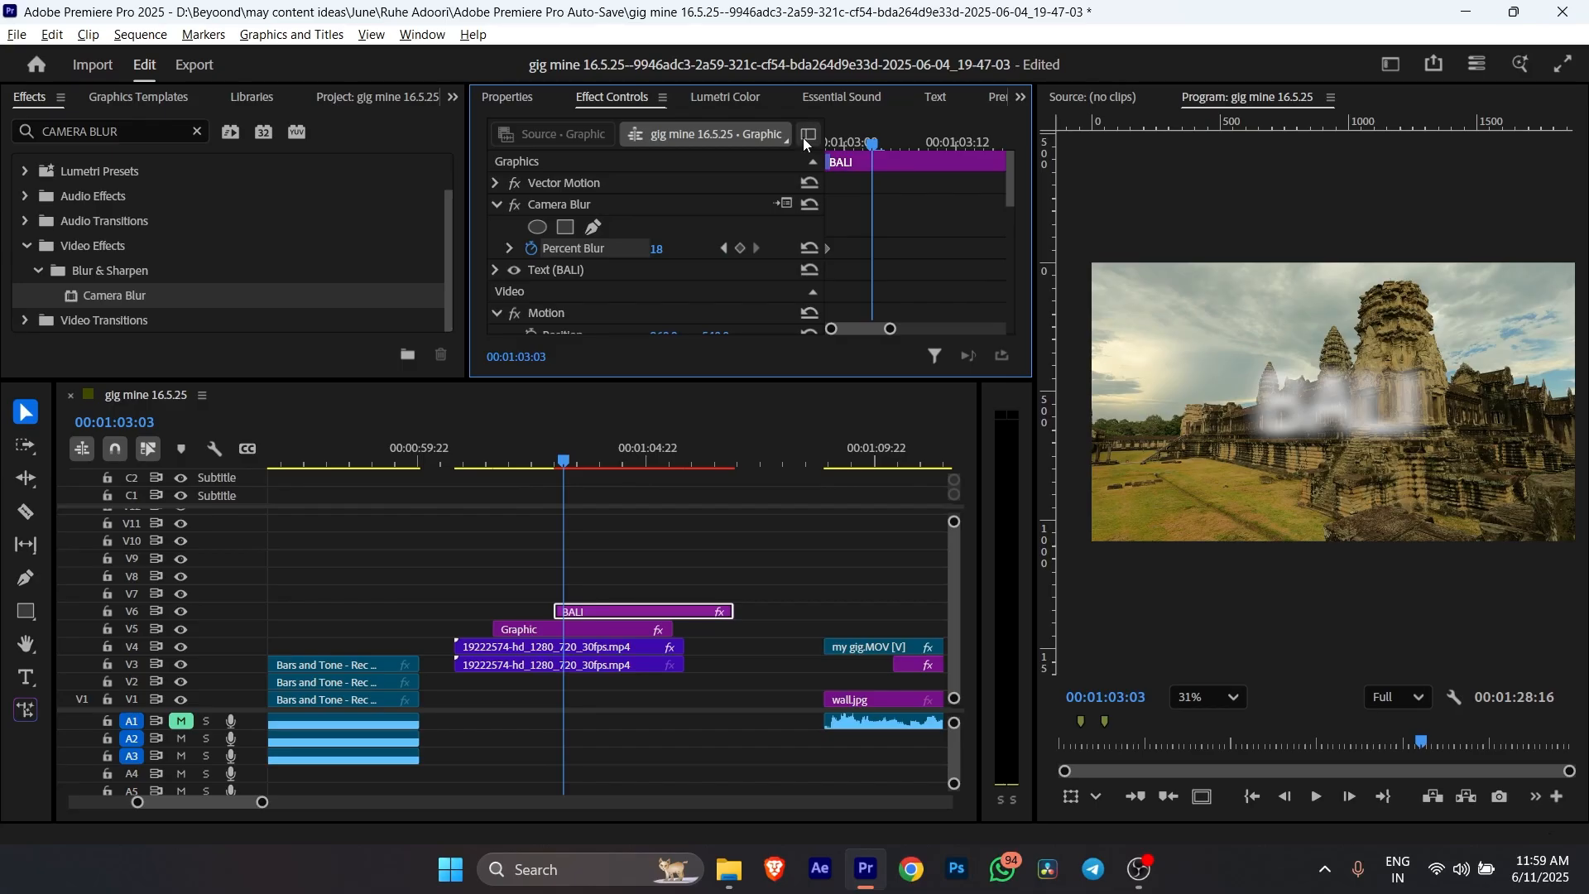
left_click(741, 249)
left_click(807, 249)
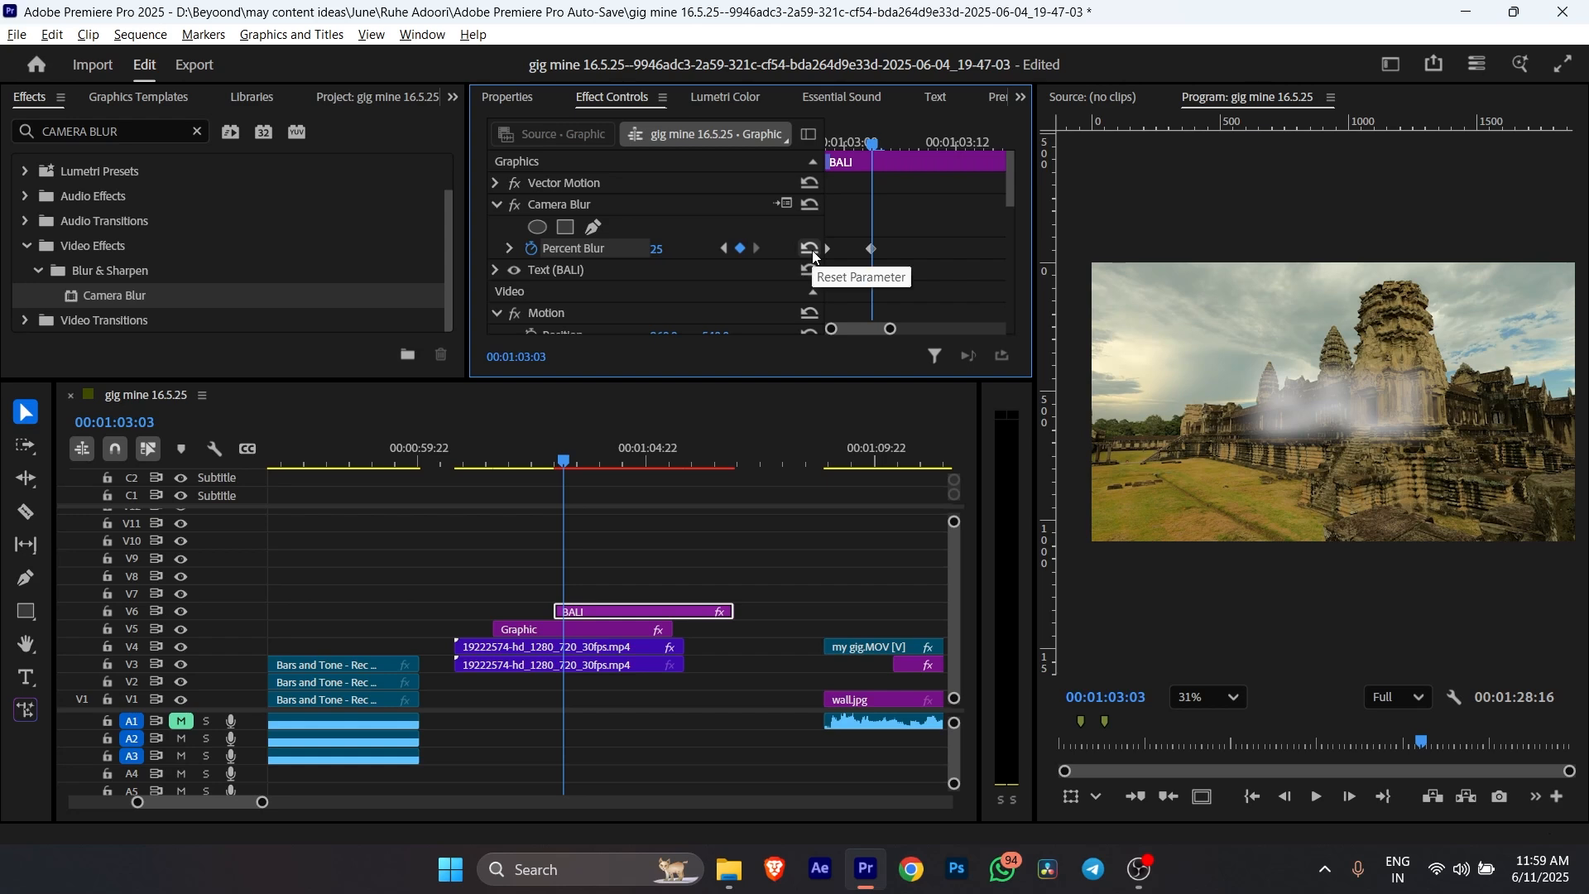
left_click(812, 250)
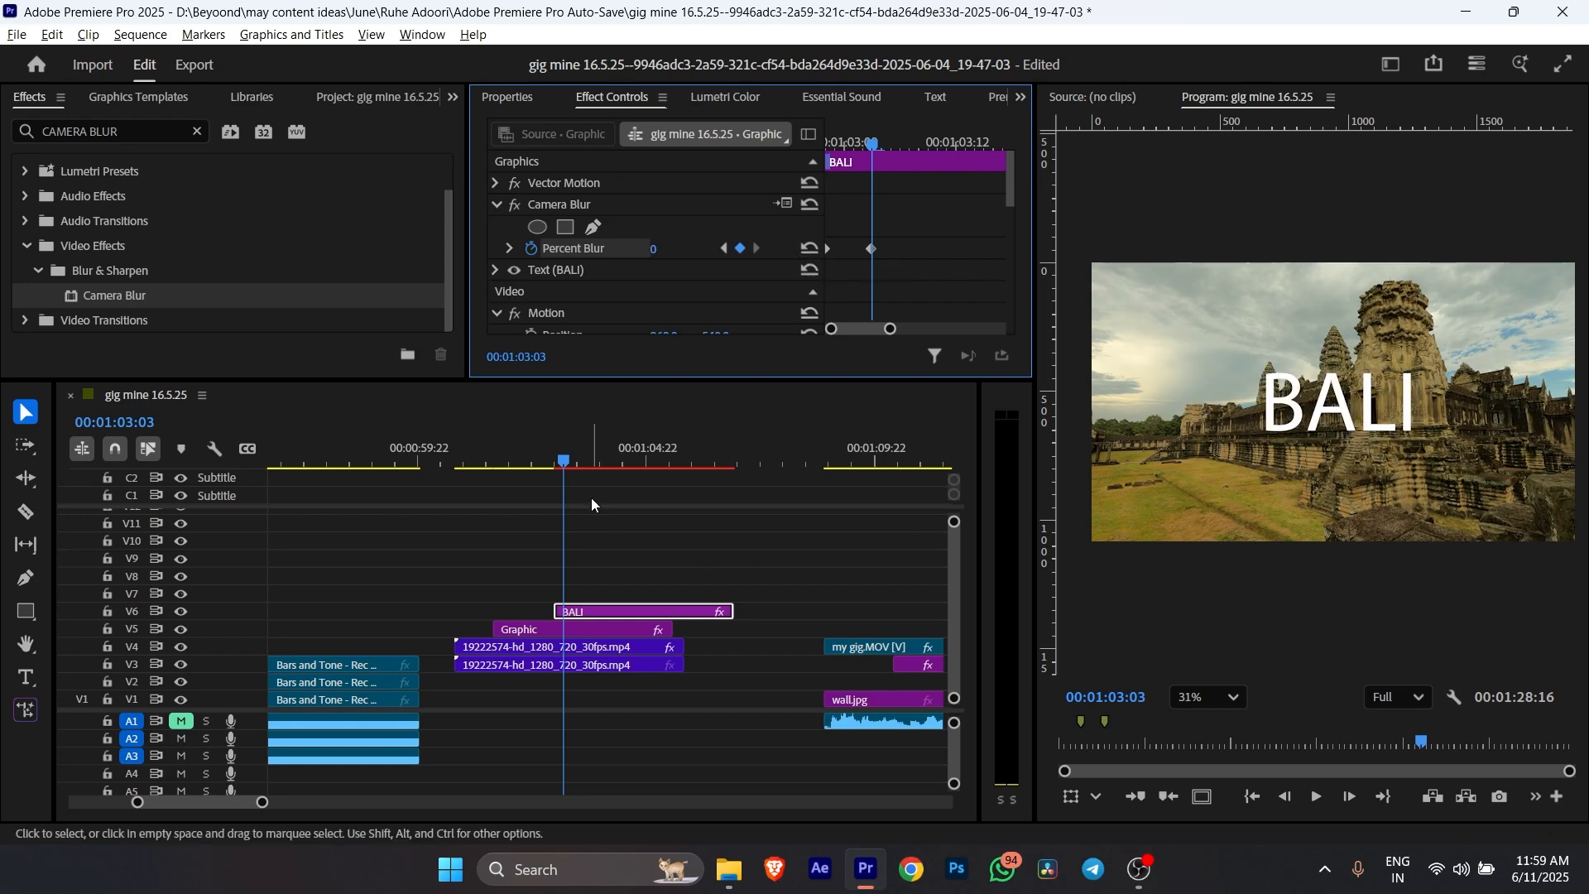
left_click_drag(872, 249, 889, 248)
Play back the BALI title's blur animation from the clip's start and return the playhead there.
left_click_drag(841, 141, 792, 147)
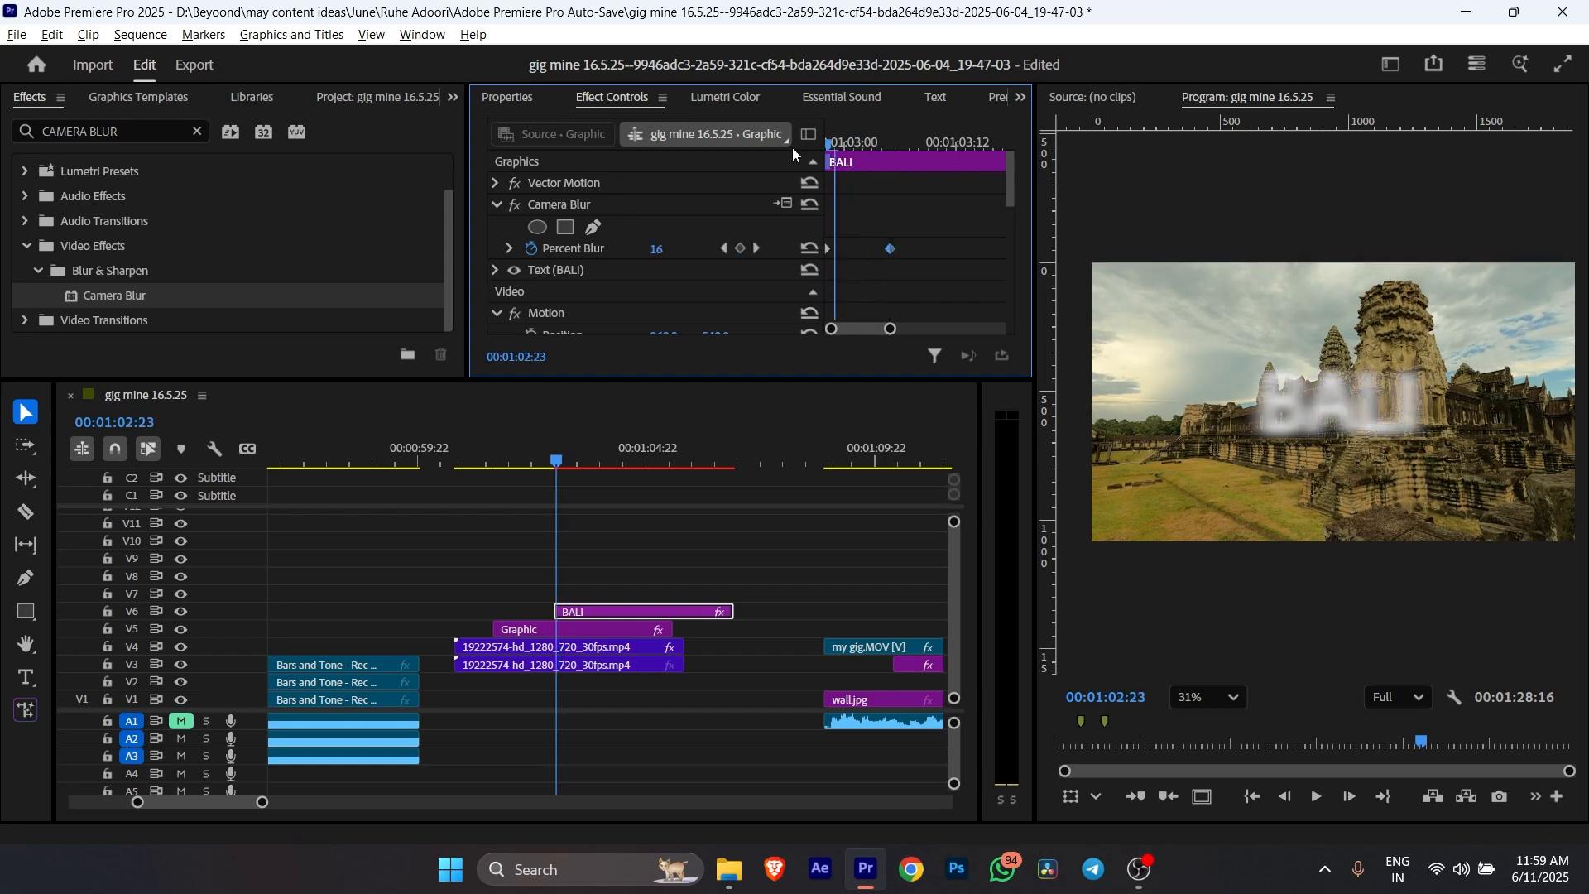
key("space")
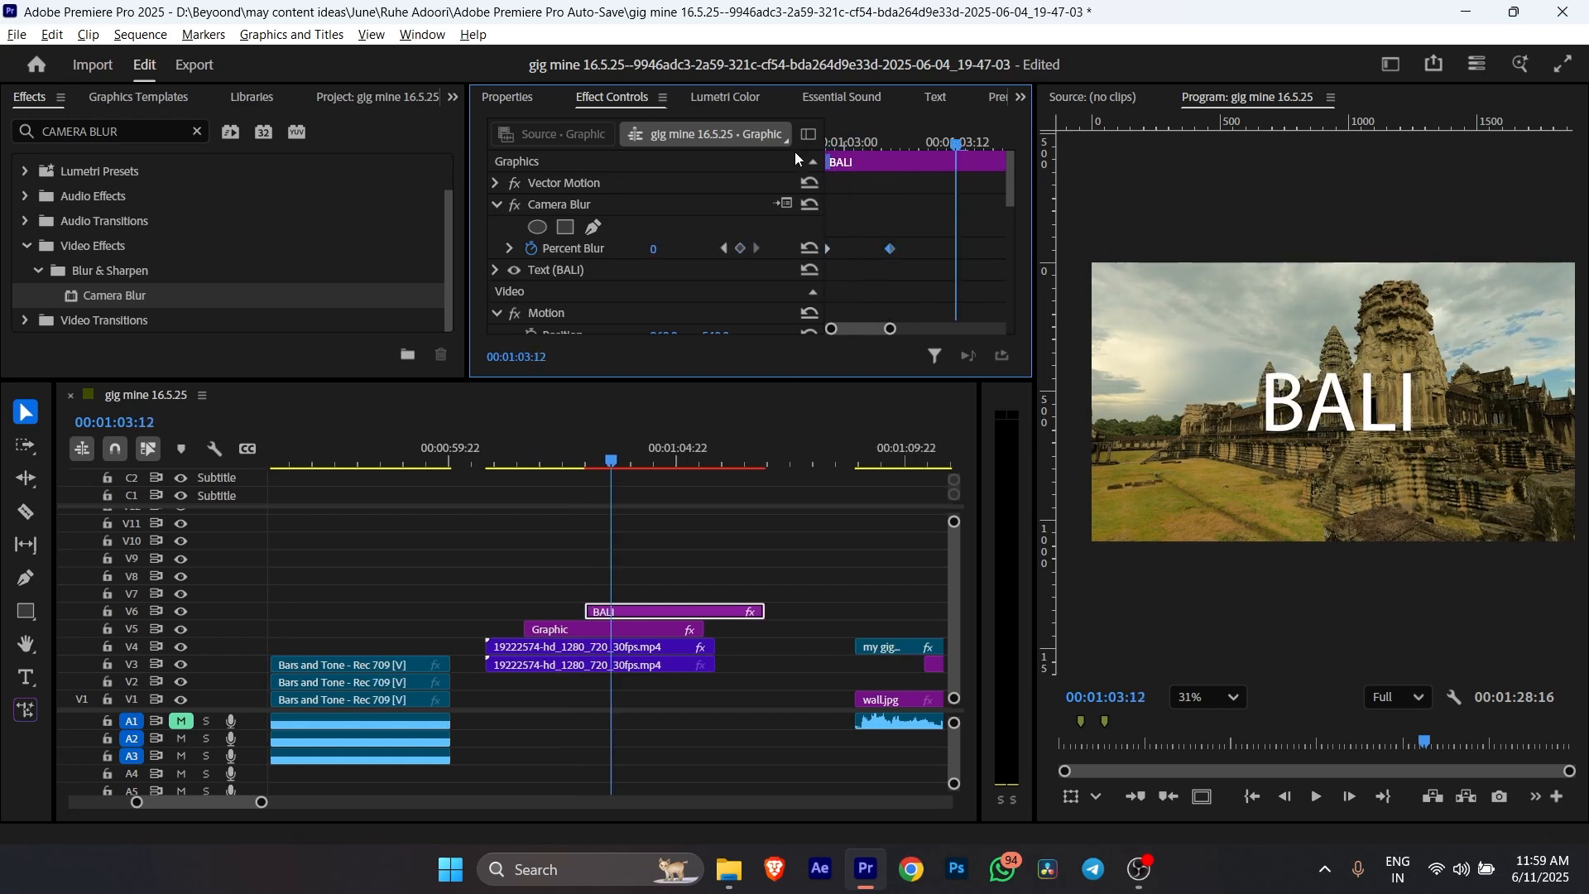
left_click(574, 458)
key("space")
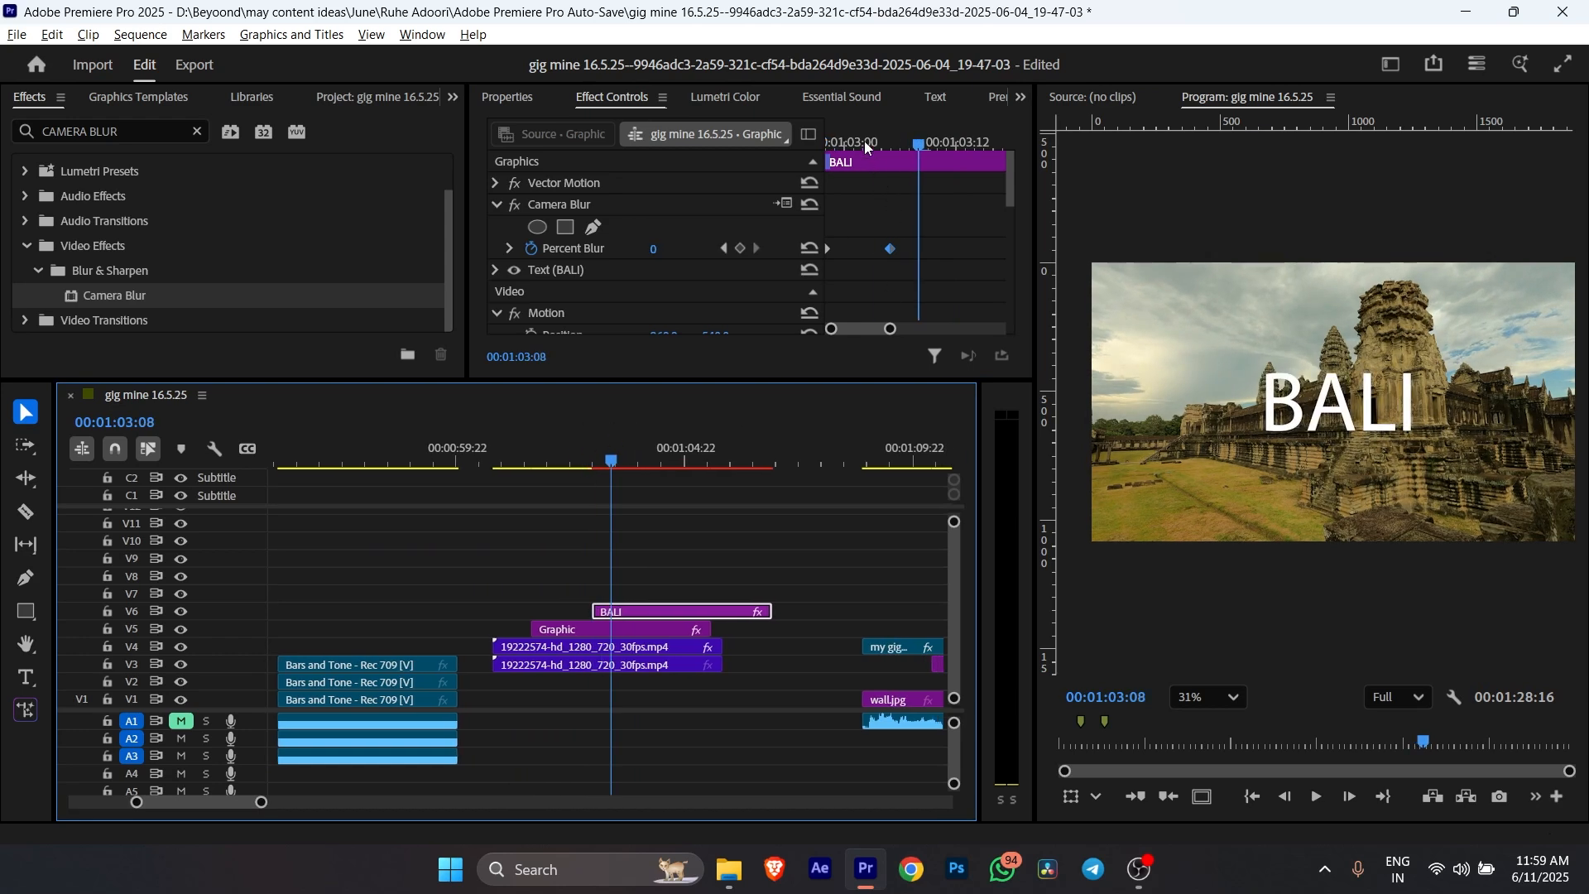
left_click_drag(867, 144, 811, 146)
Save the animated Camera Blur effect as a preset named "Camera Blur EXAMPLE".
left_click(548, 203)
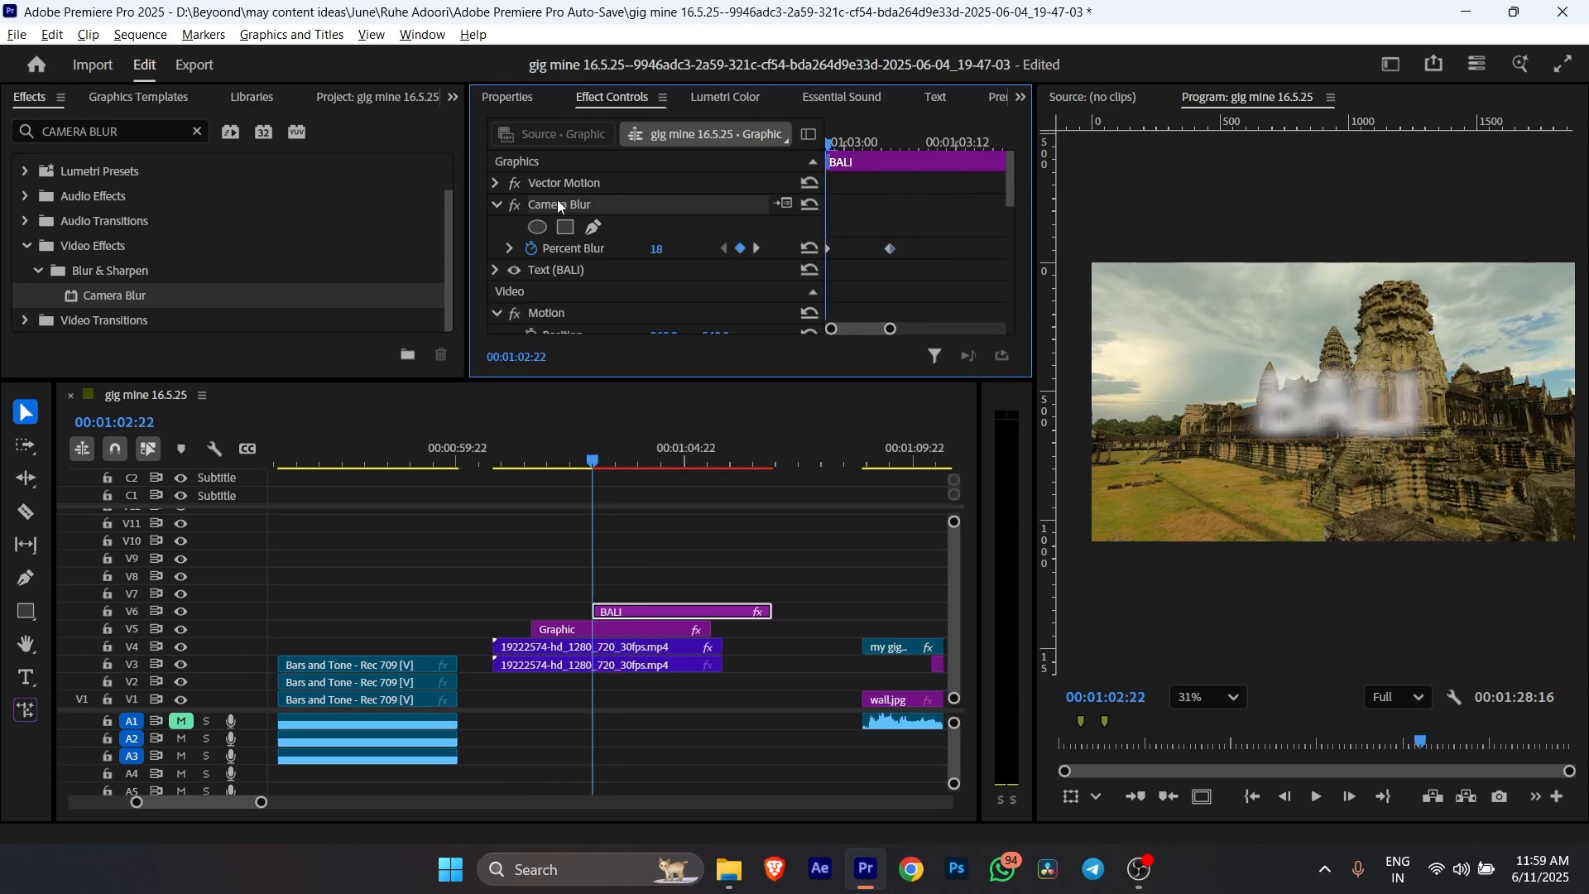
right_click(557, 205)
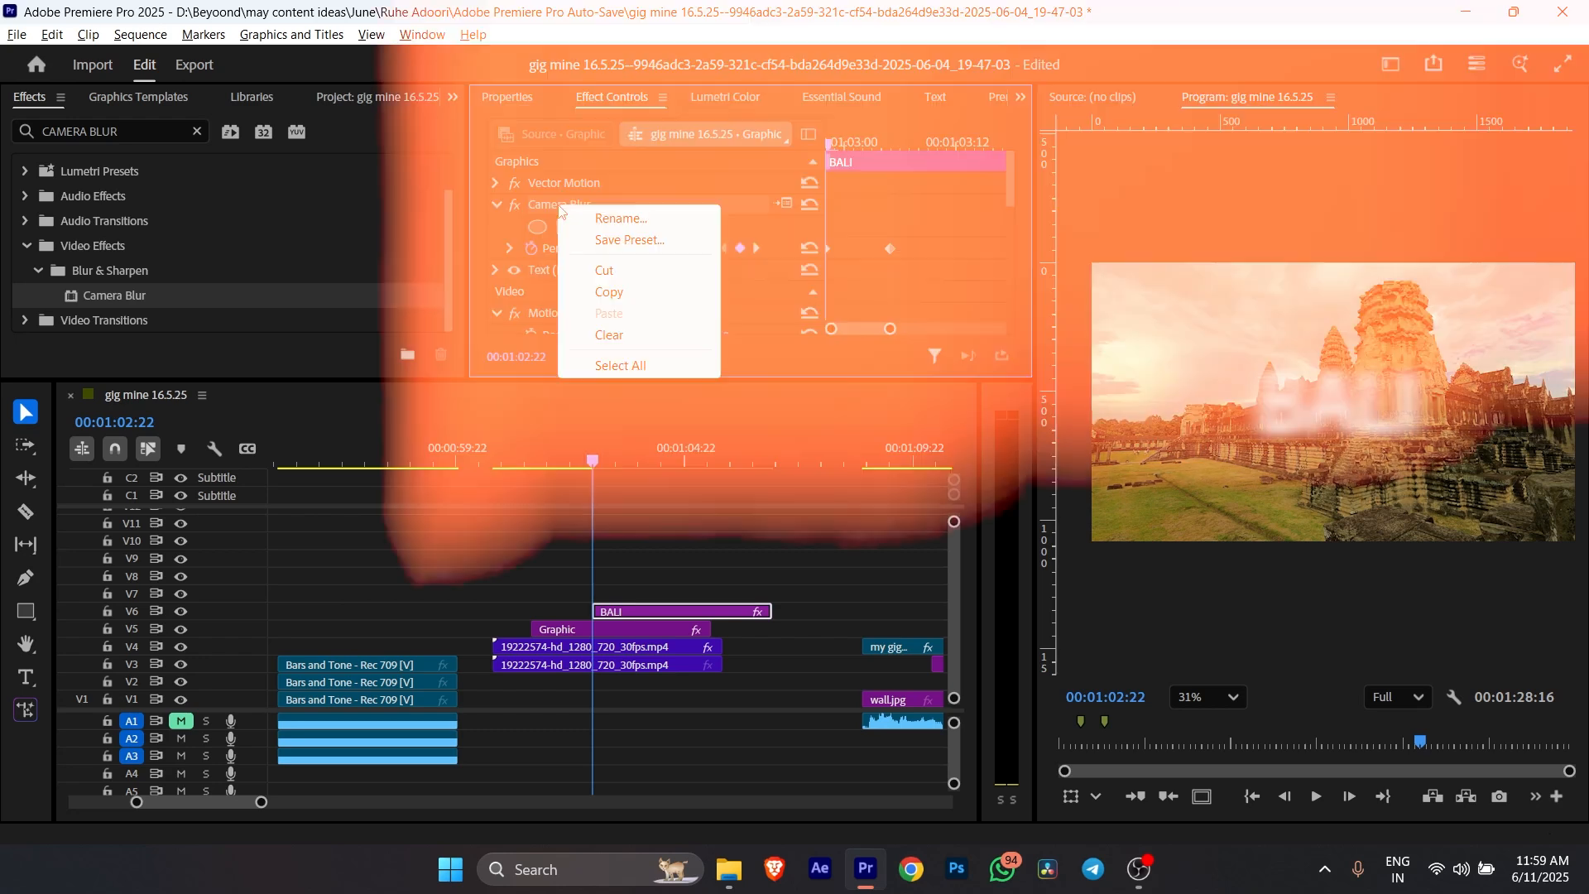
left_click(647, 245)
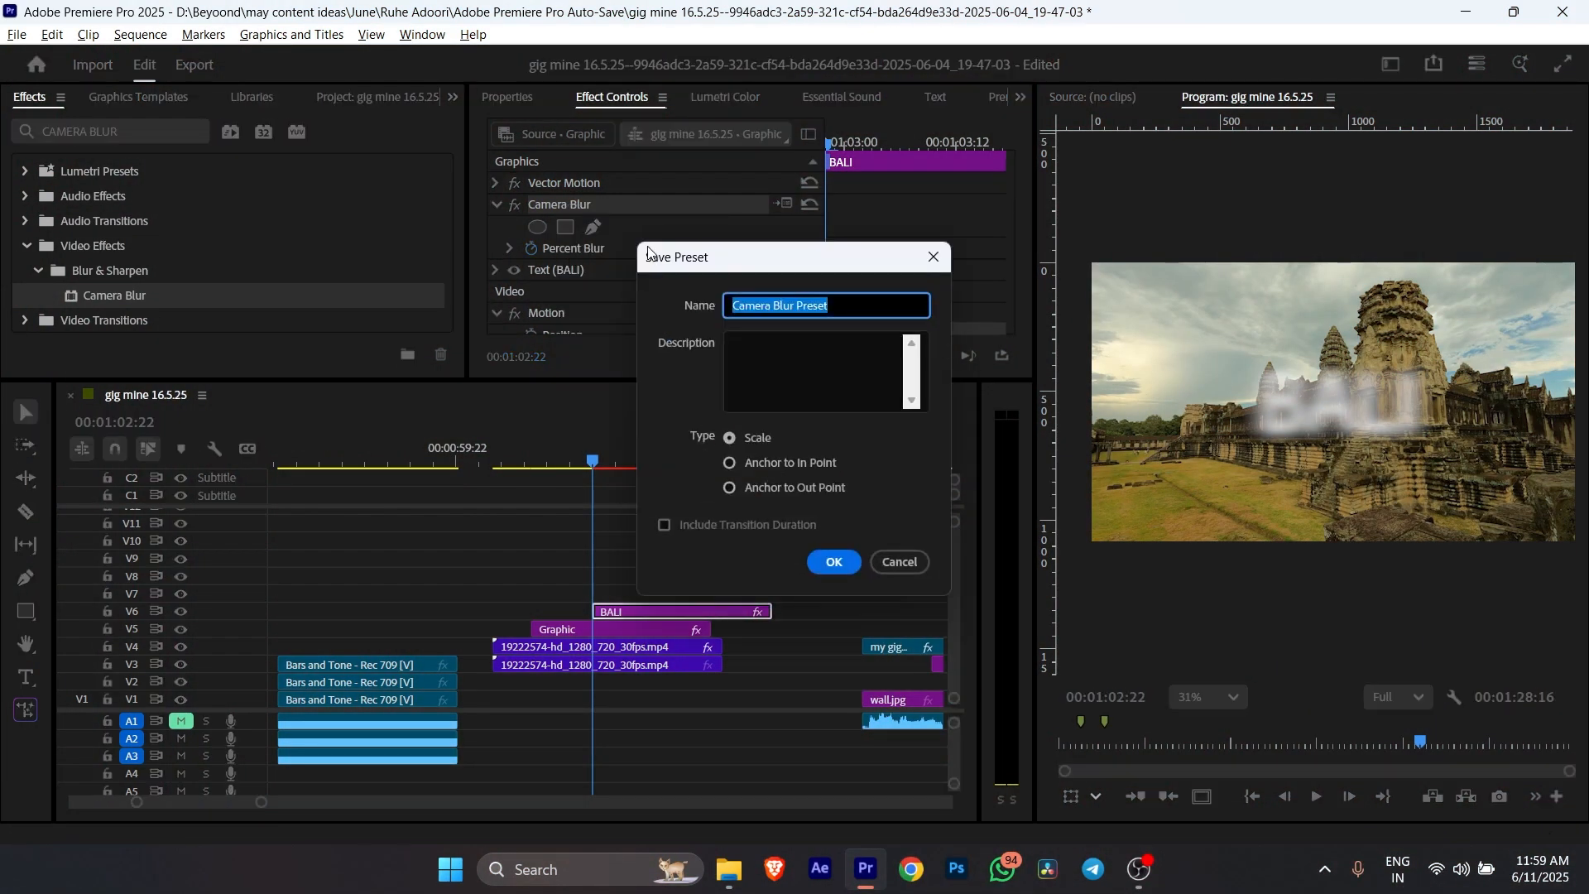
left_click(861, 303)
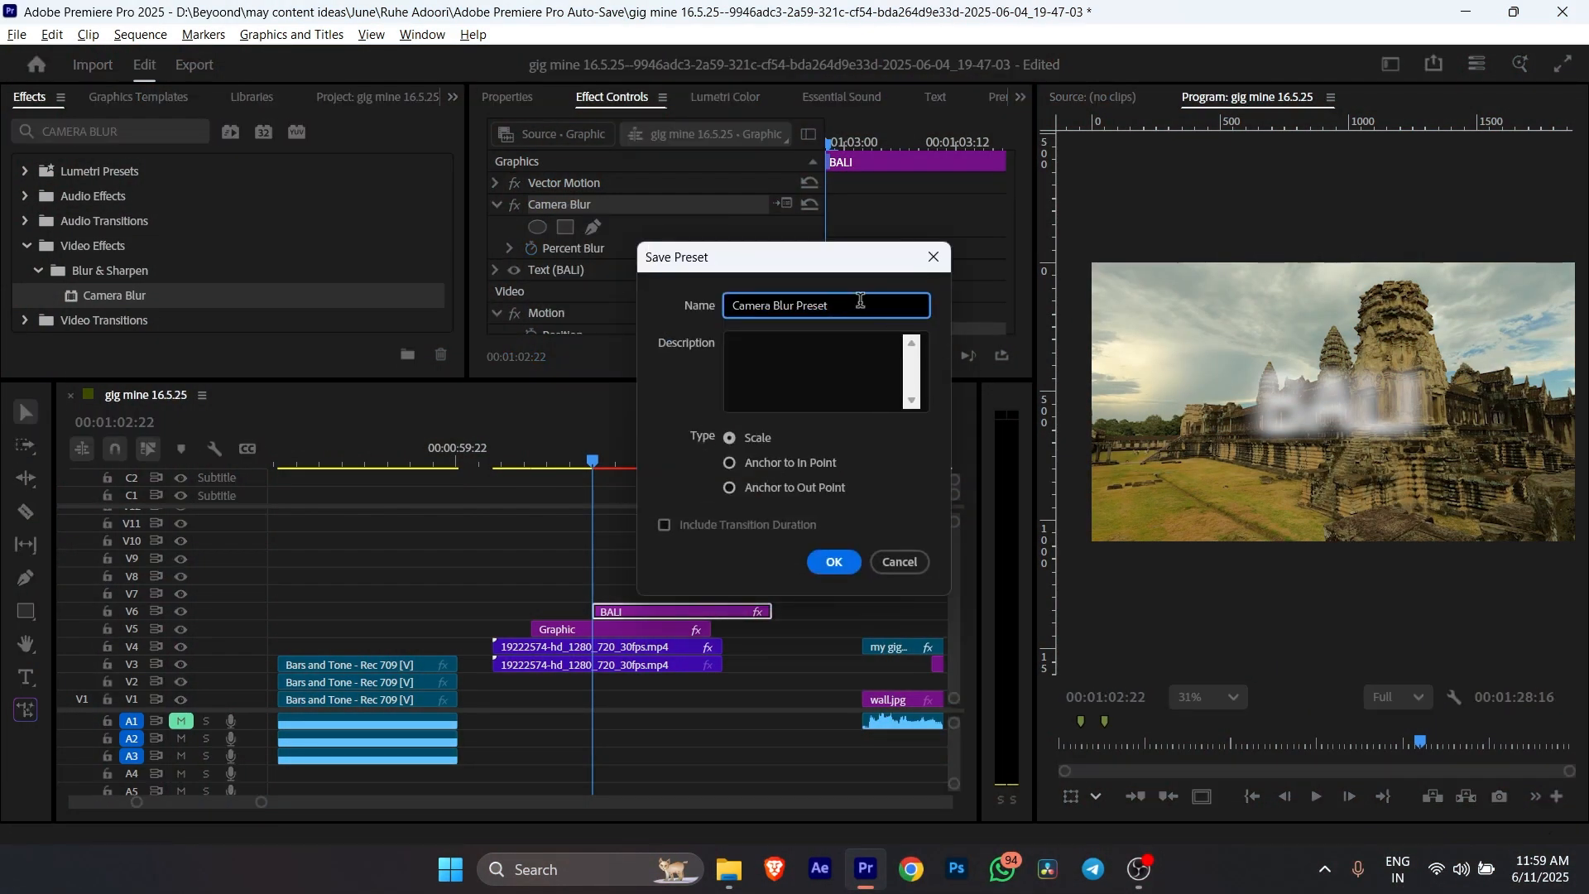
key("BackSpace")
key("BackSpace")
key("BackSpace")
key("BackSpace")
key("BackSpace")
type("EXAMPLE")
left_click(847, 560)
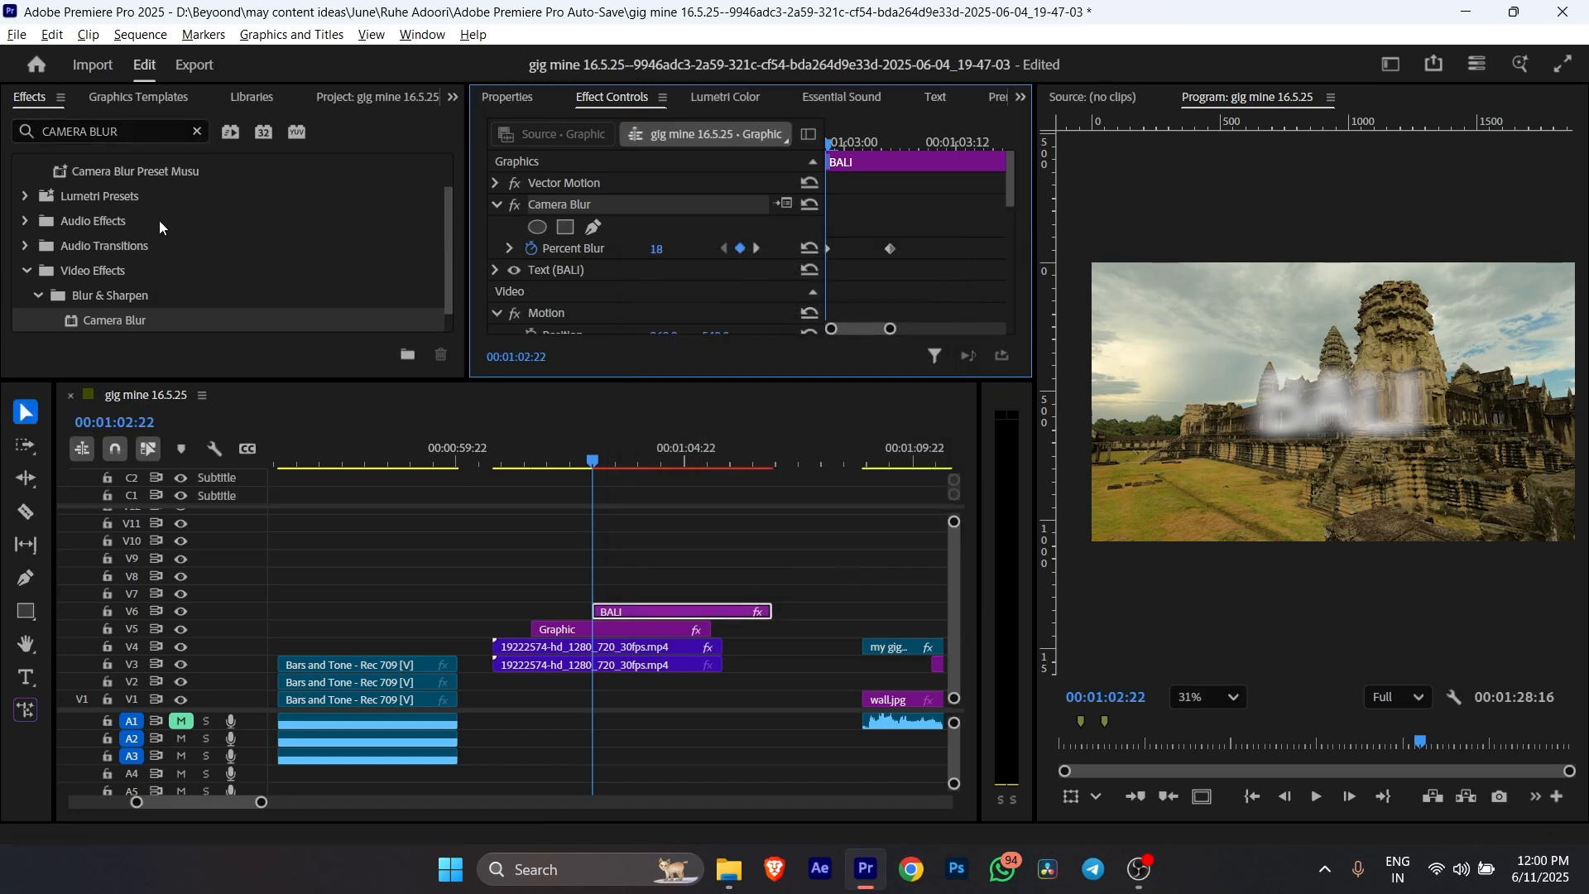
Locate the Camera Blur EXAMPLE preset by searching the effects for "CAMERA BLUR" and by browsing the Presets folder.
left_click(196, 131)
type("CA")
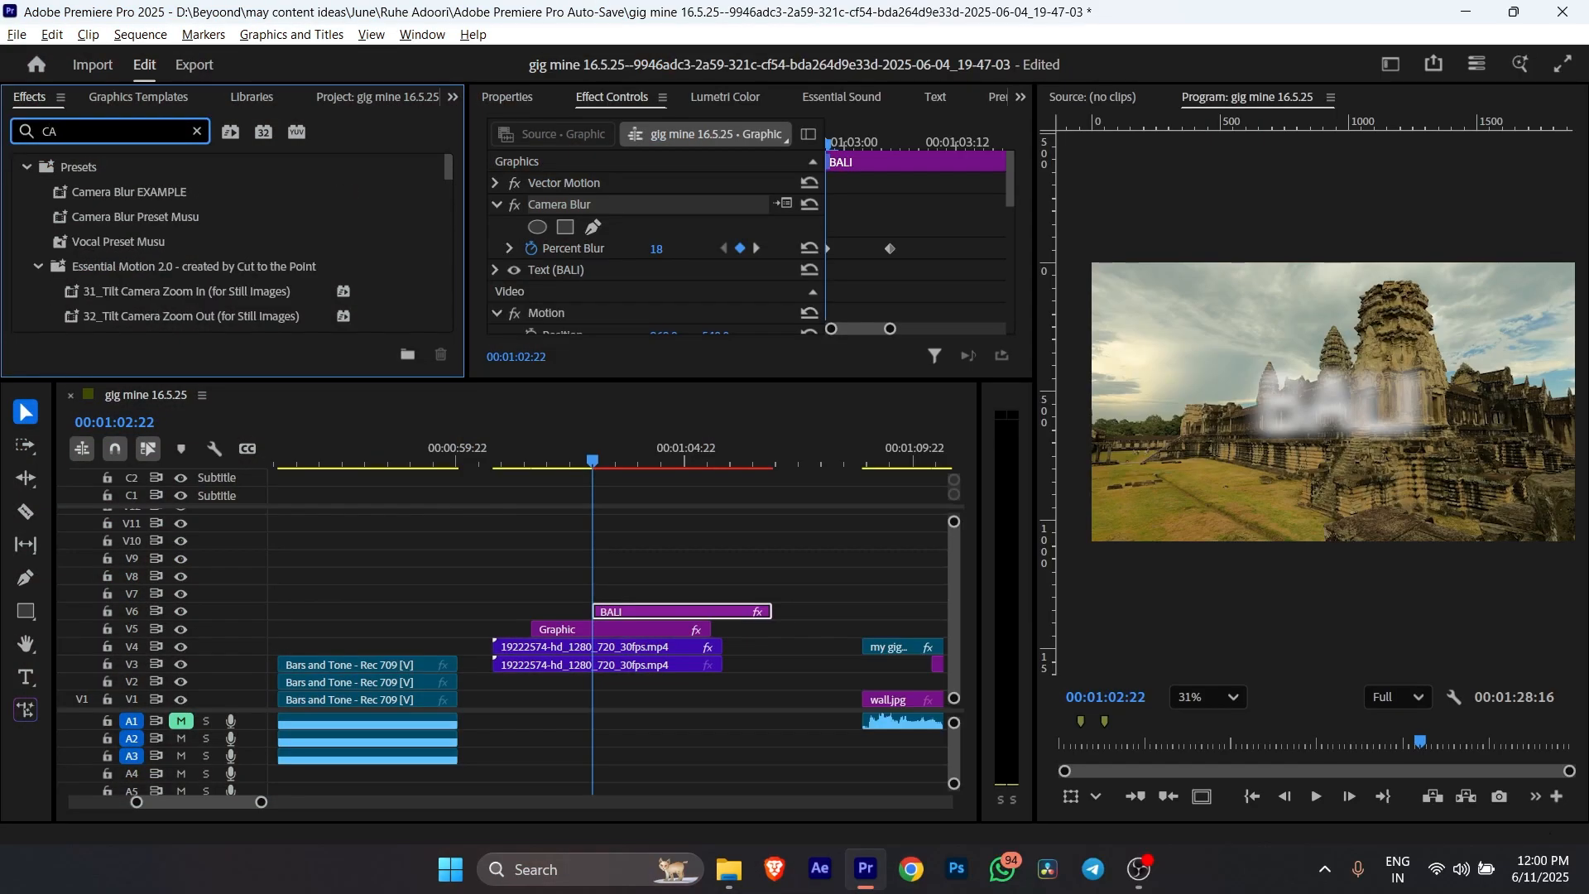
type("MERA BLUR")
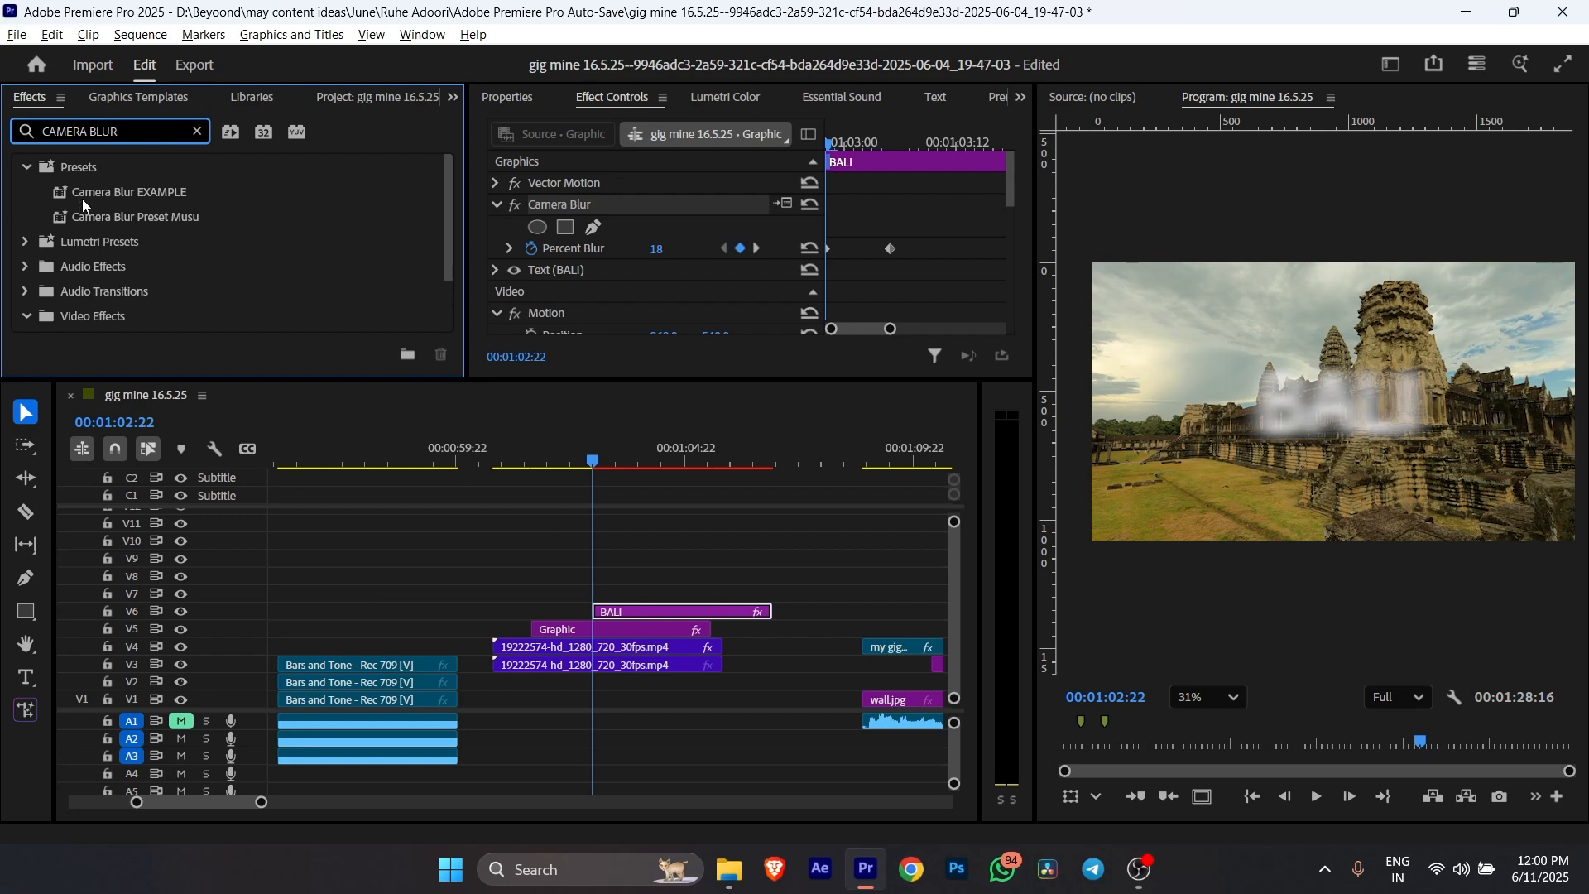
left_click(196, 131)
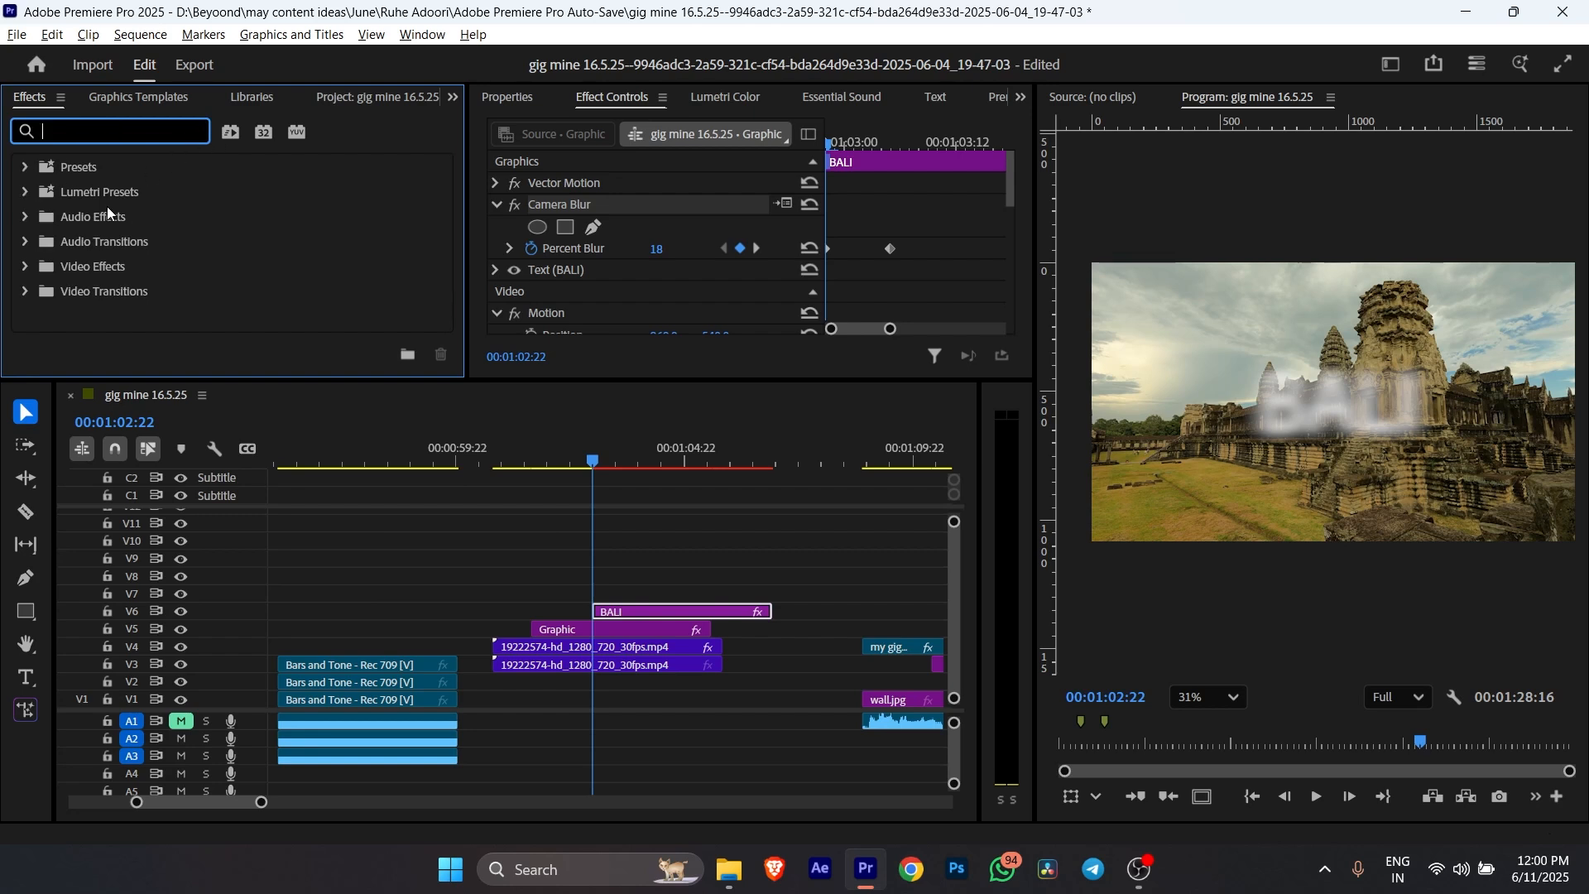
left_click(27, 171)
scroll(108, 200, "down", 1)
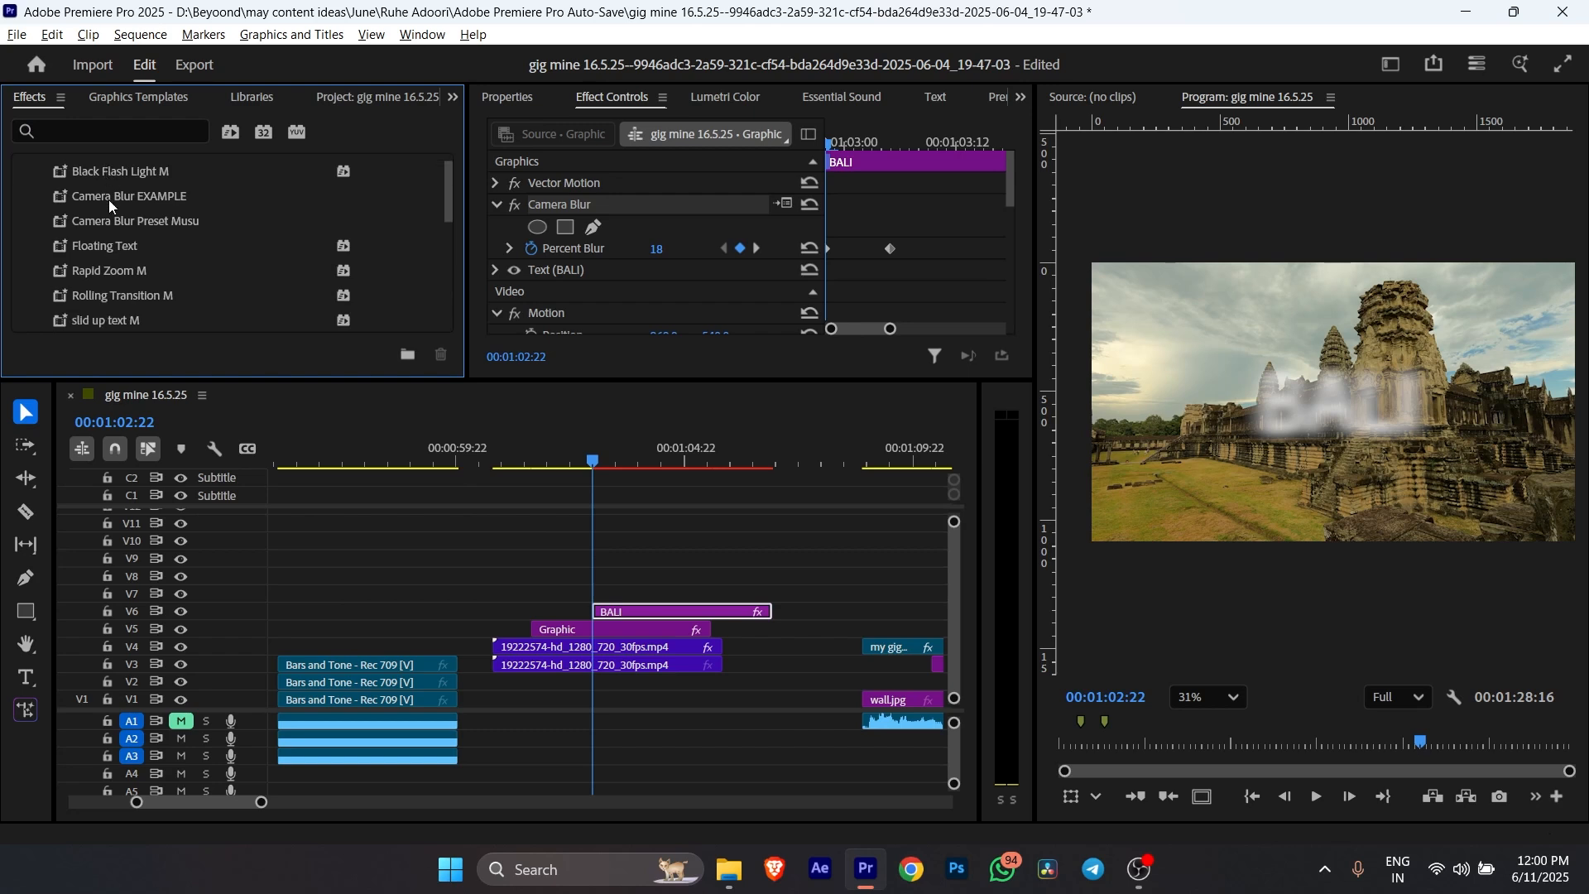
Try the Camera Blur EXAMPLE preset on the BALI clip, and remove all the clip's video attributes, including Camera Blur.
left_click_drag(101, 196, 619, 617)
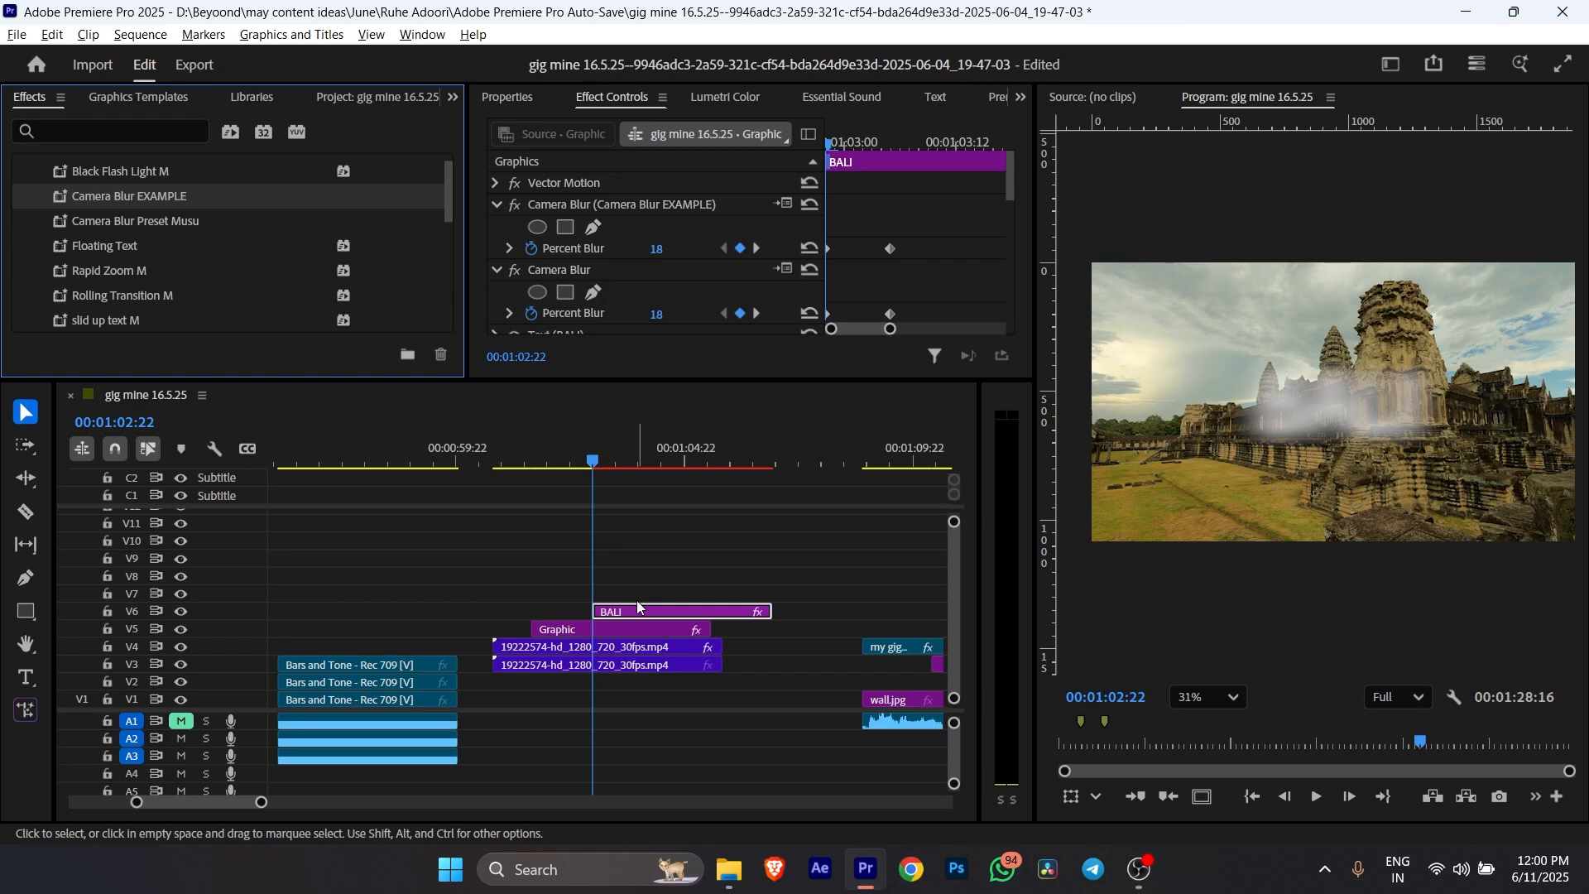
right_click(630, 607)
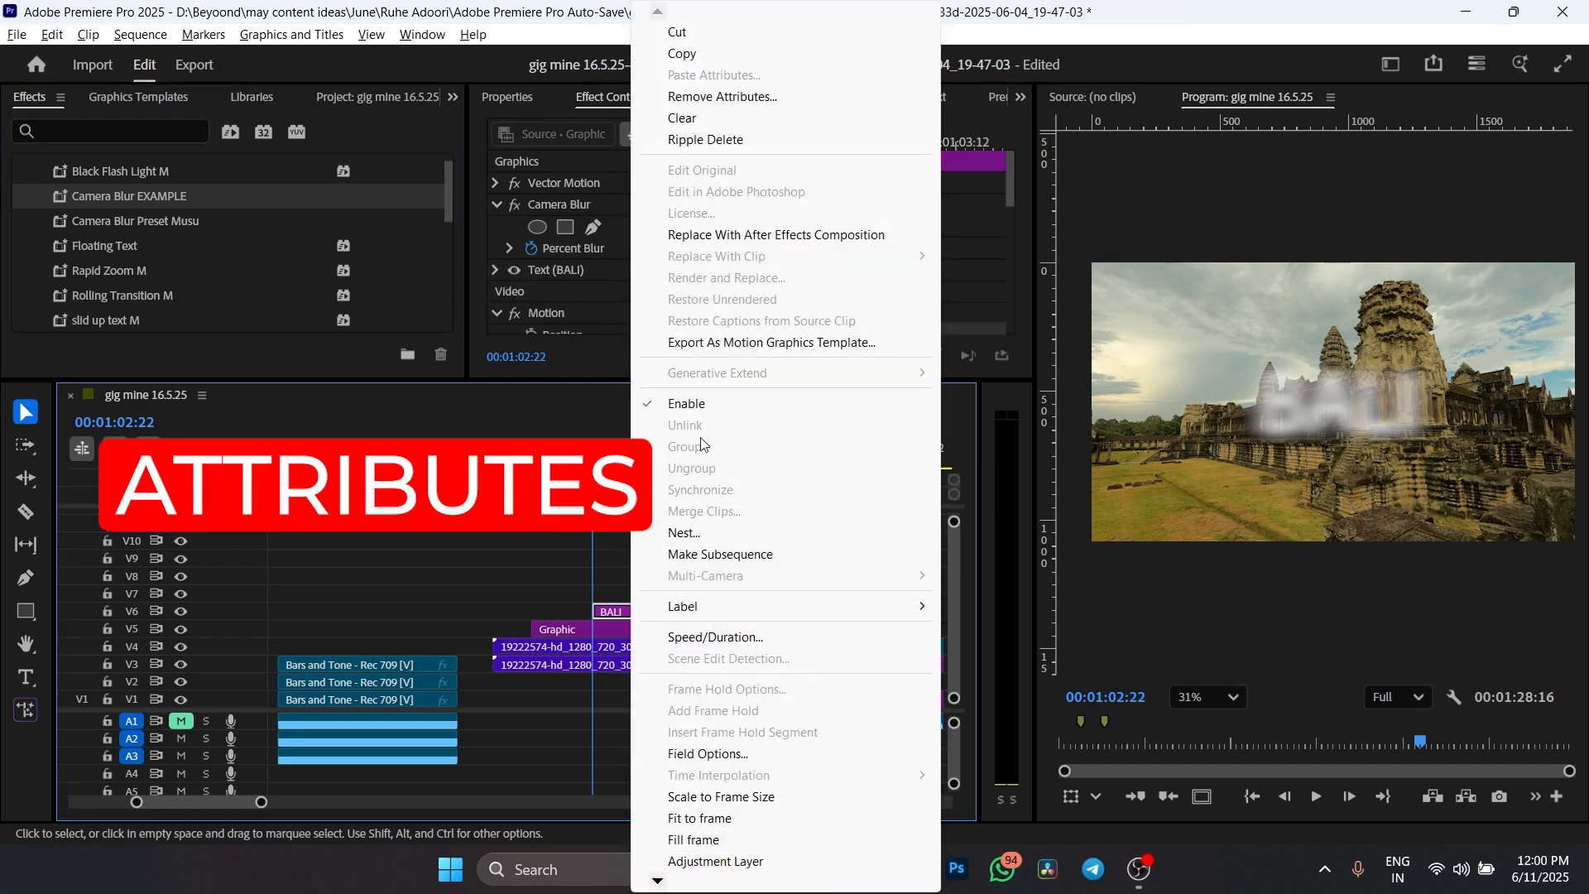
left_click(722, 96)
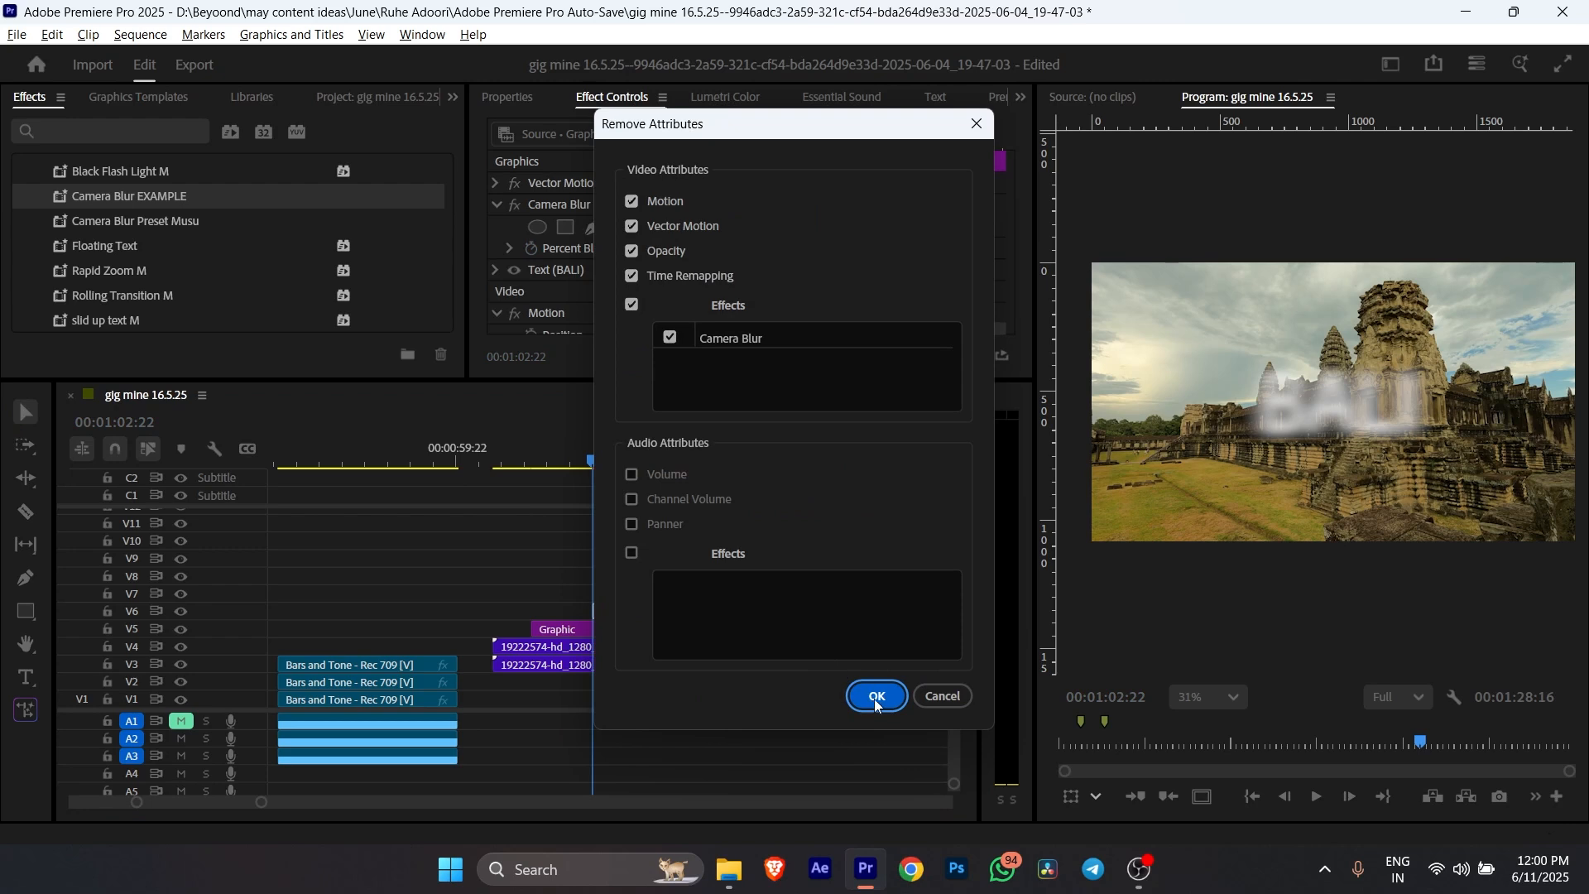
left_click(876, 697)
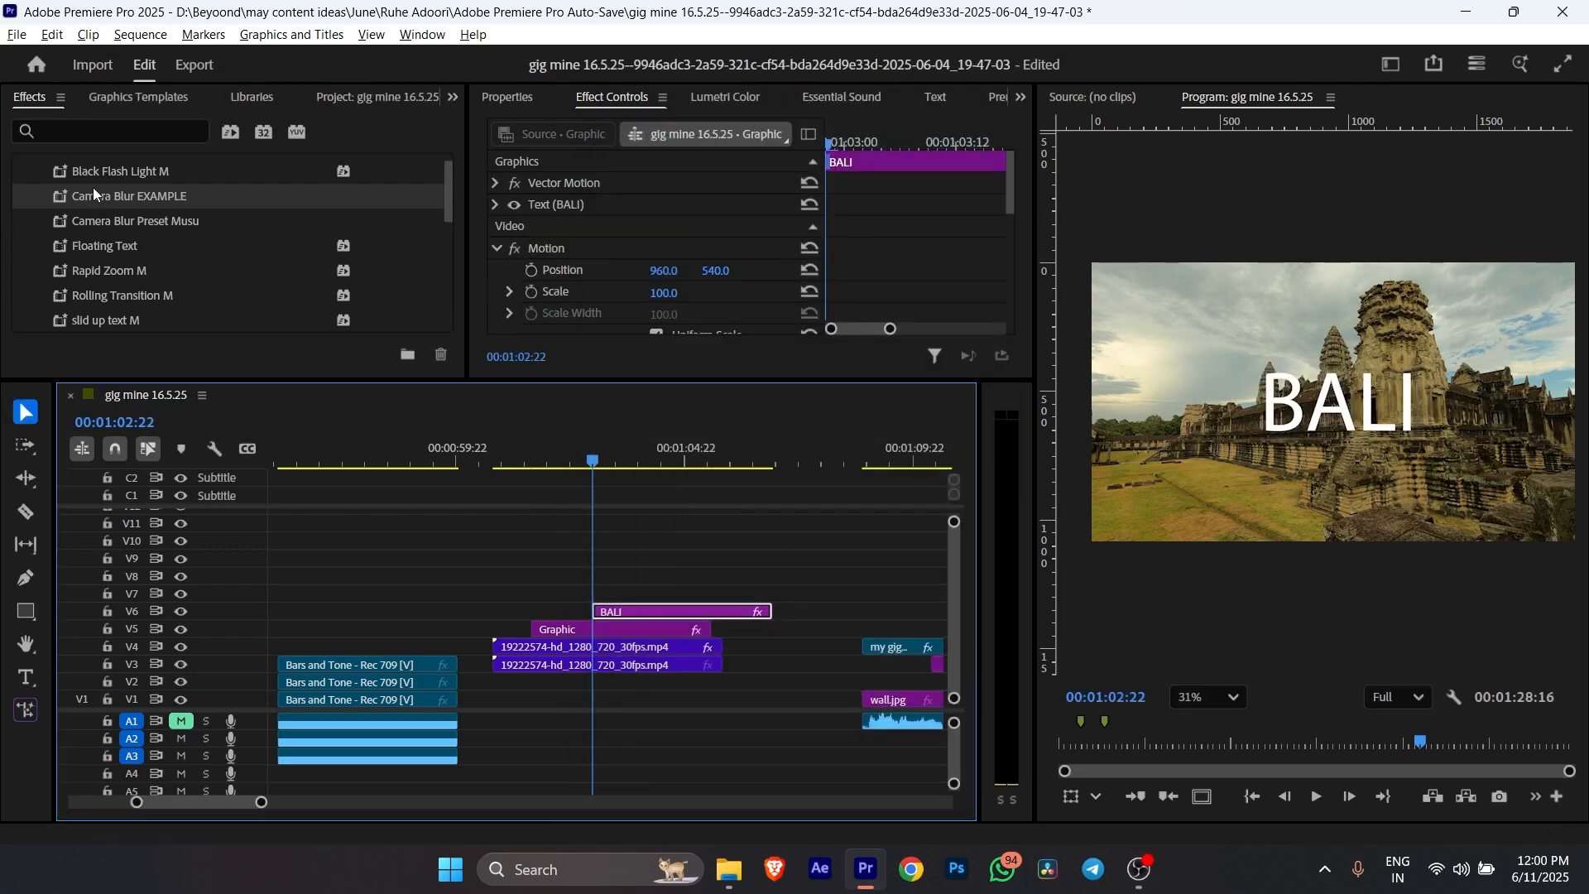
Apply the Camera Blur EXAMPLE preset to the BALI clip on V6 and play back the animation.
left_click_drag(92, 192, 608, 614)
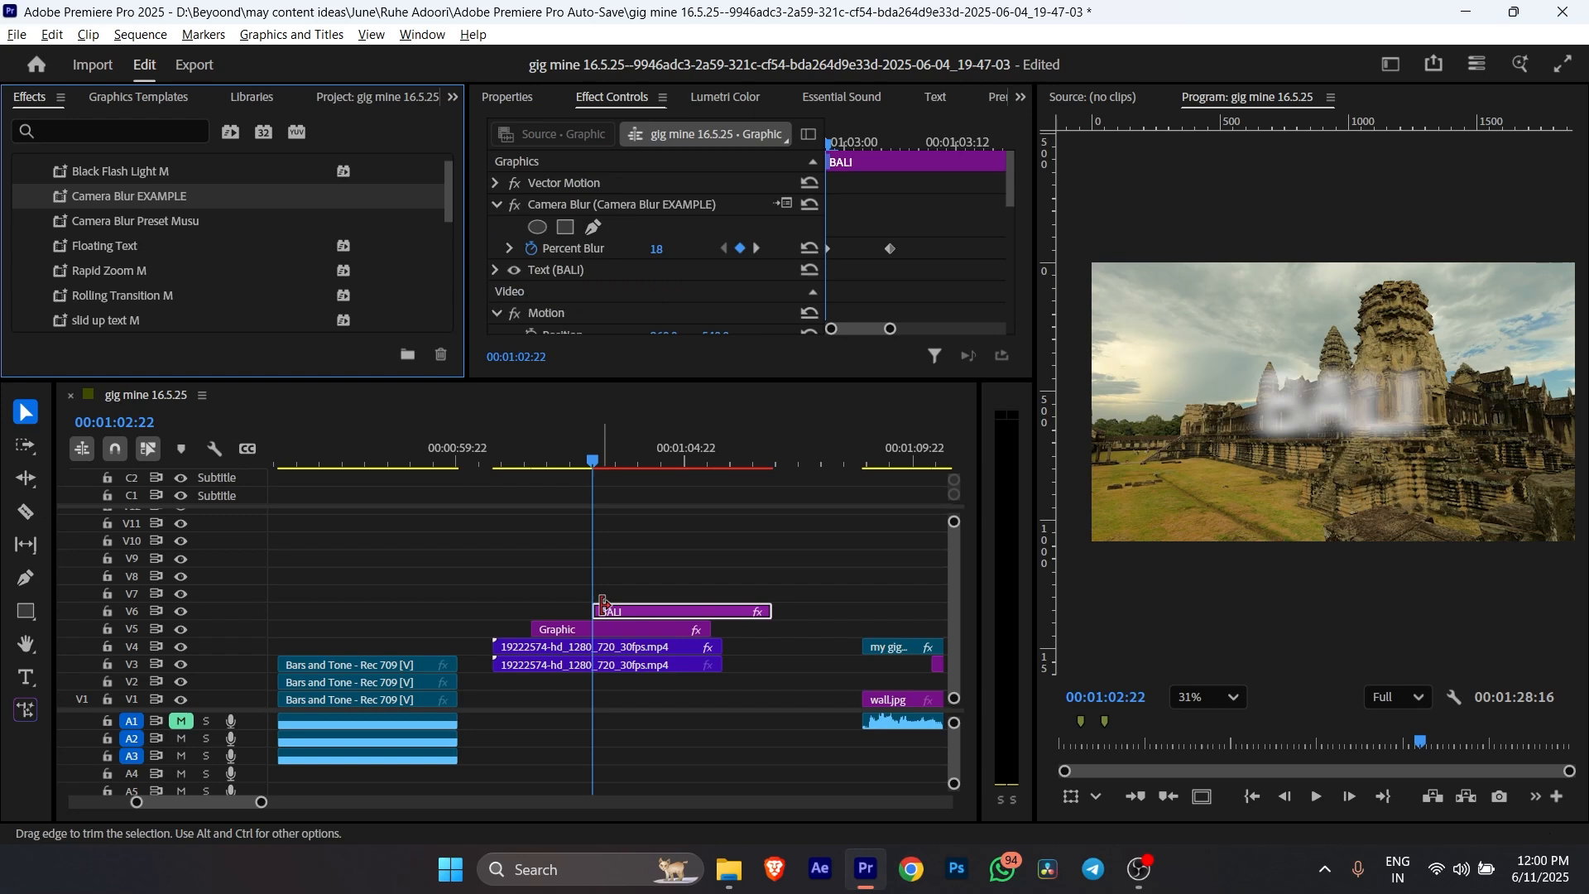
key("space")
key("space")
scroll(695, 526, "down", 2)
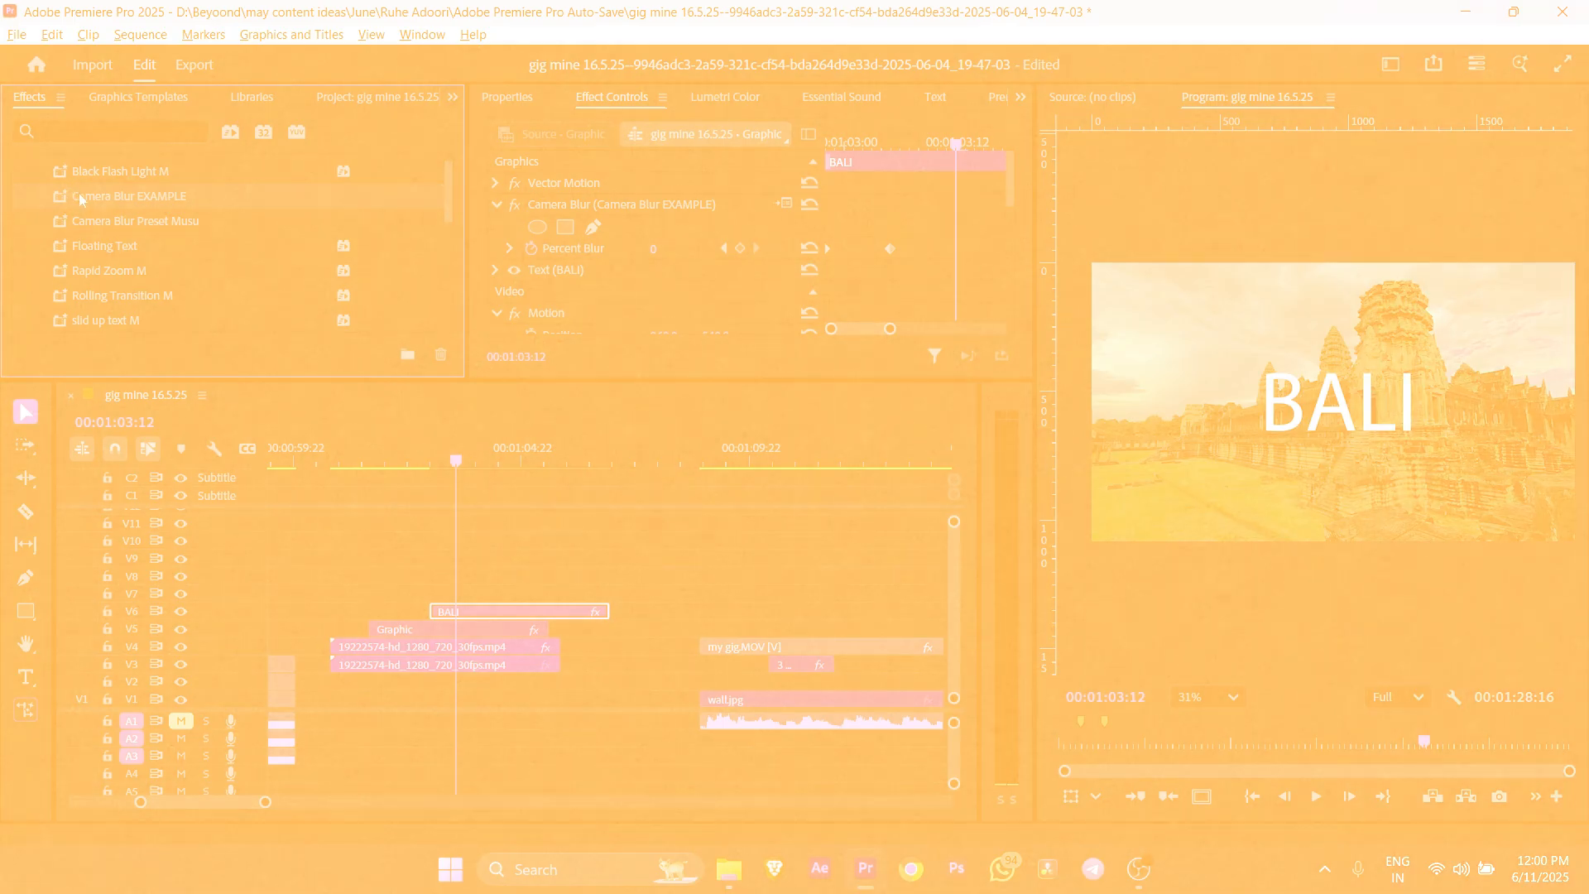
left_click_drag(77, 193, 462, 612)
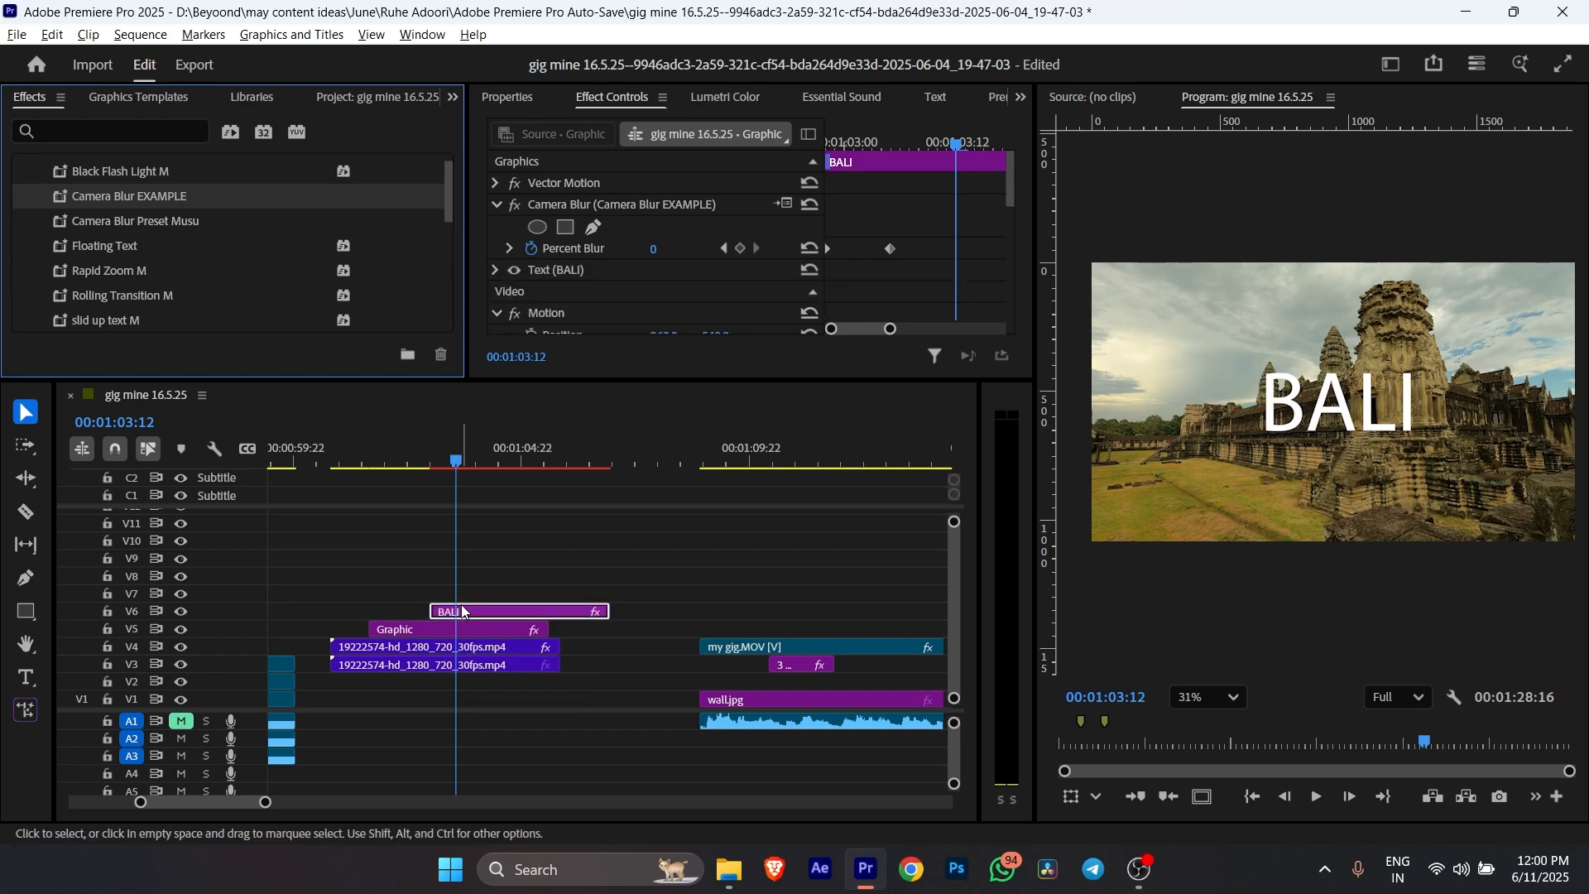
Make the timeline area taller and increase the heights of video tracks V3 to V6.
left_click(244, 589)
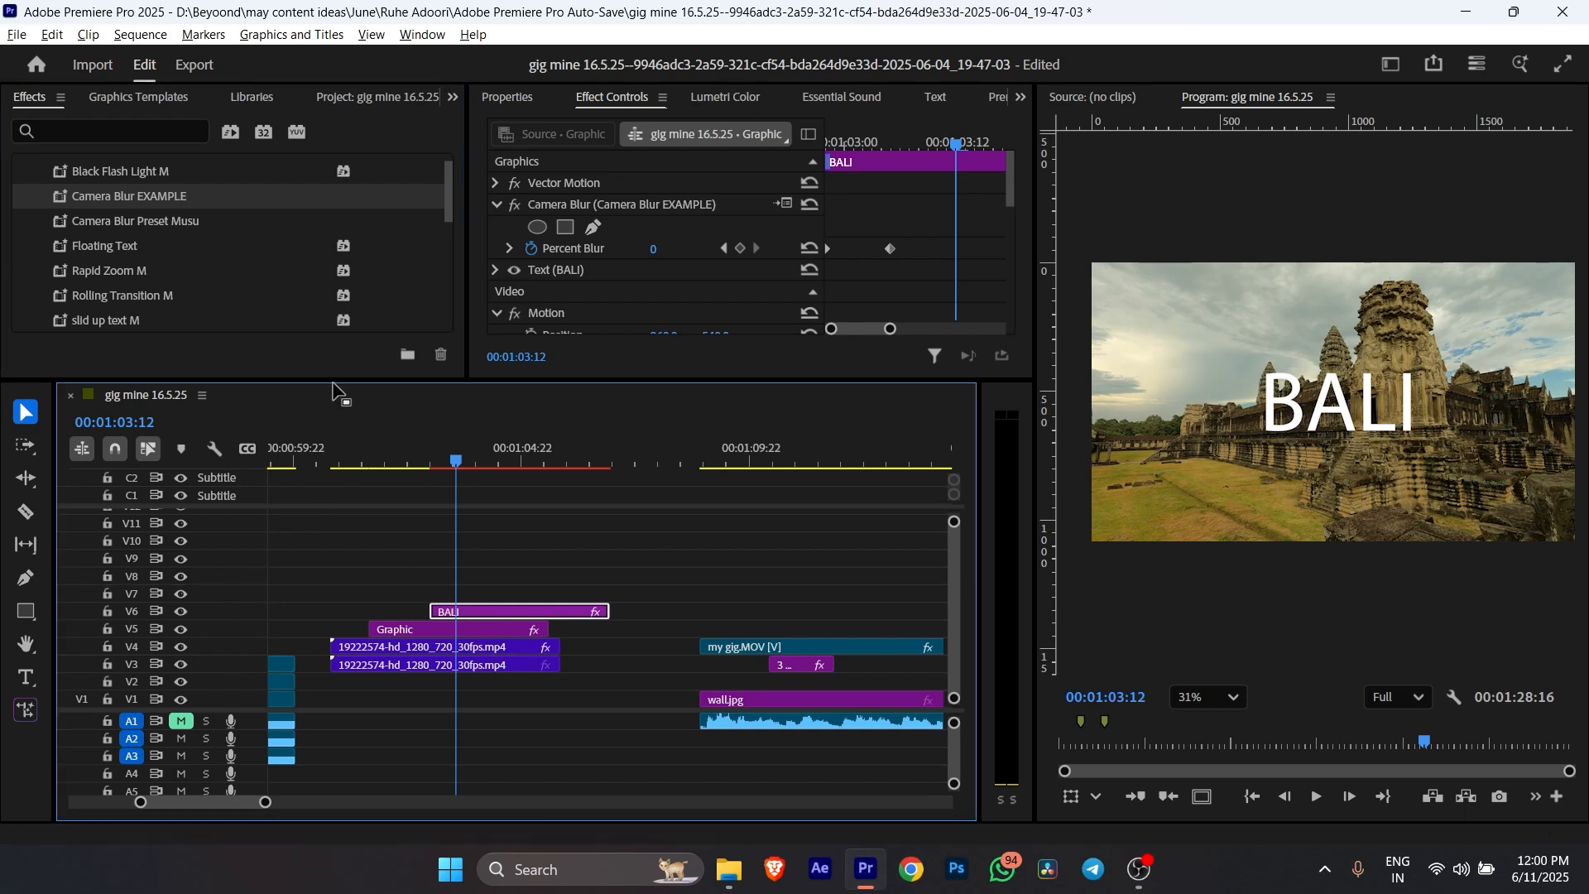
left_click_drag(335, 376, 334, 348)
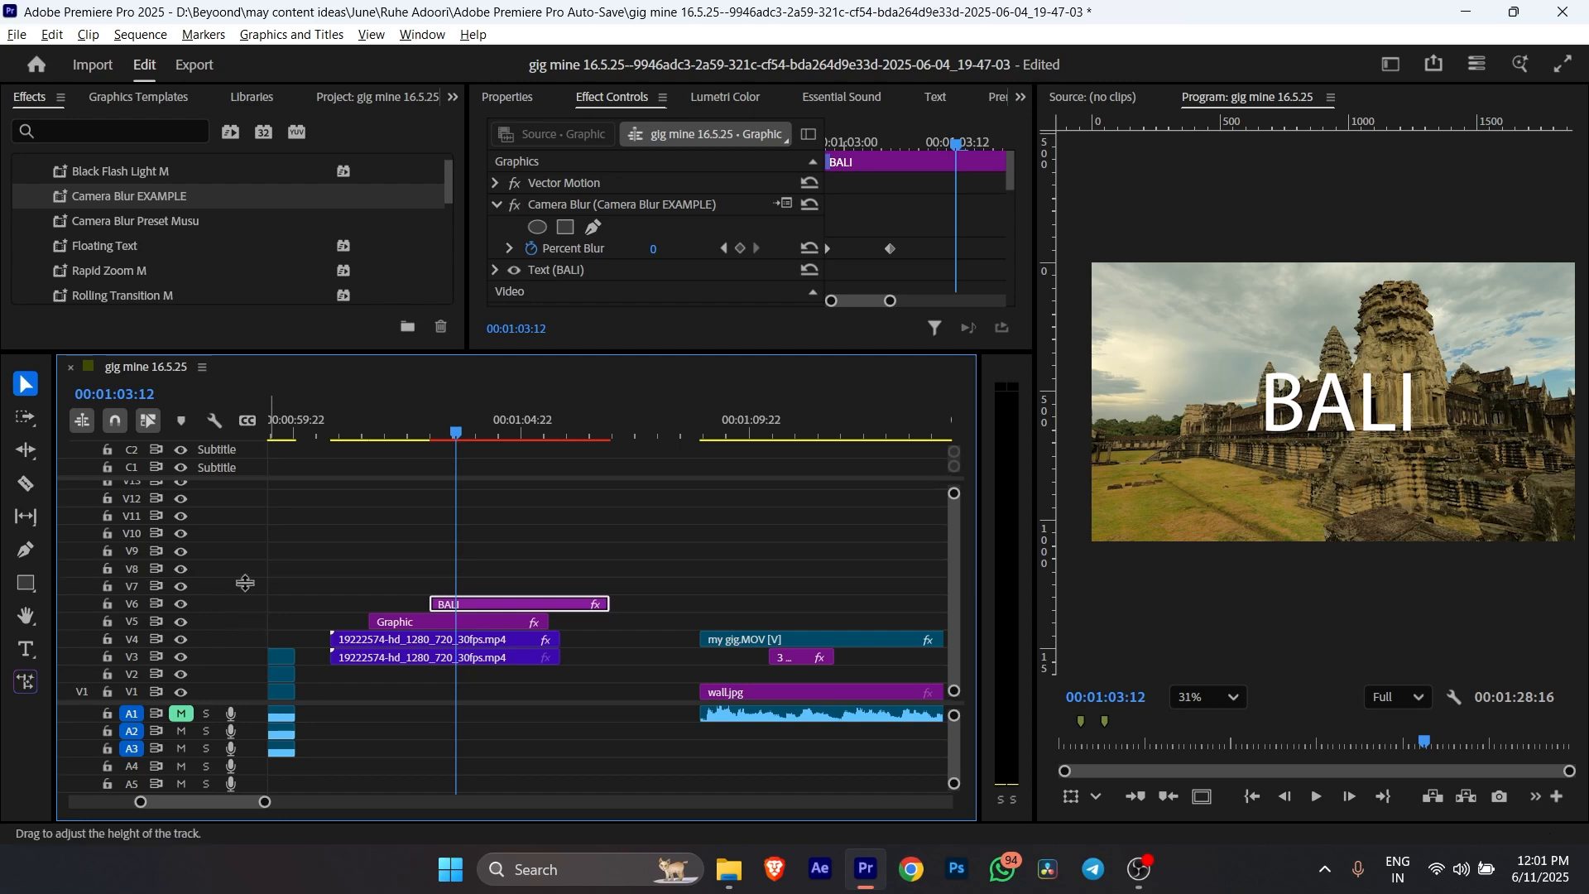
left_click_drag(248, 564, 256, 518)
left_click_drag(259, 597, 258, 617)
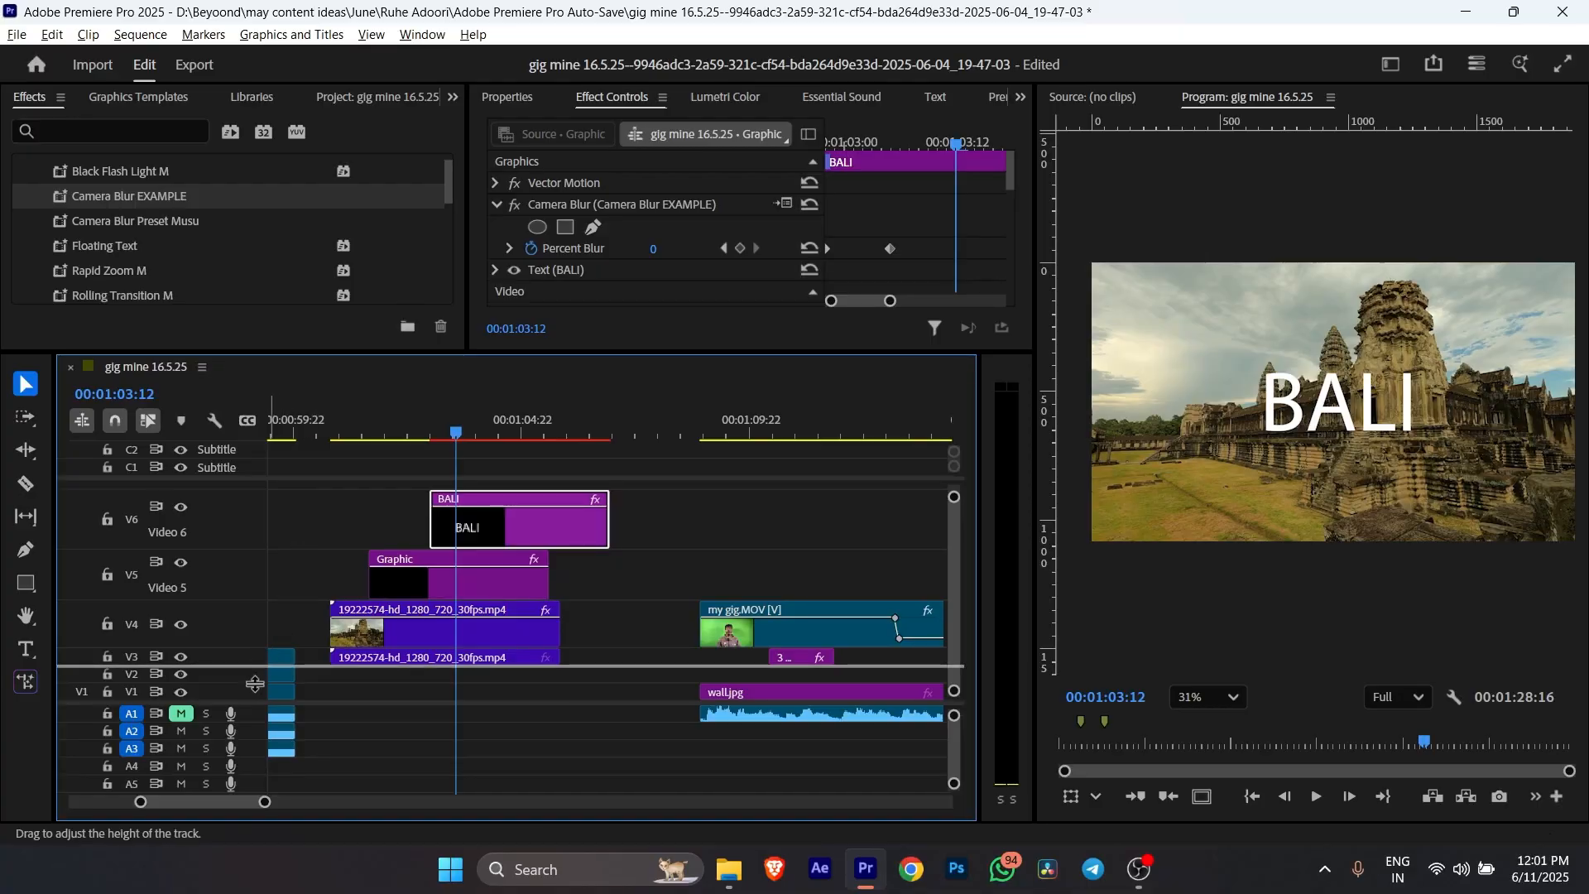
left_click_drag(253, 656, 252, 625)
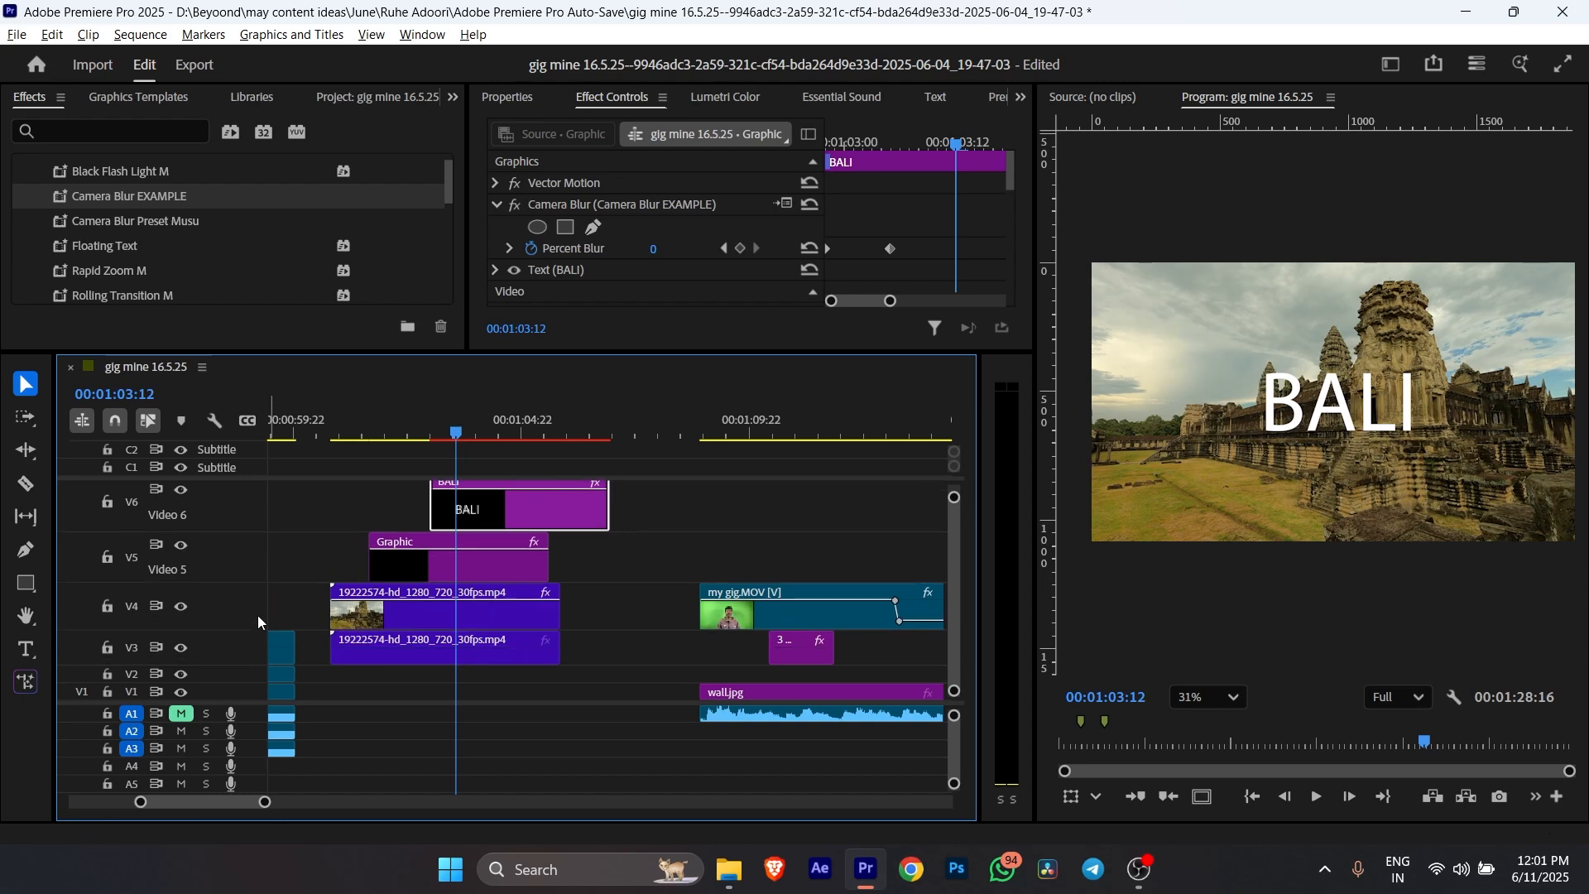
Minimize all tracks in the timeline through the timeline display settings.
left_click(215, 421)
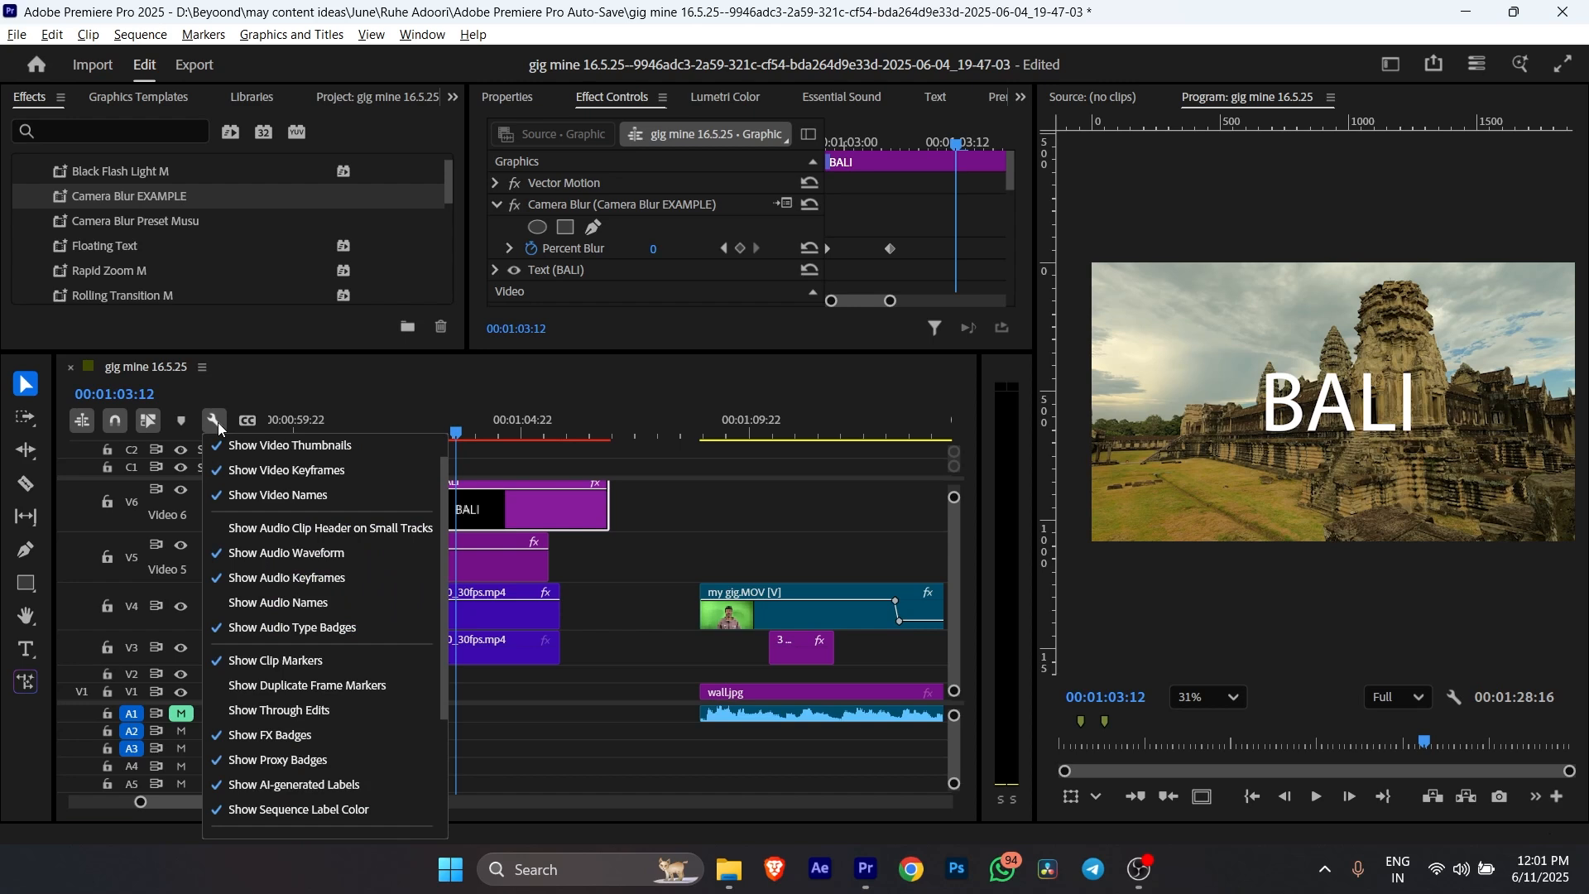
scroll(310, 737, "down", 2)
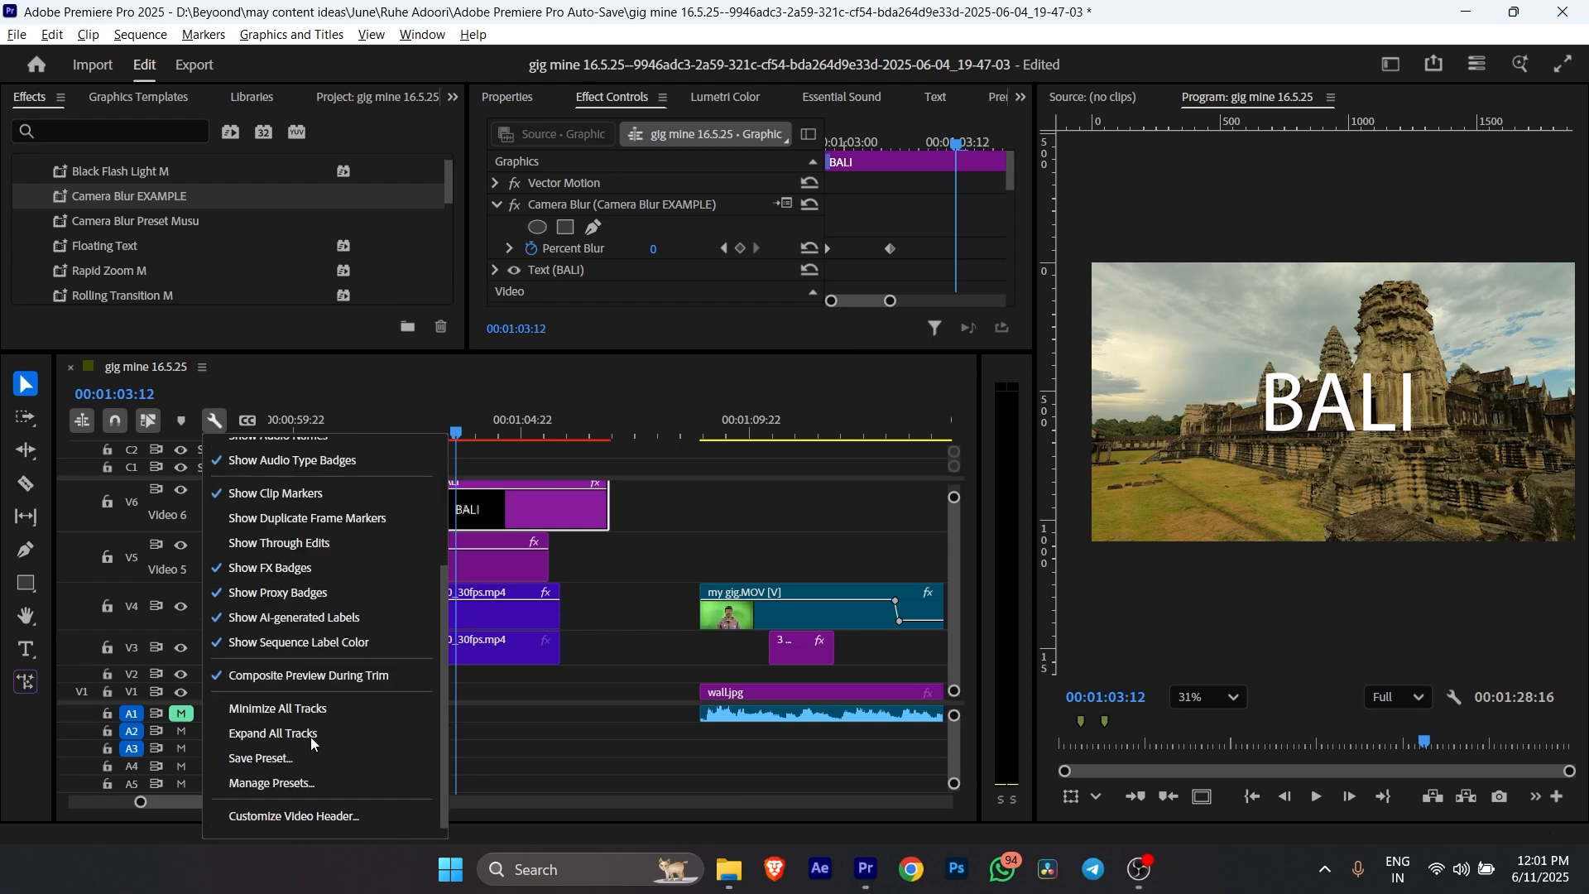
left_click(271, 709)
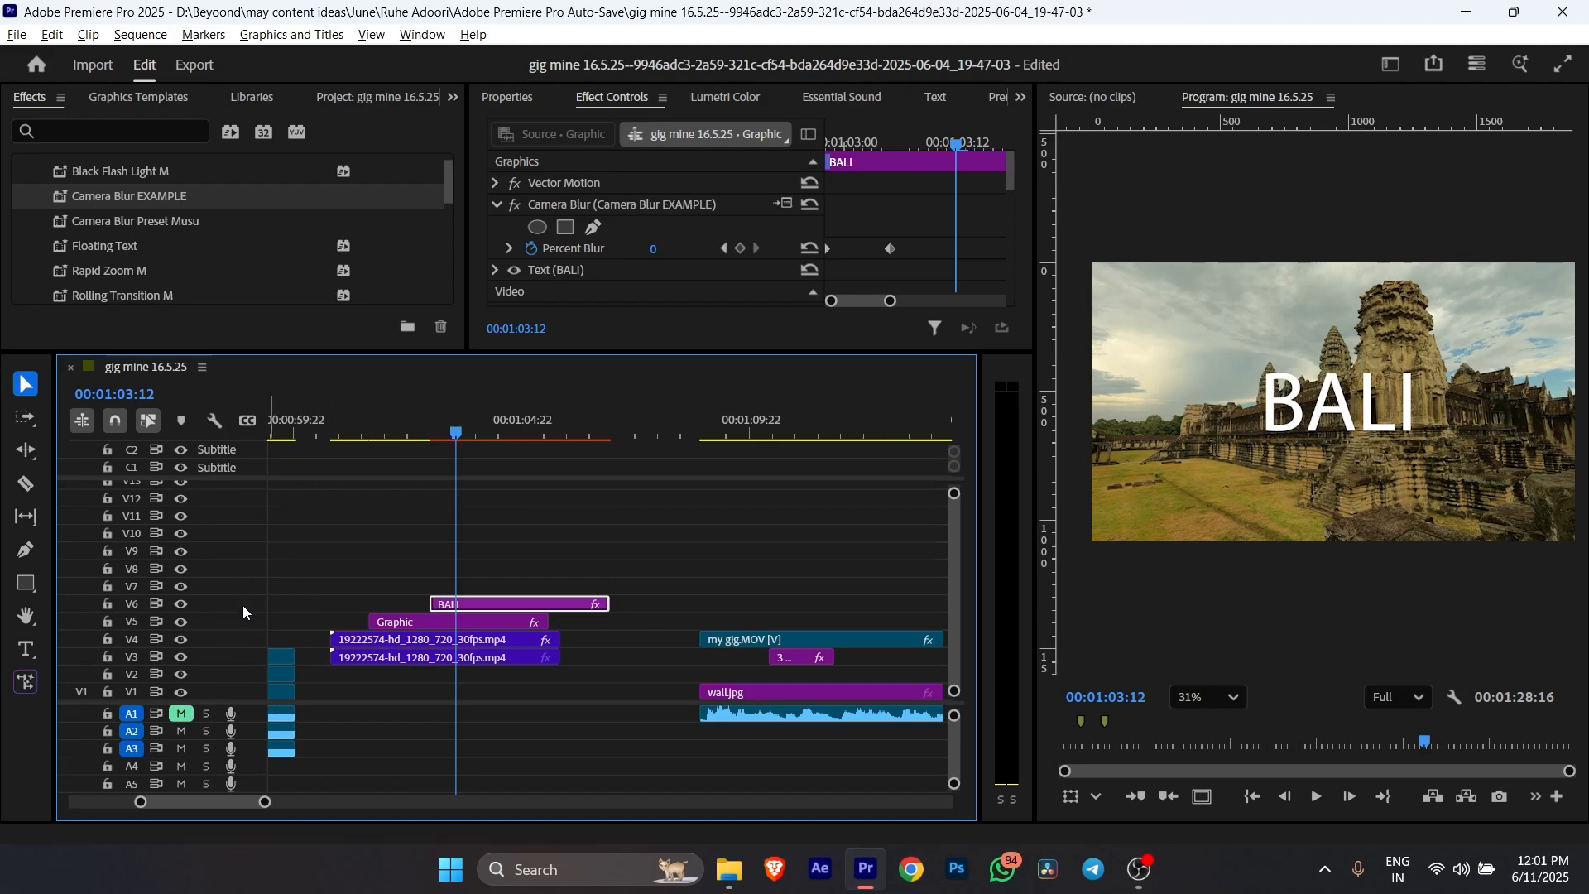
Expand all video and audio tracks through the timeline display settings.
left_click(214, 420)
scroll(315, 762, "down", 3)
scroll(318, 749, "down", 2)
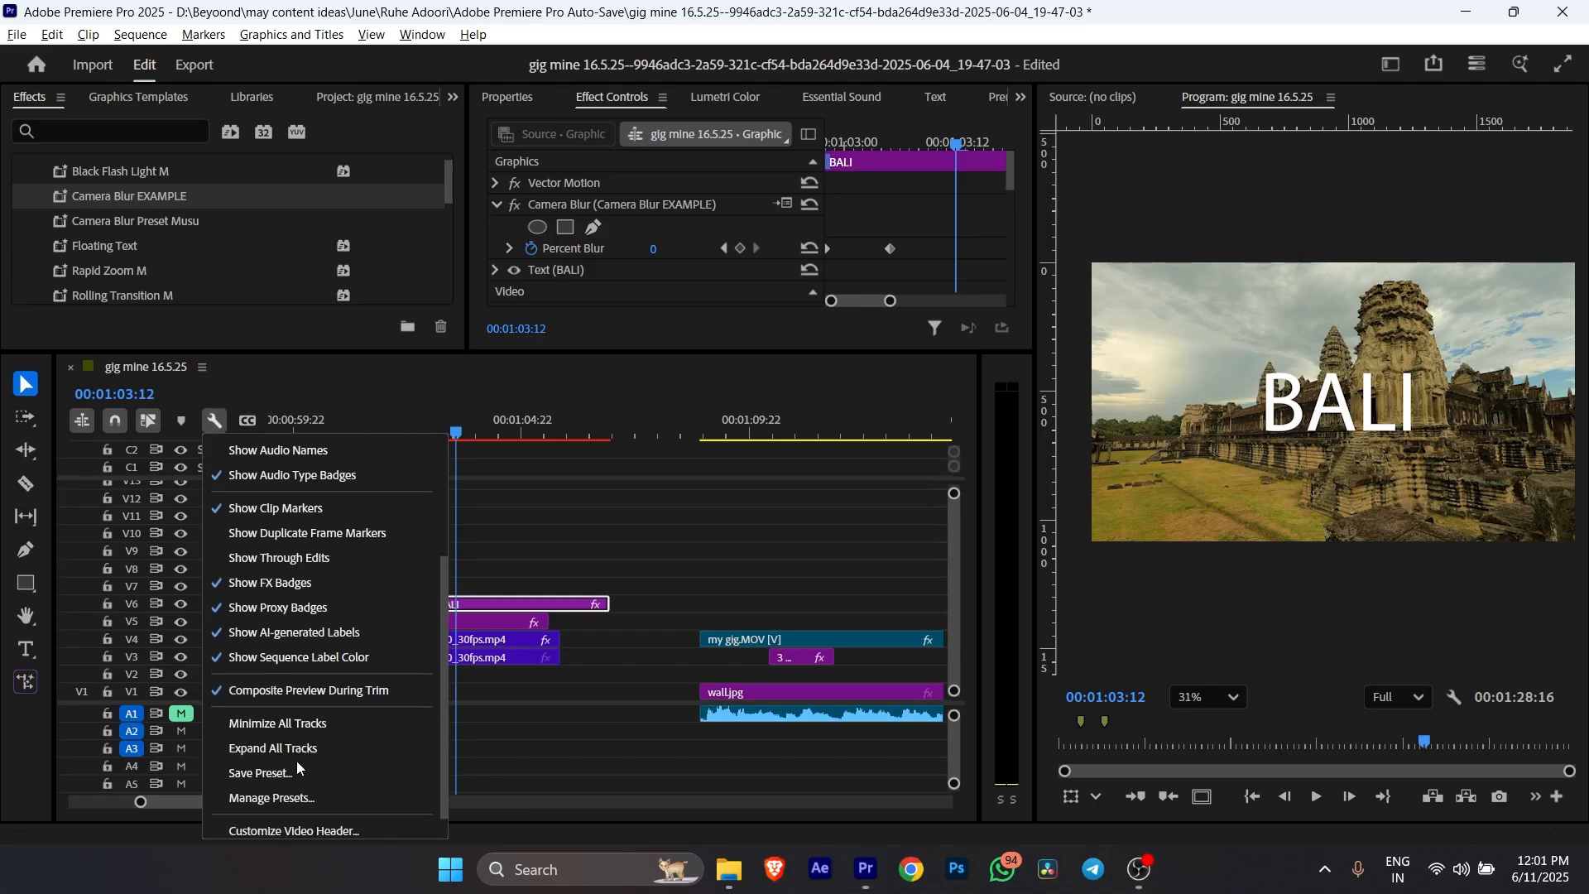
left_click(290, 752)
scroll(434, 628, "up", 5)
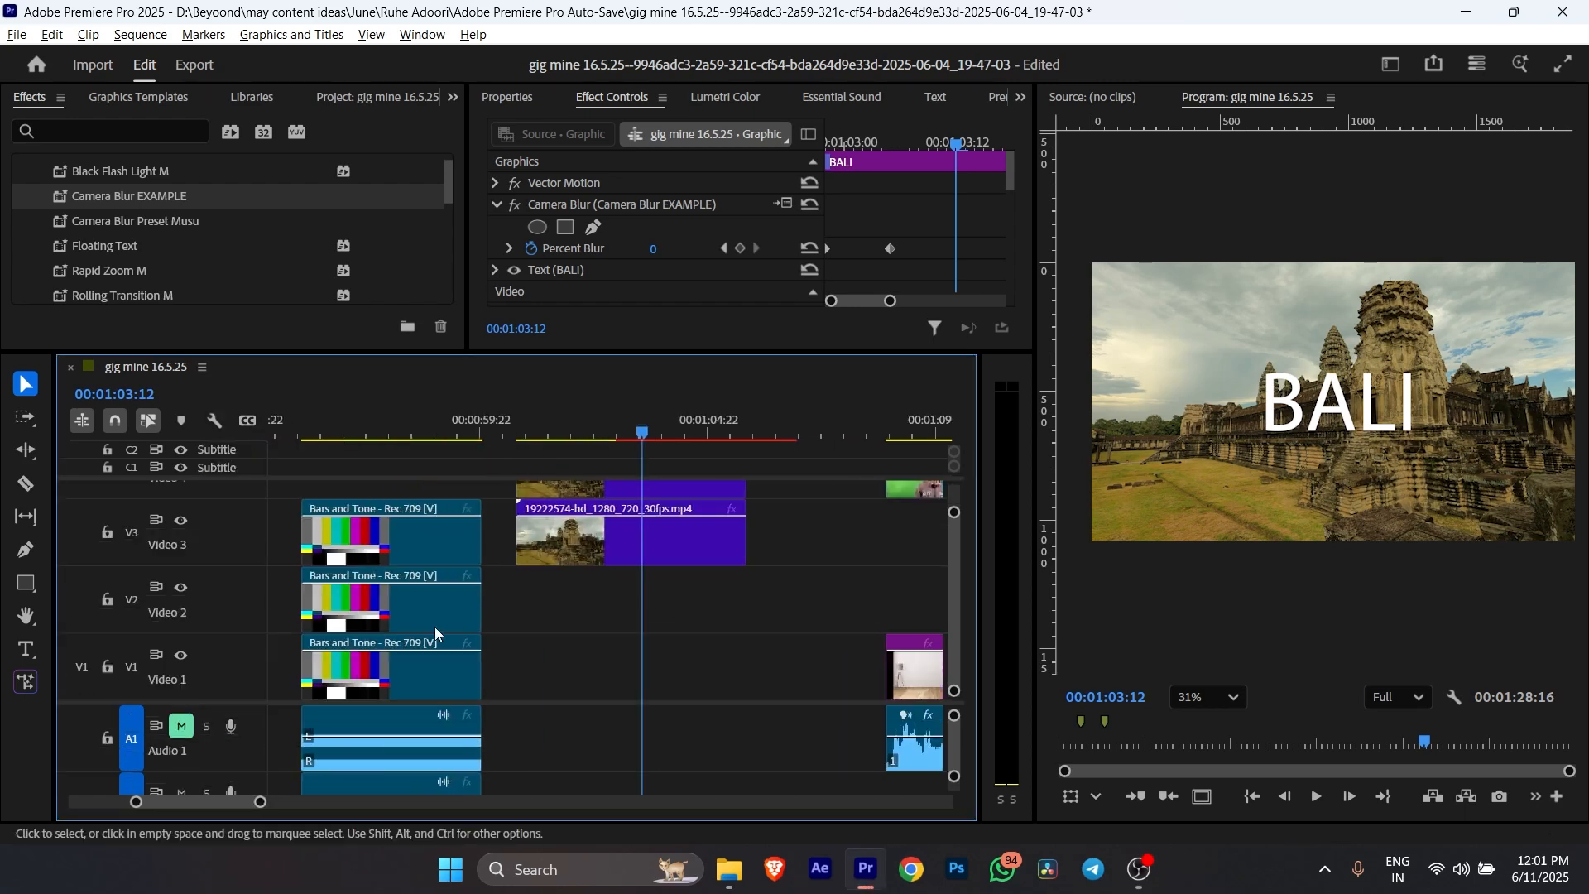
Make the timeline area slightly shorter and collapse the video tracks while leaving the audio tracks expanded.
mouse_move(592, 355)
left_mouse_down()
mouse_move(600, 155)
mouse_move(597, 377)
left_mouse_up()
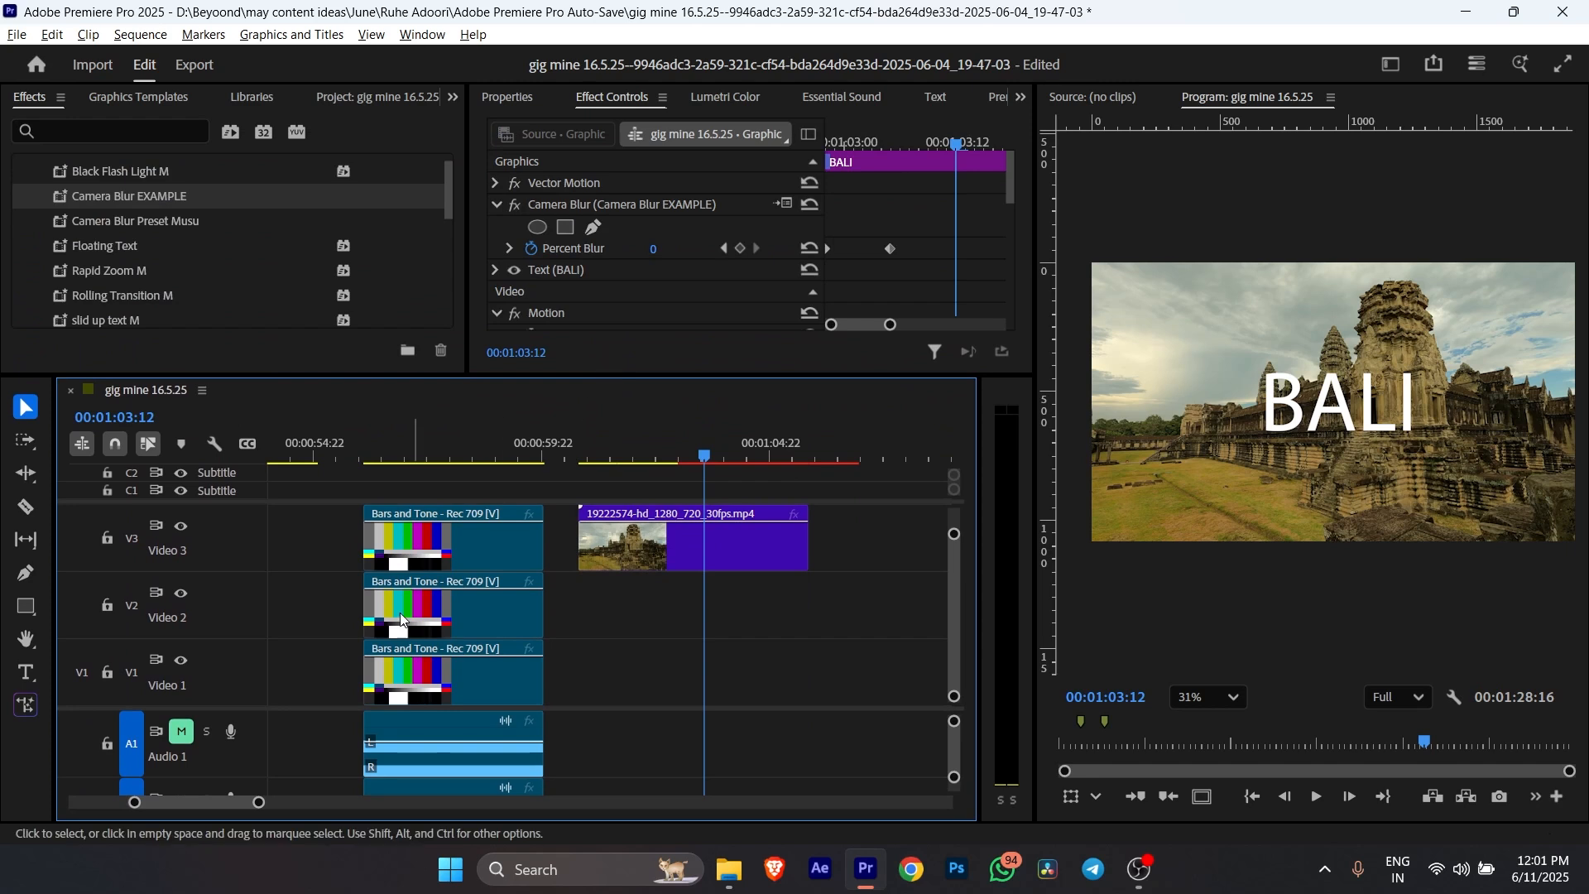
left_click(211, 444)
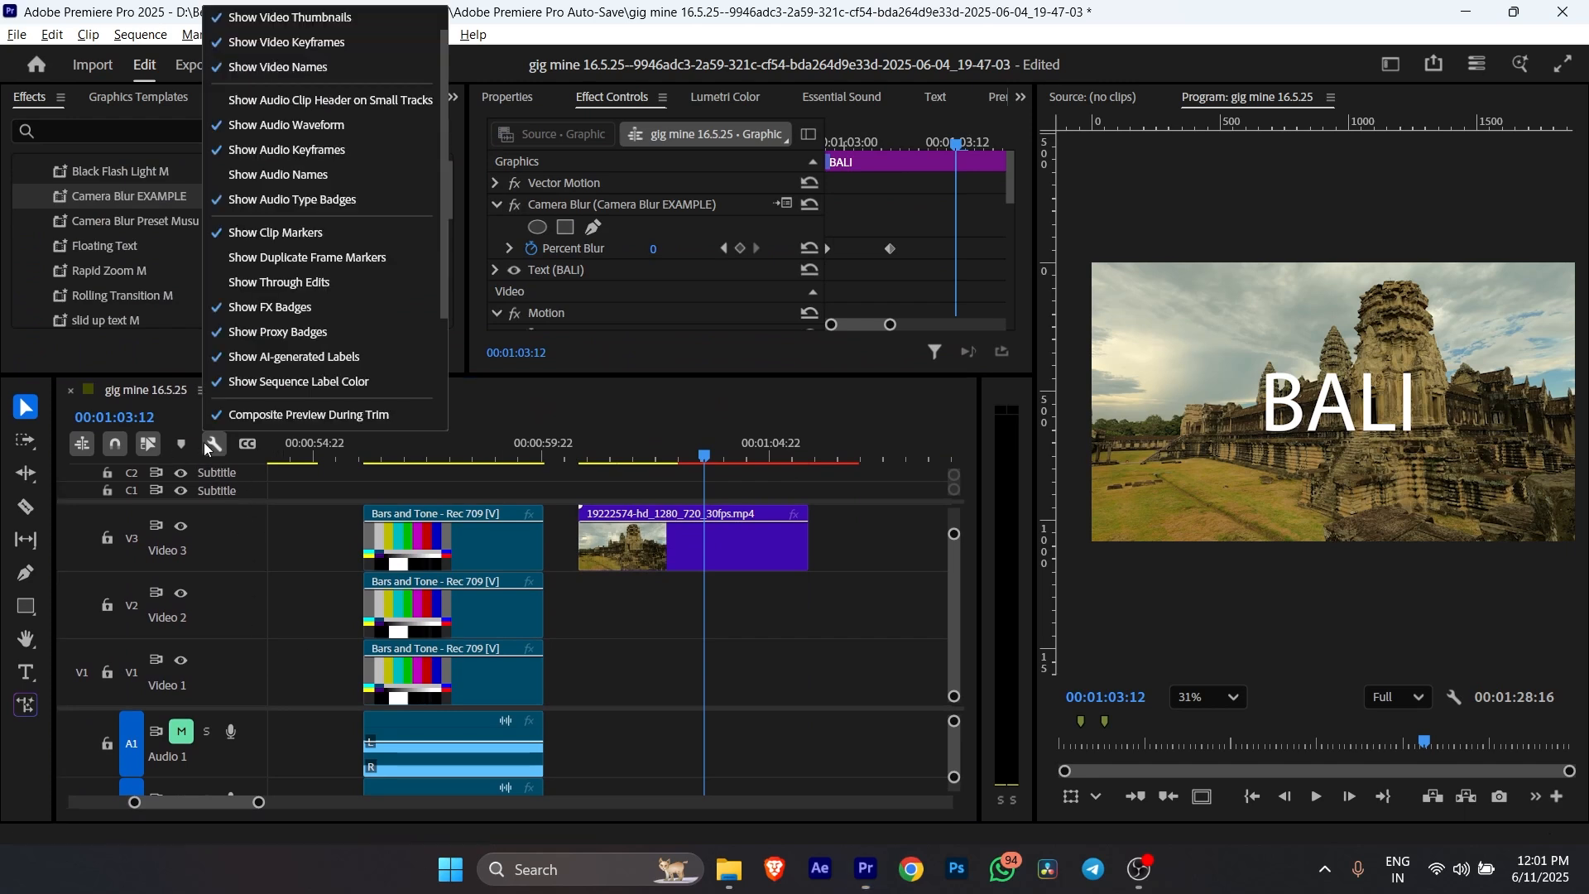
left_click(309, 280)
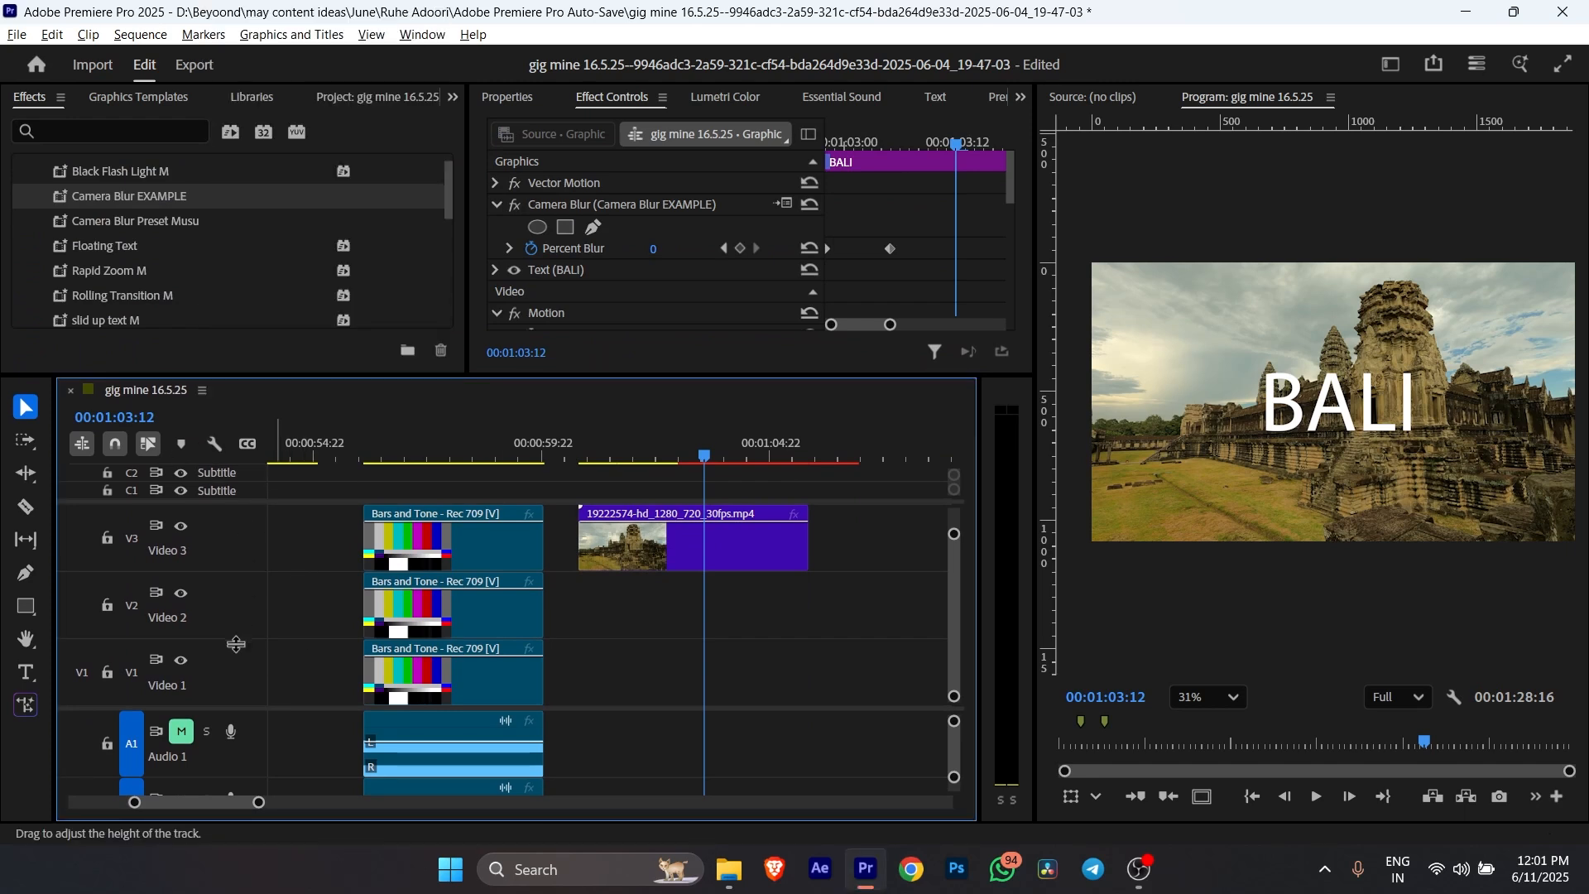
scroll(235, 648, "down", 5)
left_click_drag(243, 655, 244, 648)
scroll(254, 739, "down", 2)
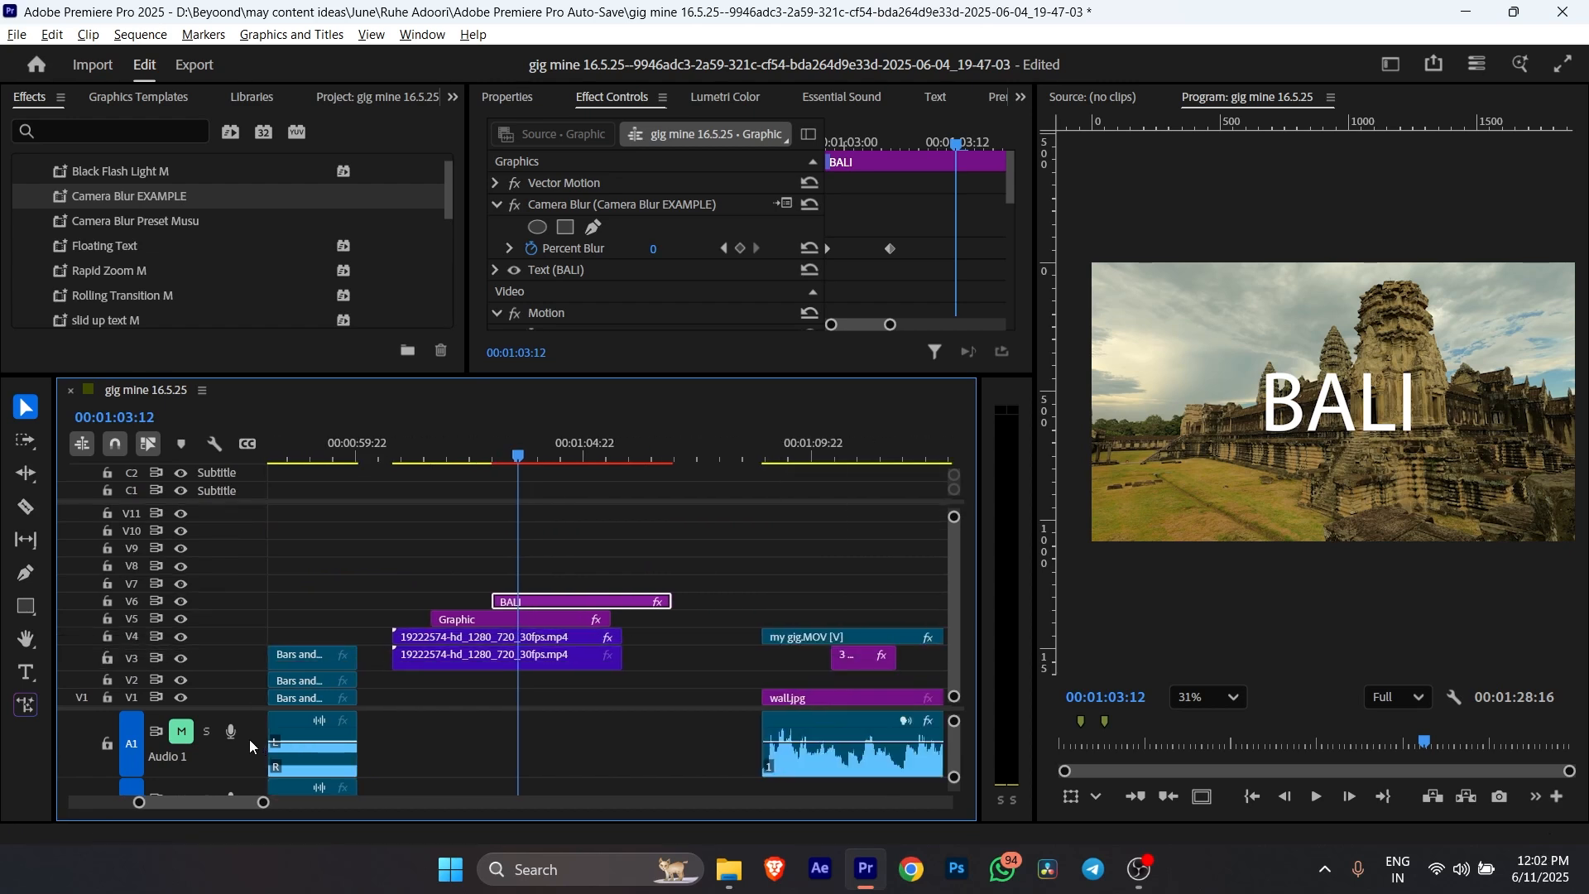
Save the current track heights as a preset named AUDIO TIMELINE BIG without a keyboard shortcut.
scroll(255, 745, "up", 5)
scroll(251, 759, "up", 7)
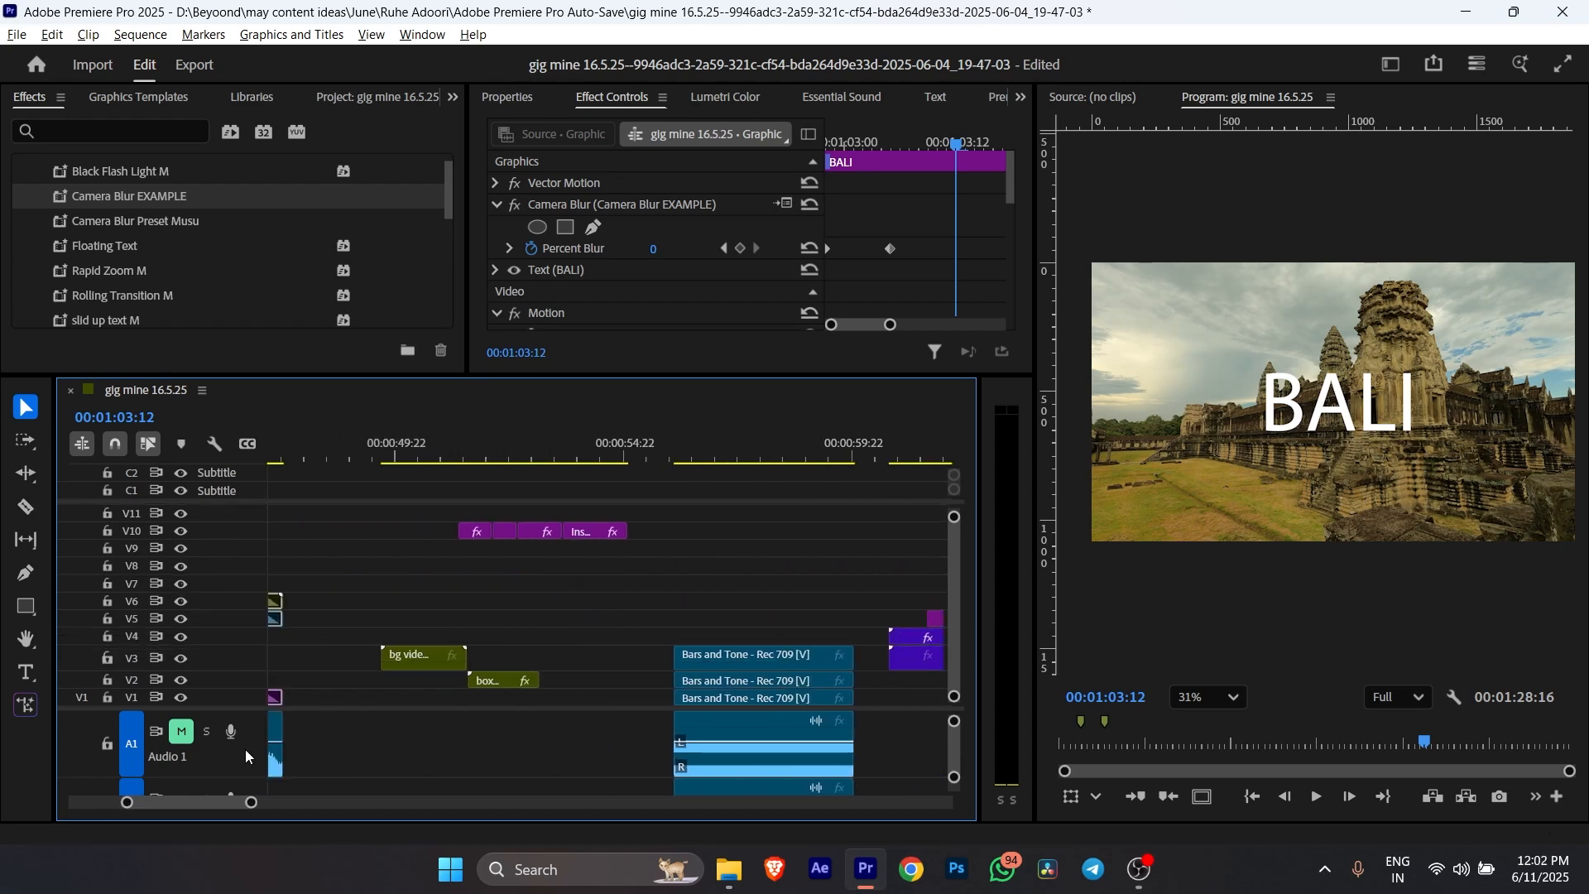
scroll(253, 752, "up", 2)
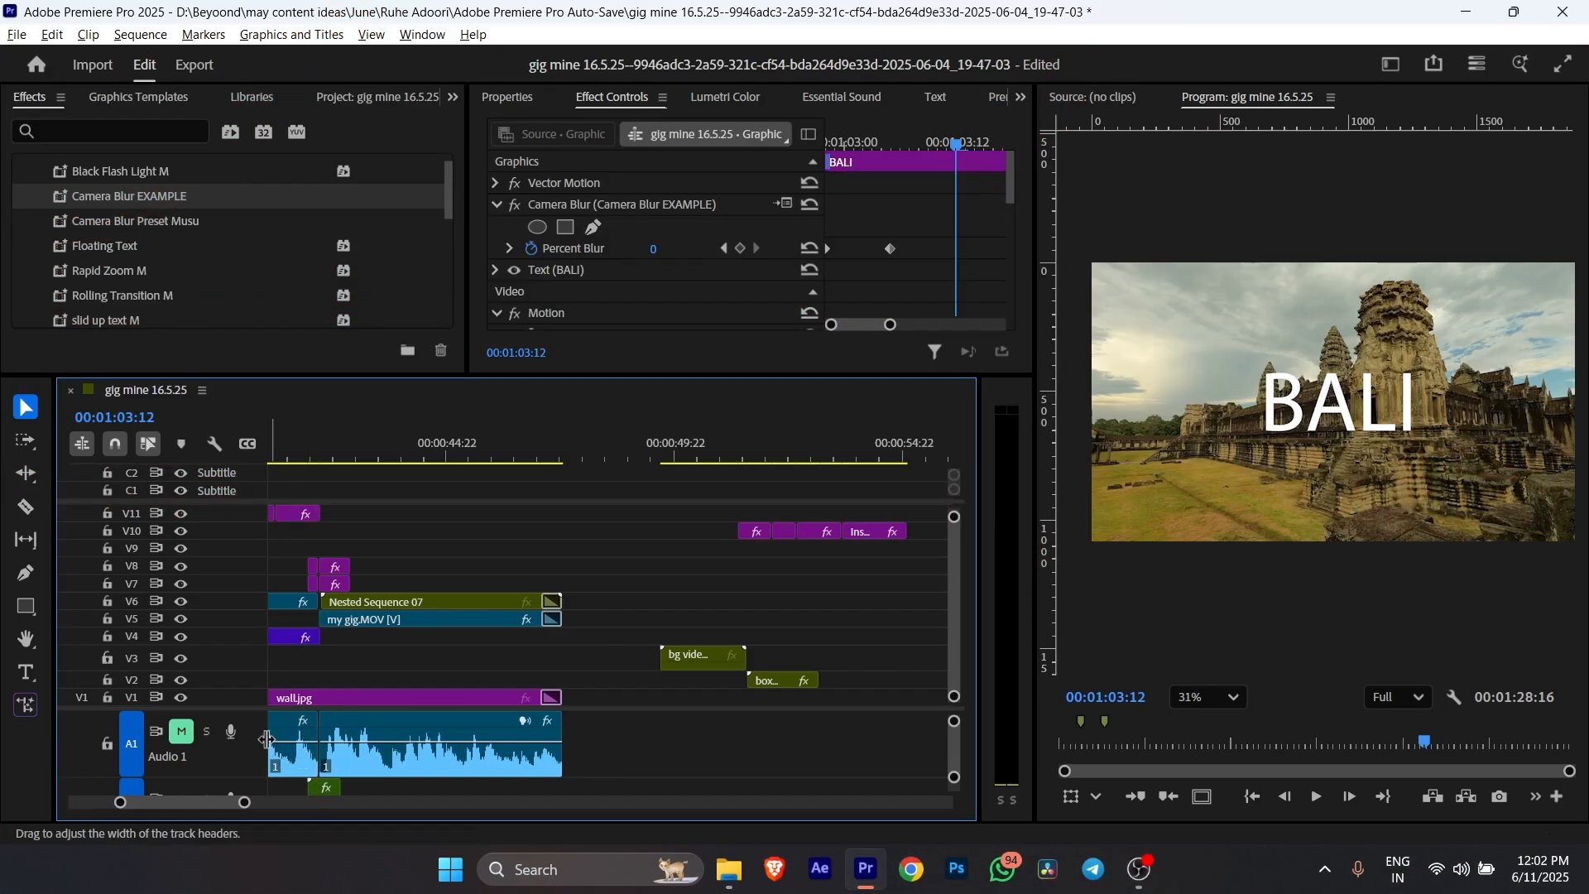
left_click(214, 444)
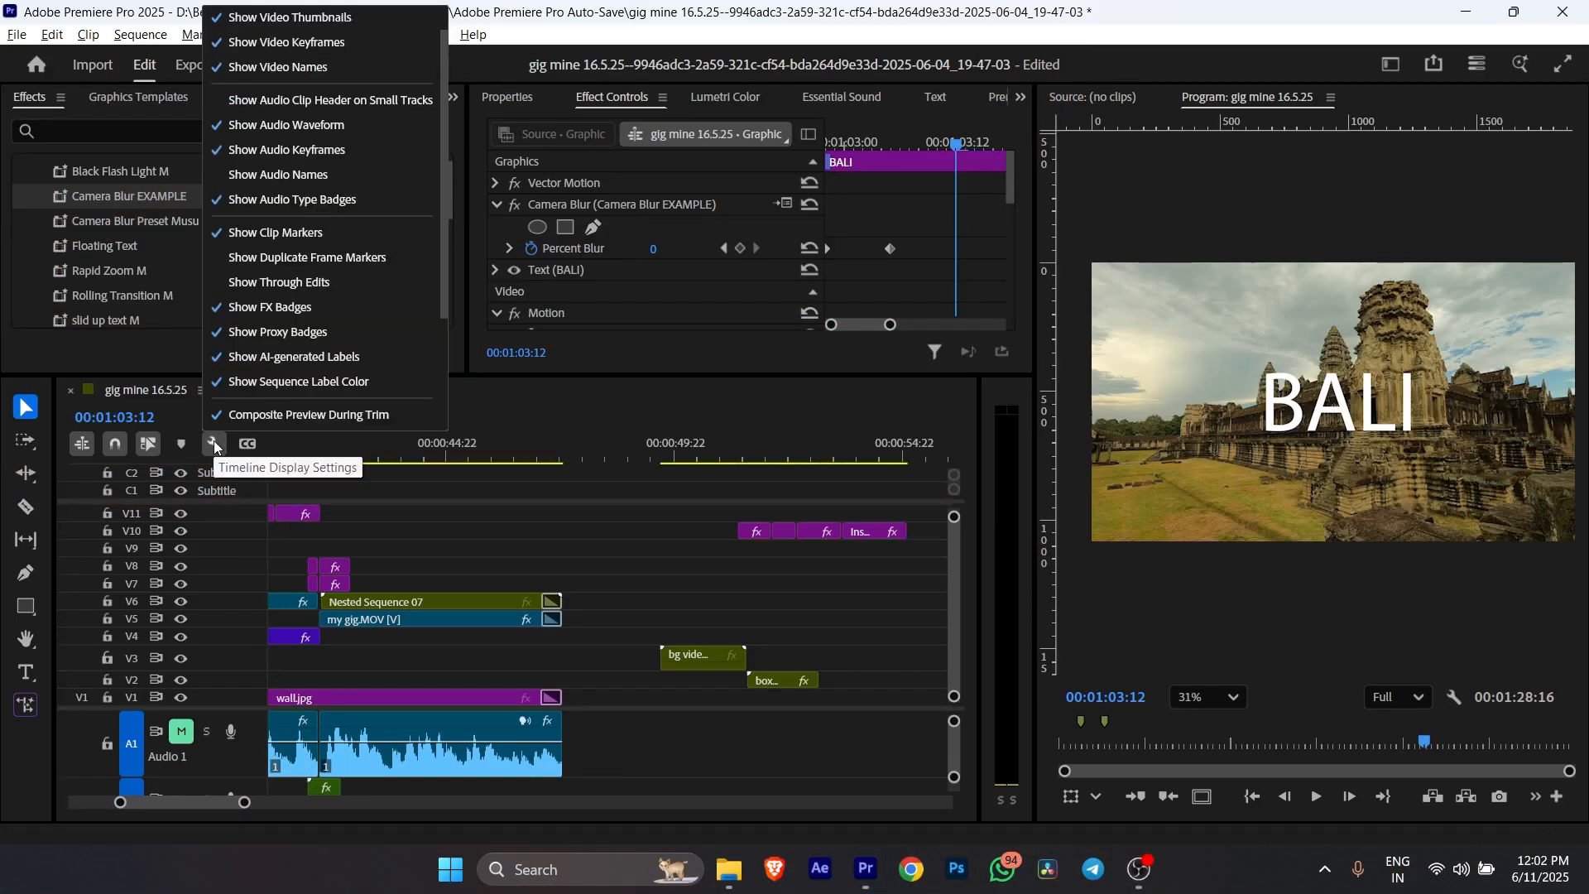
scroll(270, 295, "down", 3)
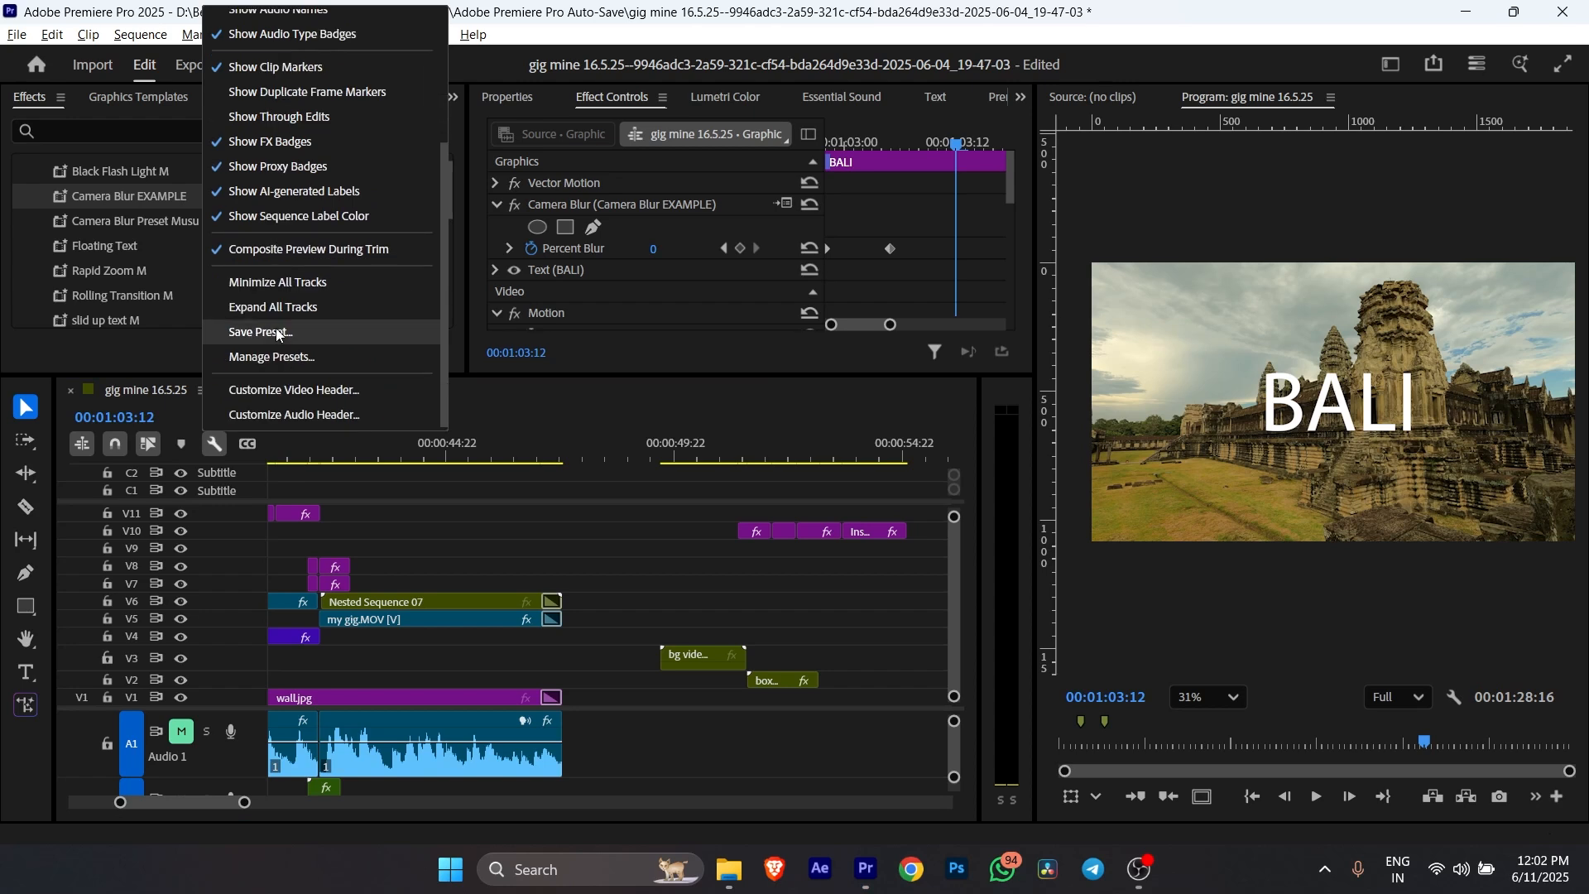
left_click(275, 330)
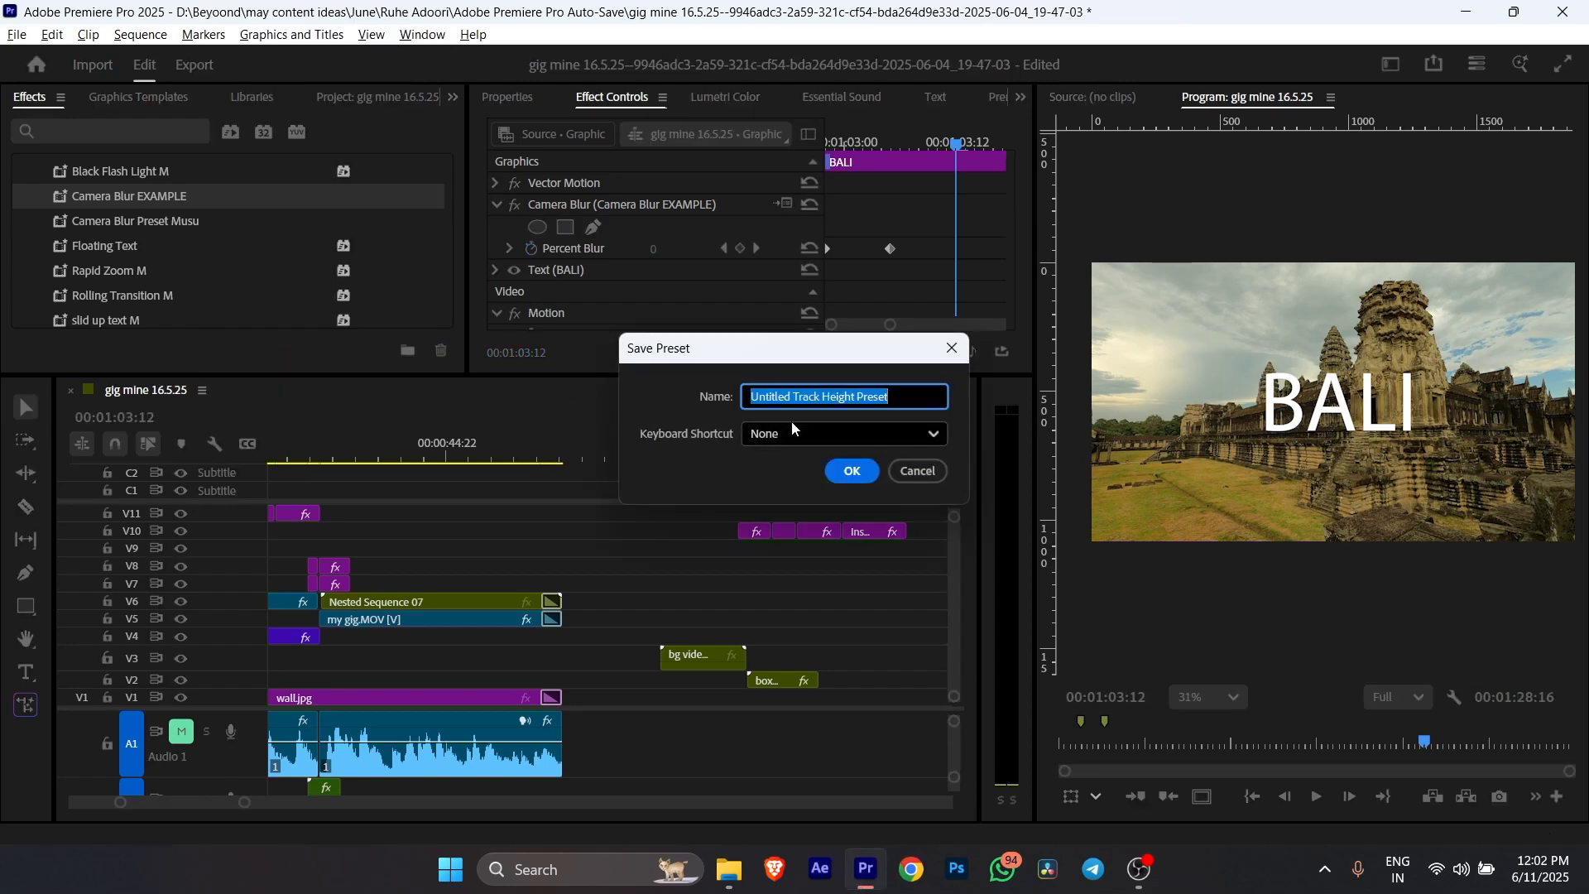
type("AUDIO TIMELIN")
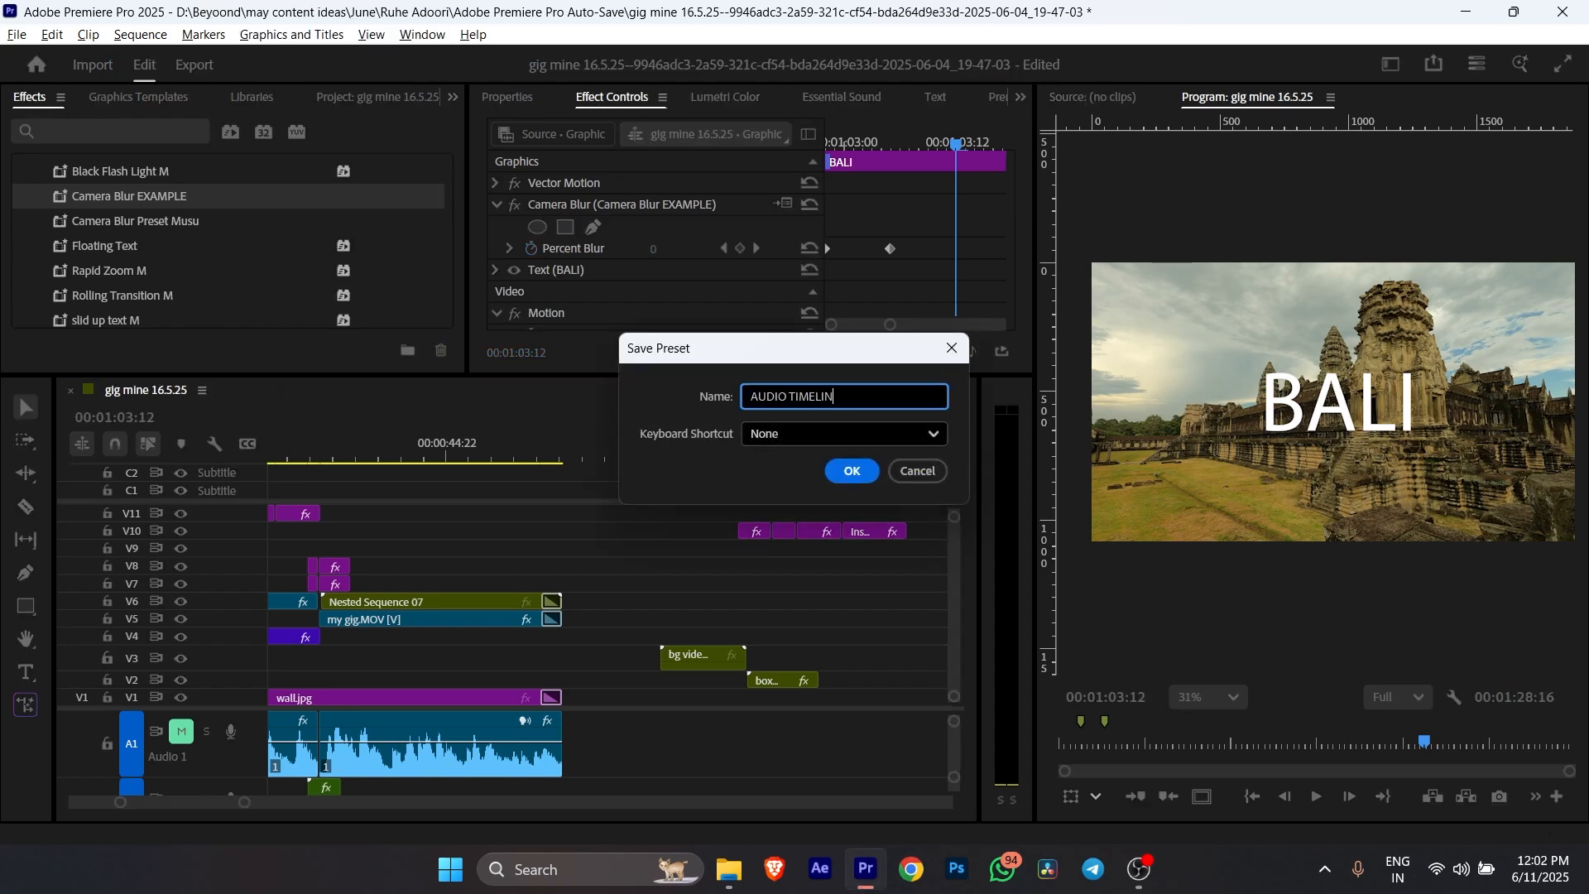
type("E BIG")
left_click(852, 470)
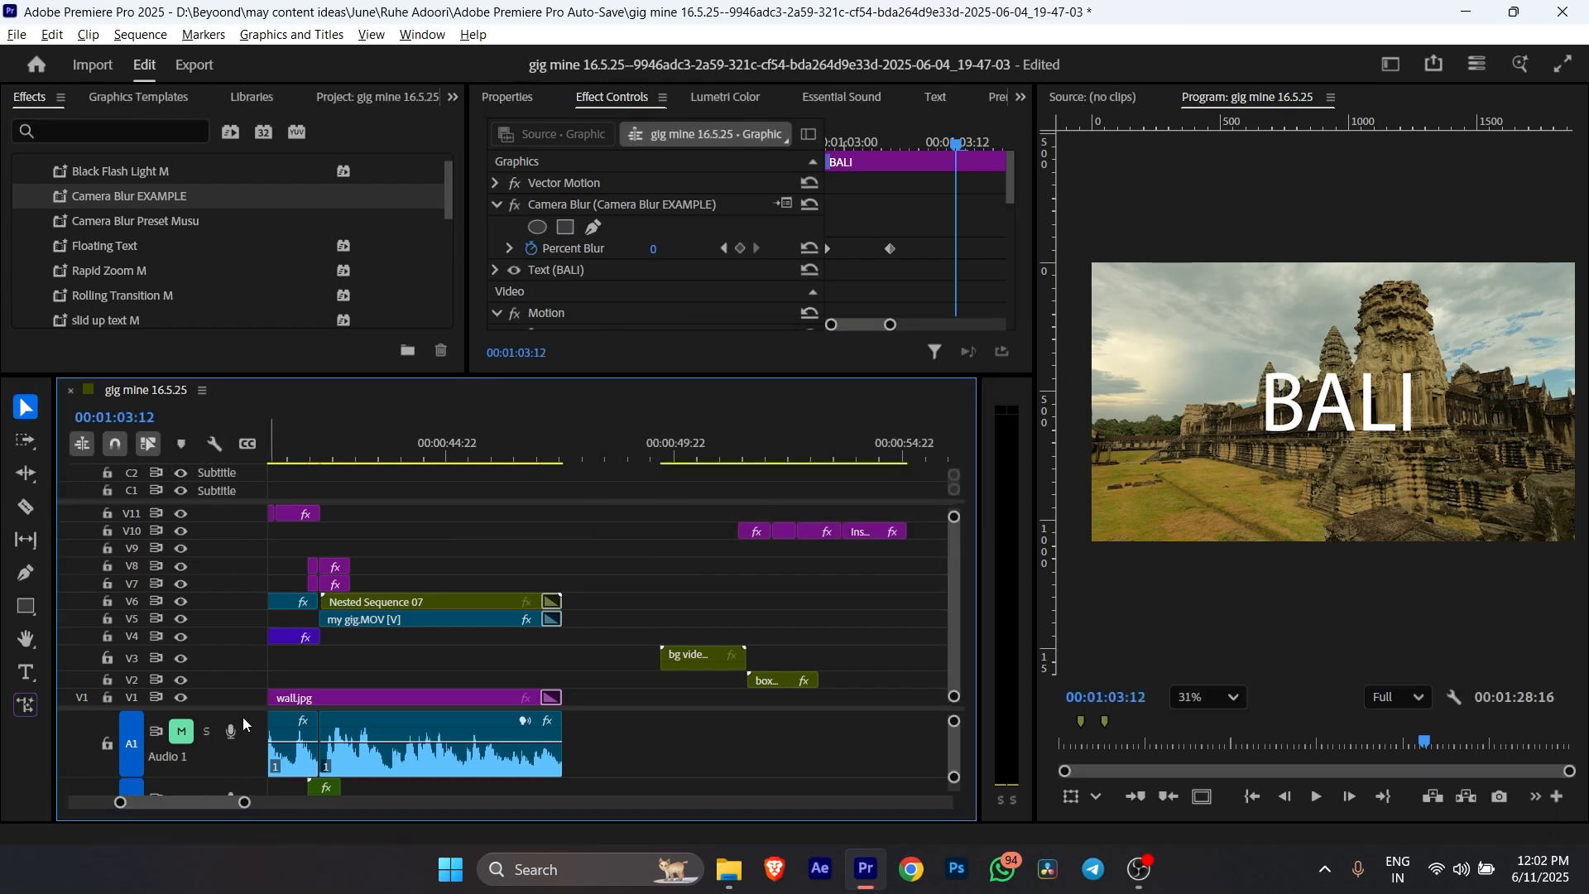
Collapse the audio tracks, and restore their height with the AUDIO TIMELINE BIG preset.
scroll(255, 738, "down", 5)
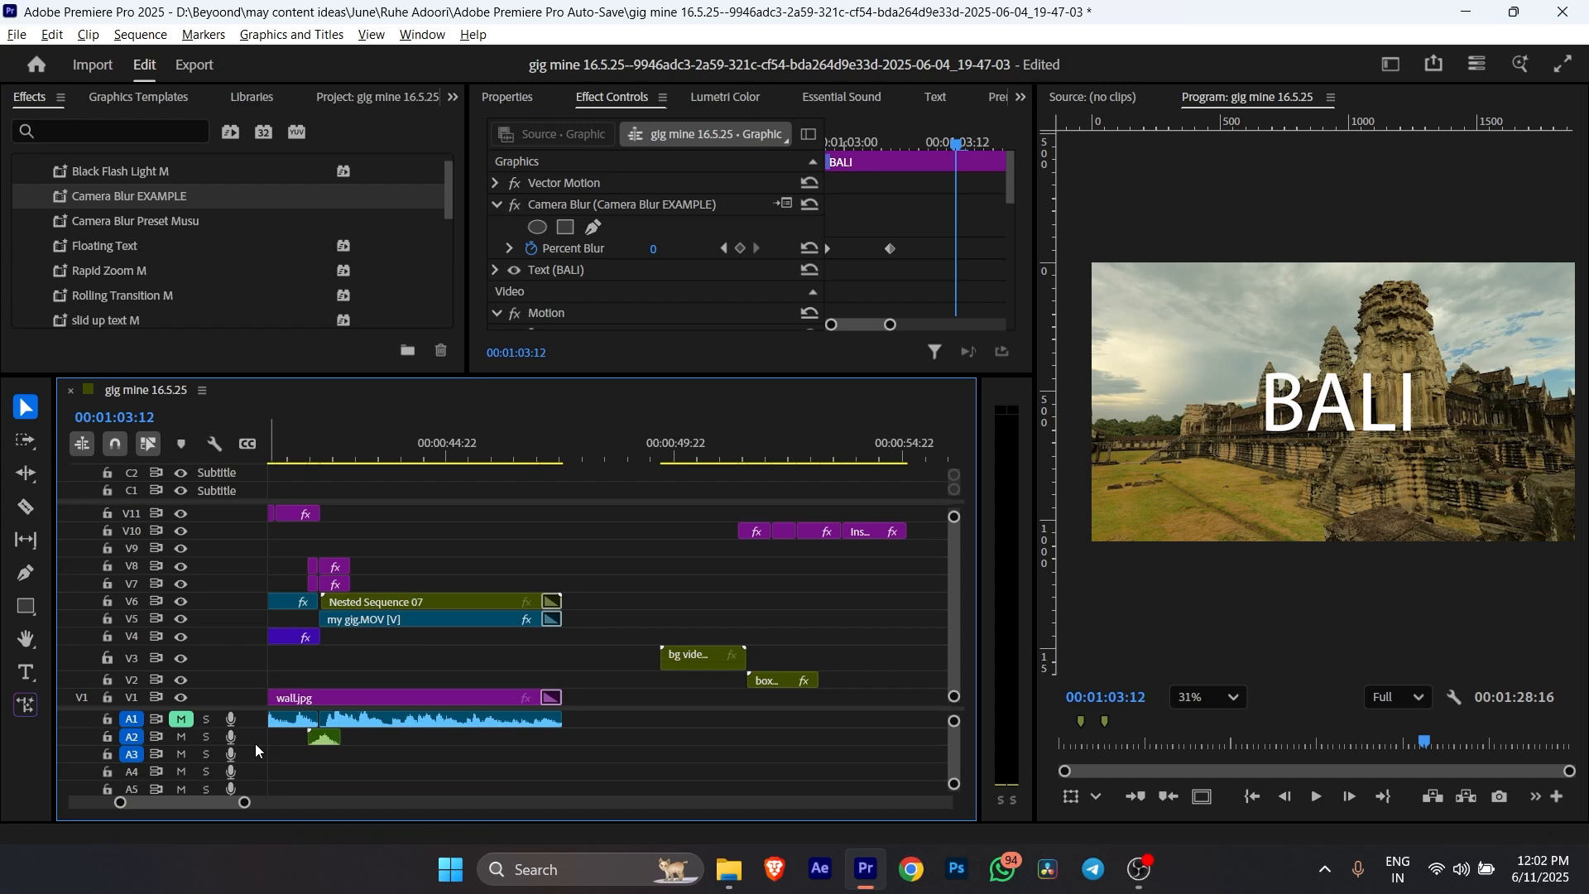
left_click(214, 444)
scroll(300, 315, "down", 2)
scroll(299, 311, "down", 2)
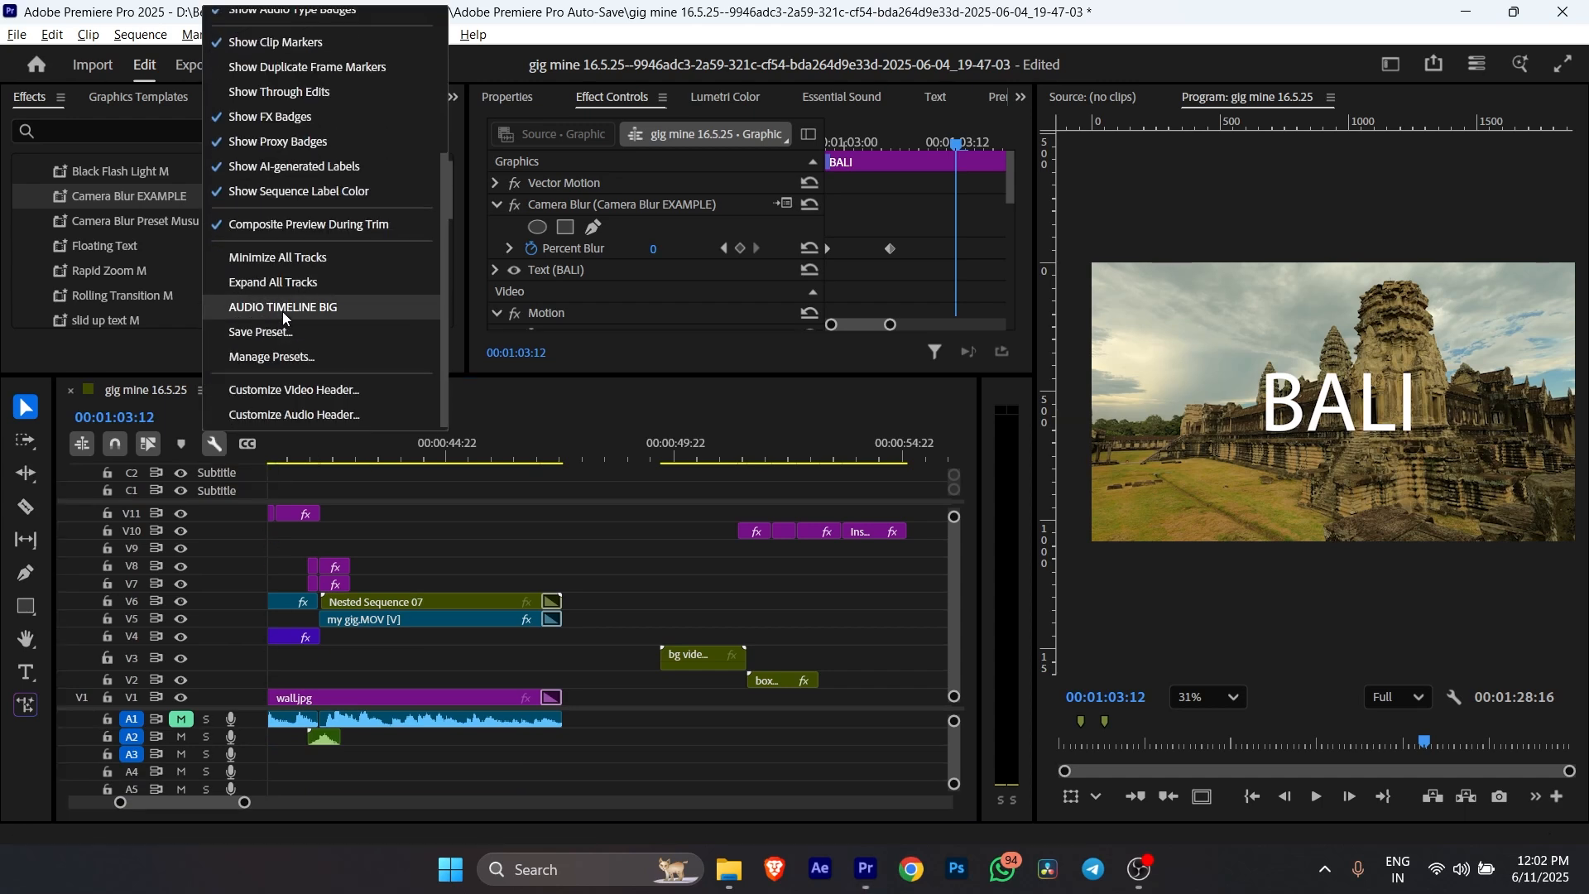
left_click(282, 308)
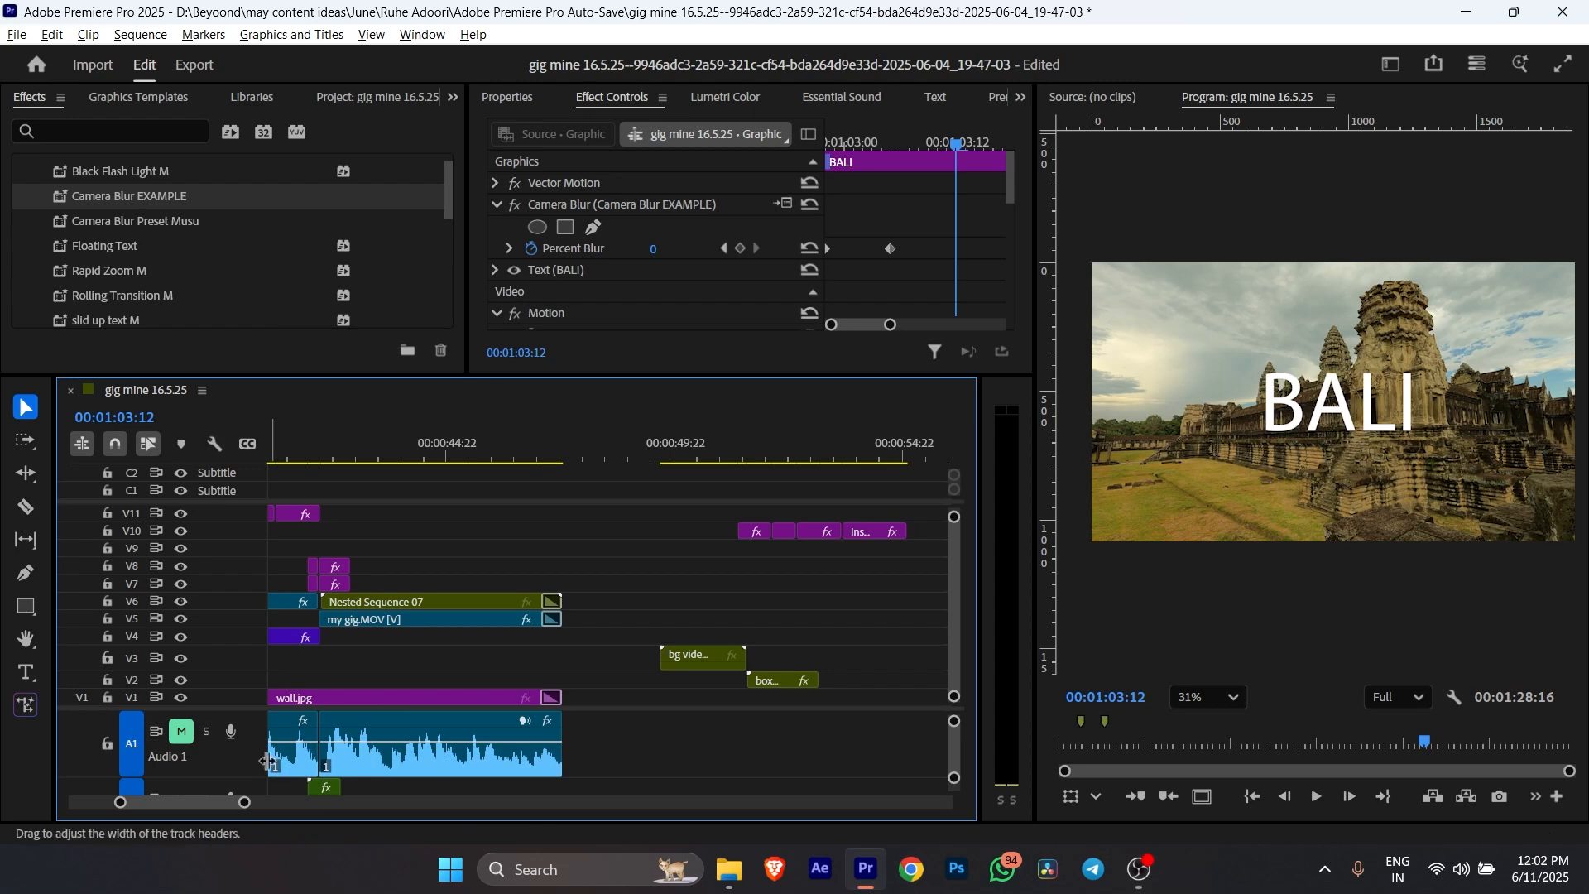
Zoom out the timeline and move the playhead to 00:01:03:18 over the BALI clip.
scroll(256, 755, "left", 2)
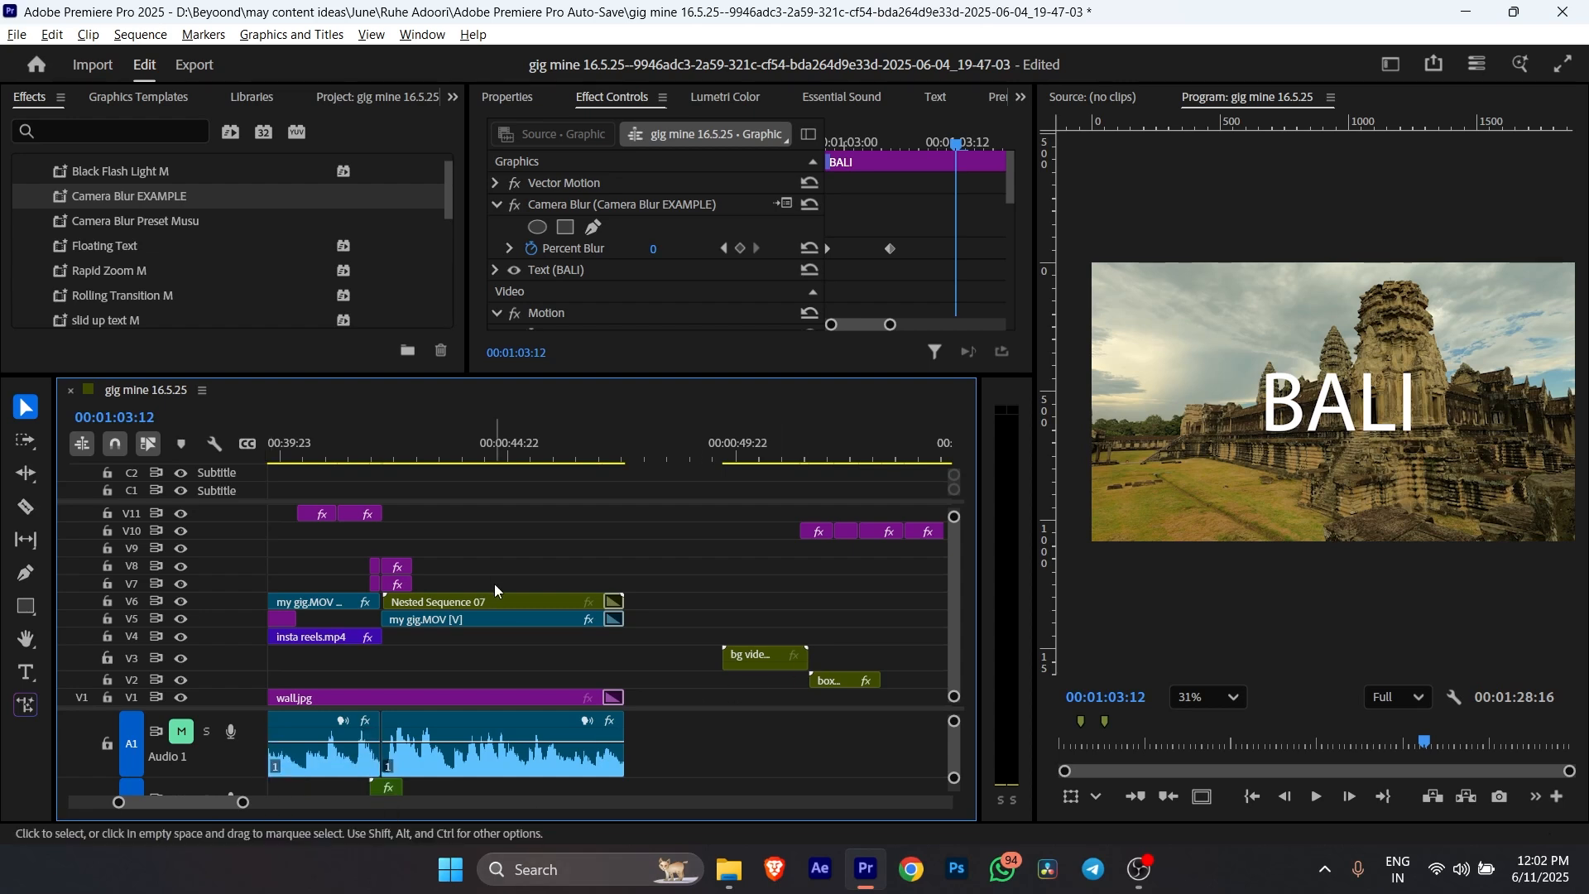
scroll(579, 594, "up", 9)
key("minus")
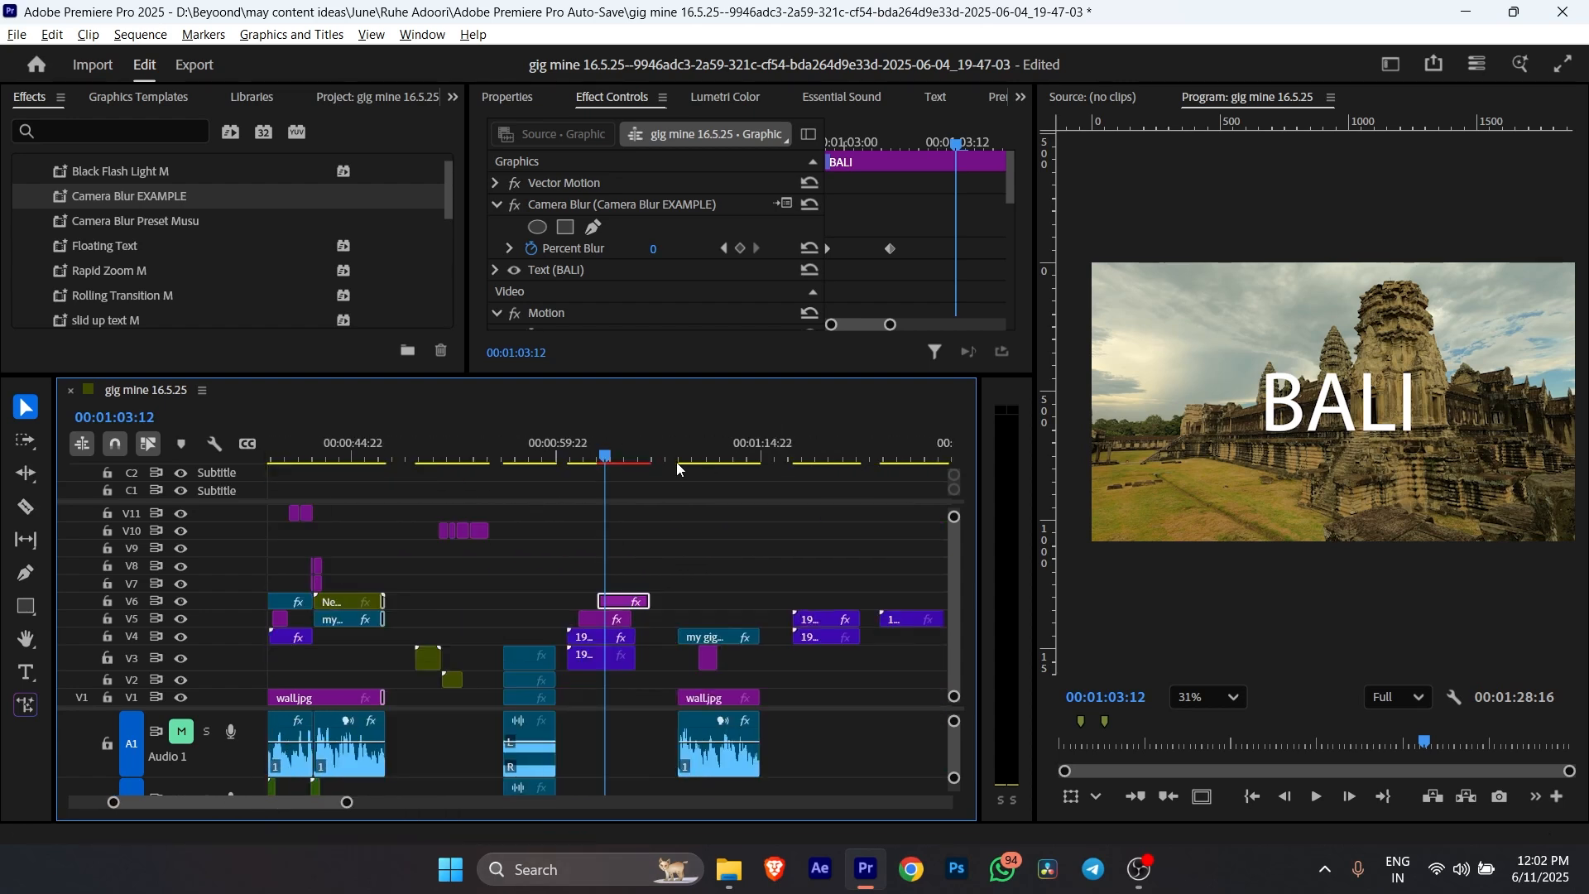
mouse_move(609, 451)
left_mouse_down()
mouse_move(592, 455)
mouse_move(615, 462)
left_mouse_up()
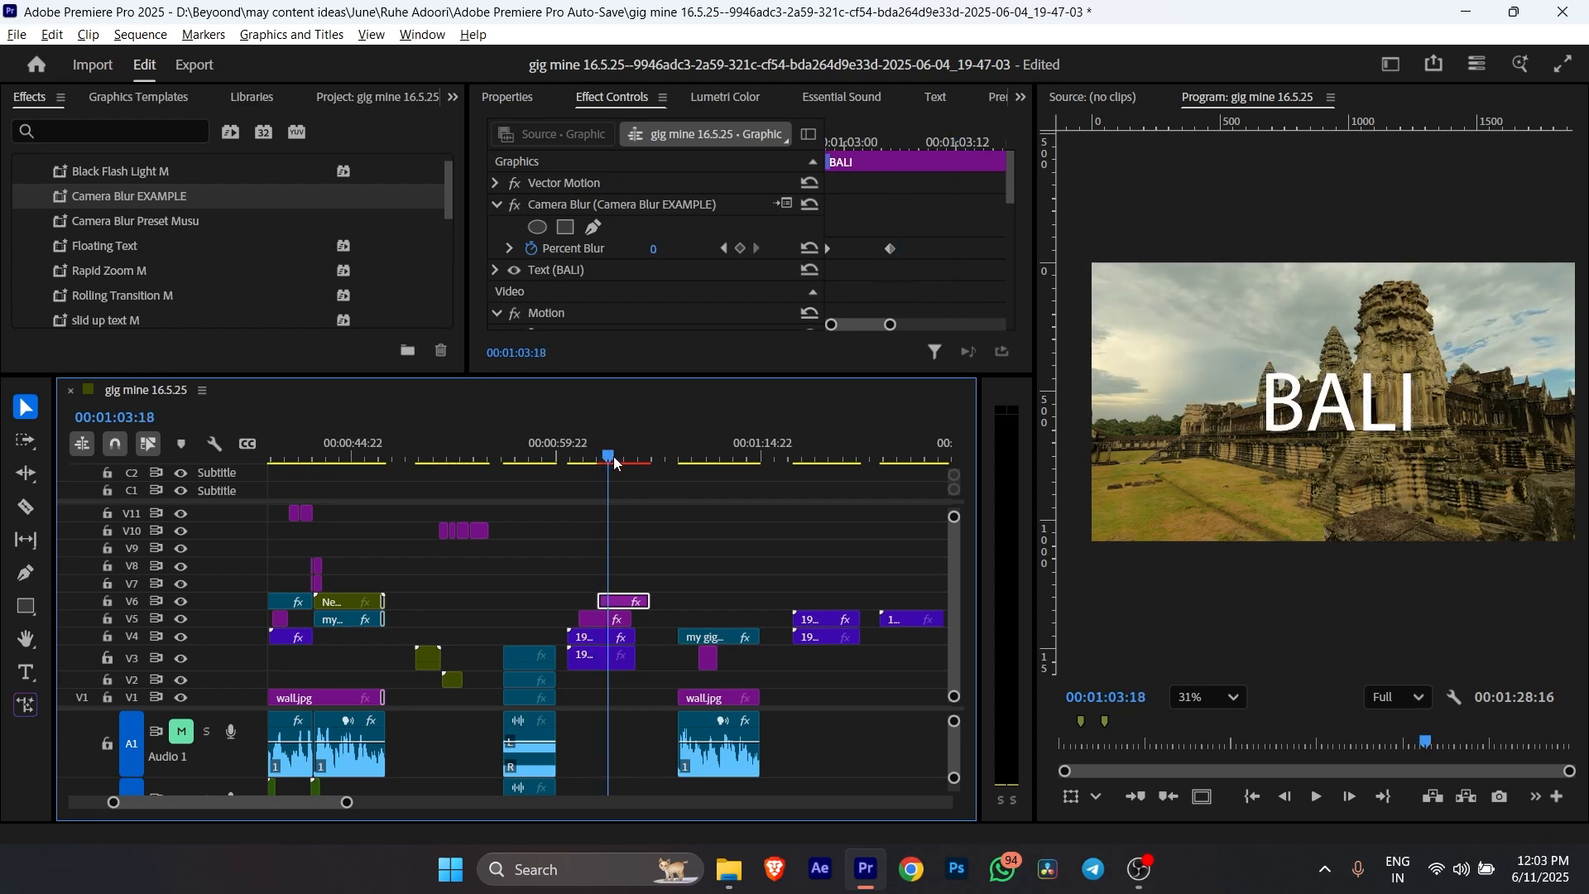
Try the blend modes from Color Dodge to Difference on the BALI clip's opacity.
scroll(599, 222, "down", 6)
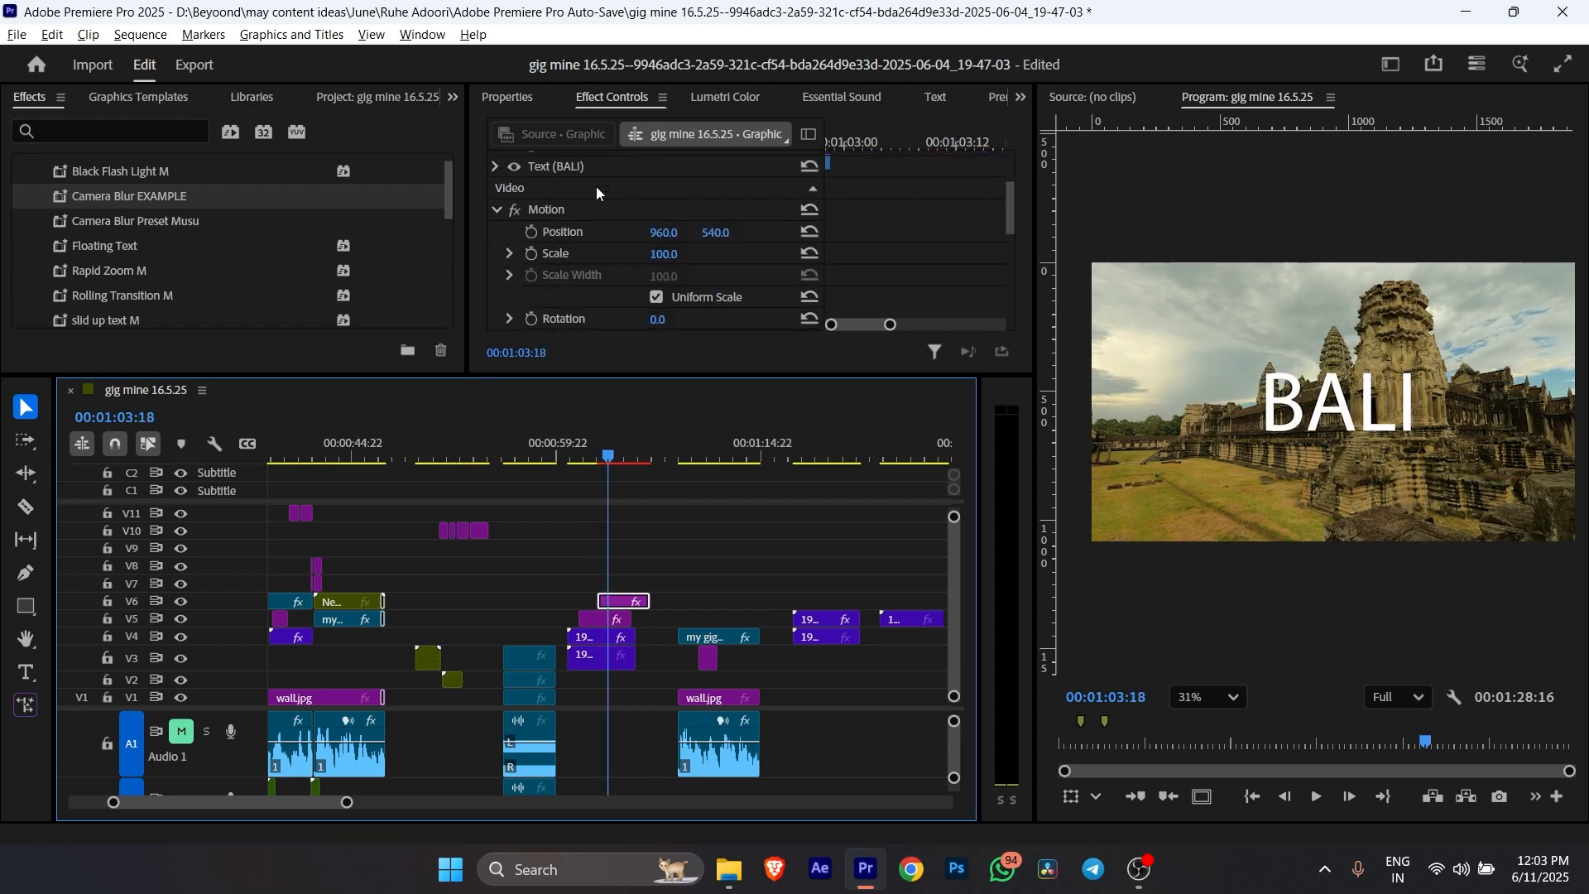
scroll(629, 246, "down", 3)
left_click(697, 250)
scroll(751, 775, "down", 2)
scroll(751, 774, "down", 1)
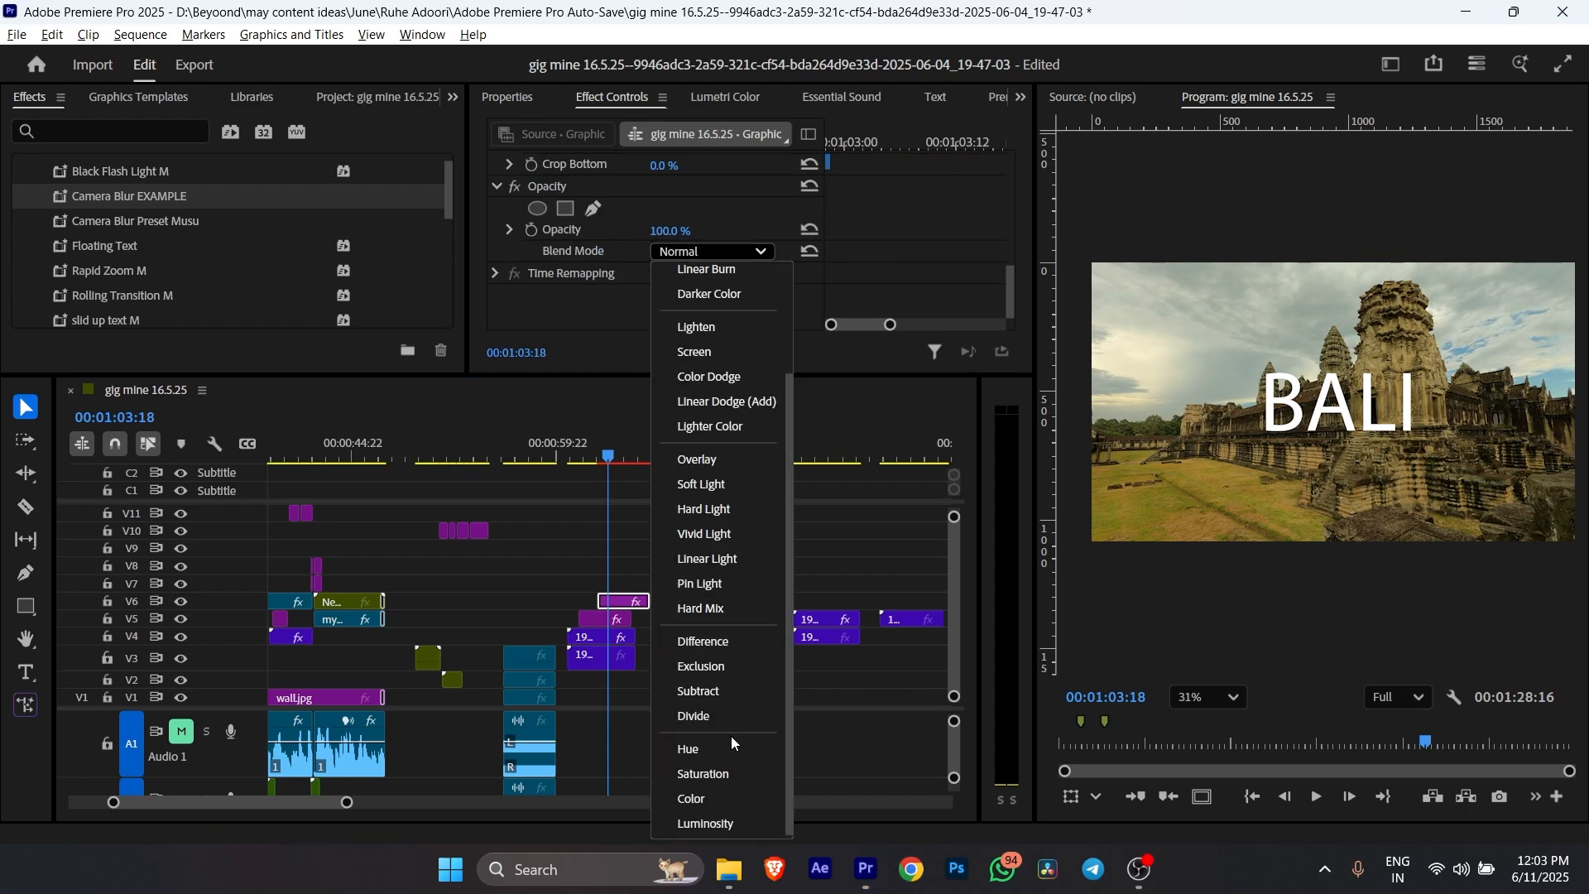
left_click(715, 256)
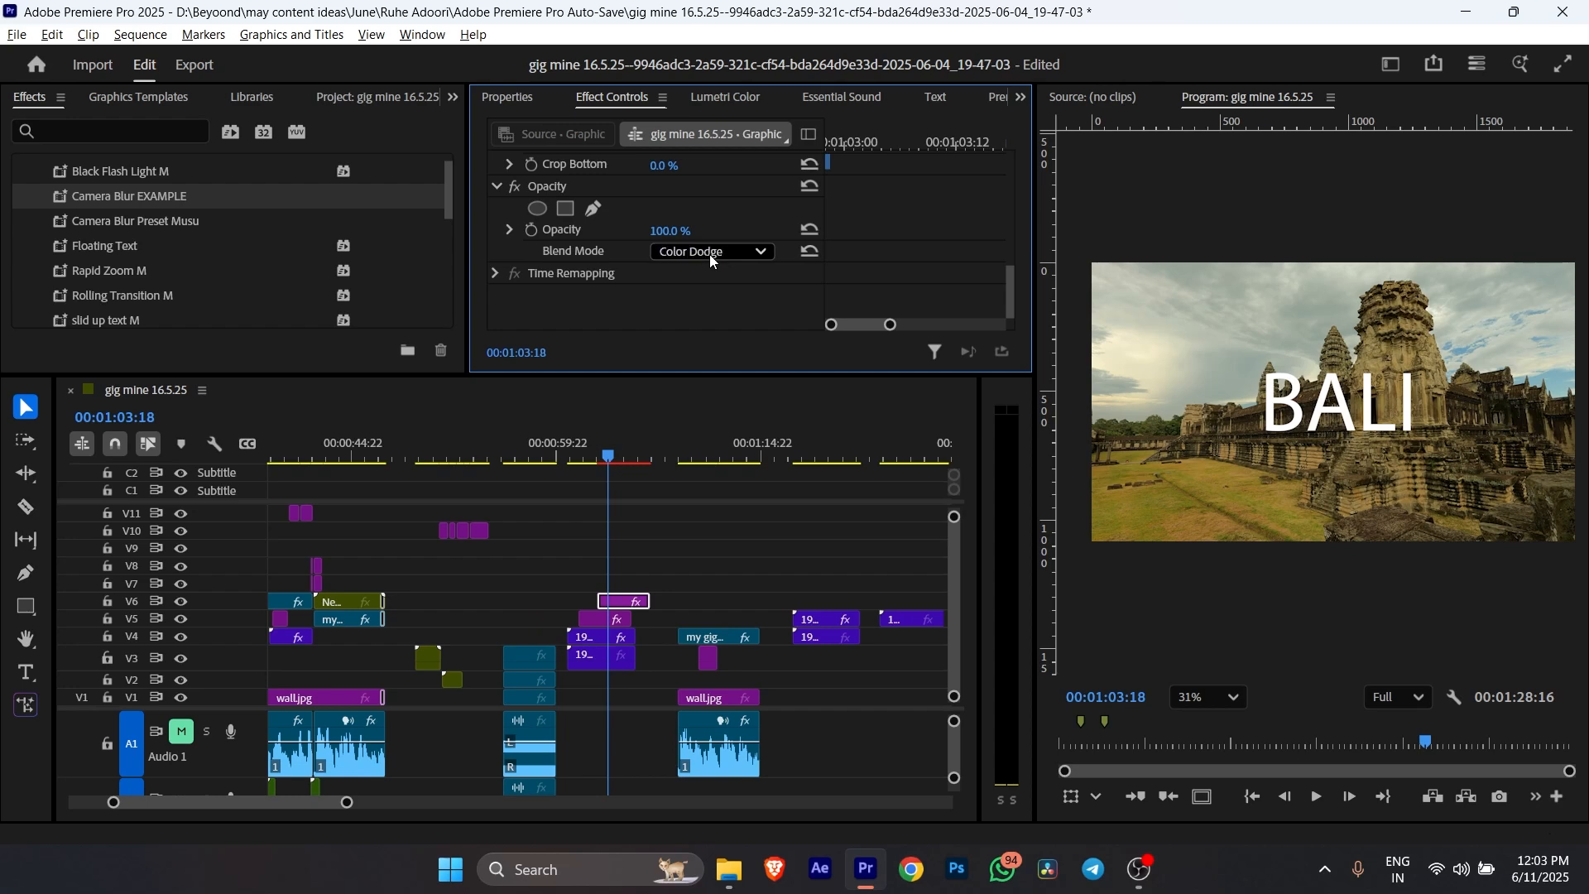
scroll(708, 255, "down", 6)
scroll(708, 255, "down", 1)
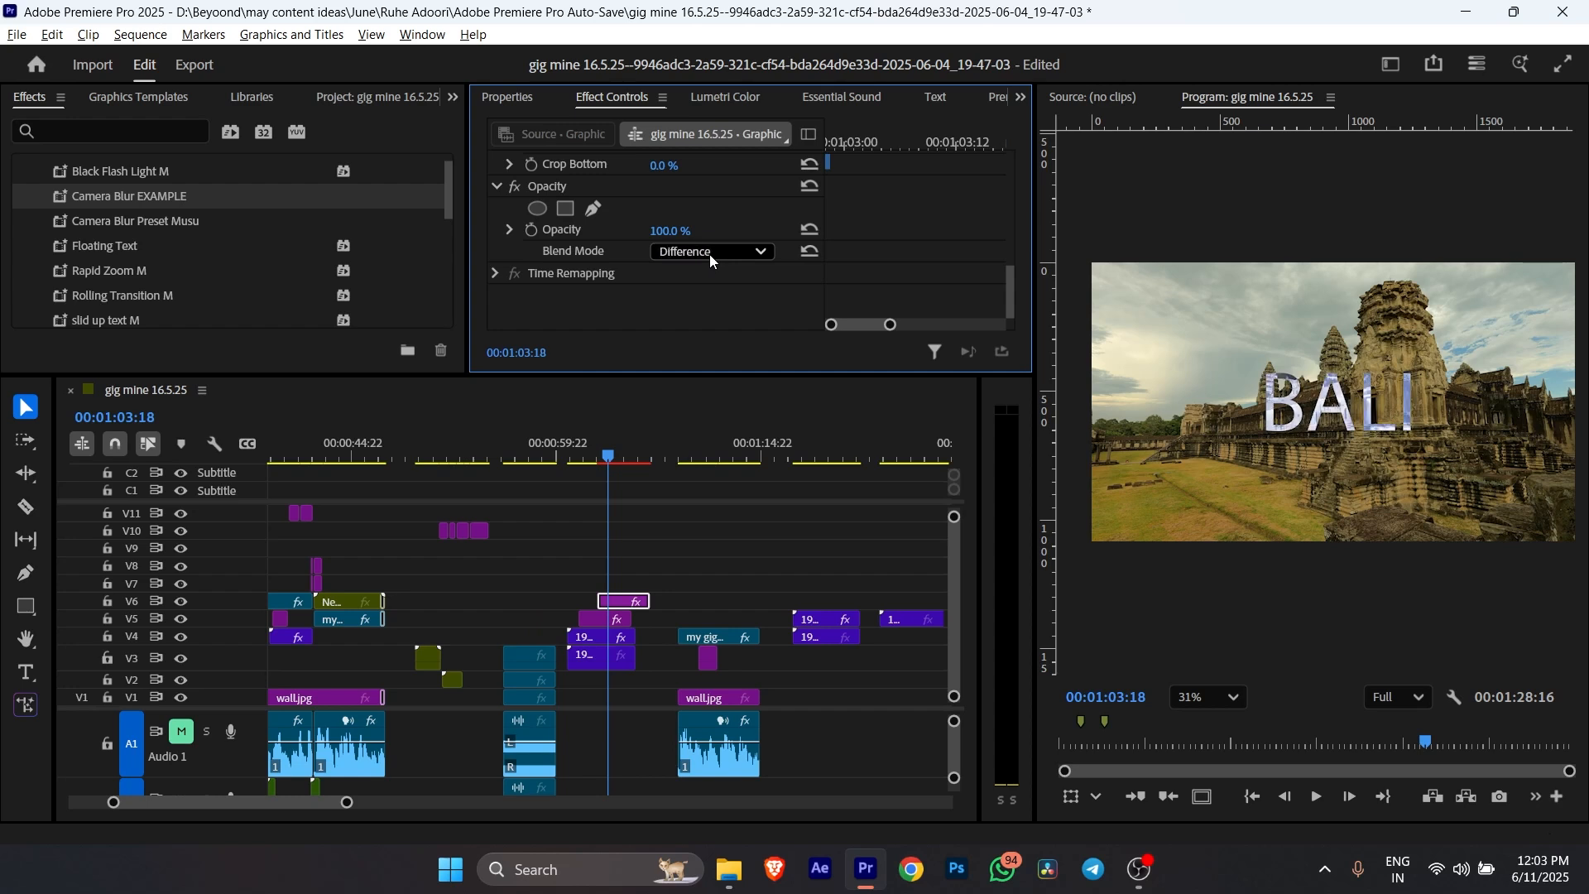
Set the BALI clip's blend mode back to Normal.
left_click(709, 255)
scroll(726, 313, "up", 2)
left_click(718, 278)
left_click(702, 252)
left_click(702, 253)
scroll(701, 252, "down", 3)
scroll(702, 250, "up", 3)
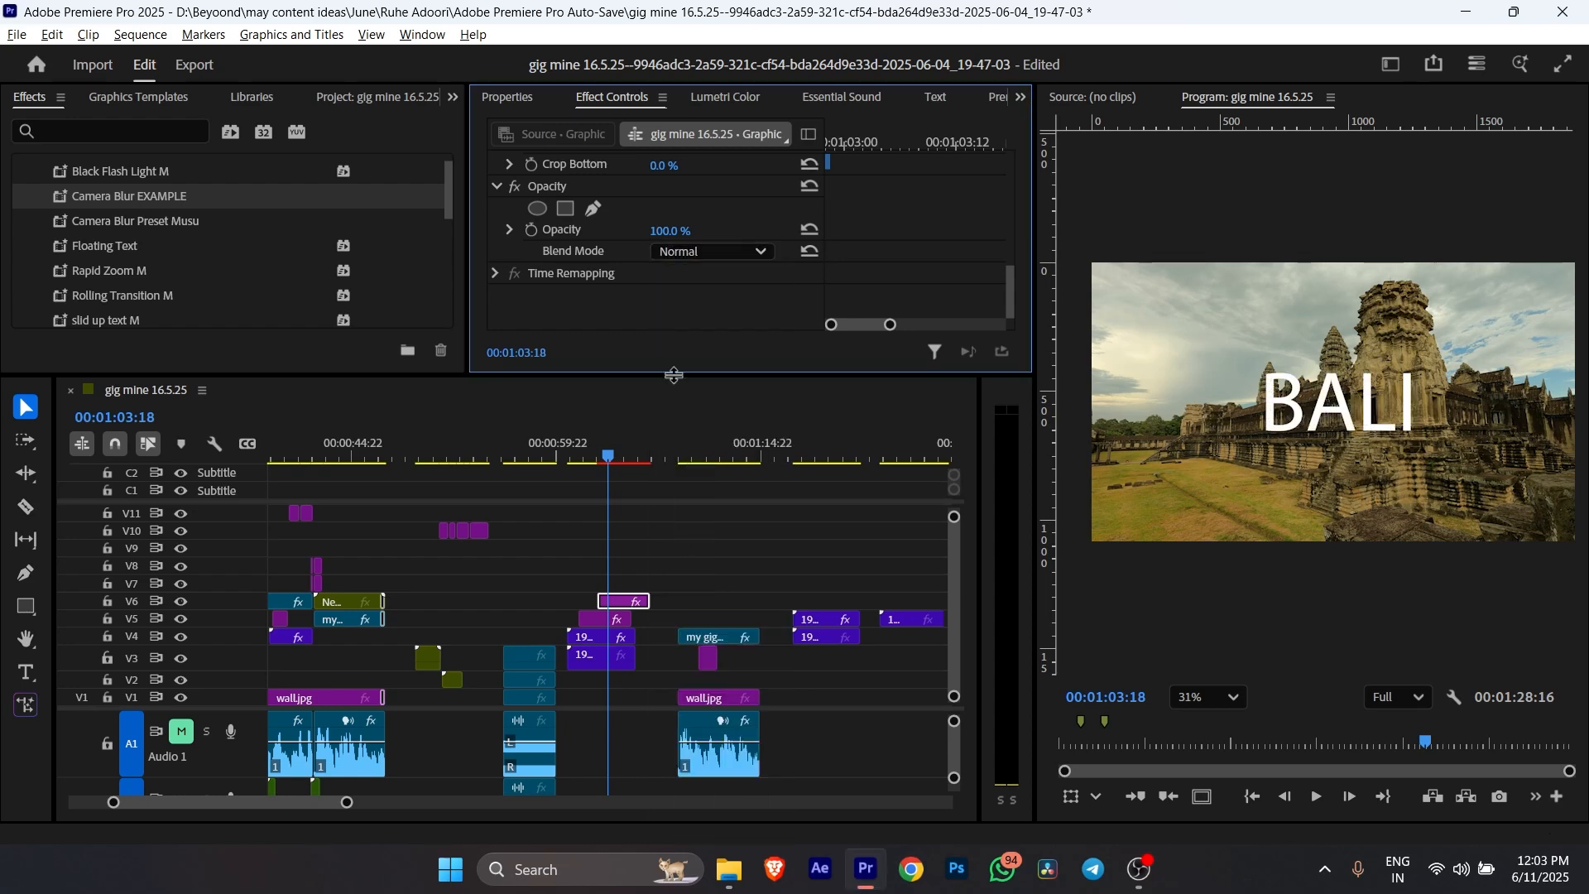
Change the font of the BALI text layer to Montserrat Alternates in the Thin style.
scroll(692, 504, "up", 2)
scroll(652, 237, "up", 1)
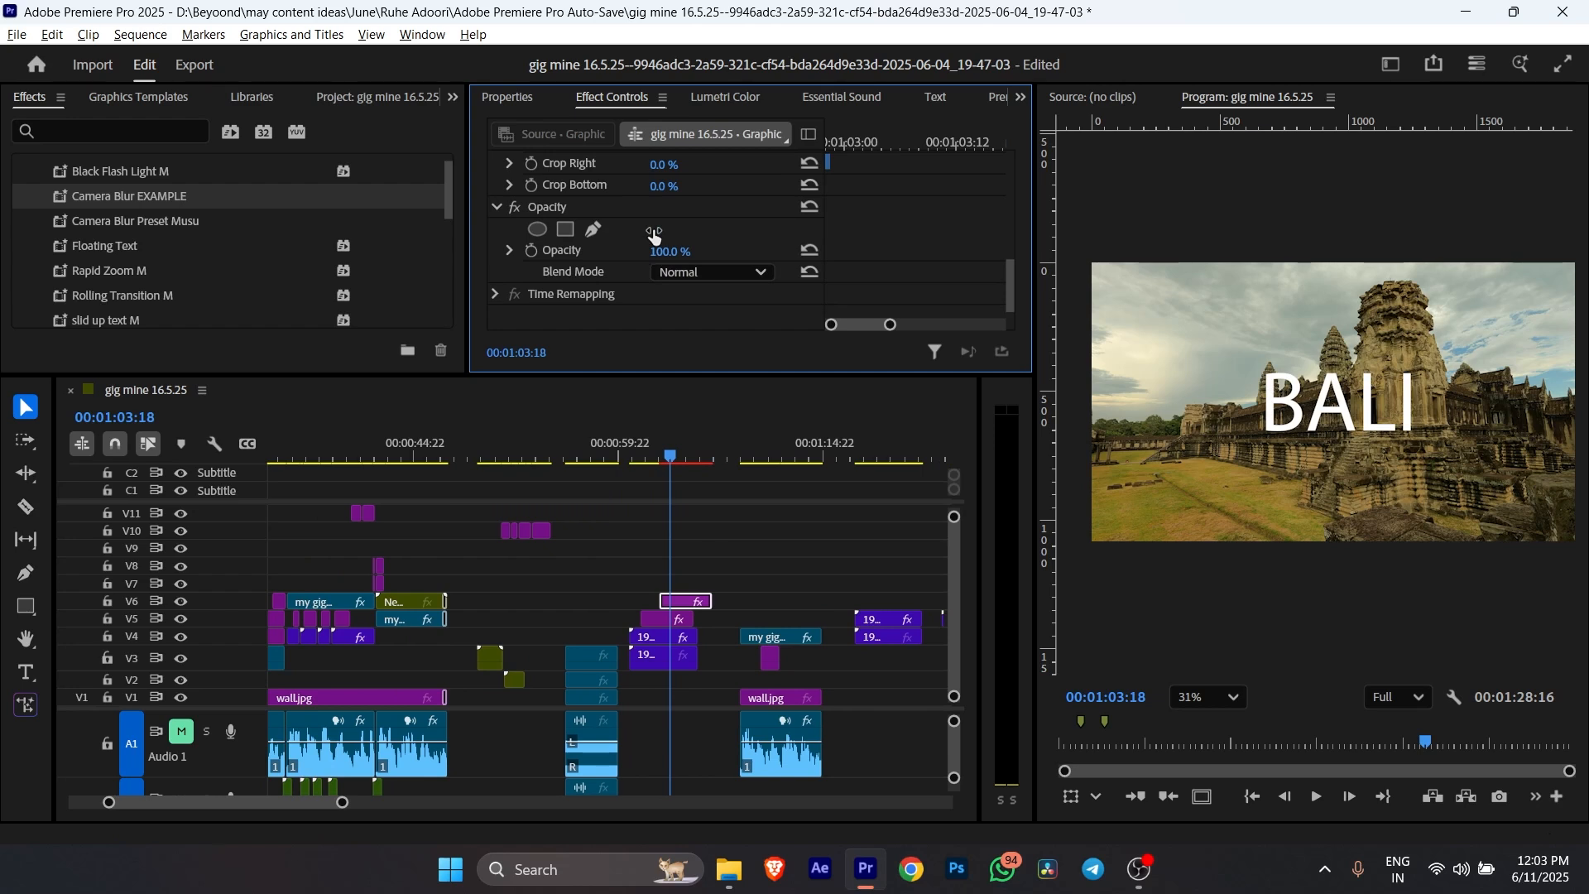
scroll(673, 237, "up", 6)
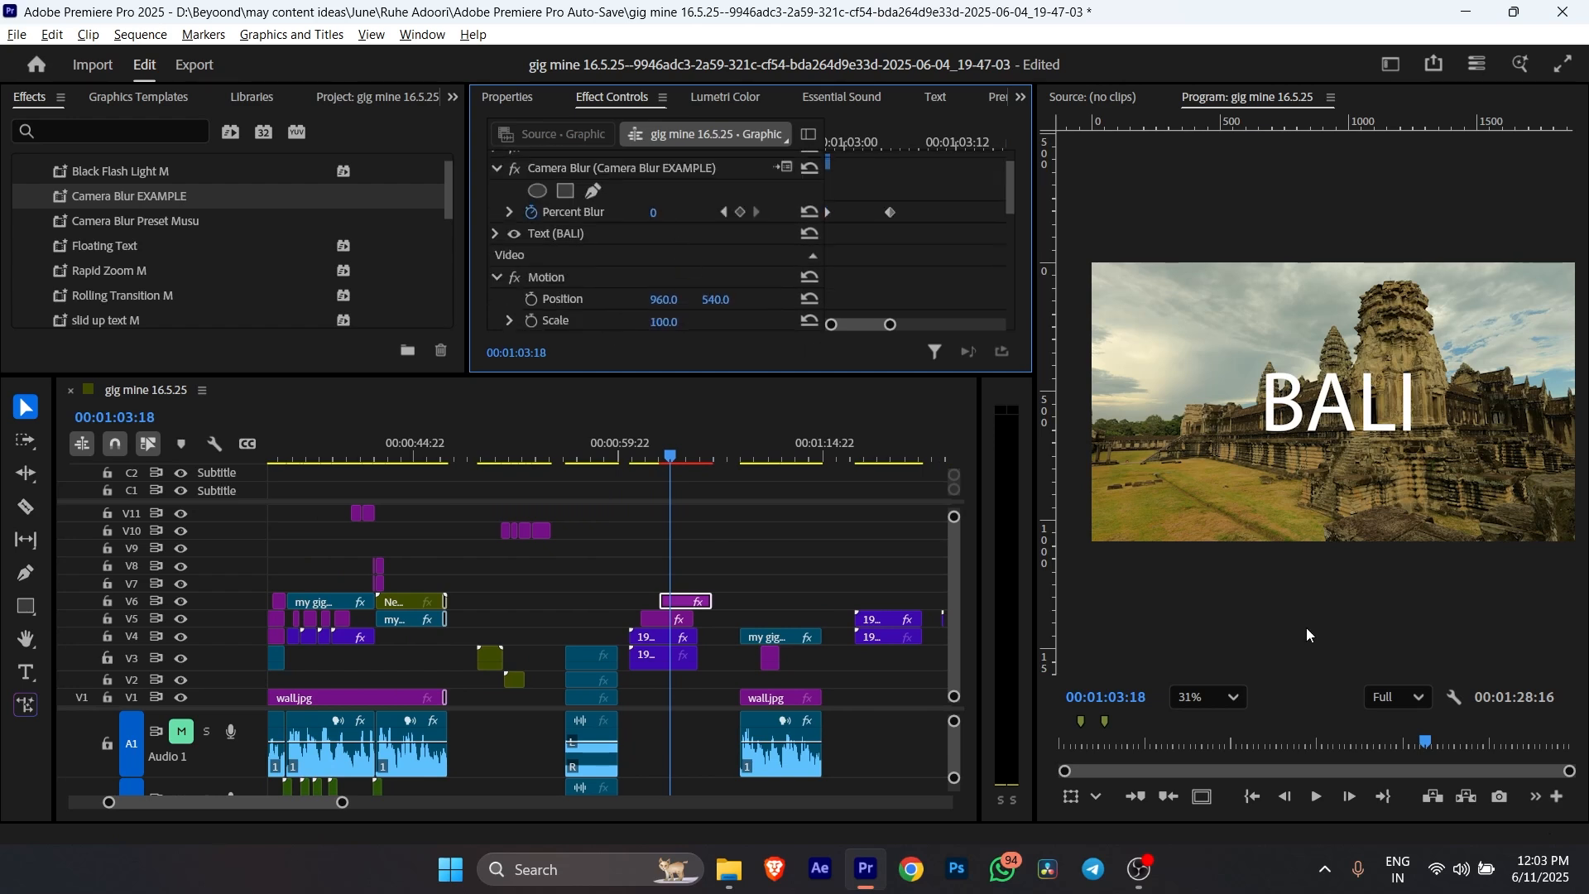
left_click(1302, 417)
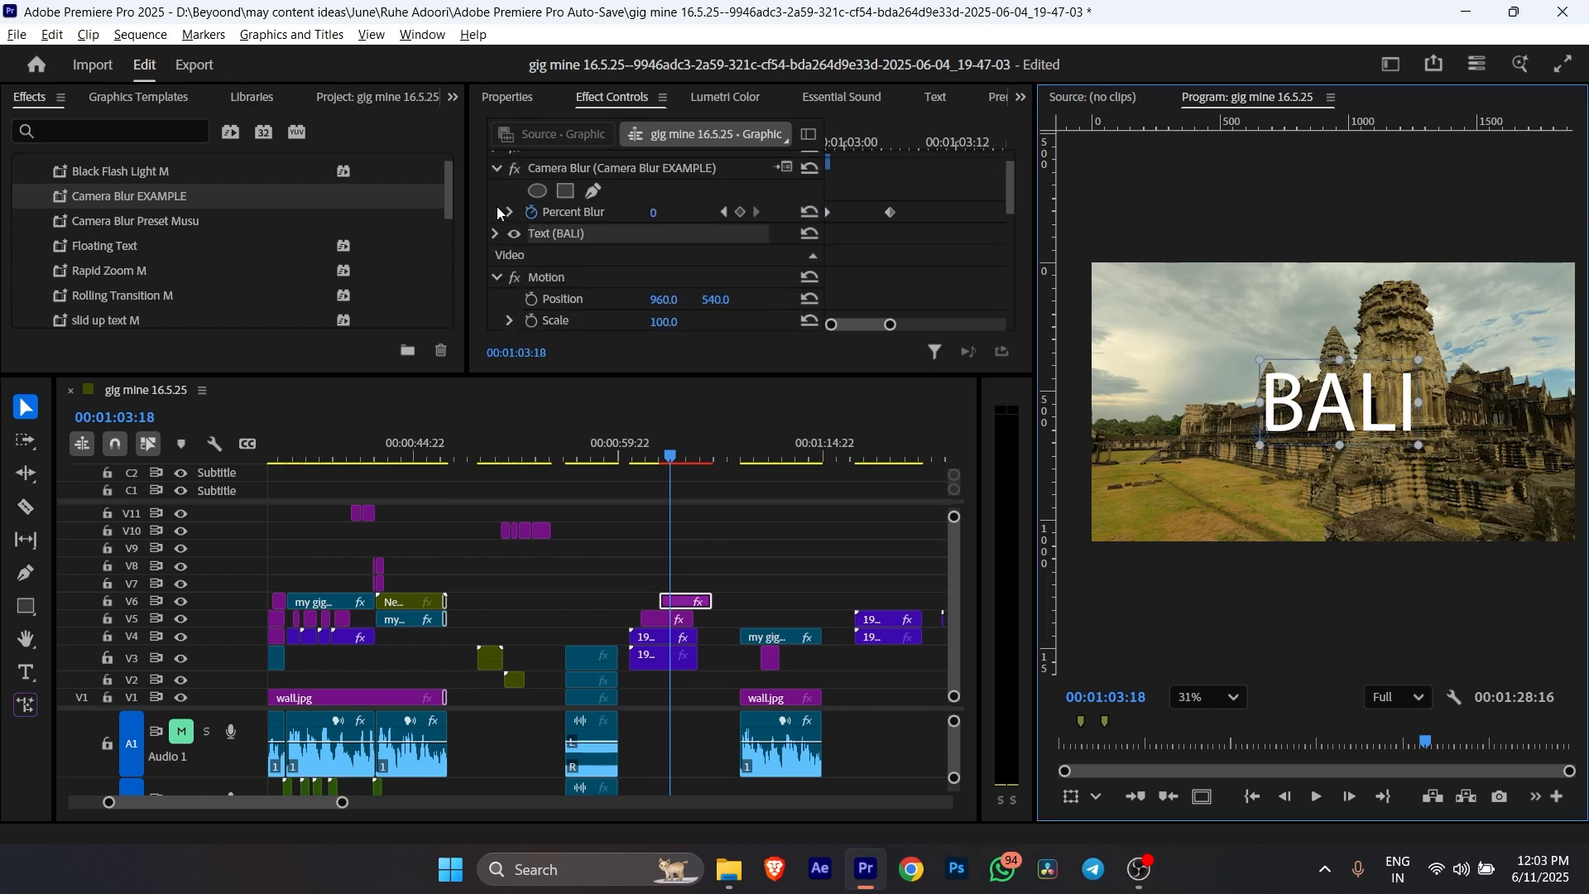
left_click(494, 233)
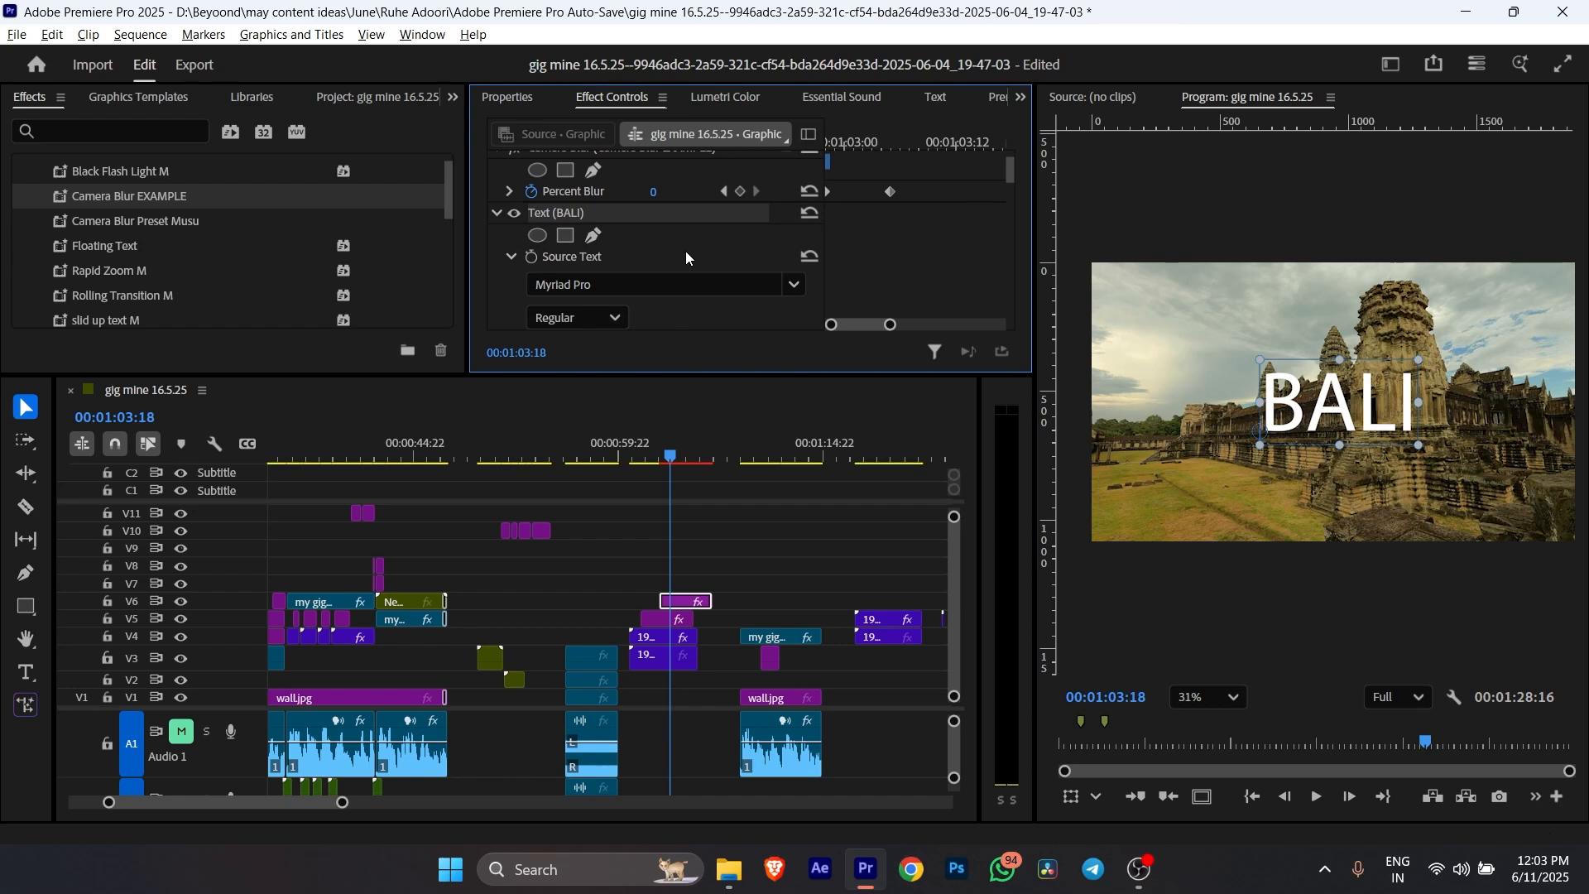
scroll(685, 250, "down", 1)
left_click(611, 258)
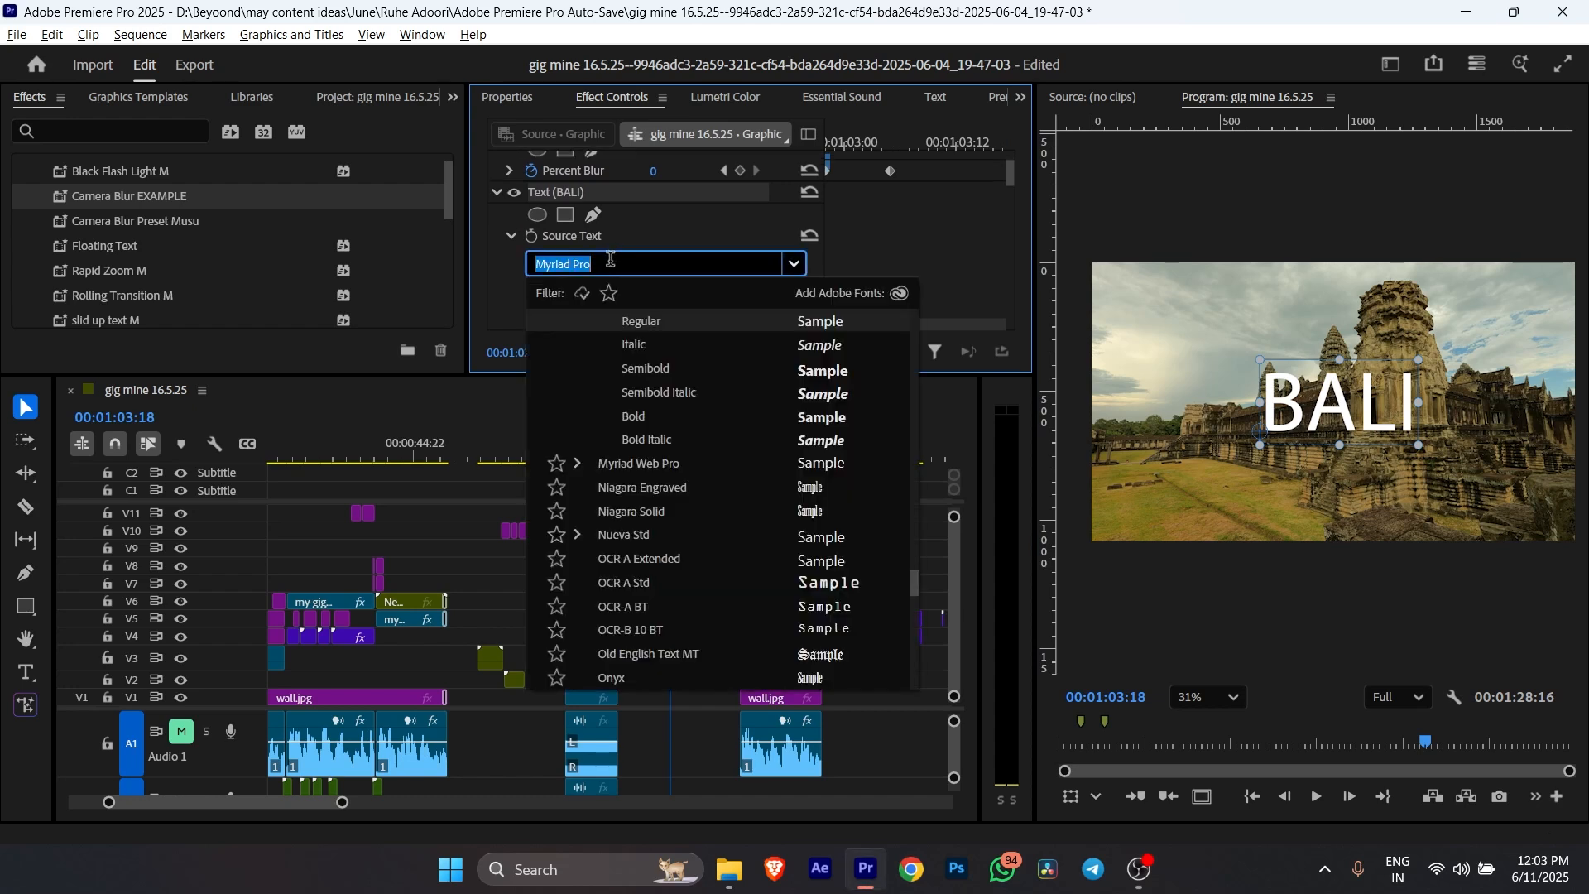
left_click(509, 261)
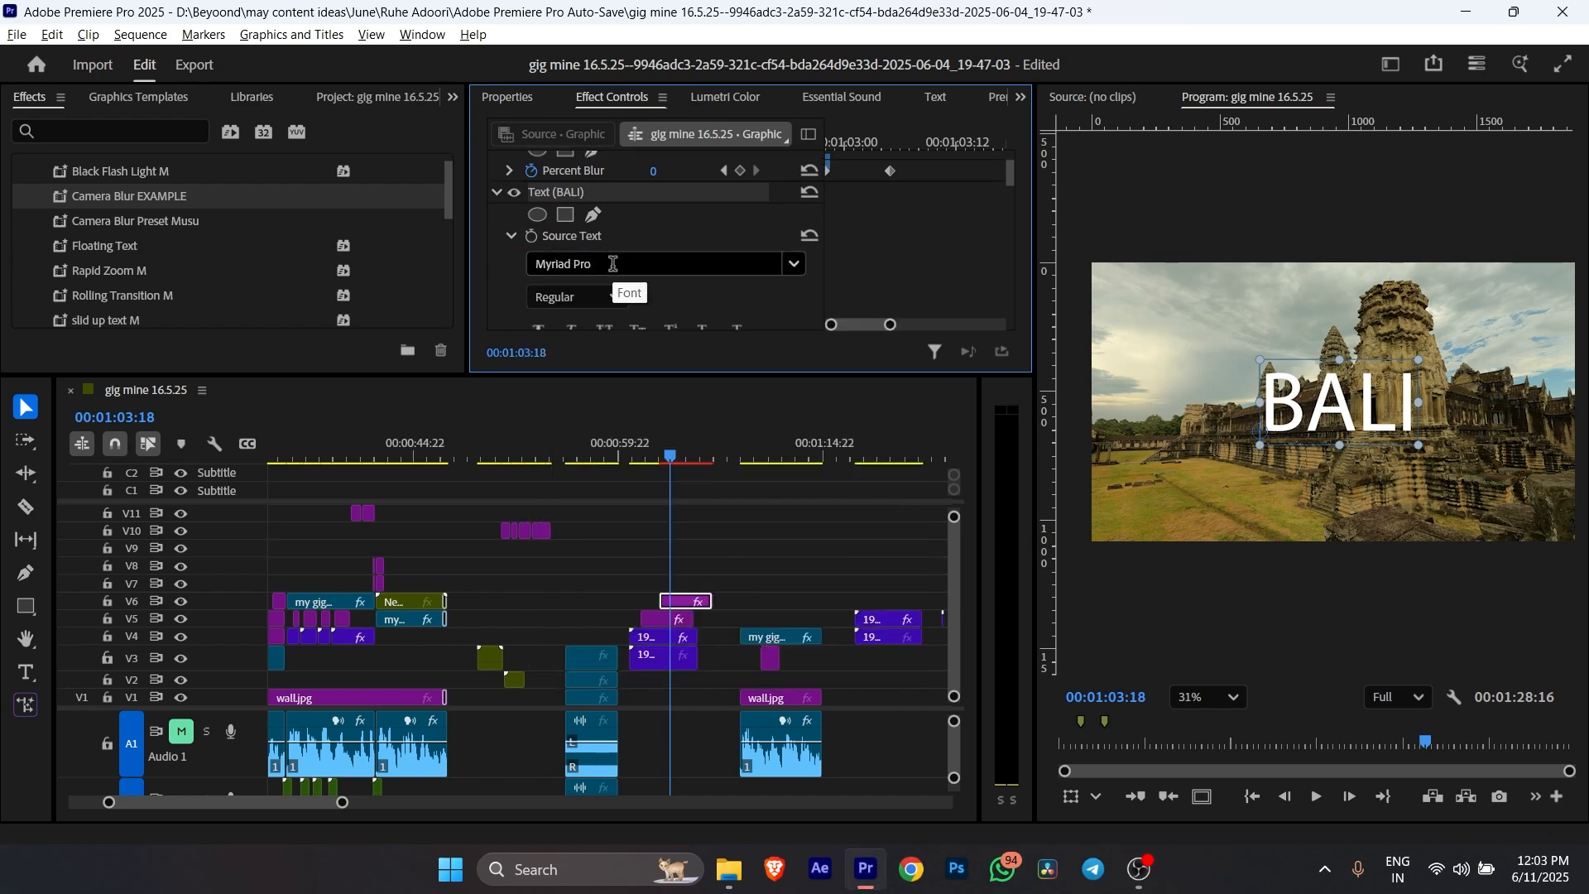
scroll(613, 263, "up", 5)
left_click(502, 265)
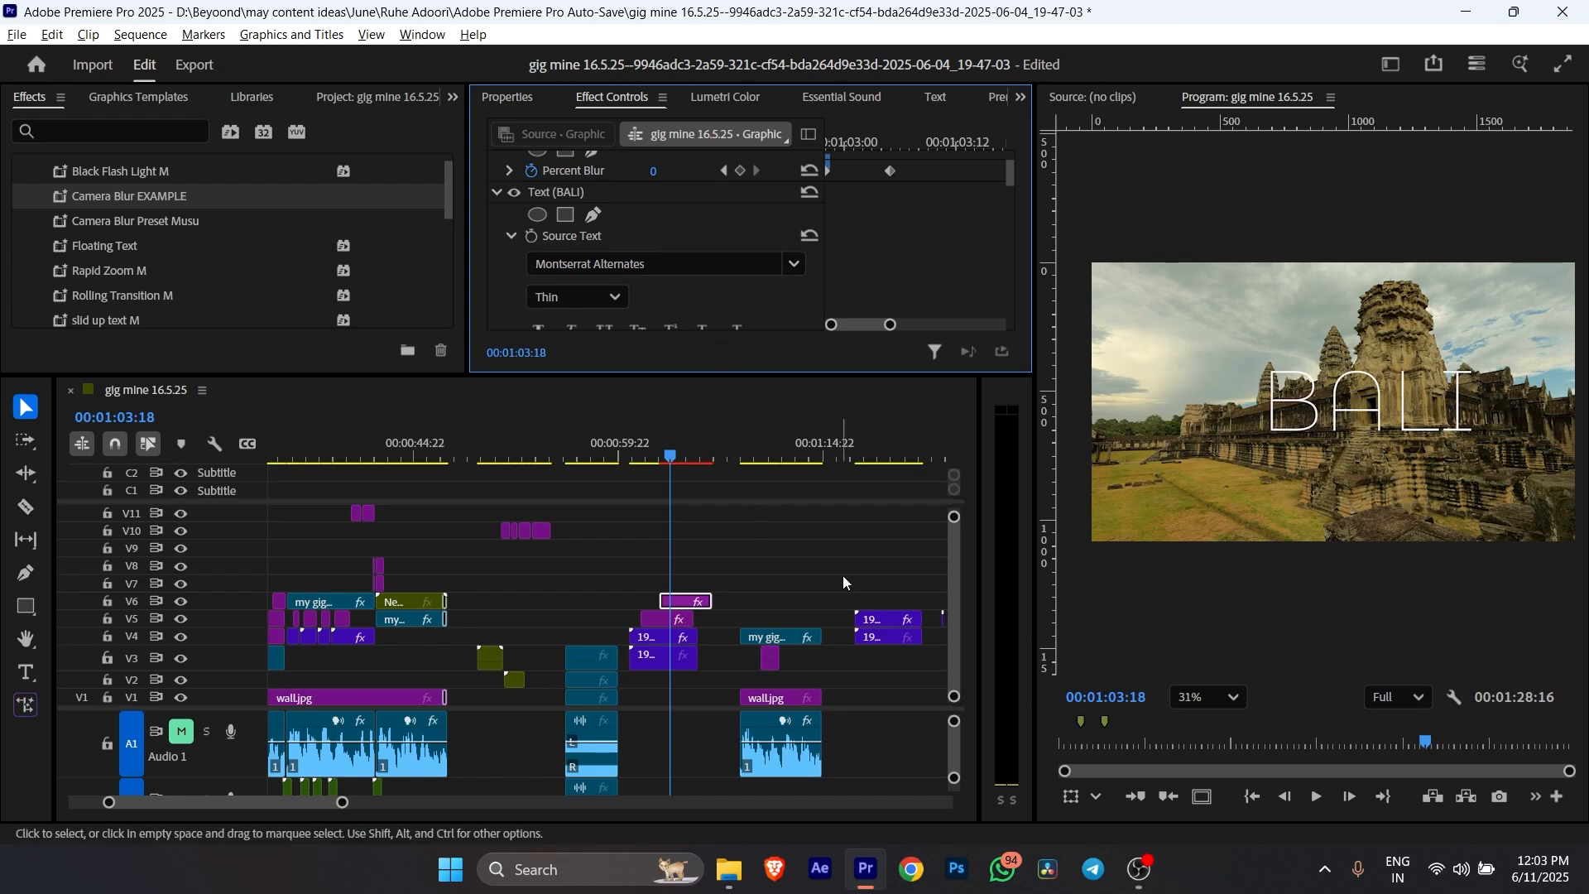
left_click(1325, 420)
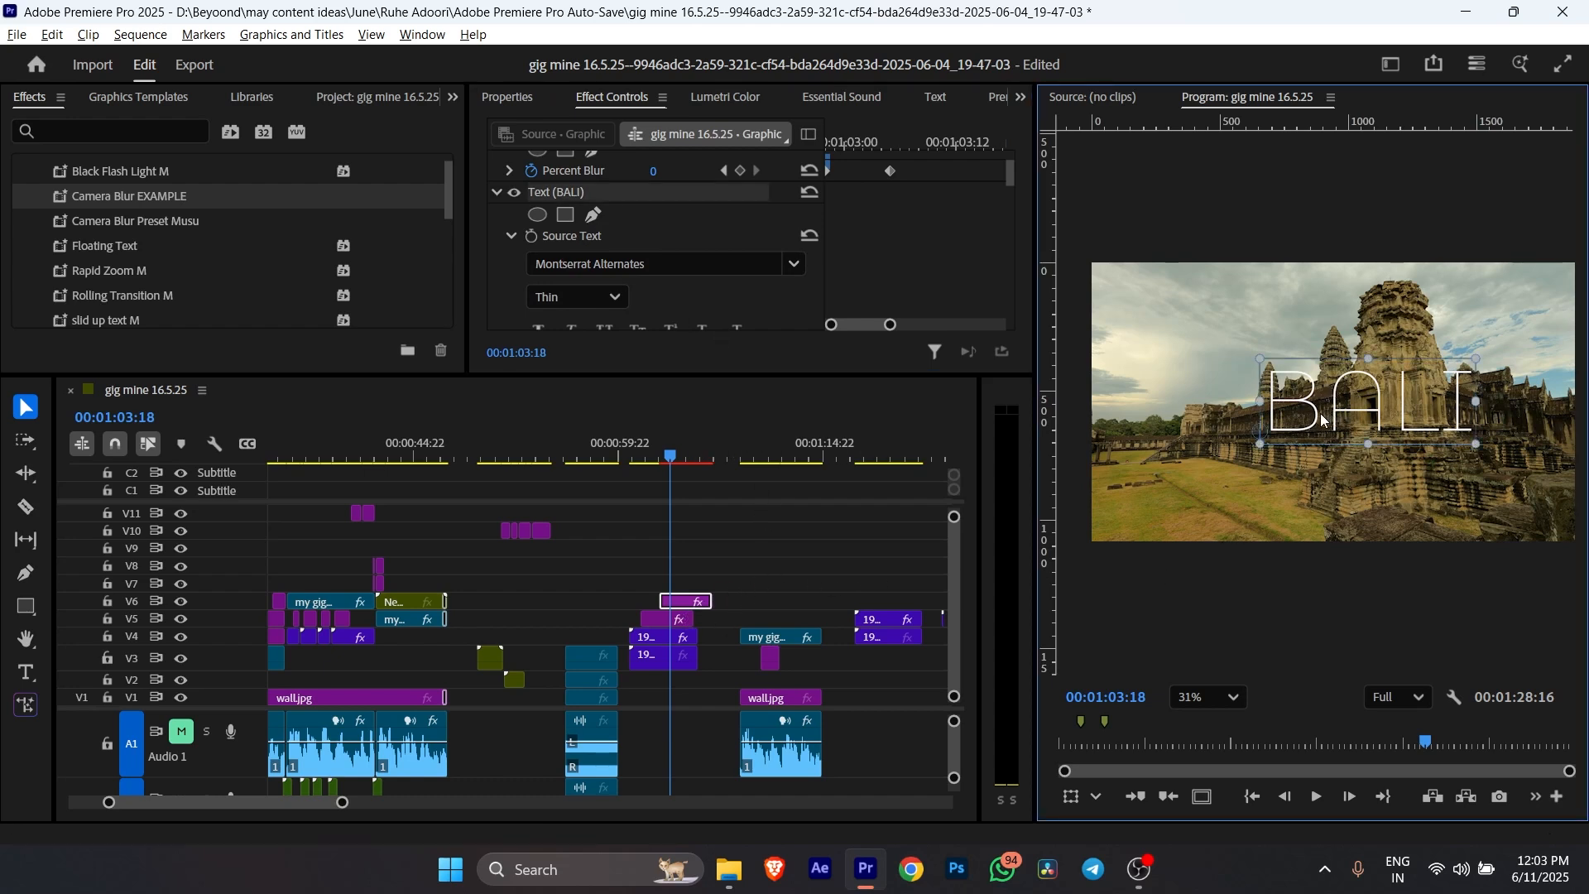
Move the BALI title a little to the left within the frame.
left_click_drag(1338, 417, 1303, 418)
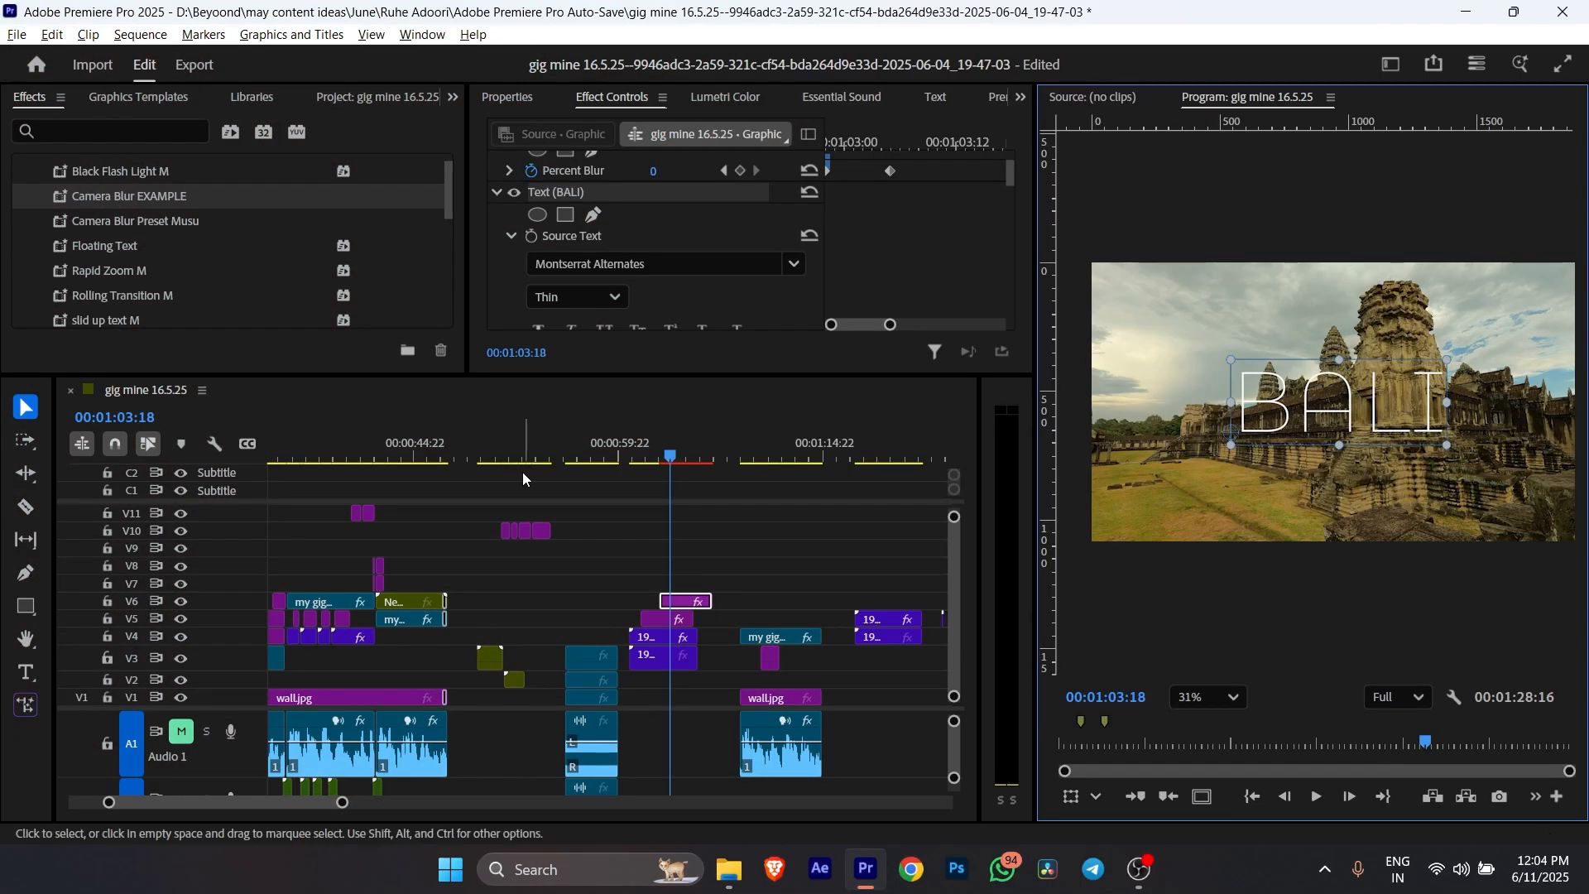
Show the project items as a list and create a bin named AUDIO.
left_click(400, 100)
scroll(300, 259, "down", 3)
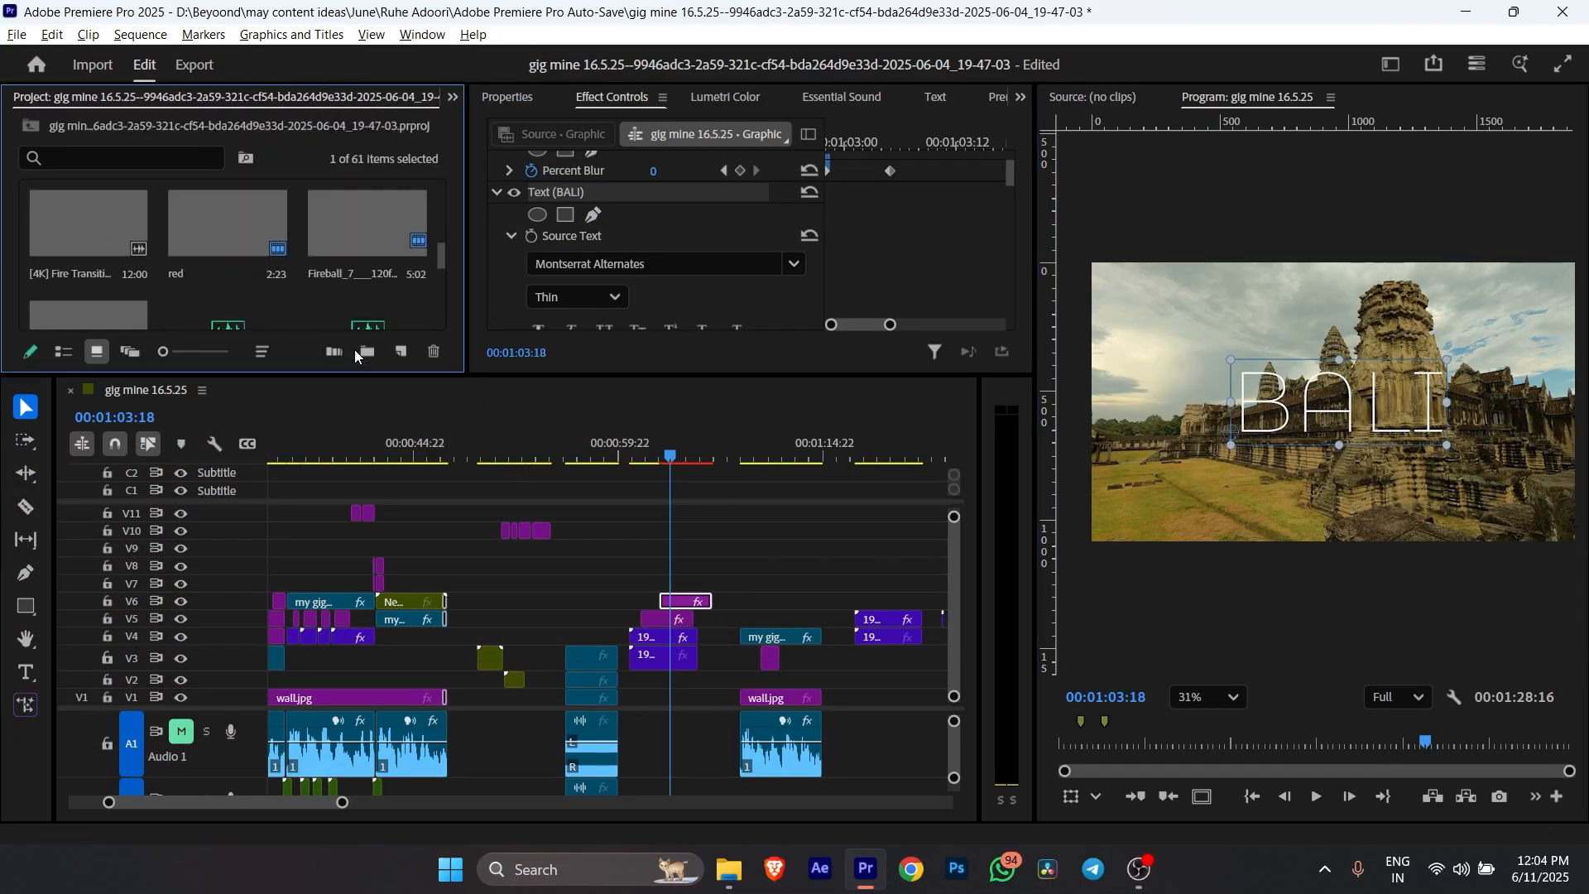
left_click(62, 354)
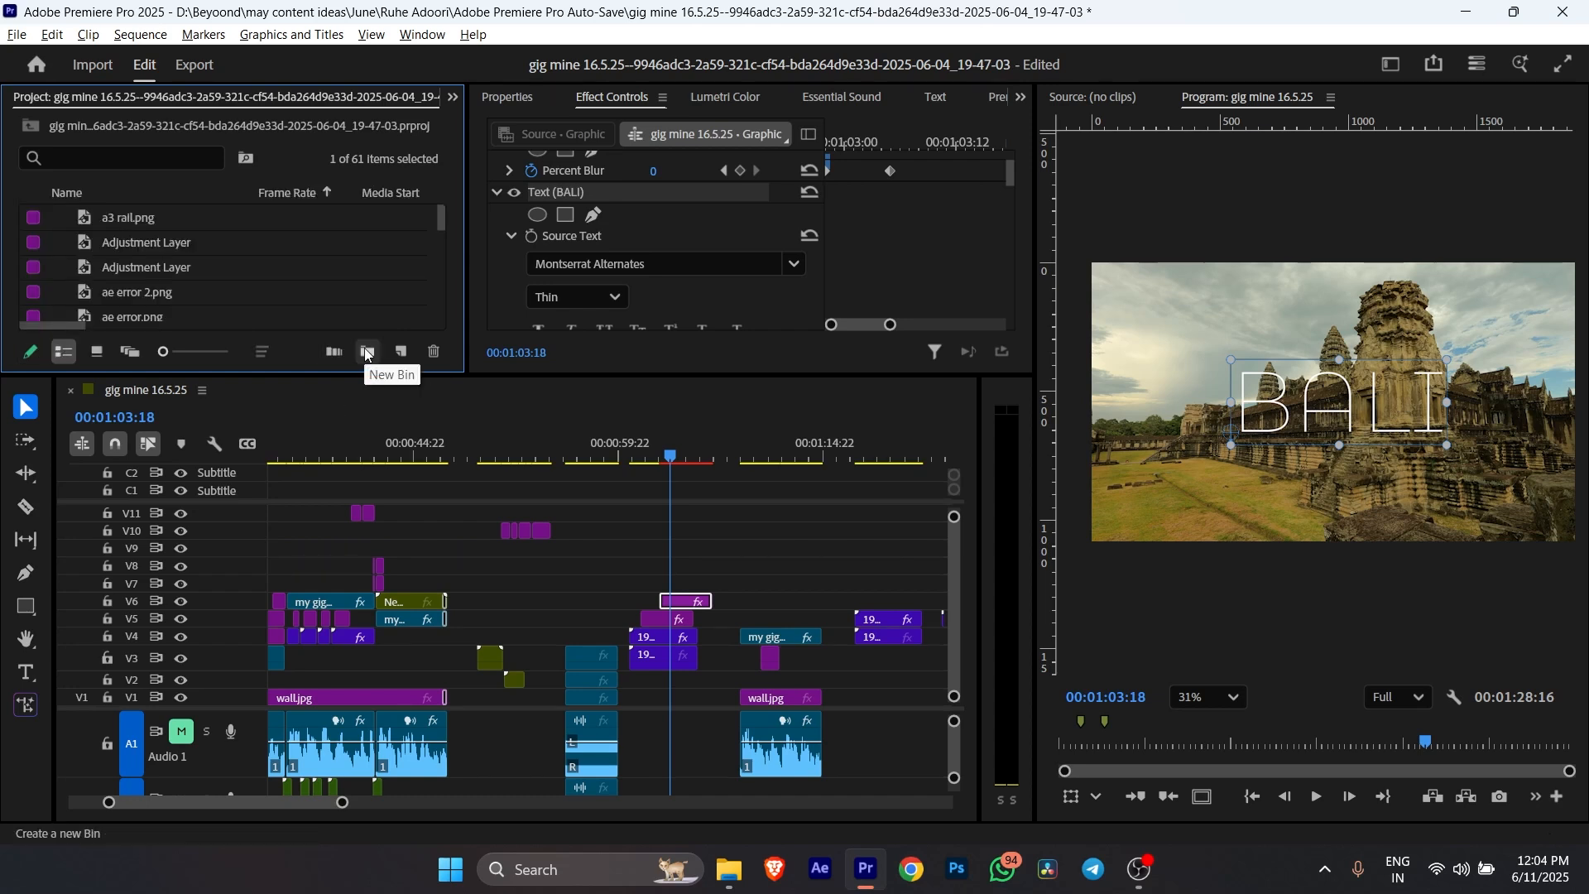
left_click(366, 354)
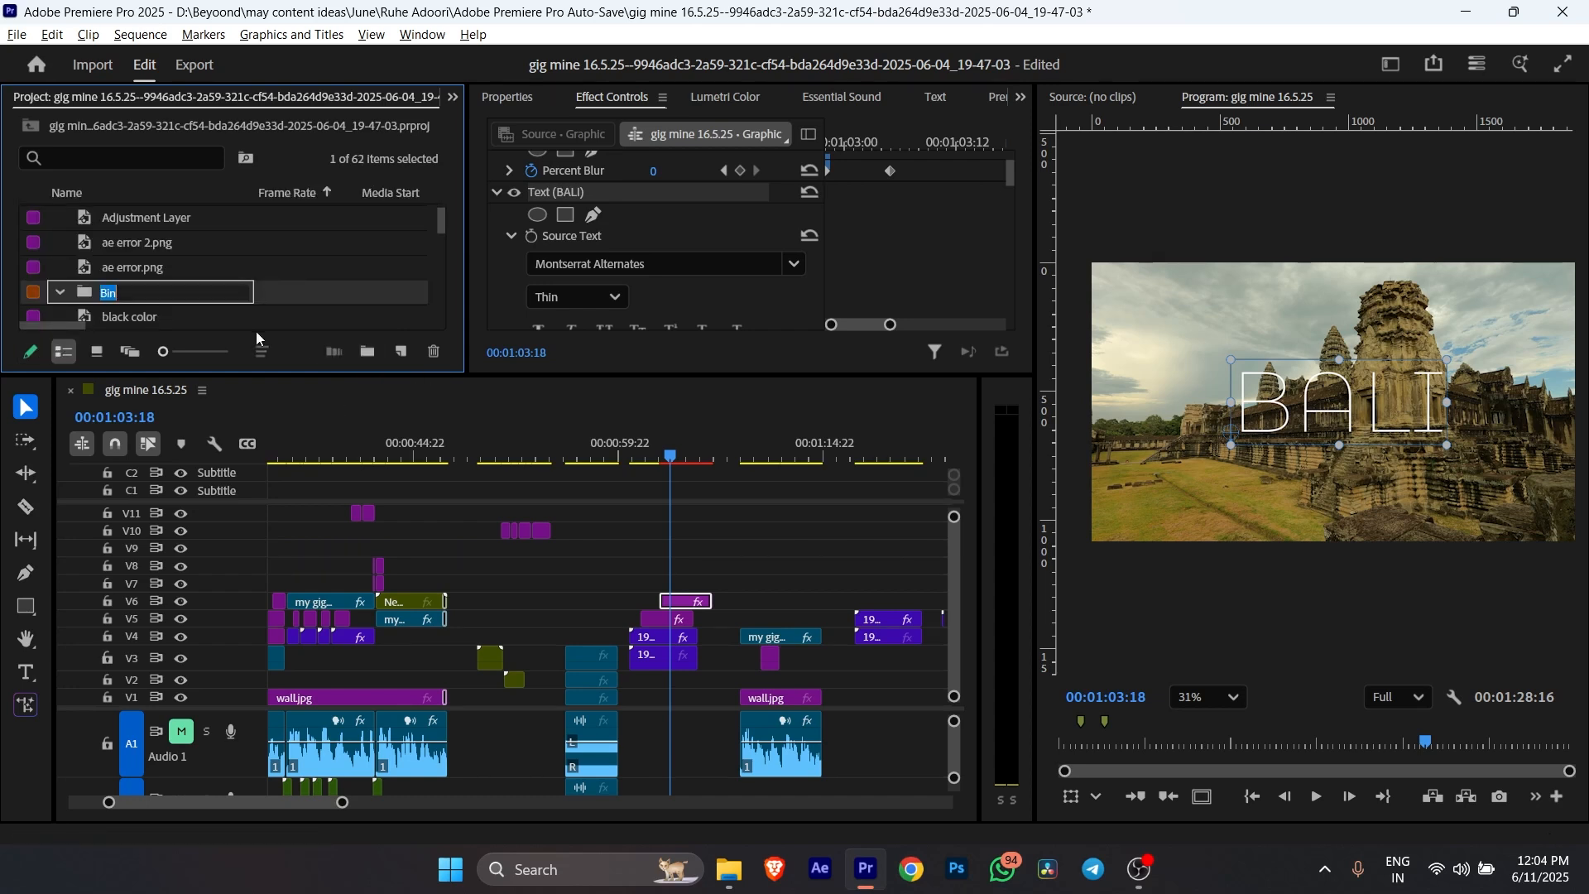
type("Al")
type("UD")
type("IO")
key("Return")
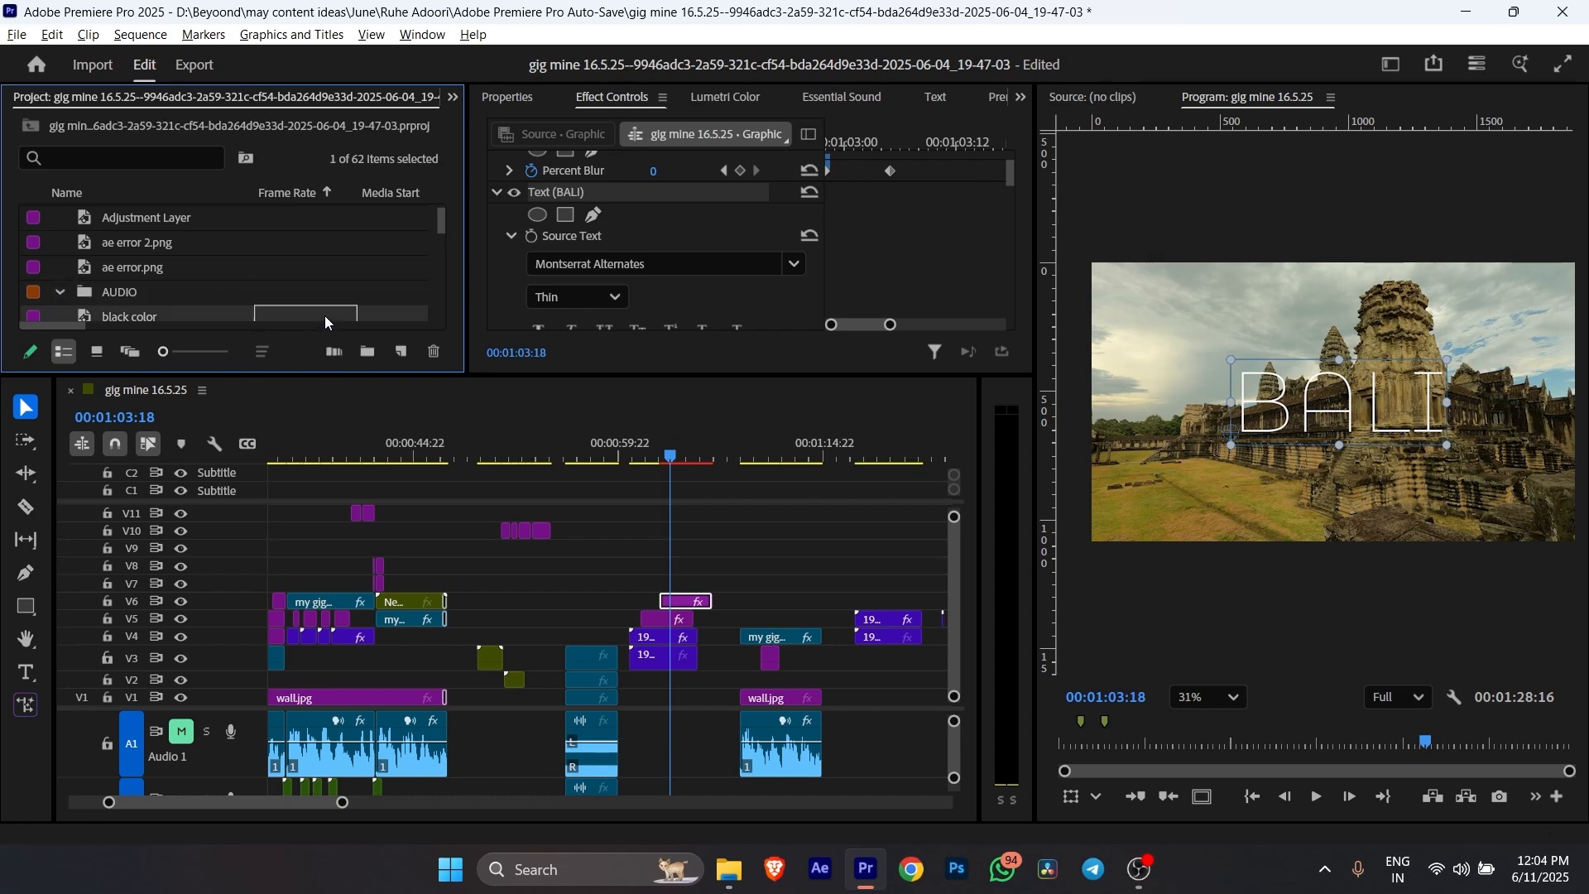
Create a second bin named VIDEO in the project.
left_click(367, 351)
type("VI")
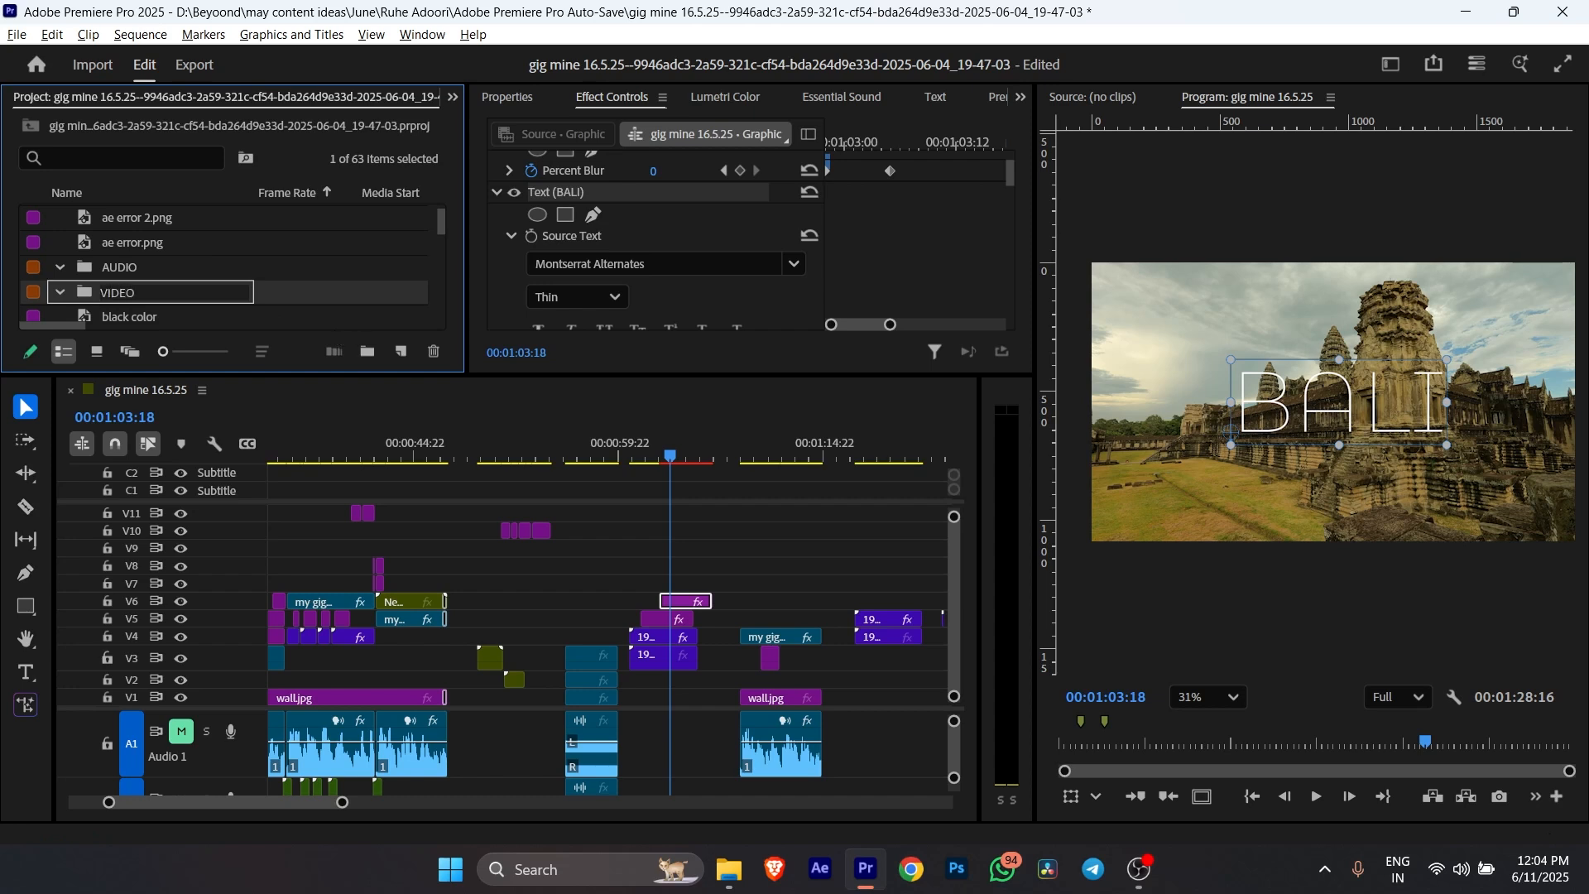
type("DEO")
key("Return")
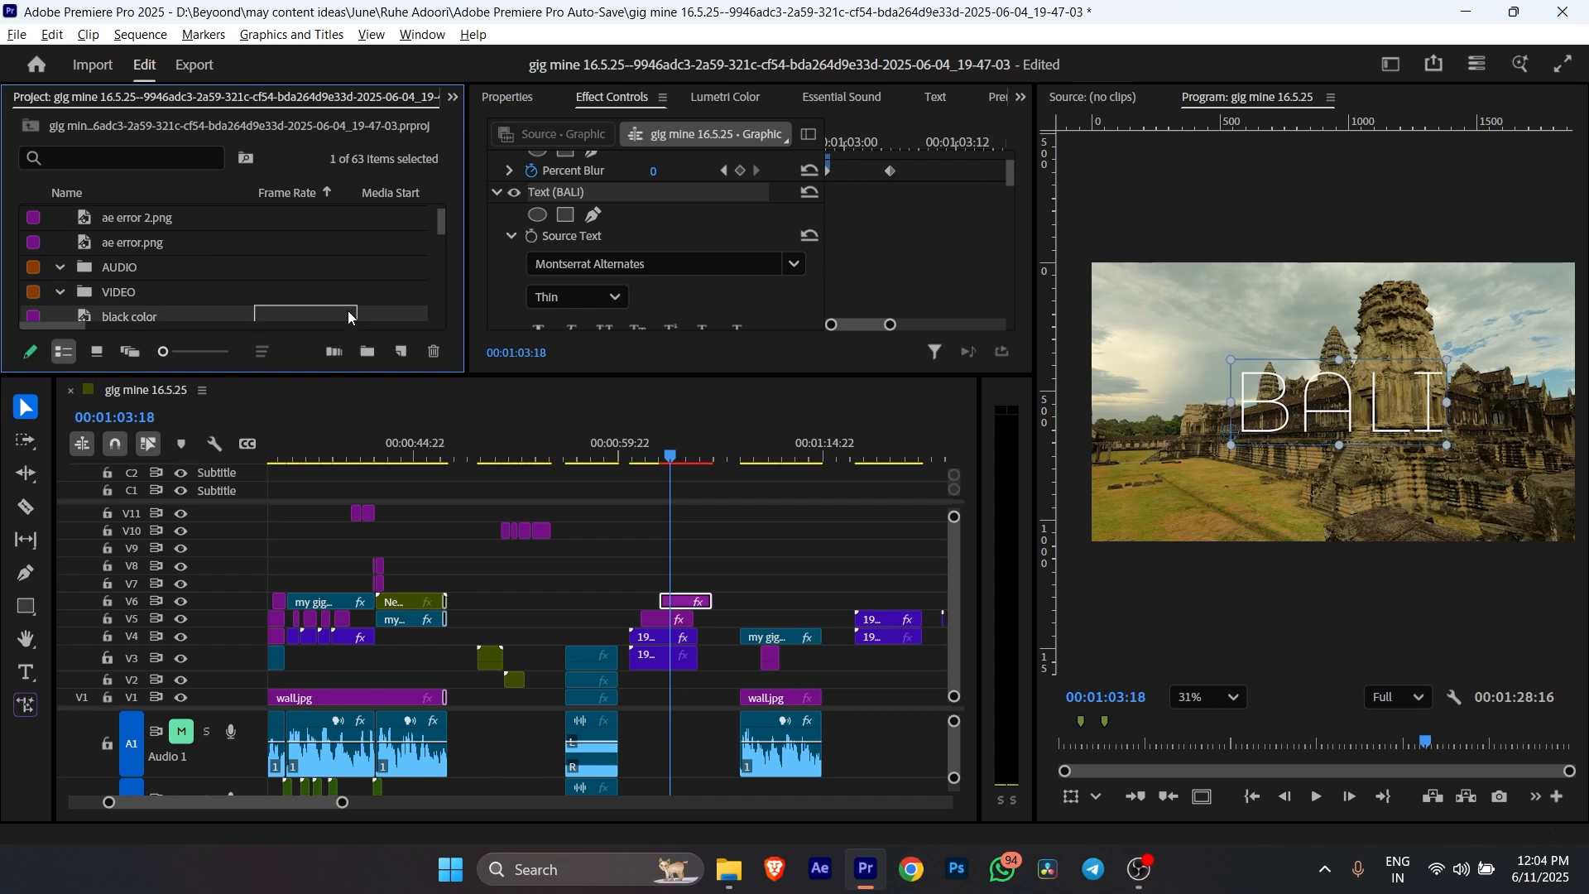
Import the audios, photos and video clips folders from the Tuto L7 11.6.25 folder in File Explorer into the project.
mouse_move(727, 879)
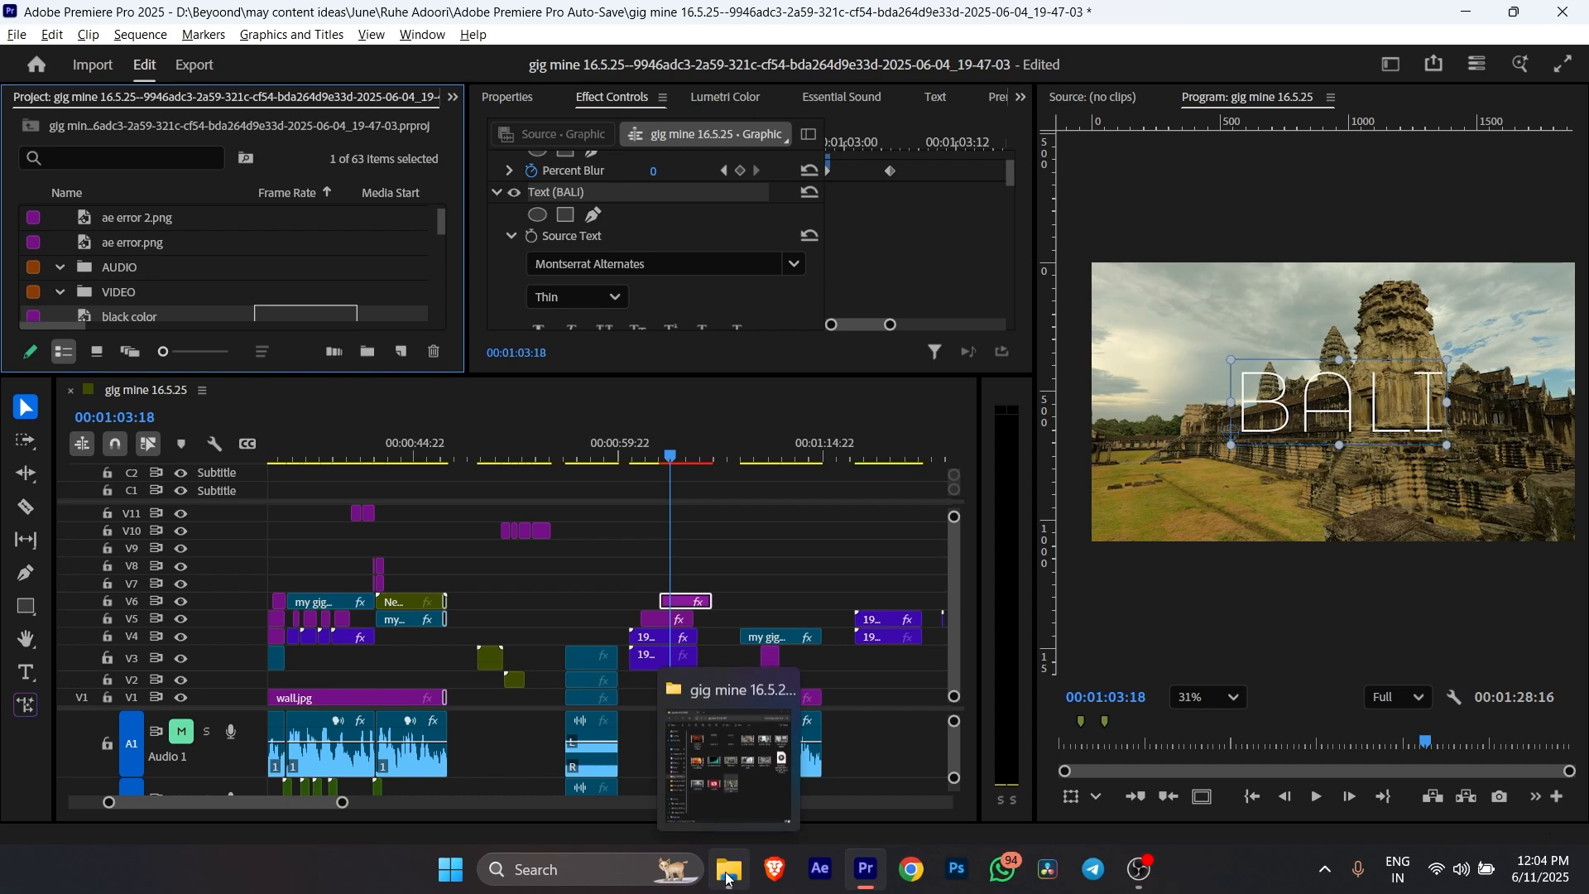
left_click(720, 806)
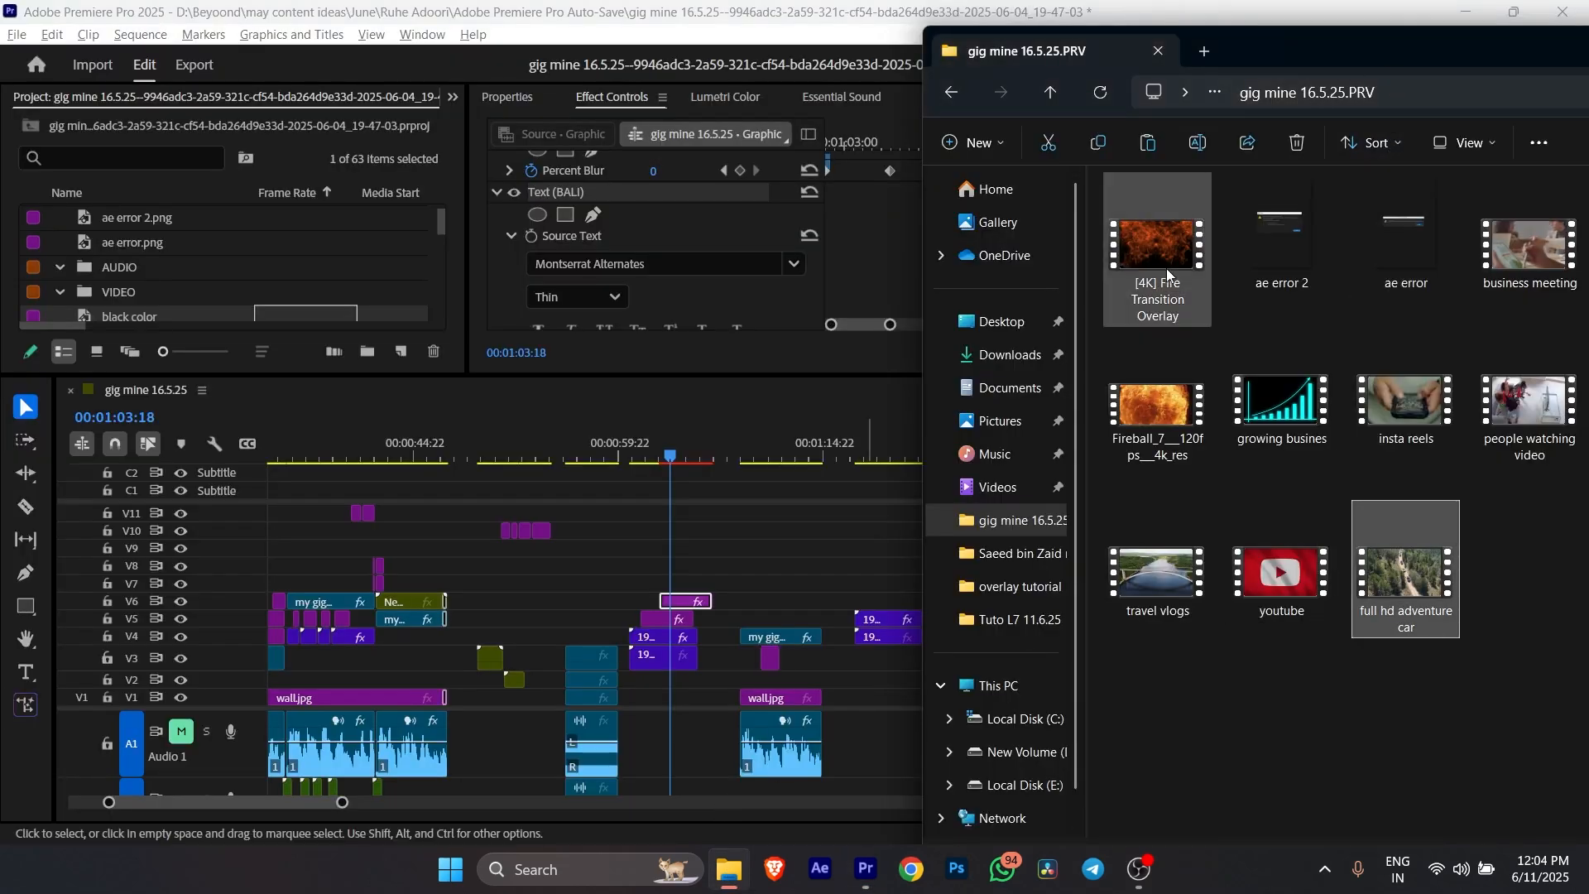
left_click(1018, 621)
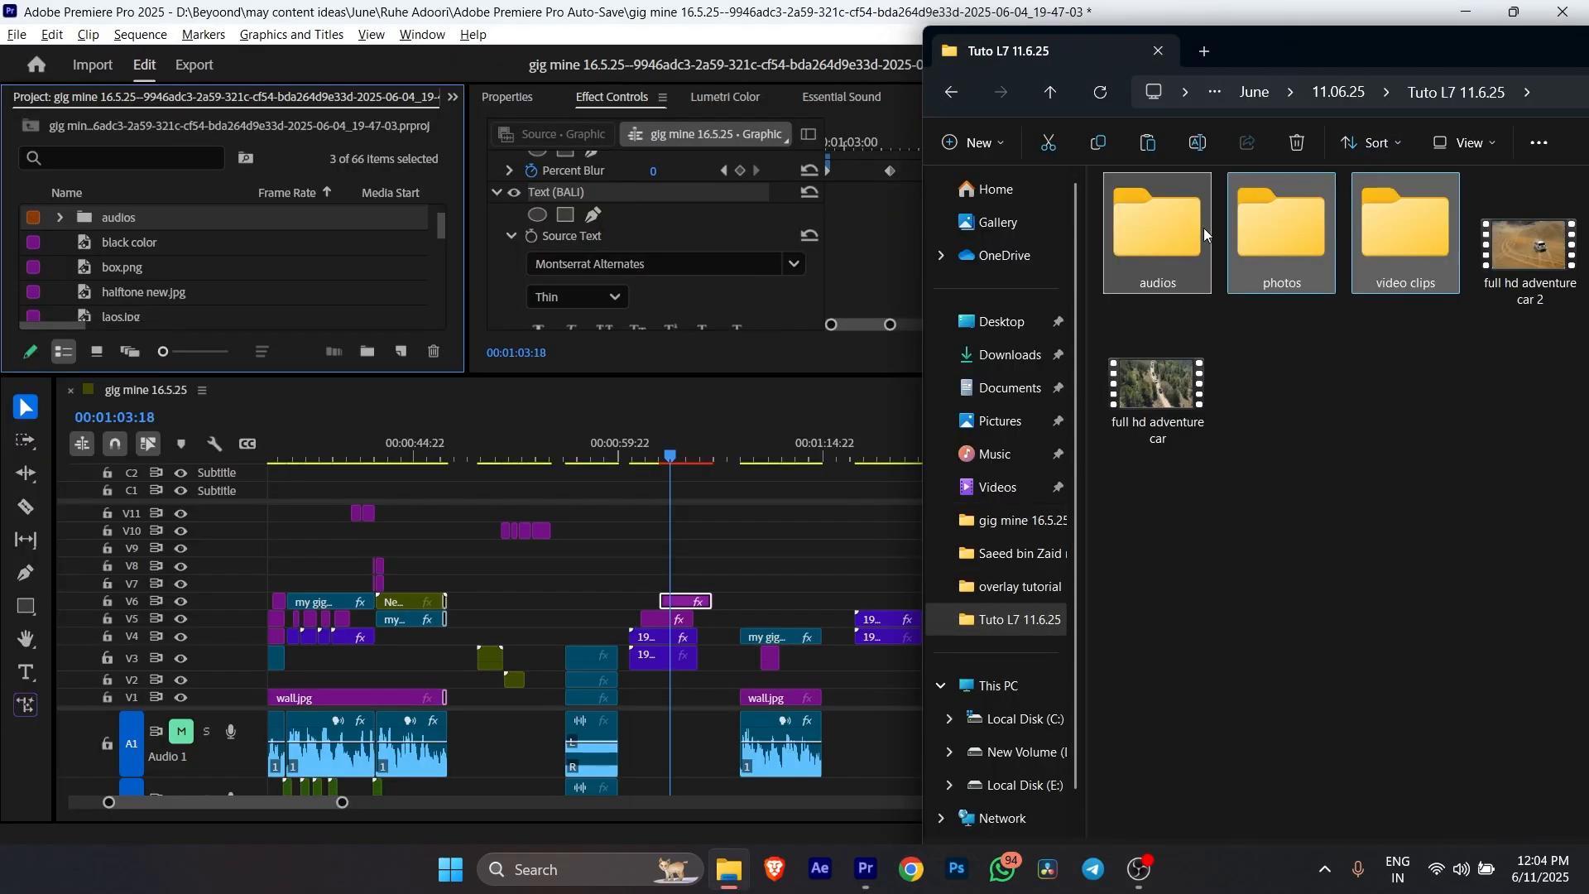
left_click_drag(1191, 233, 225, 311)
scroll(187, 236, "up", 2)
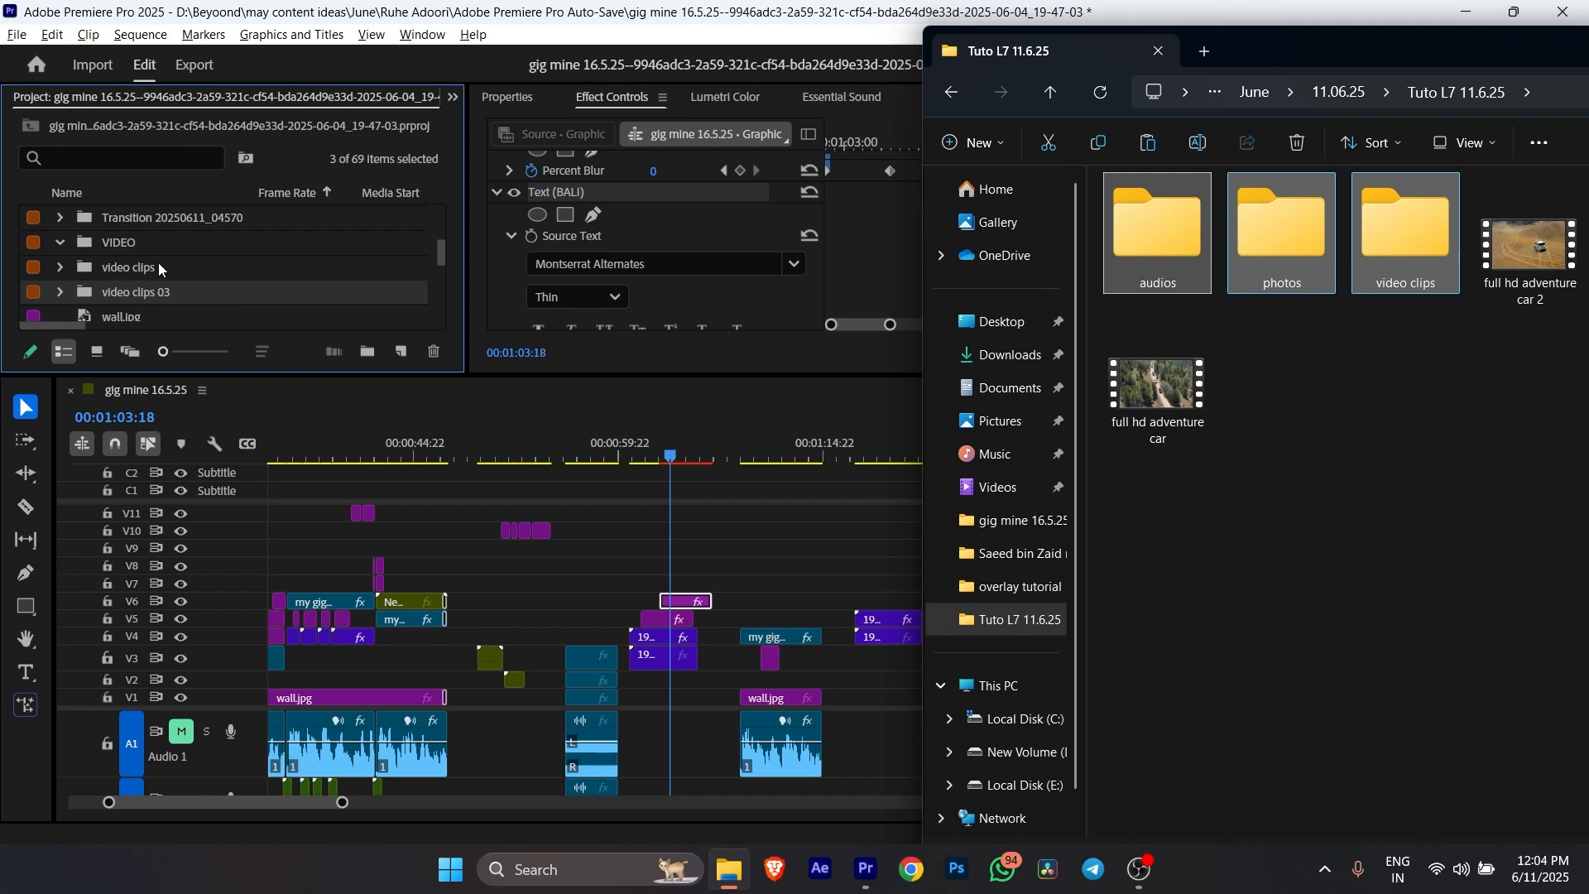
scroll(157, 273, "up", 5)
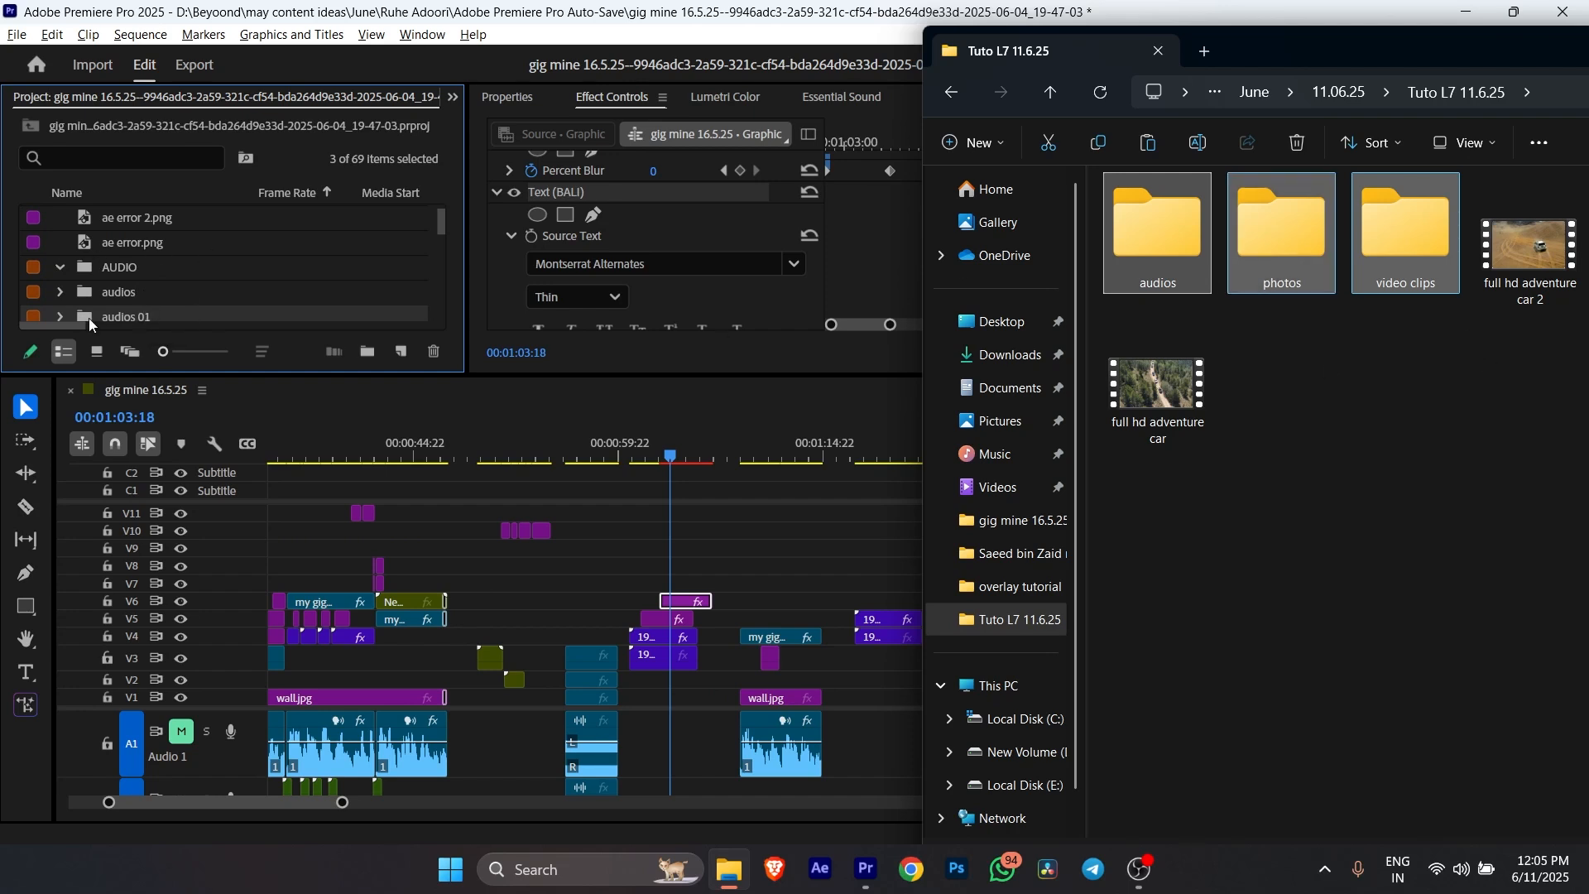
Undo the import of the media folders into the project.
left_click(137, 316)
key("ctrl+z")
key("ctrl+z")
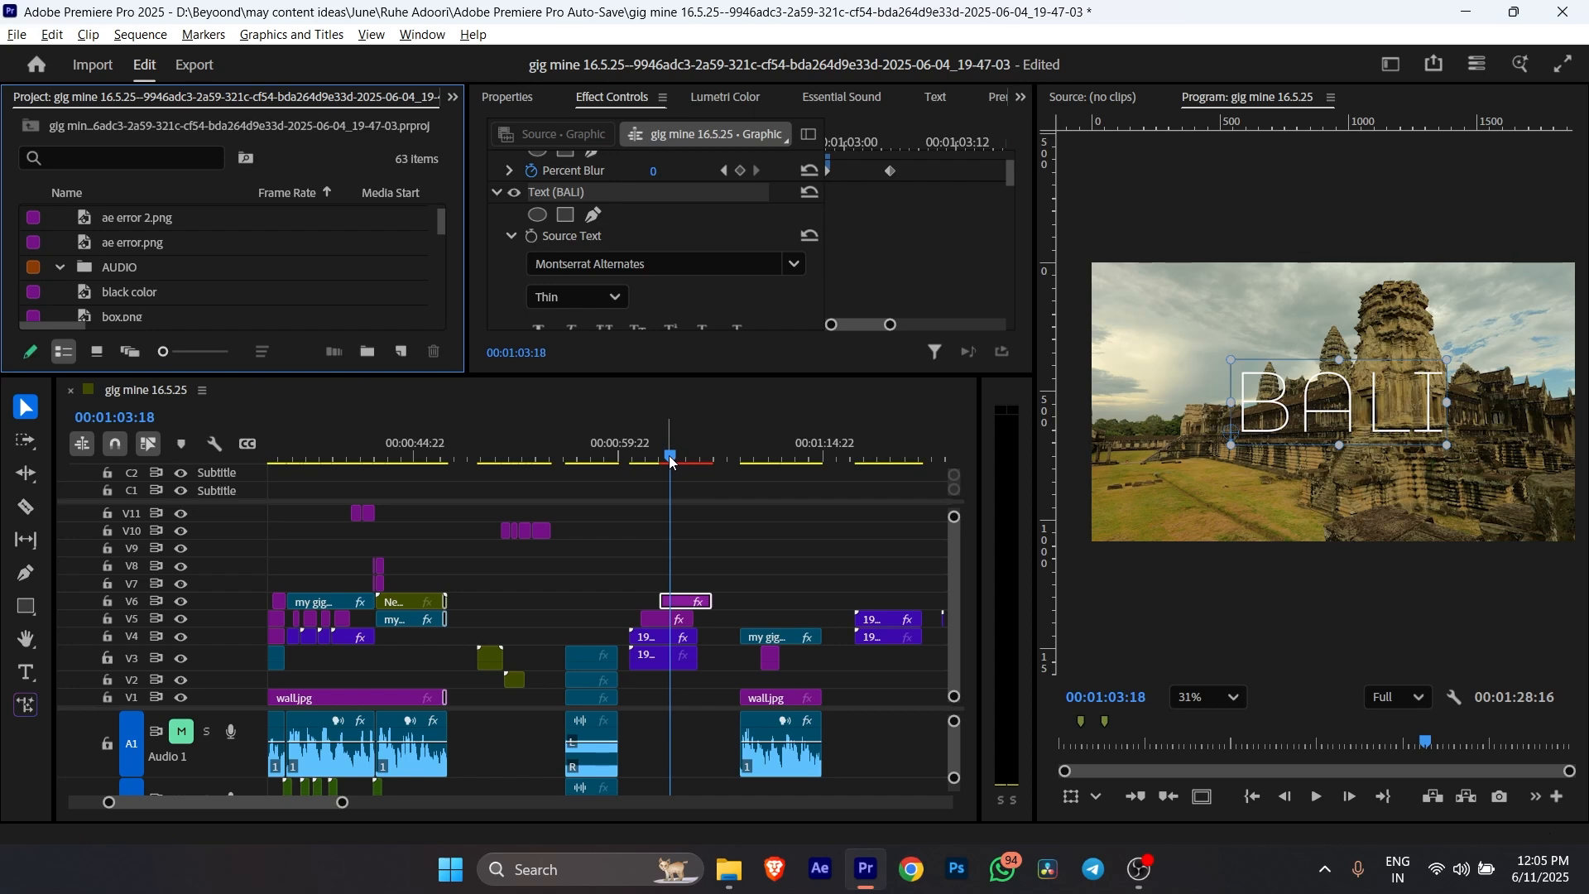
Play the sequence from 00:01:02:01 and watch how the timeline scrolls with the playhead.
left_click_drag(671, 462, 647, 461)
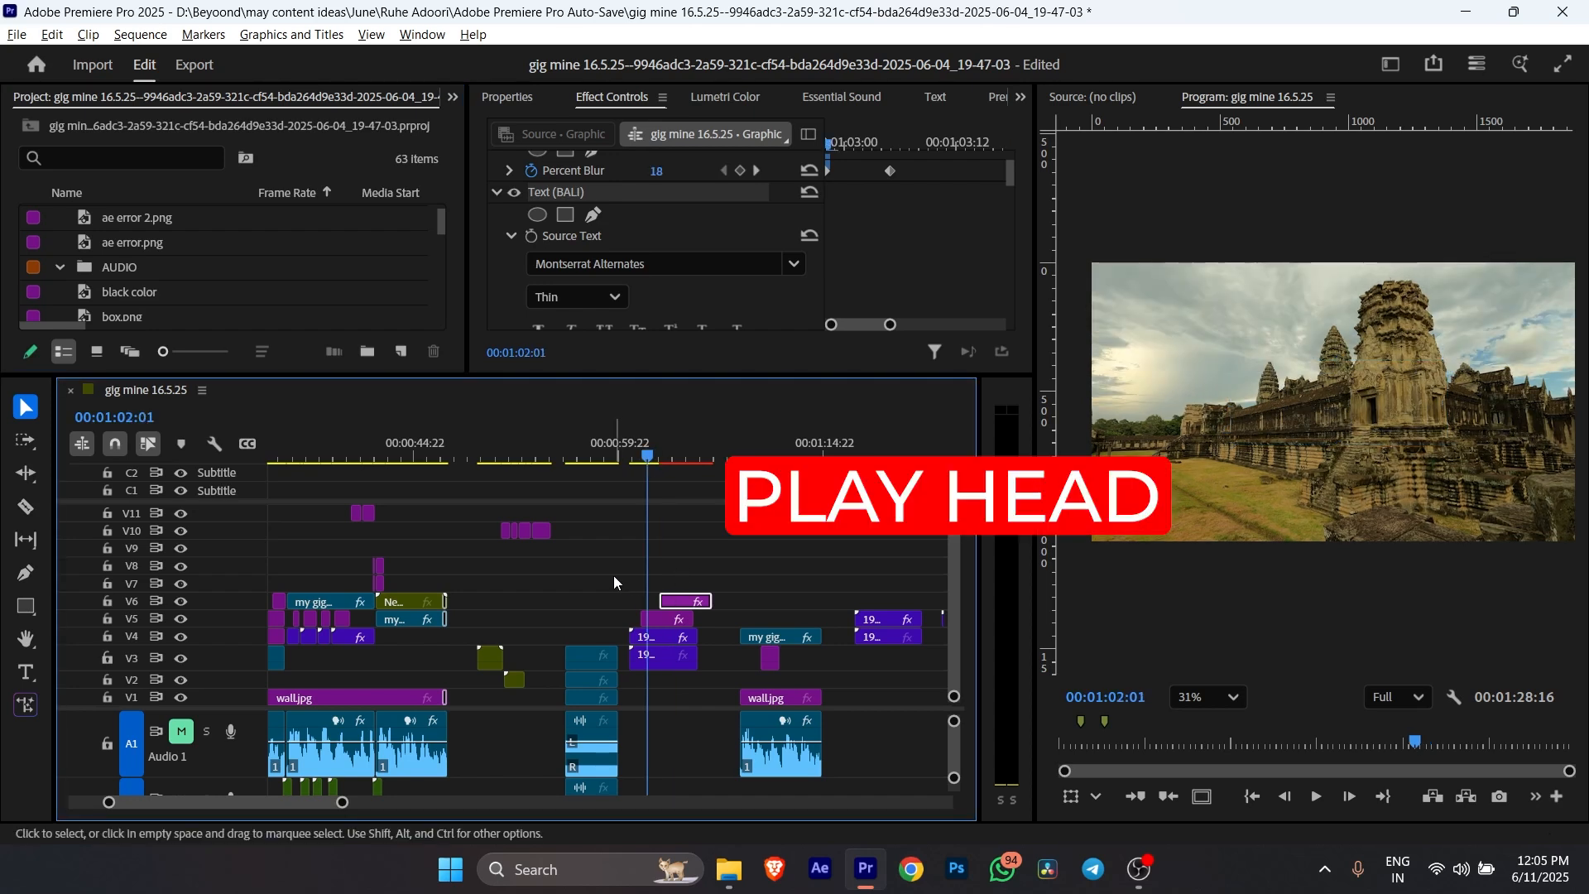
key("space")
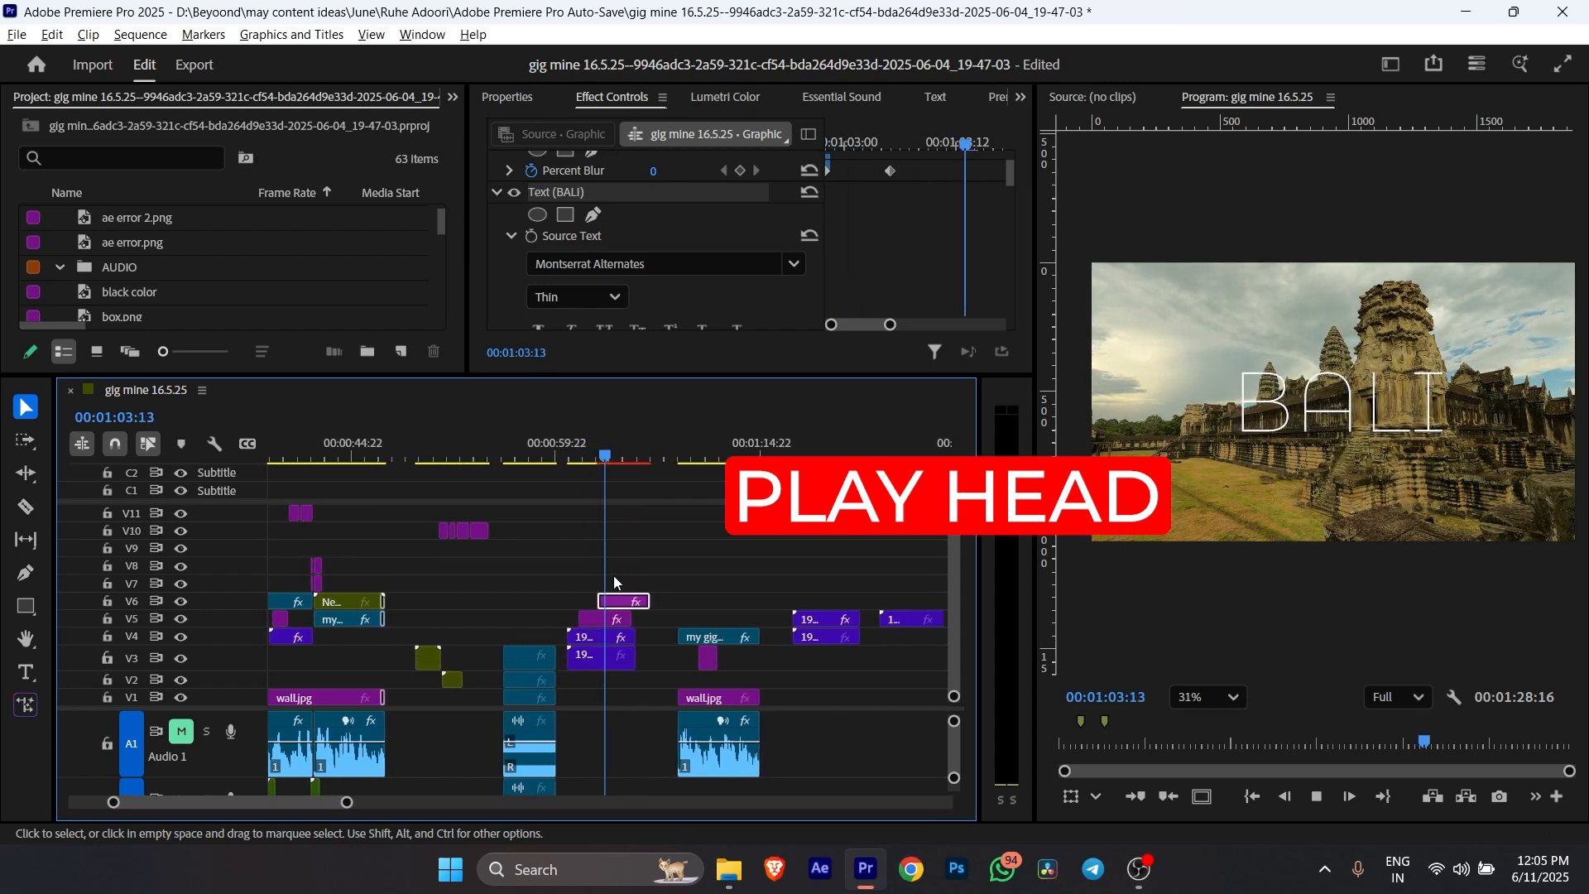
key("space")
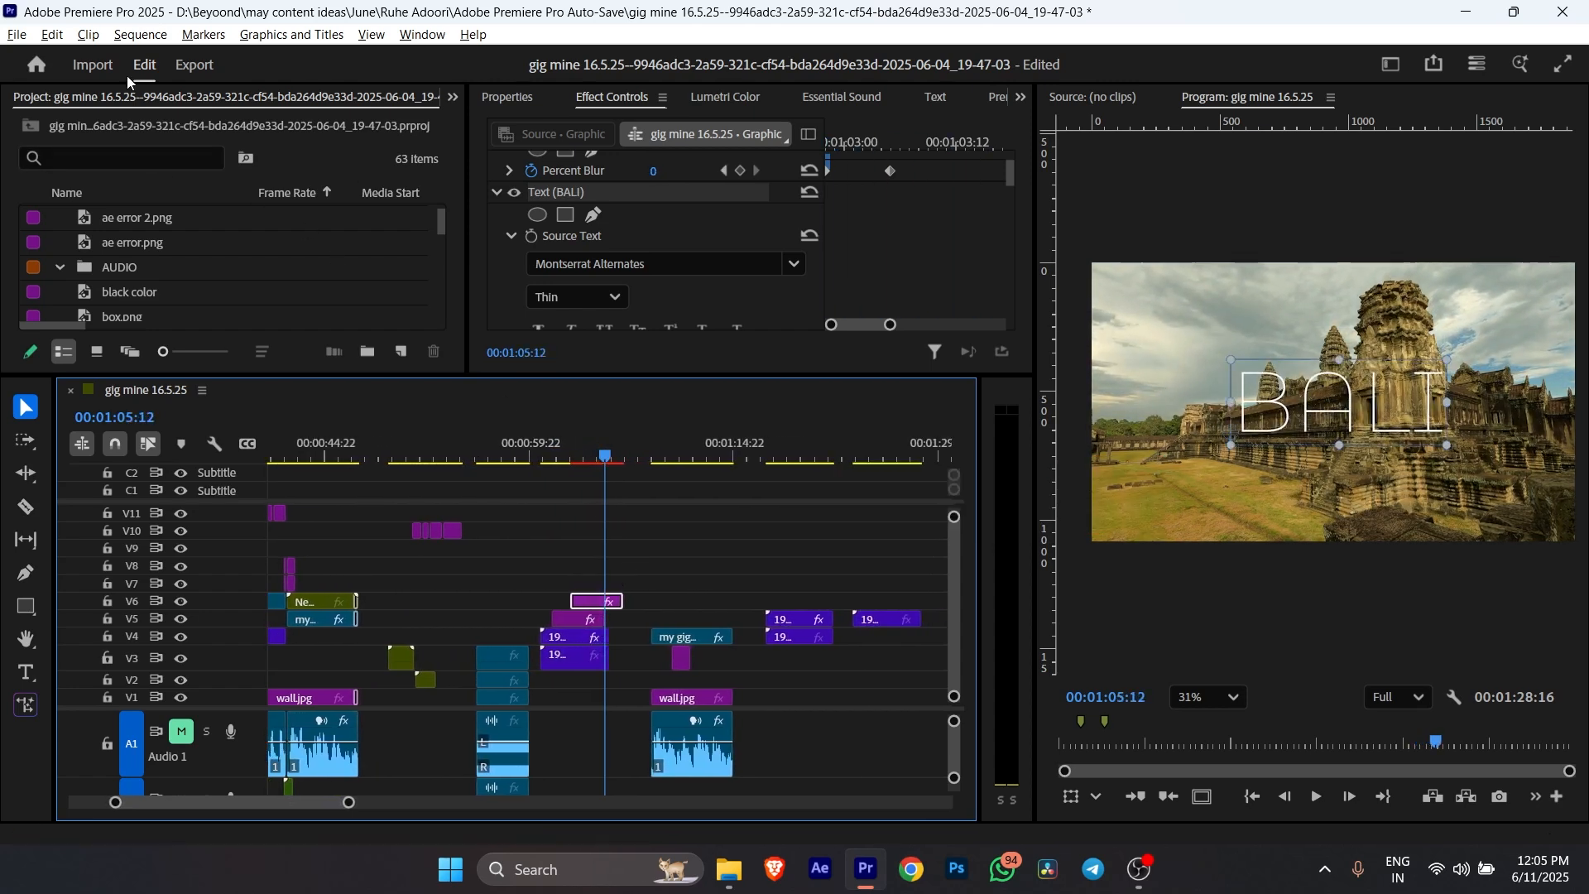
Try No Scroll for Timeline Playback Auto-Scrolling in the Timeline preferences, then set it back to Smooth Scroll and apply.
left_click(50, 37)
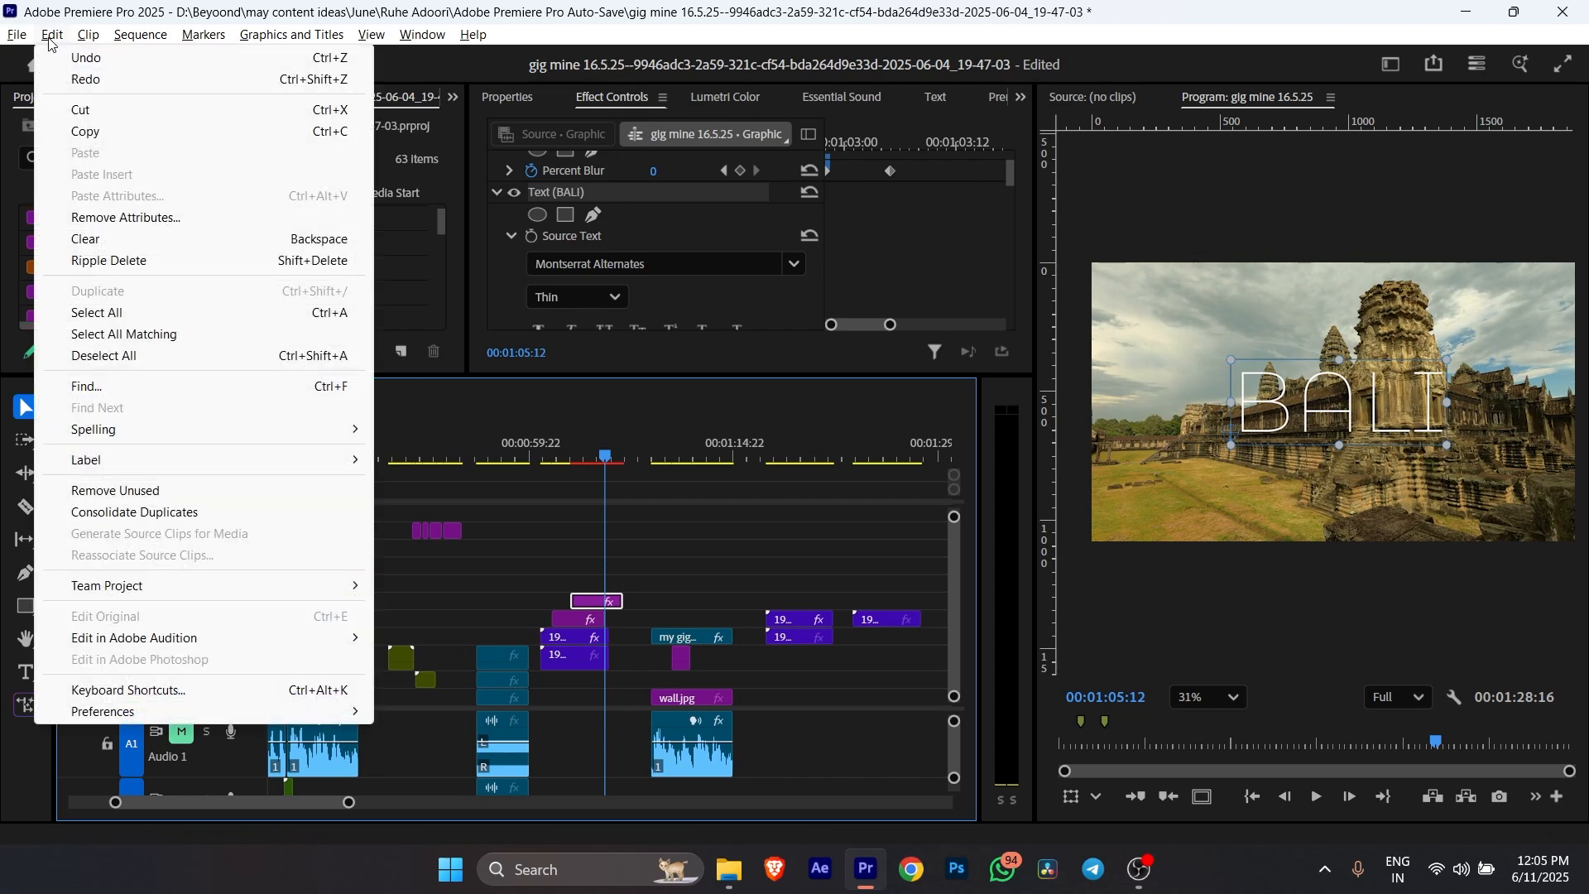
mouse_move(123, 714)
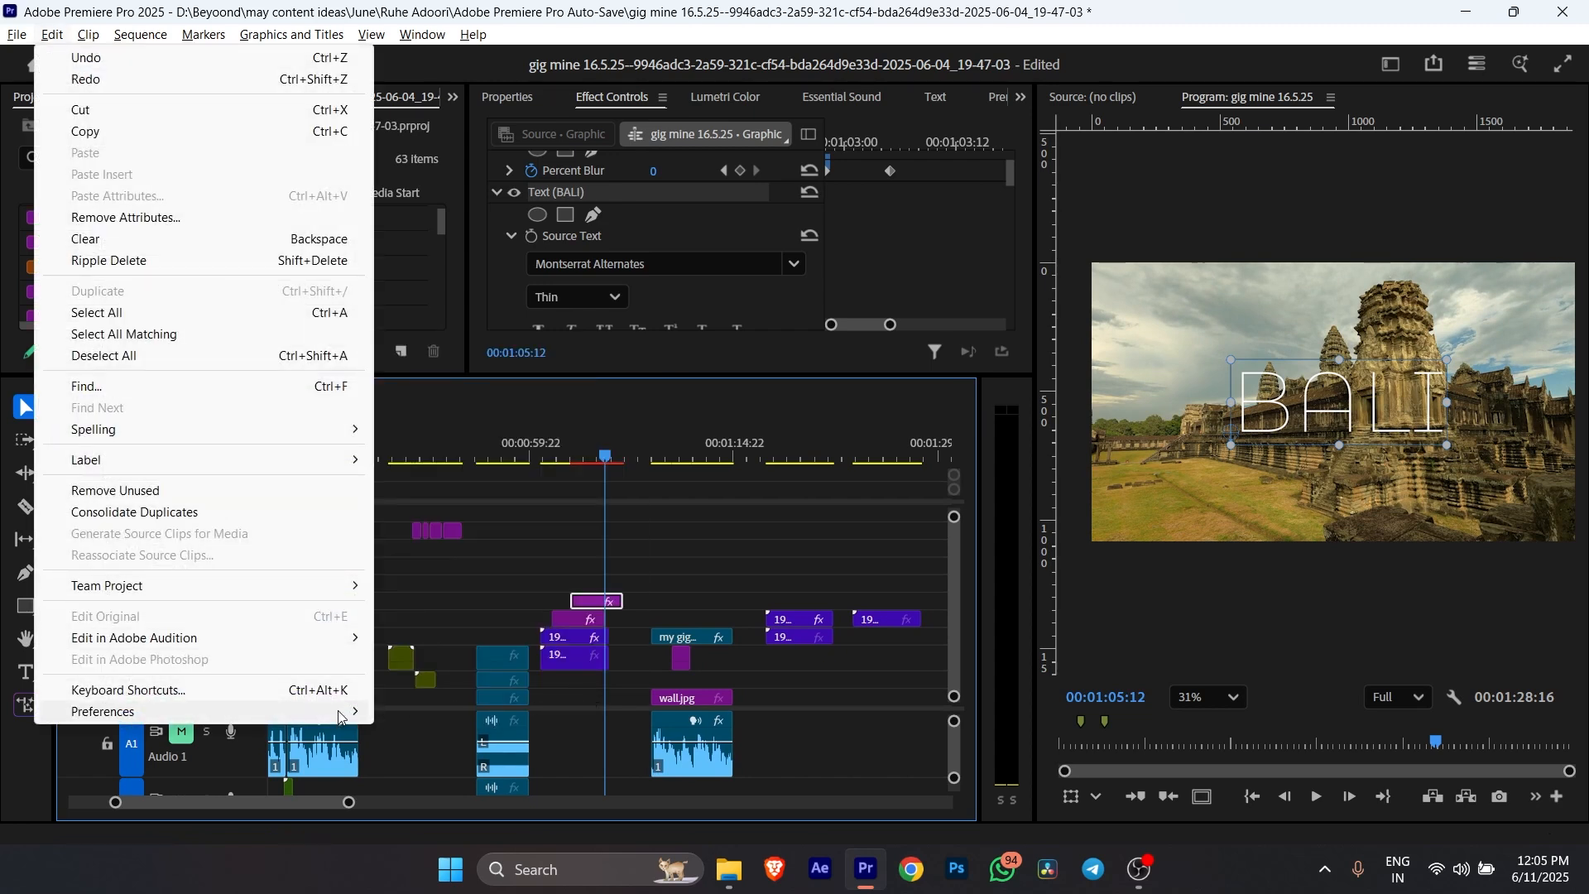
mouse_move(340, 711)
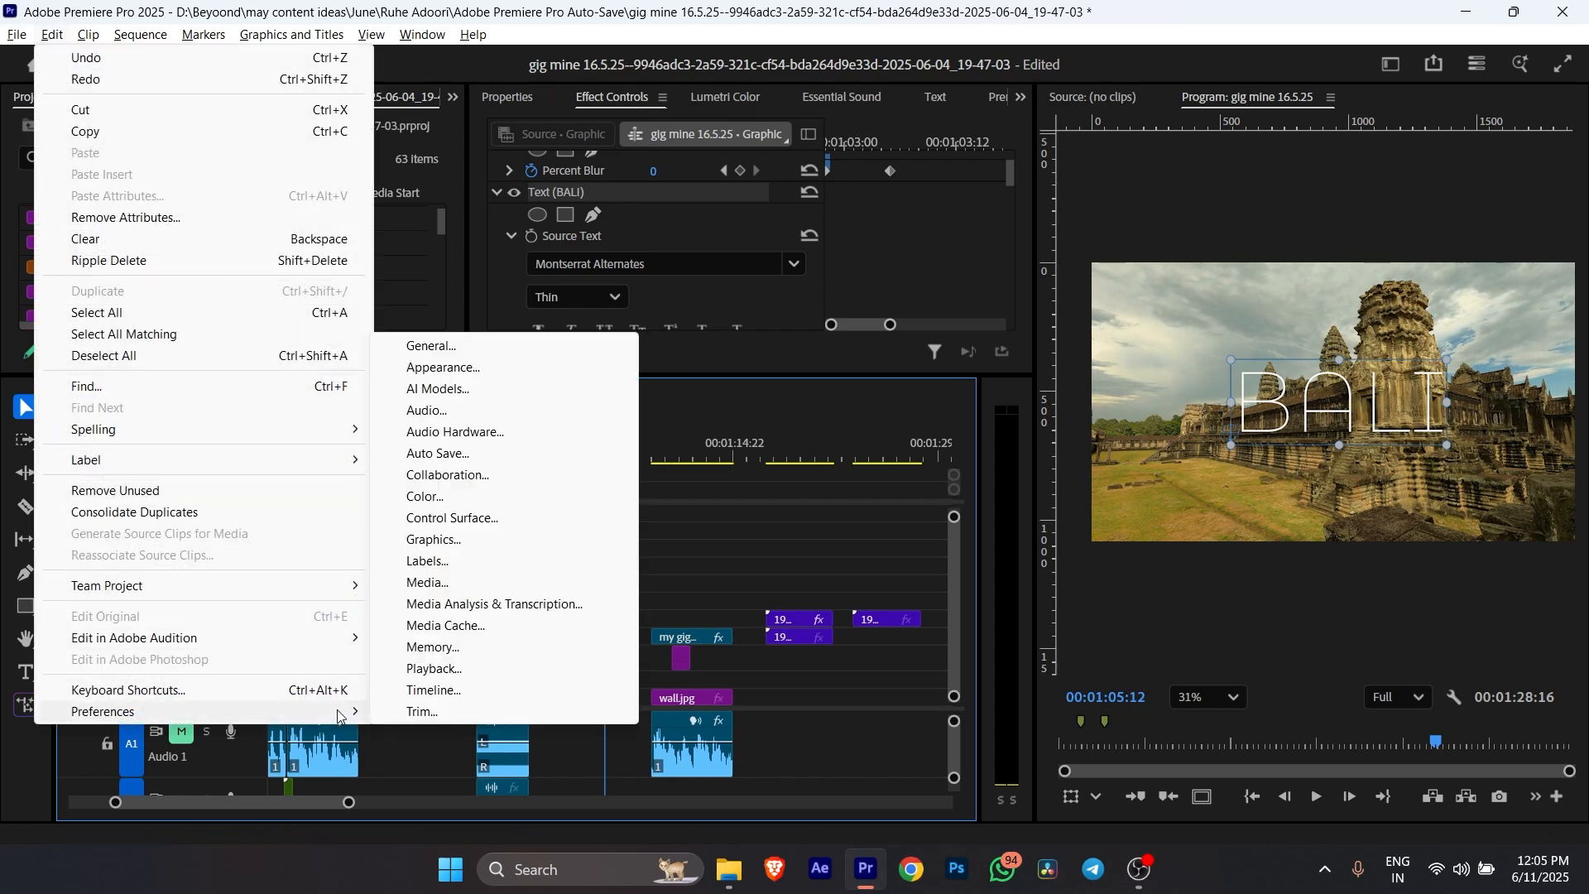
left_click(431, 694)
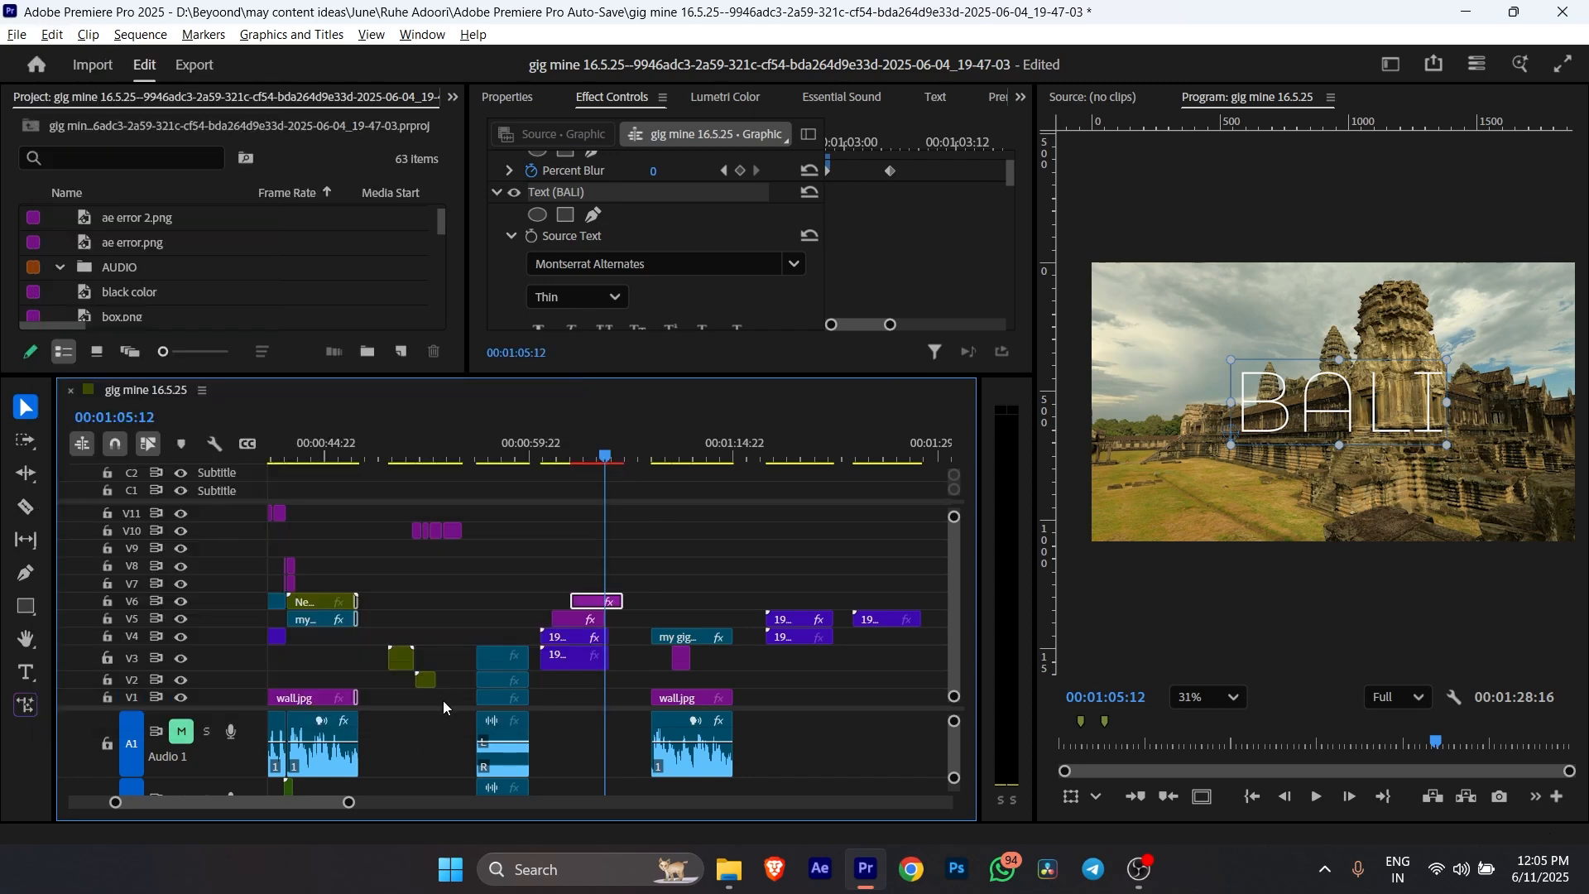
left_click(782, 220)
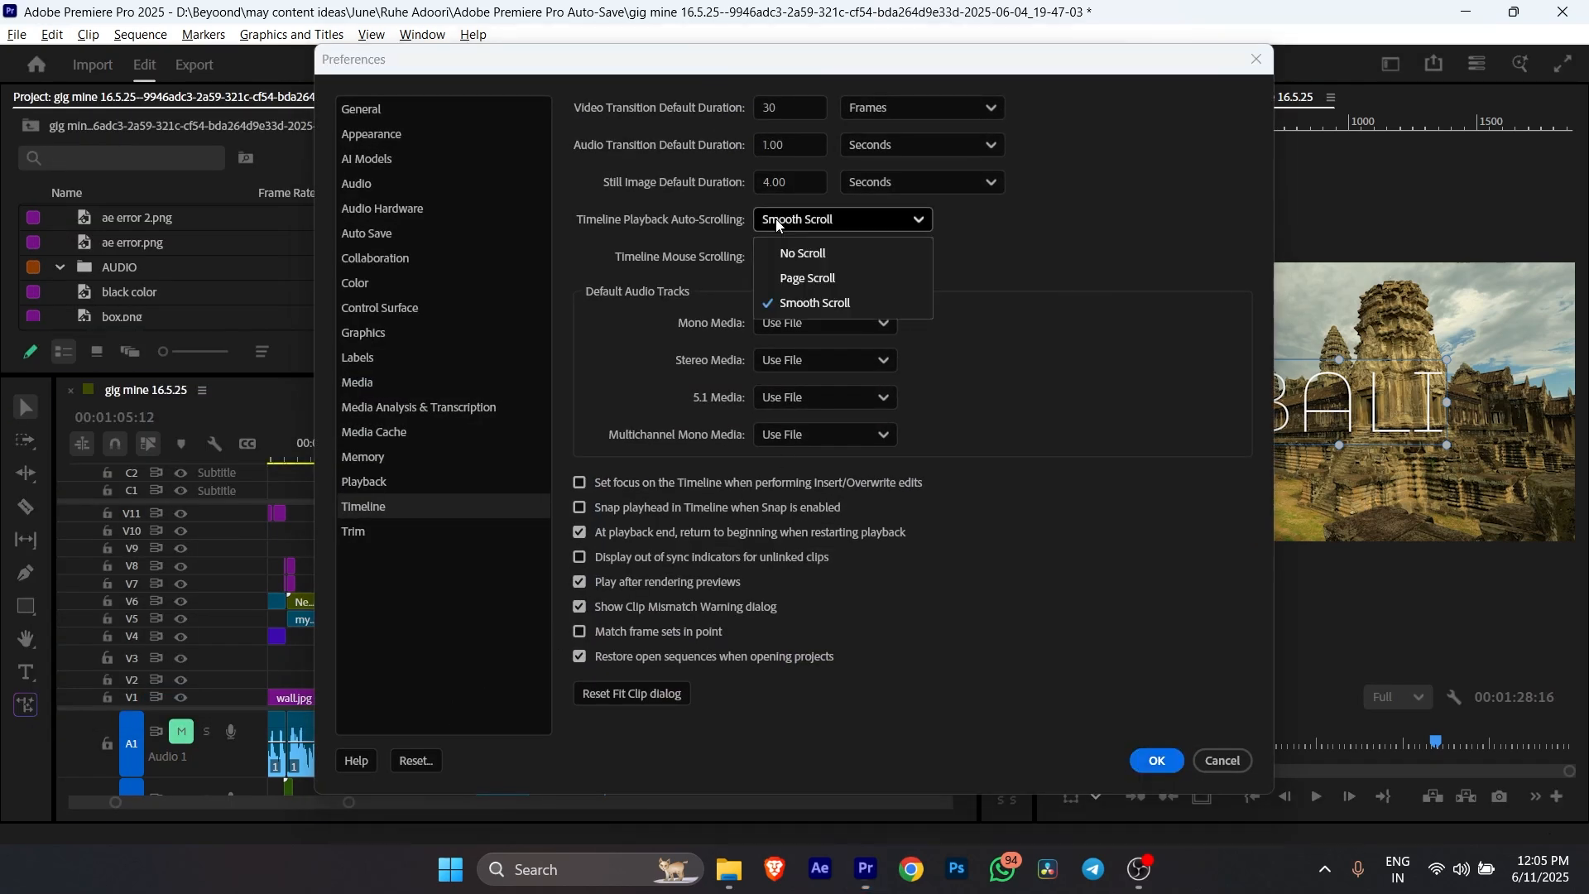
left_click(799, 257)
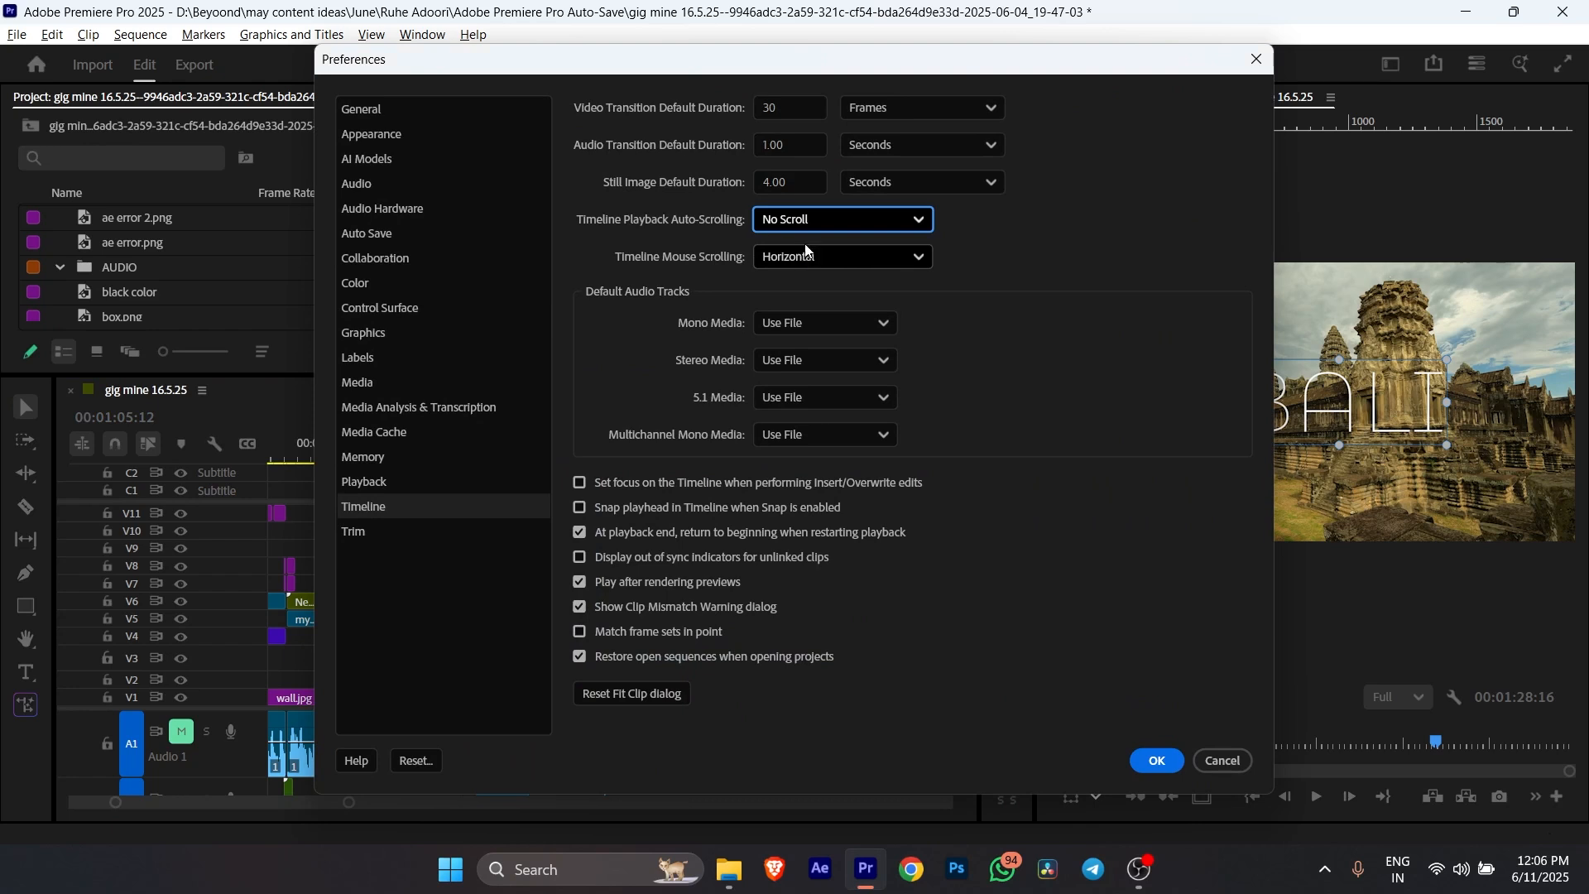
left_click(799, 223)
left_click(801, 304)
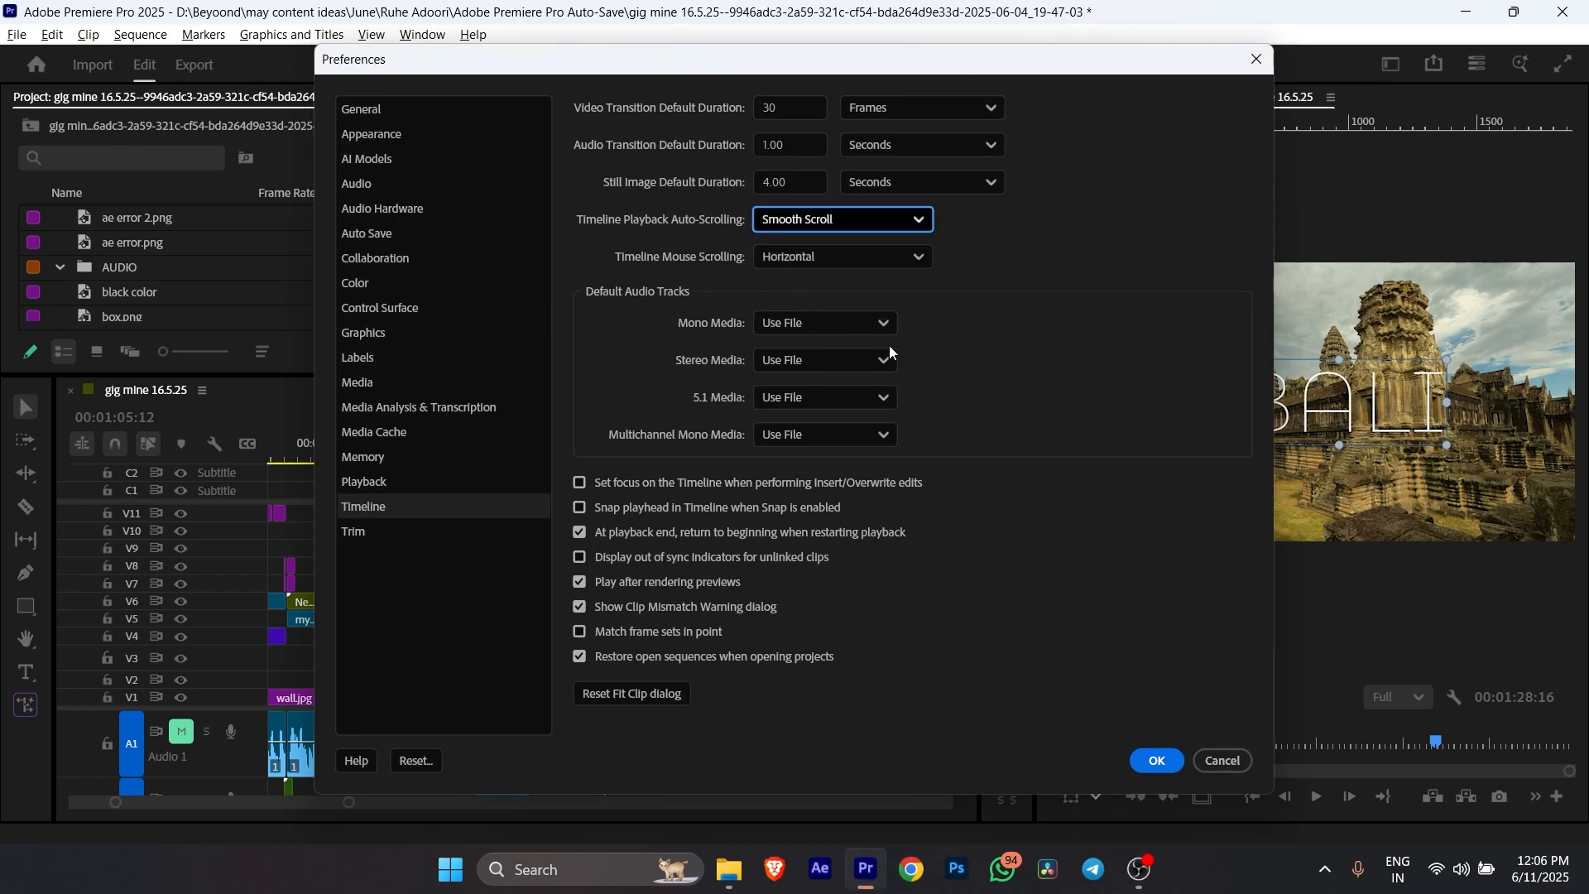
left_click(1165, 769)
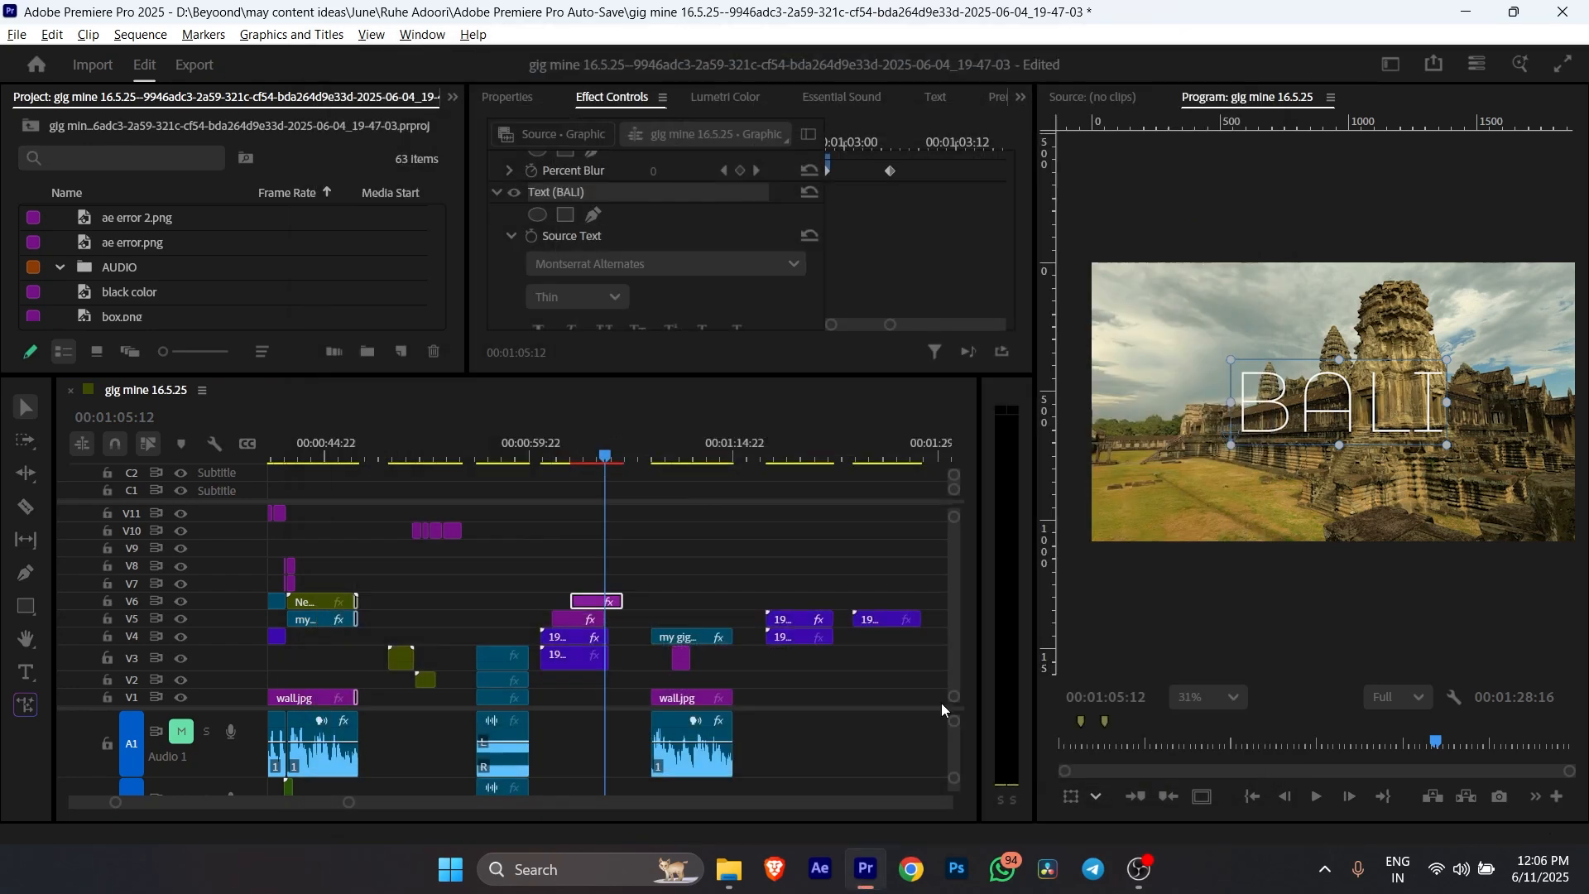
Play the sequence from 00:01:05:12 to check the Smooth Scroll behaviour of the timeline.
left_click(604, 461)
key("space")
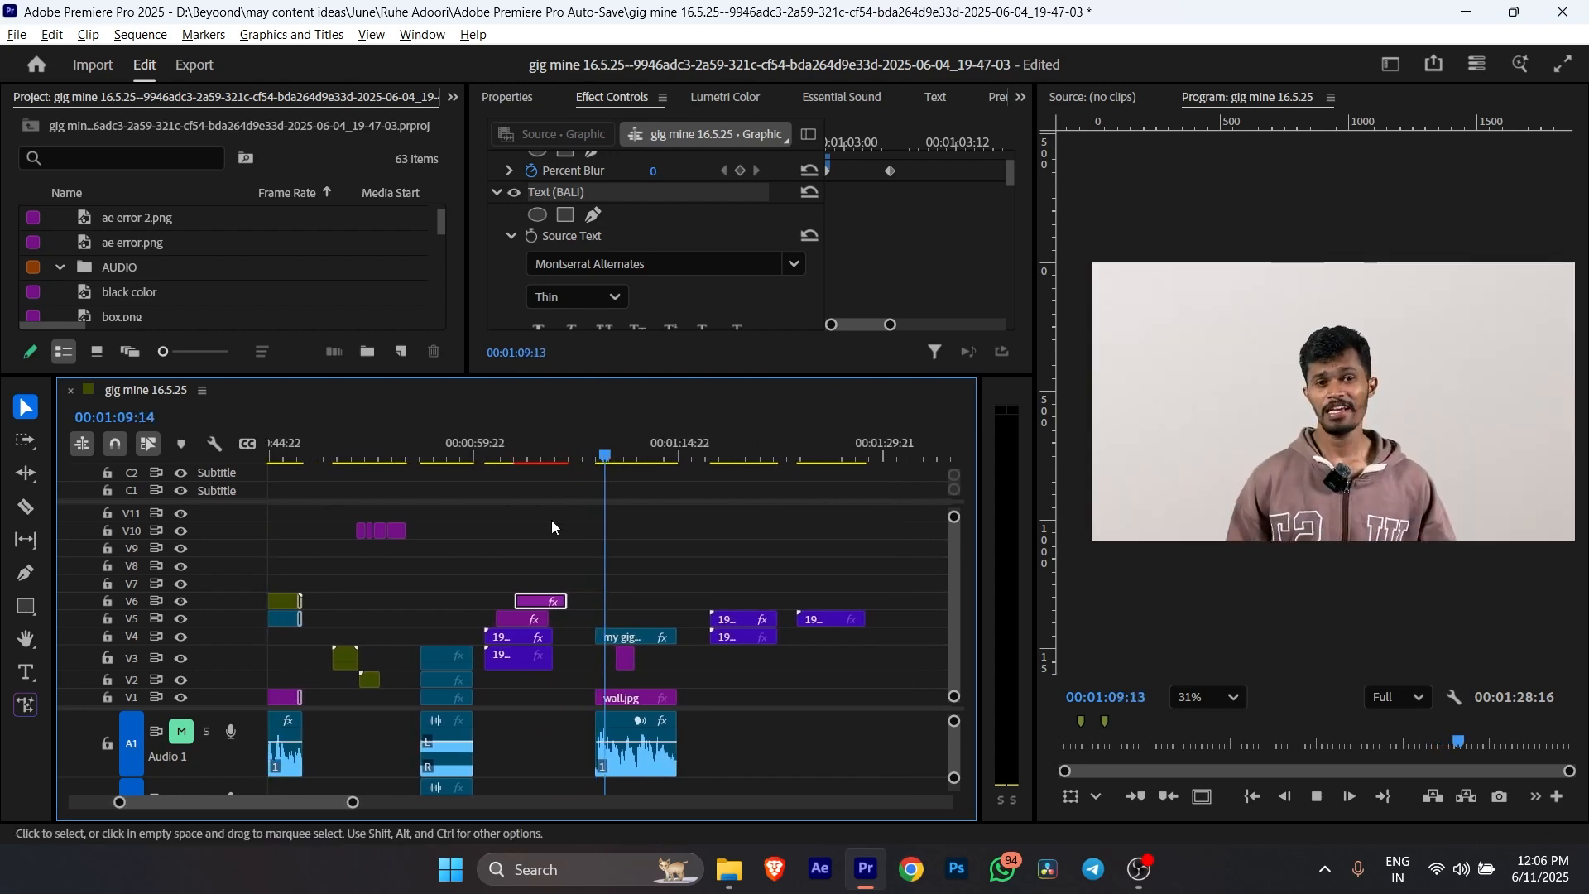
key("space")
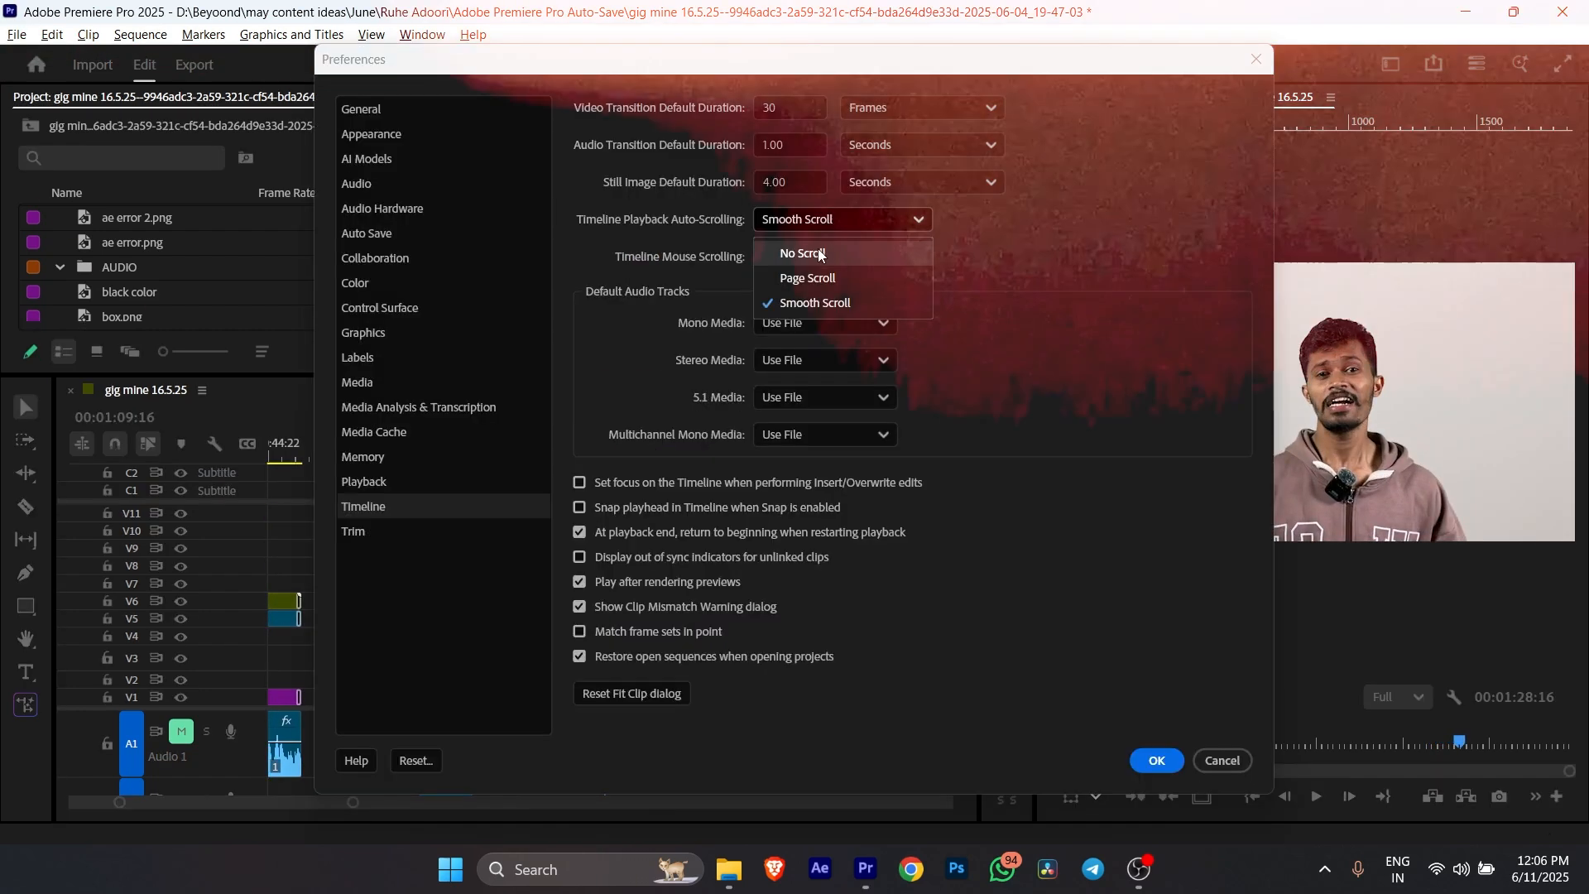
Set Timeline Playback Auto-Scrolling to No Scroll in the Timeline preferences and apply it.
left_click(814, 251)
left_click(1159, 765)
Play the sequence to check the No Scroll behaviour and bring the playhead back to 00:01:08:12.
key("space")
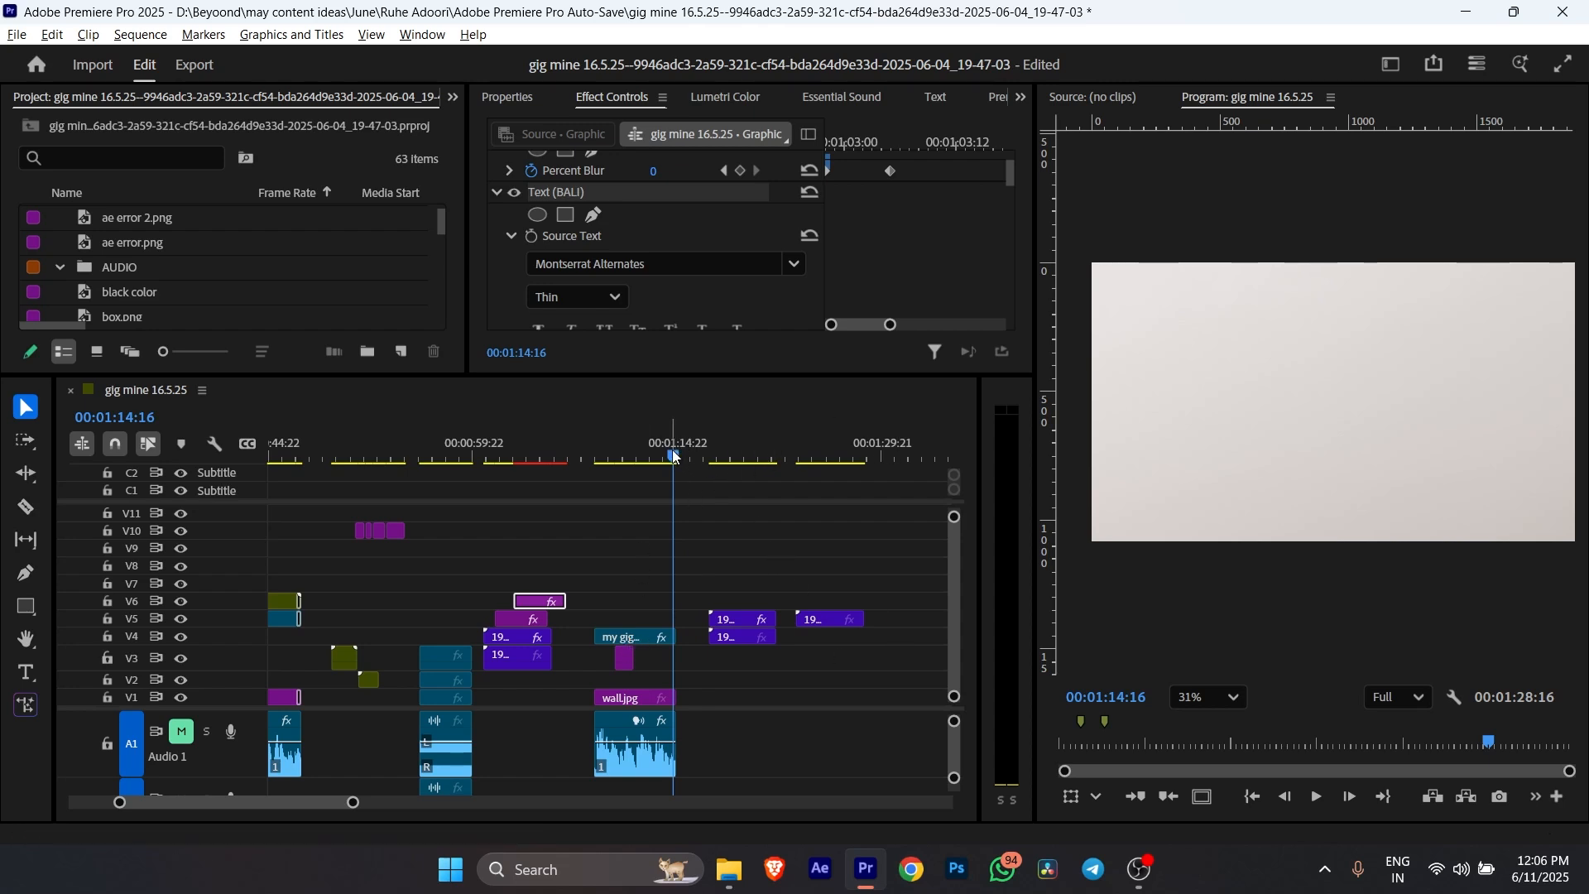
left_click_drag(676, 456, 588, 467)
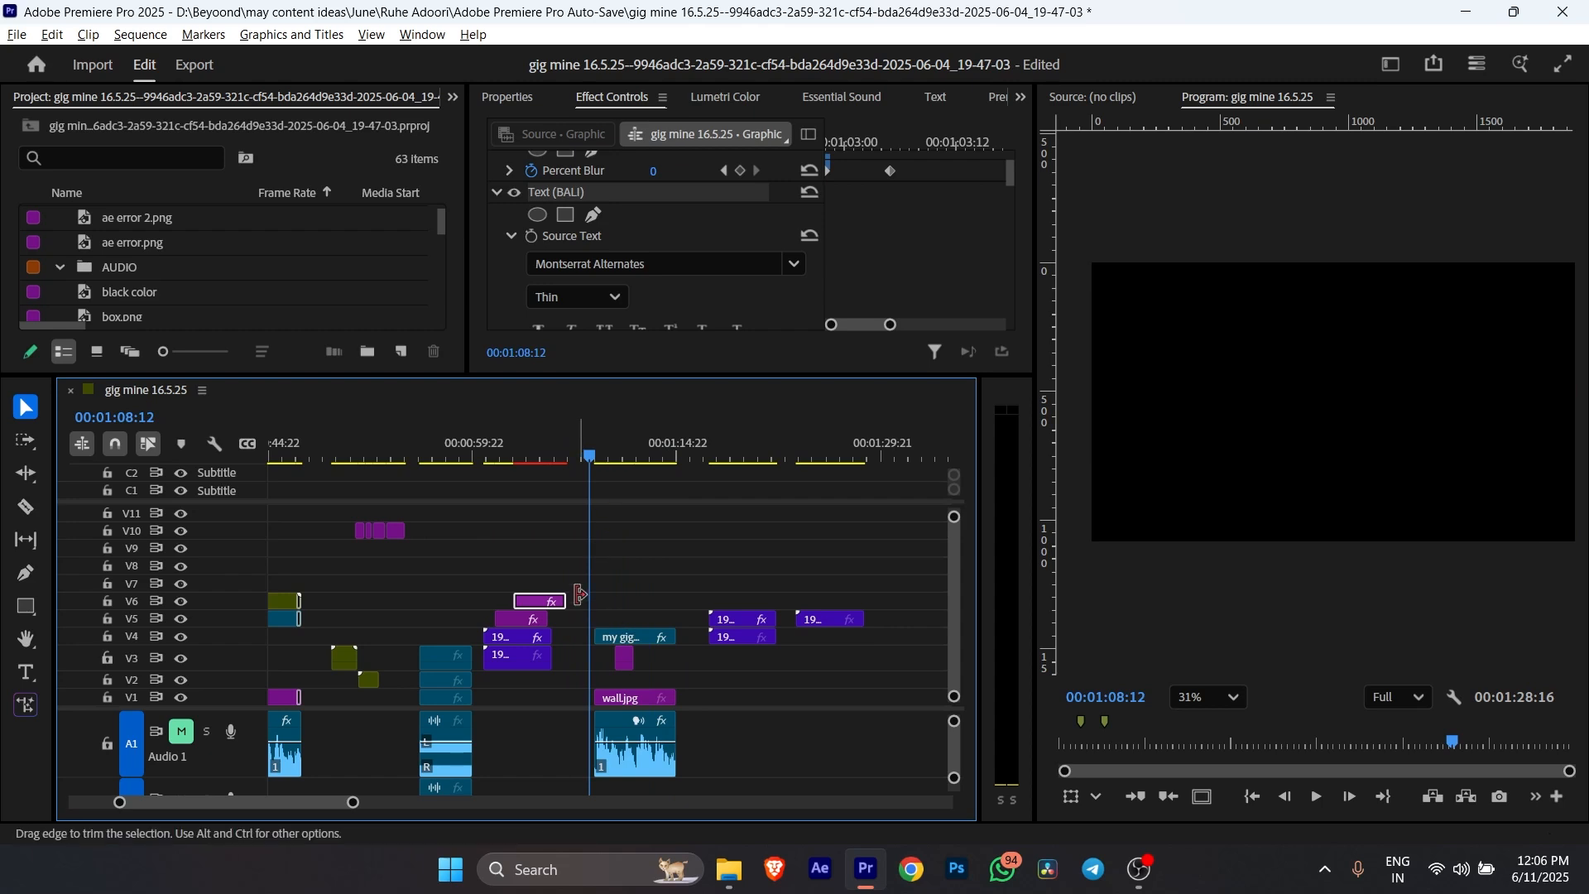
scroll(504, 583, "left", 1)
scroll(550, 573, "right", 2)
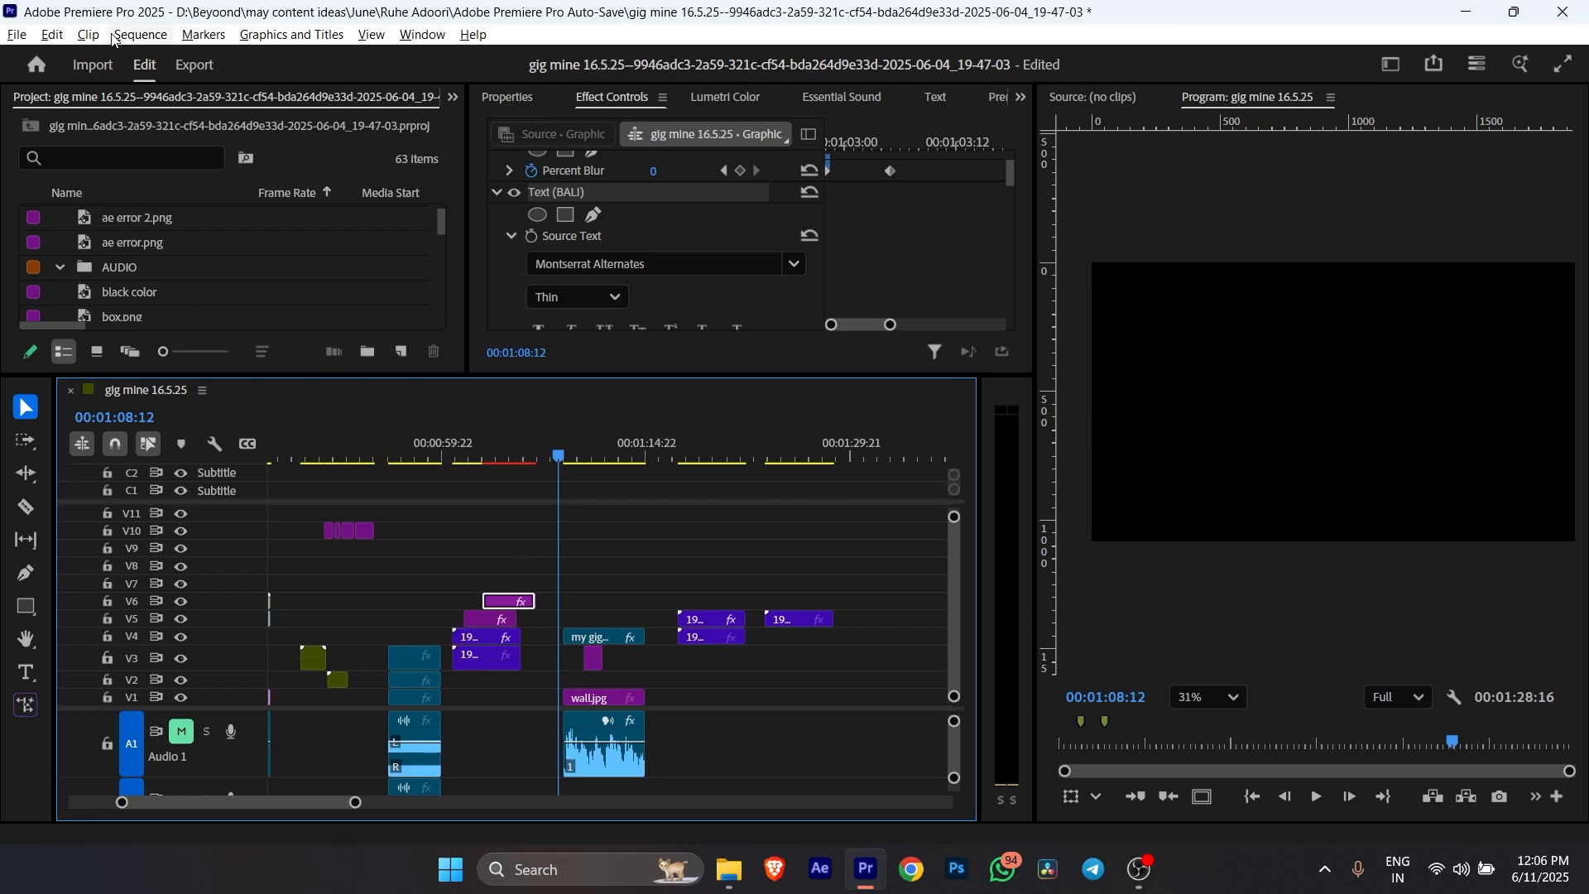
Set Timeline Playback Auto-Scrolling to Smooth Scroll in the Timeline preferences.
left_click(52, 34)
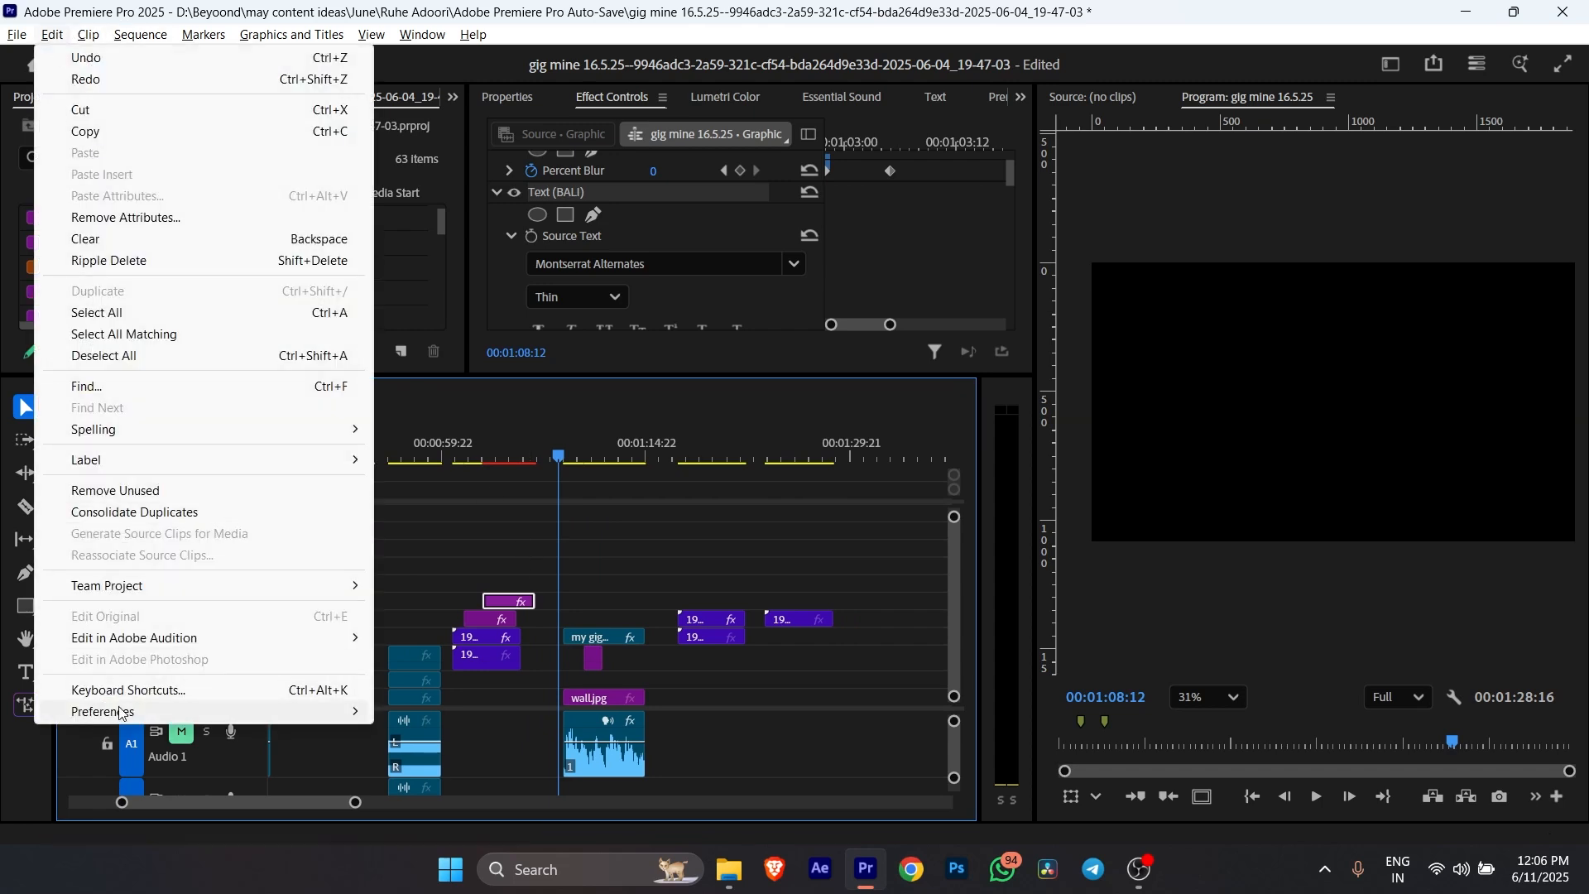
mouse_move(124, 711)
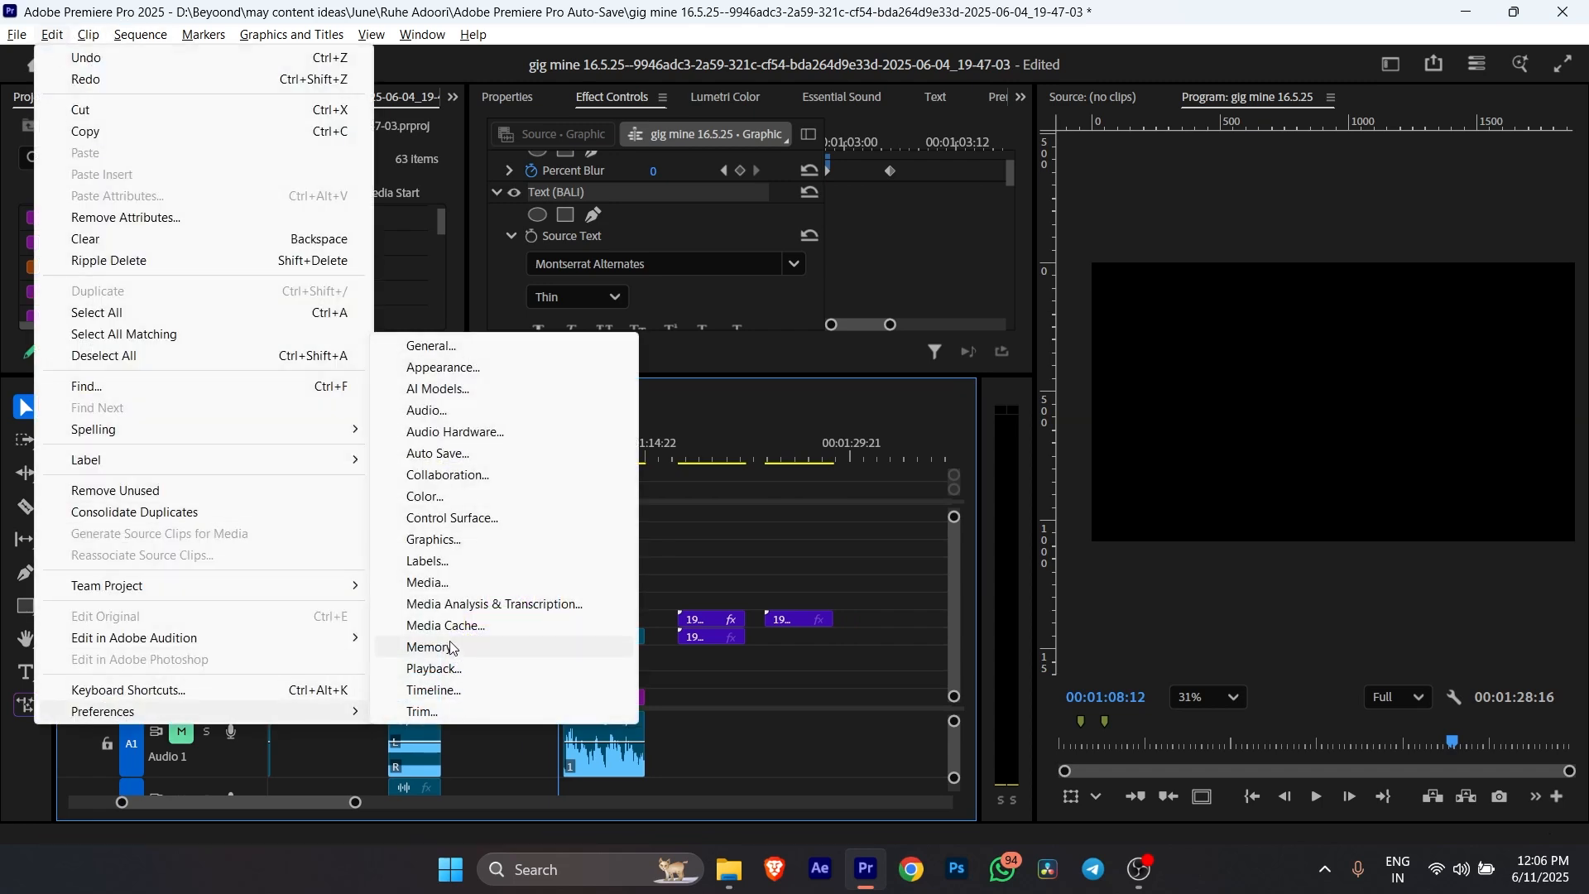
left_click(429, 691)
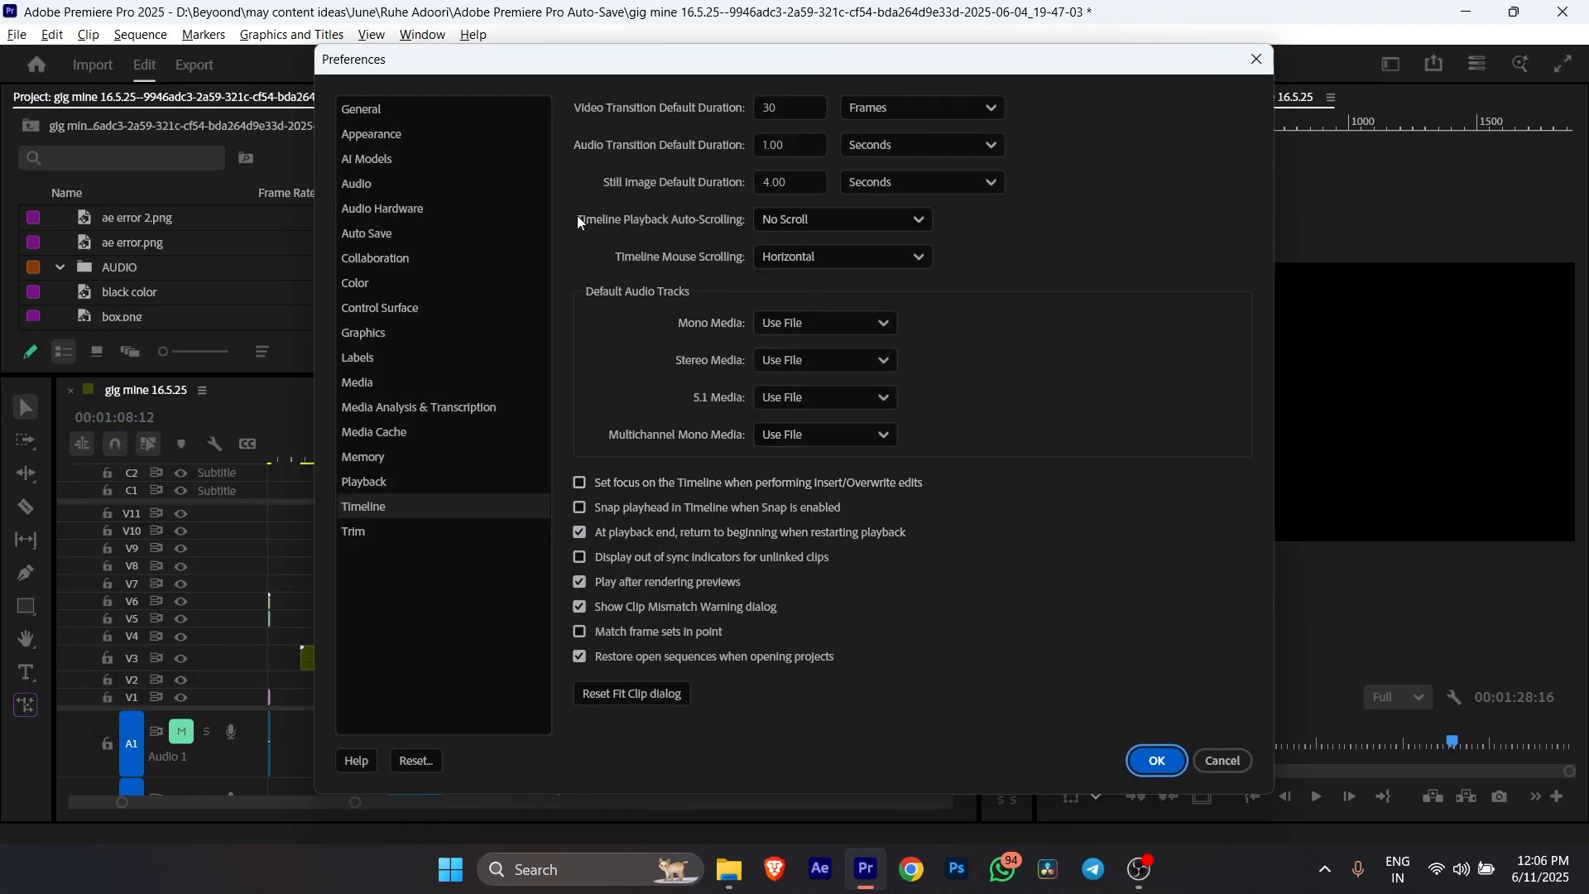
left_click(791, 222)
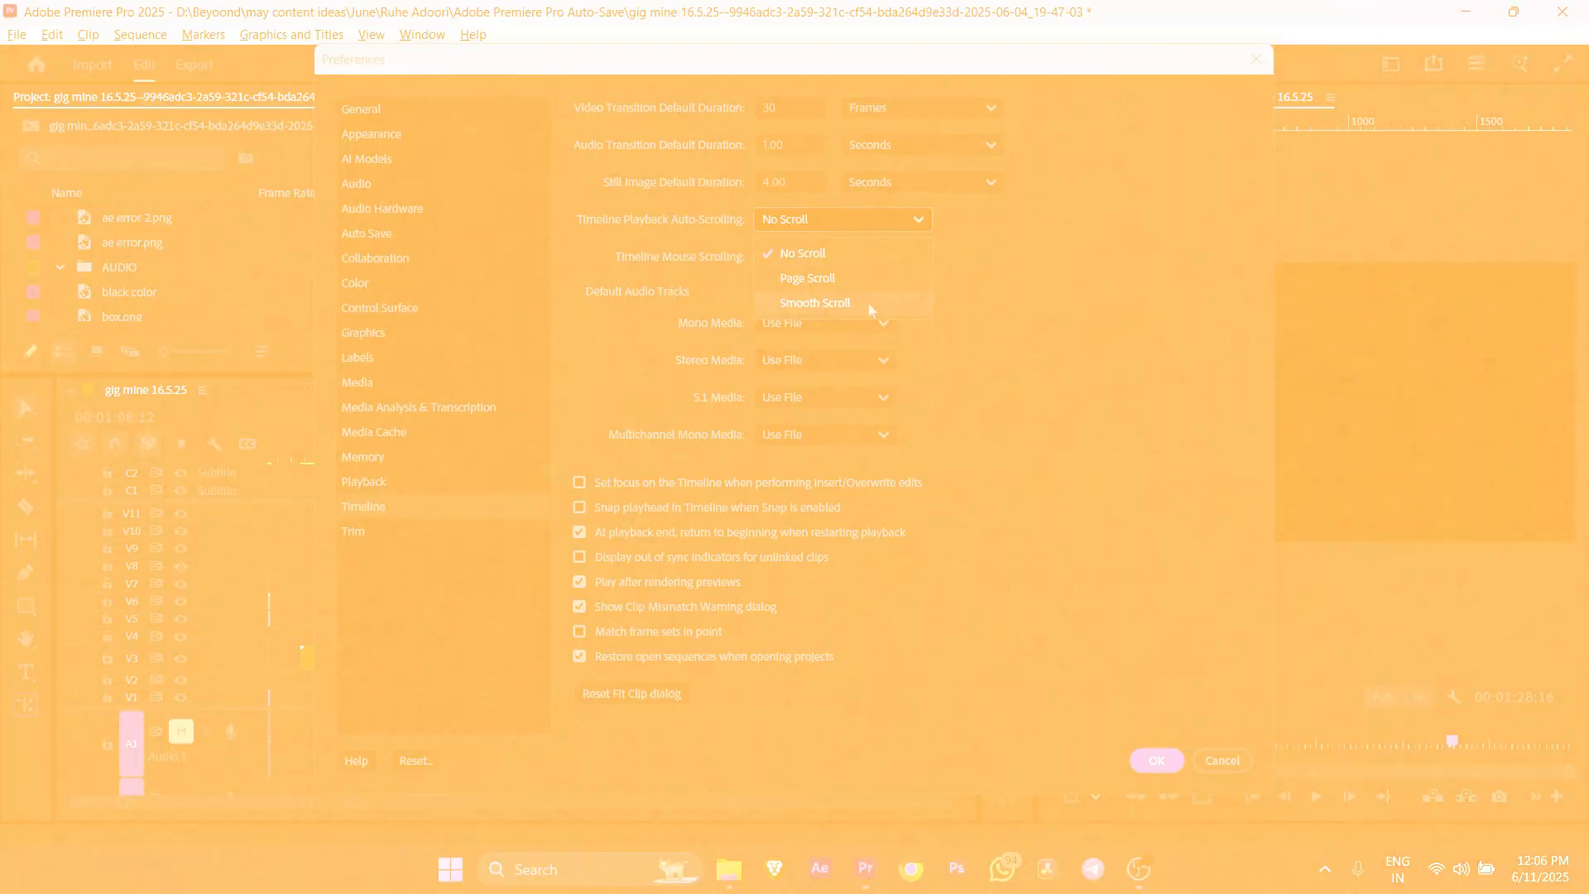
left_click(869, 299)
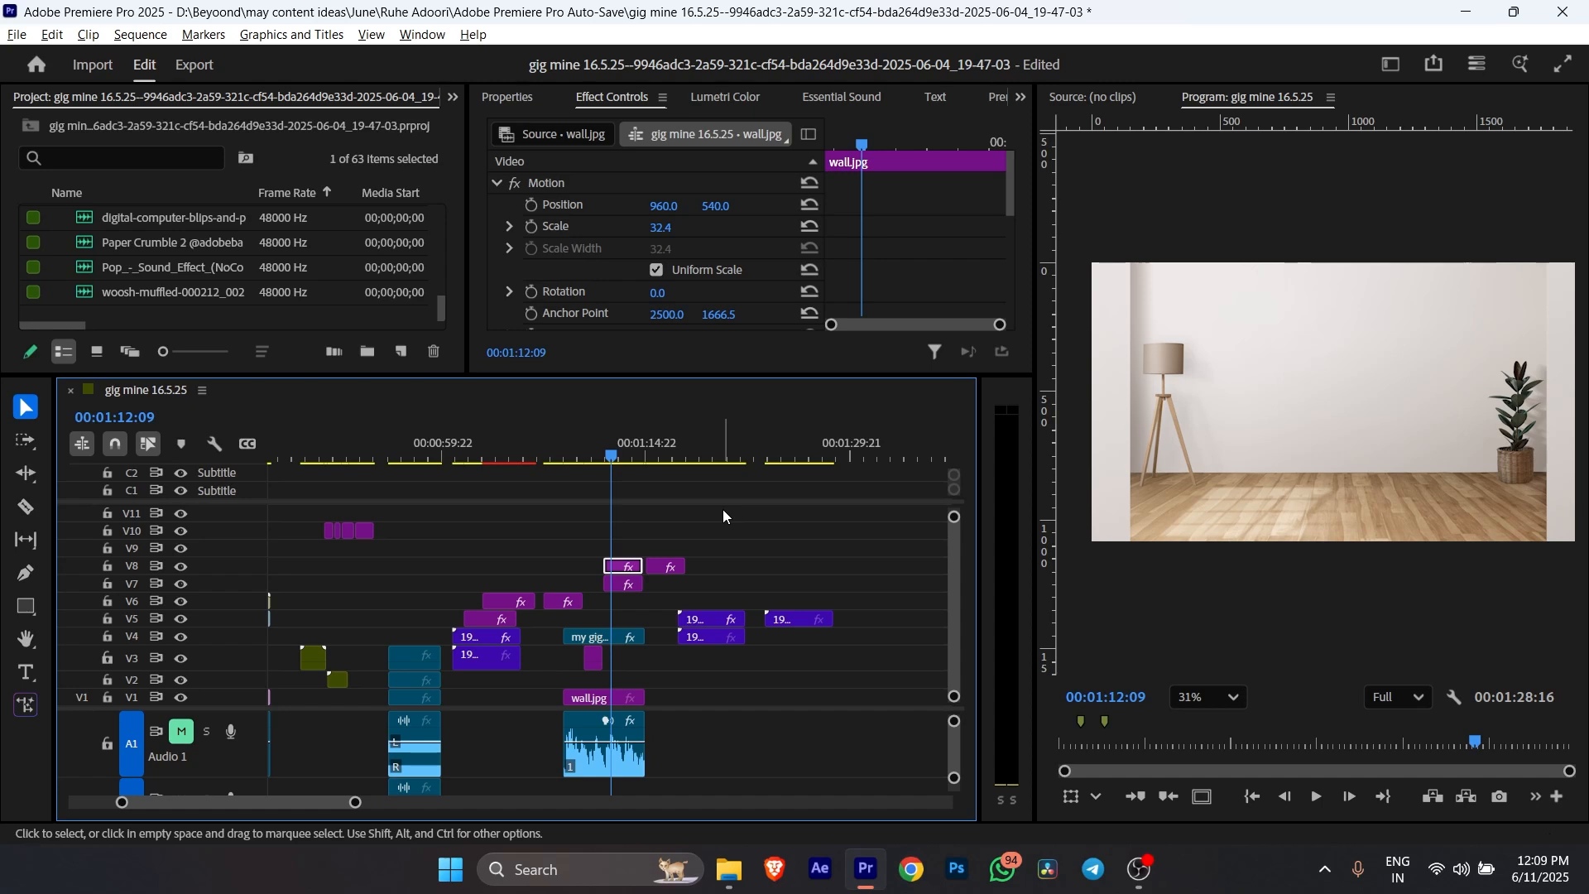
left_click(578, 455)
left_click(17, 34)
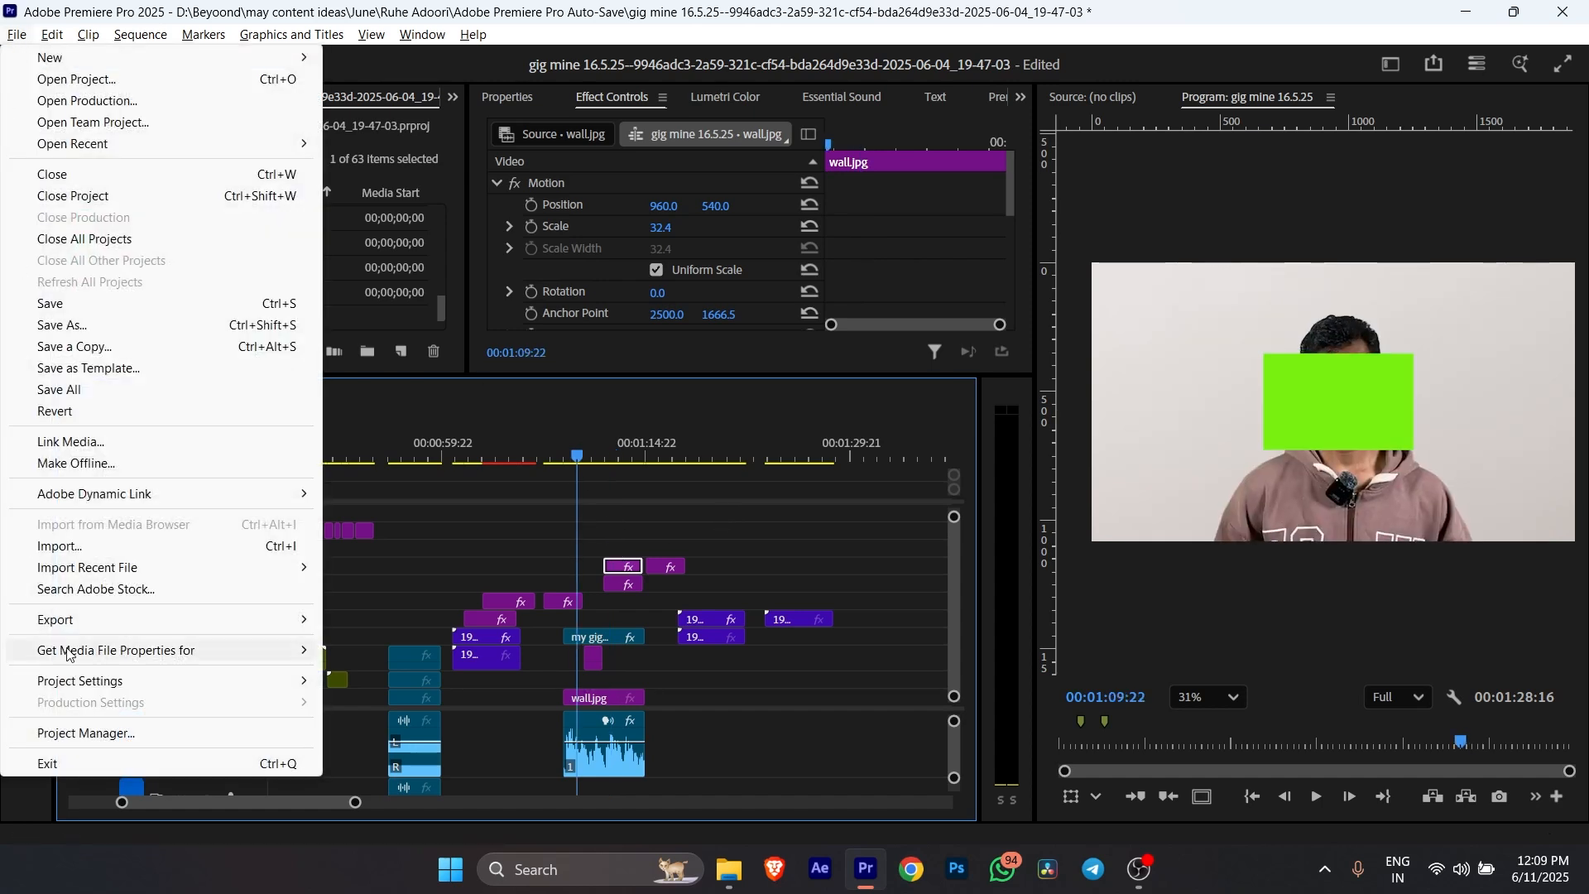
mouse_move(95, 622)
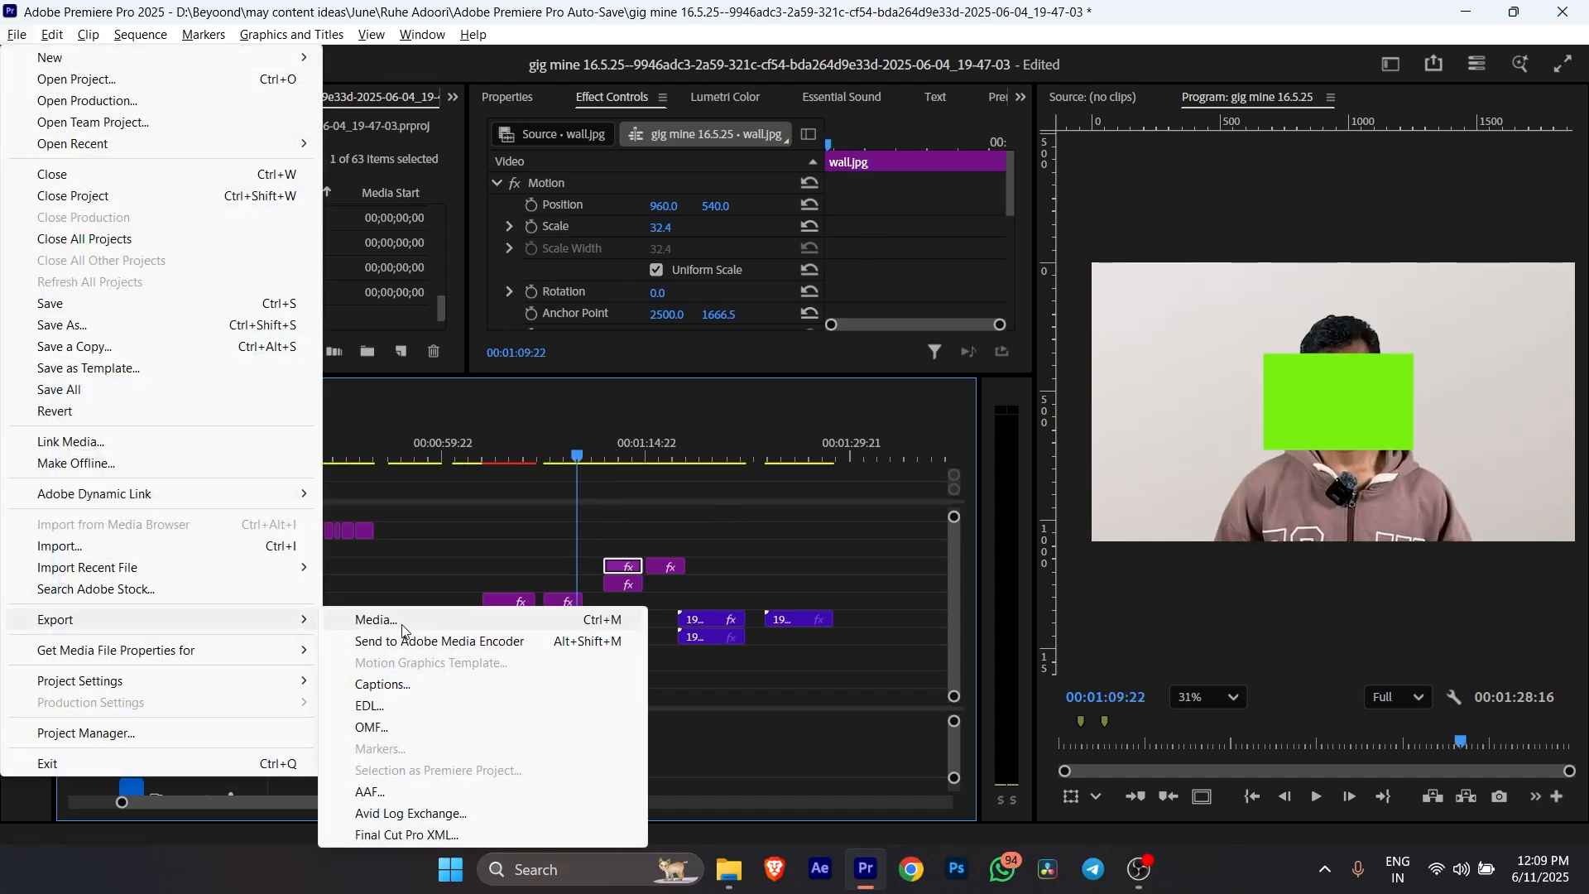
left_click(707, 533)
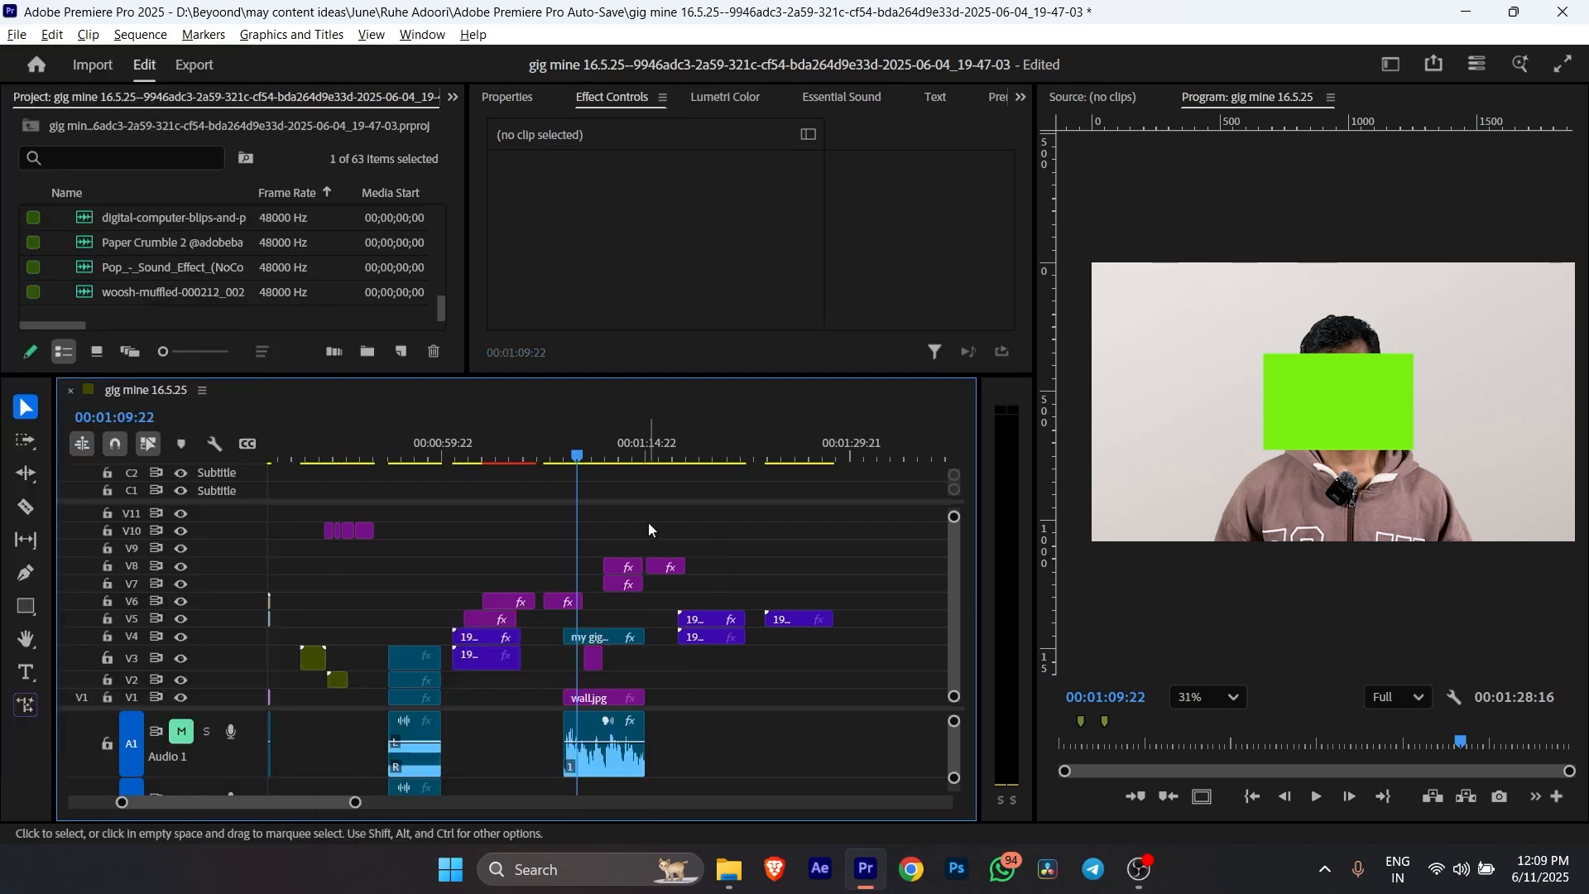
Mark the sequence's In point at 00:01:08:05 and its Out point at 00:01:16:04.
left_click(554, 454)
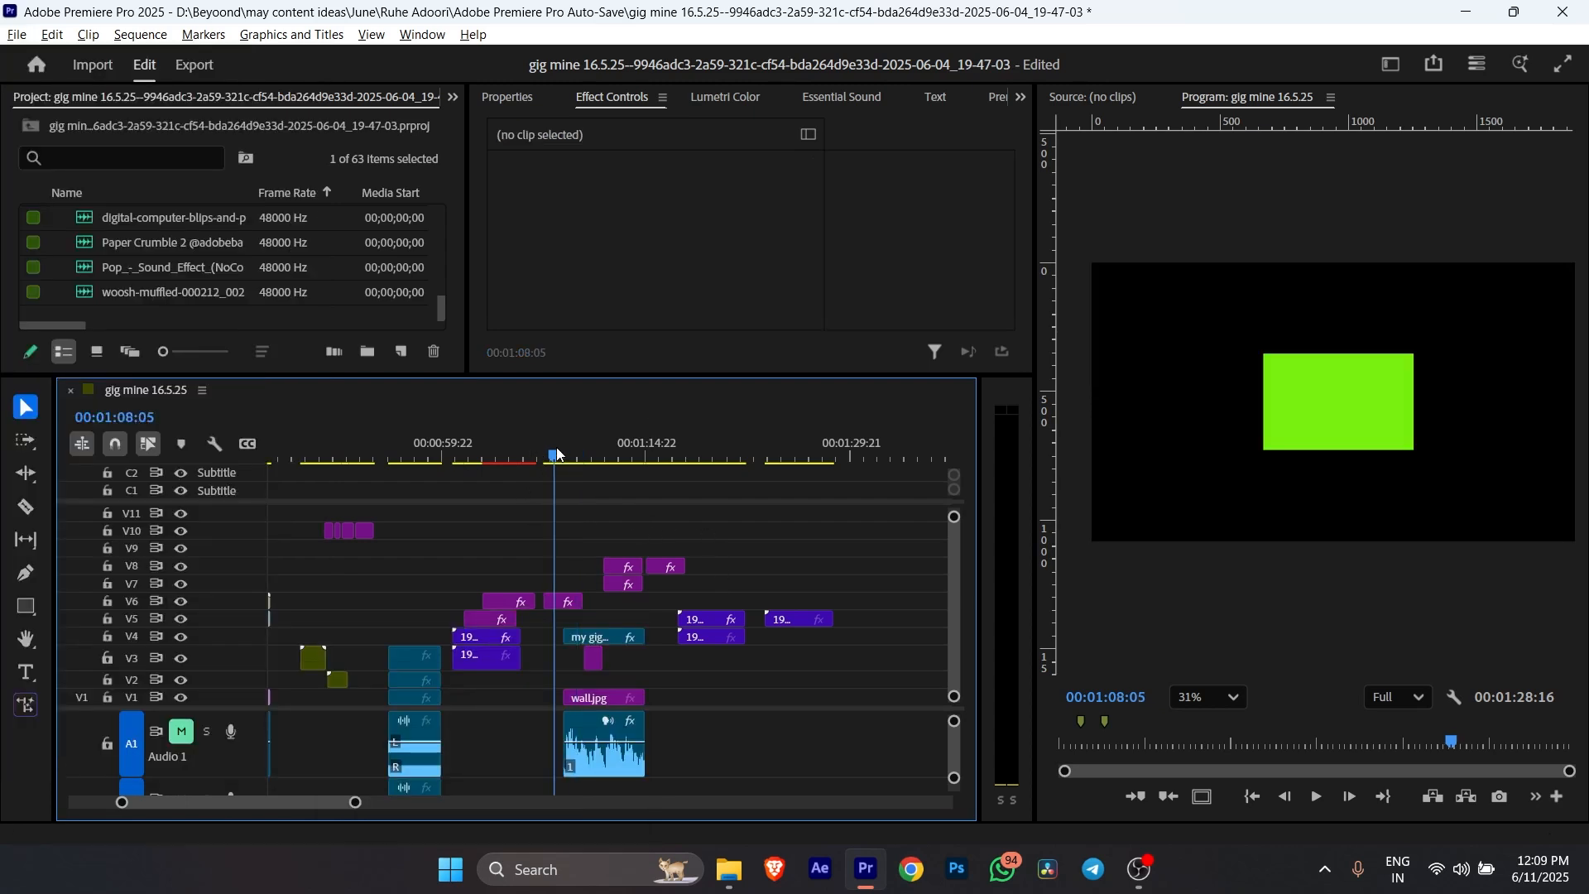
key("i")
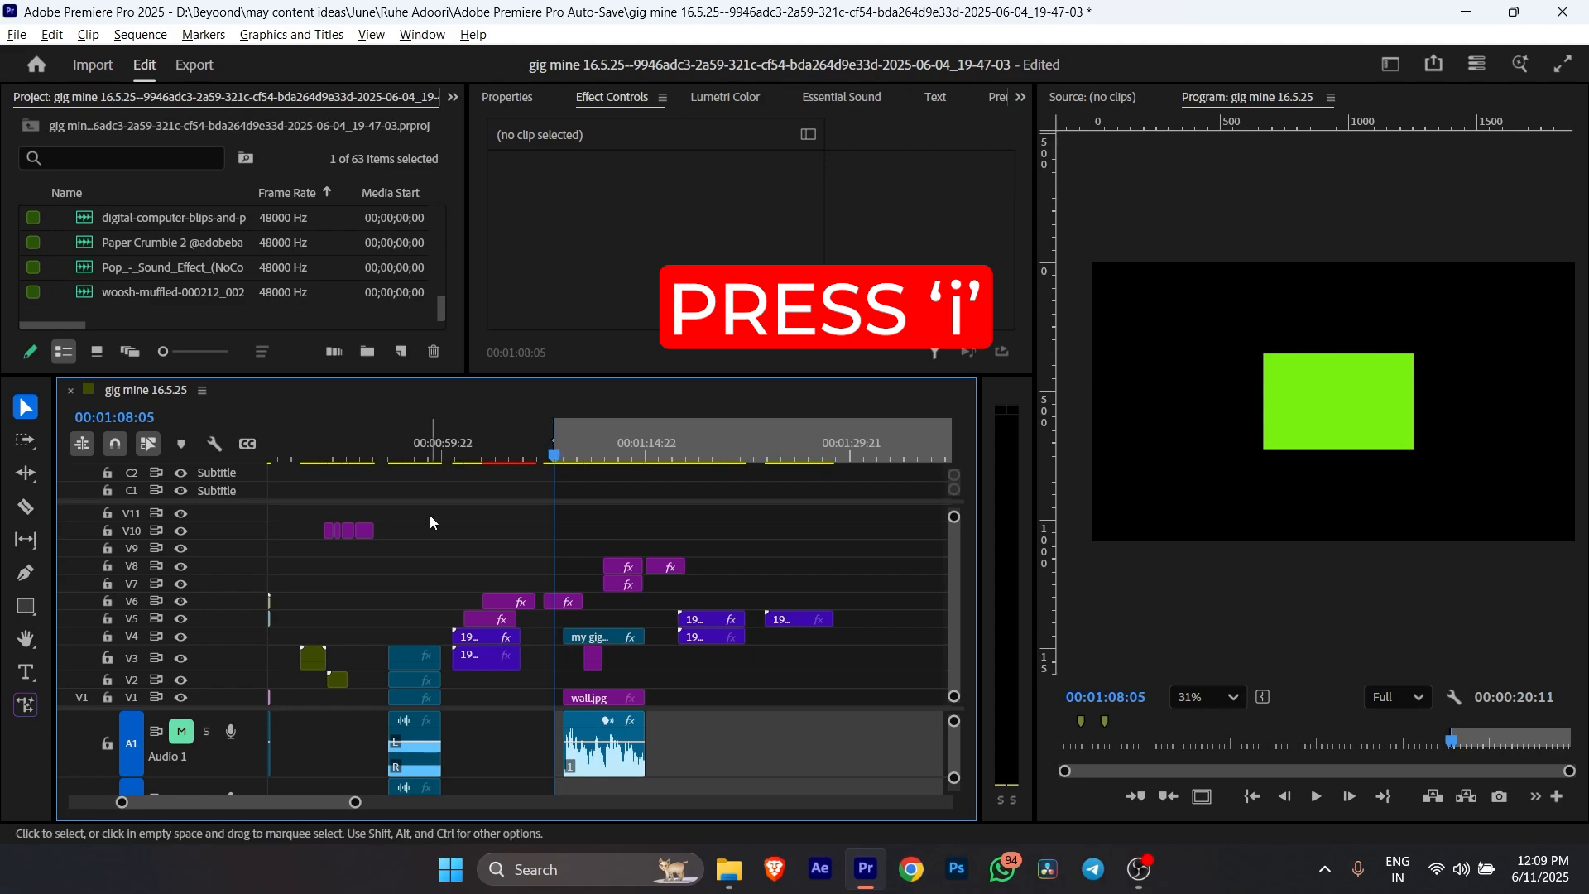
scroll(473, 494, "down", 2)
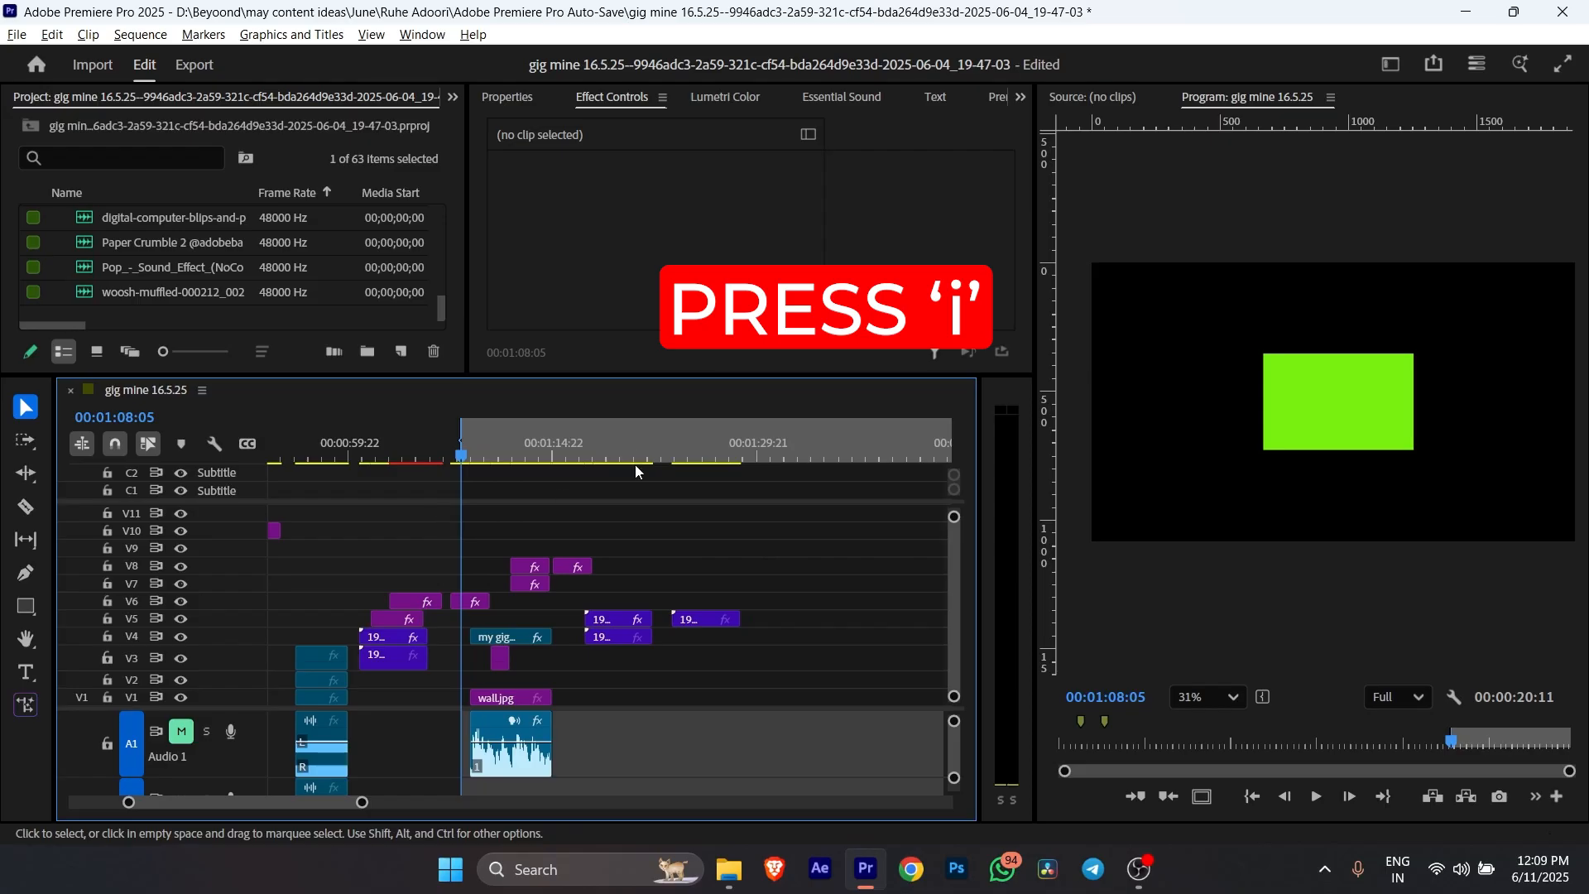
left_click(571, 452)
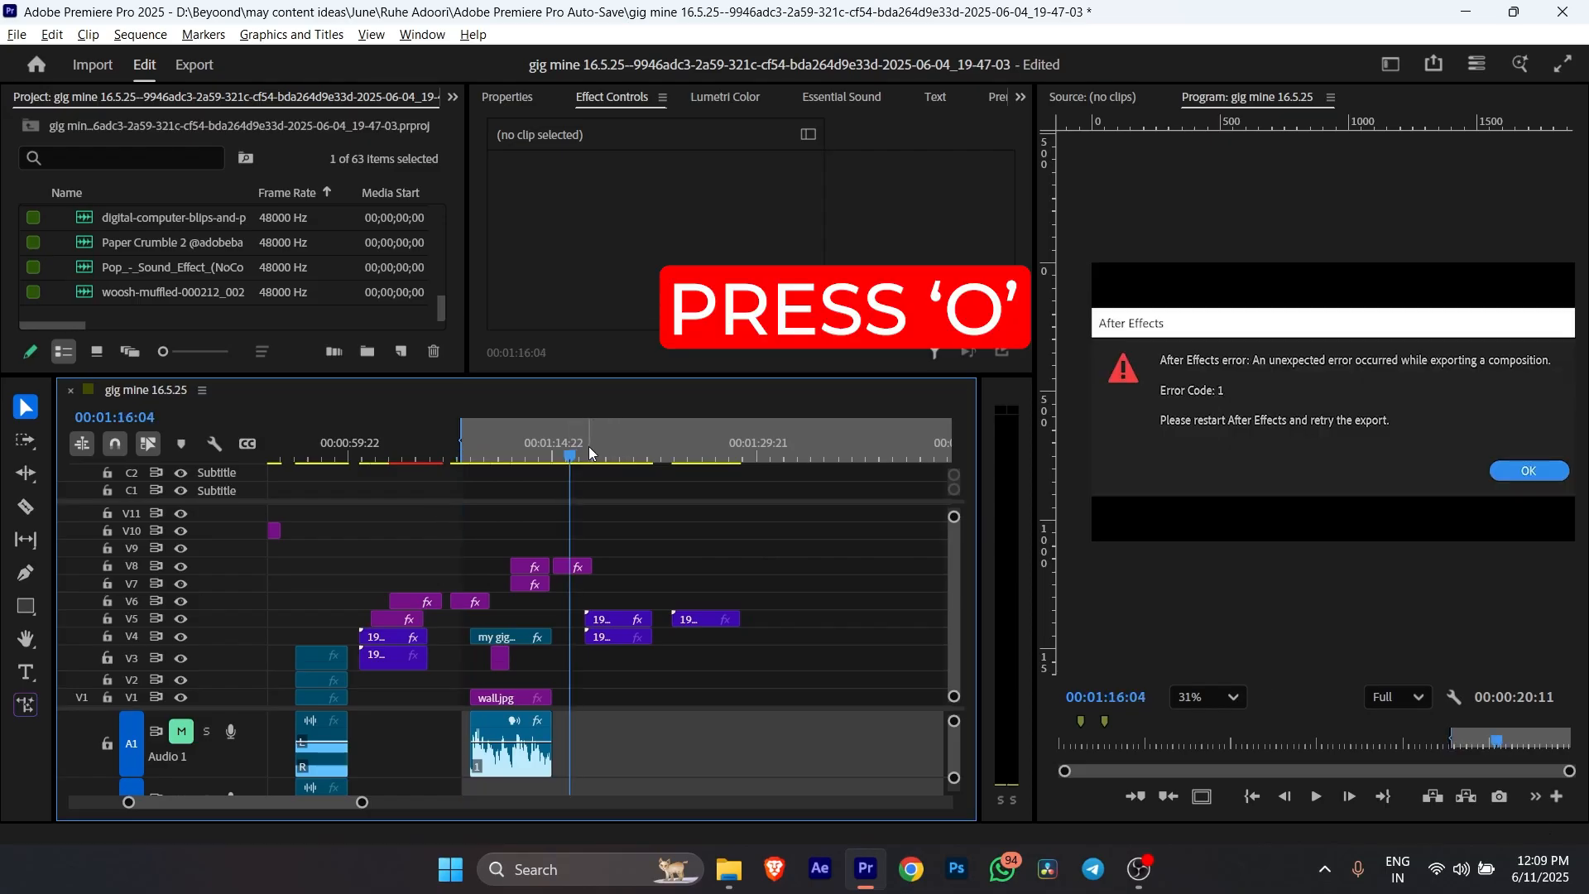
key("o")
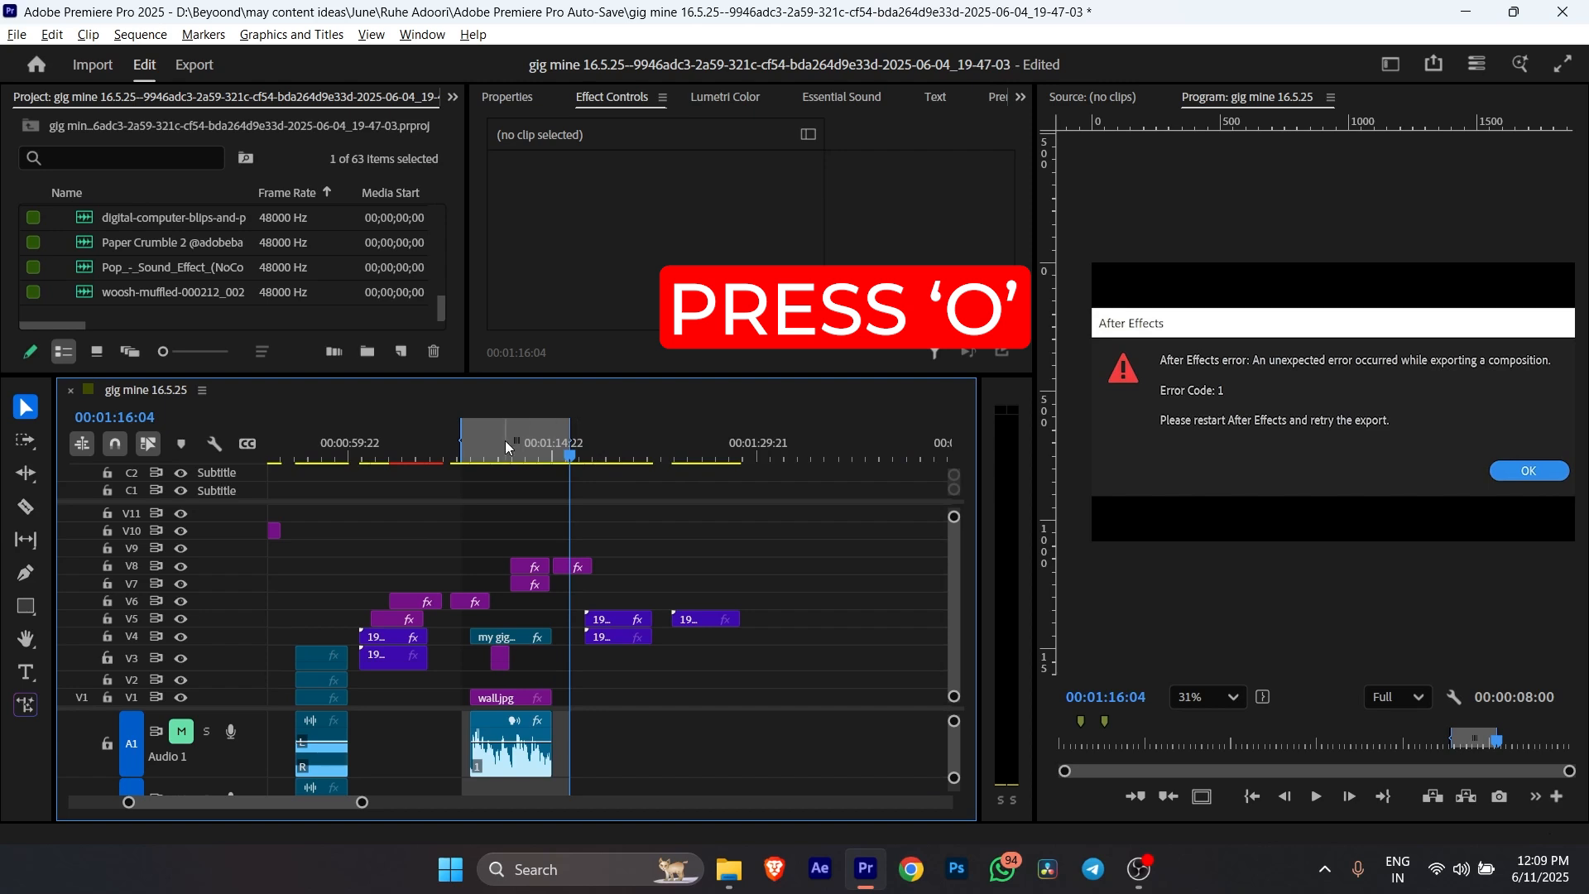
Open the media export settings with the playhead at 00:01:13:19 and choose the Match Source - Adaptive High Bitrate preset.
mouse_move(536, 448)
left_mouse_down()
mouse_move(486, 448)
mouse_move(542, 461)
left_mouse_up()
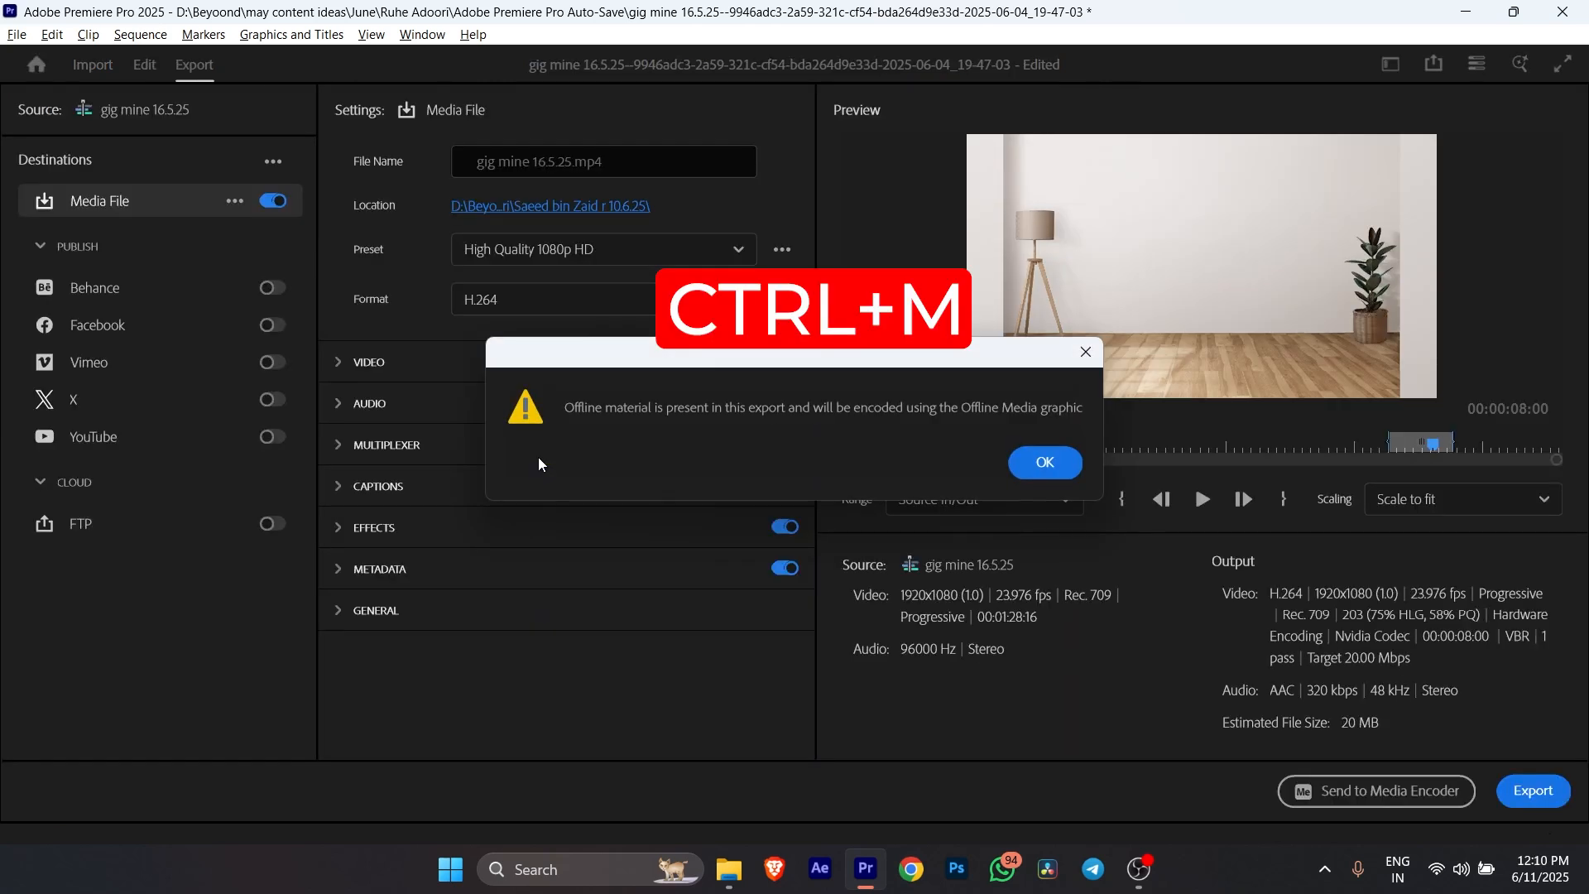
left_click(1045, 462)
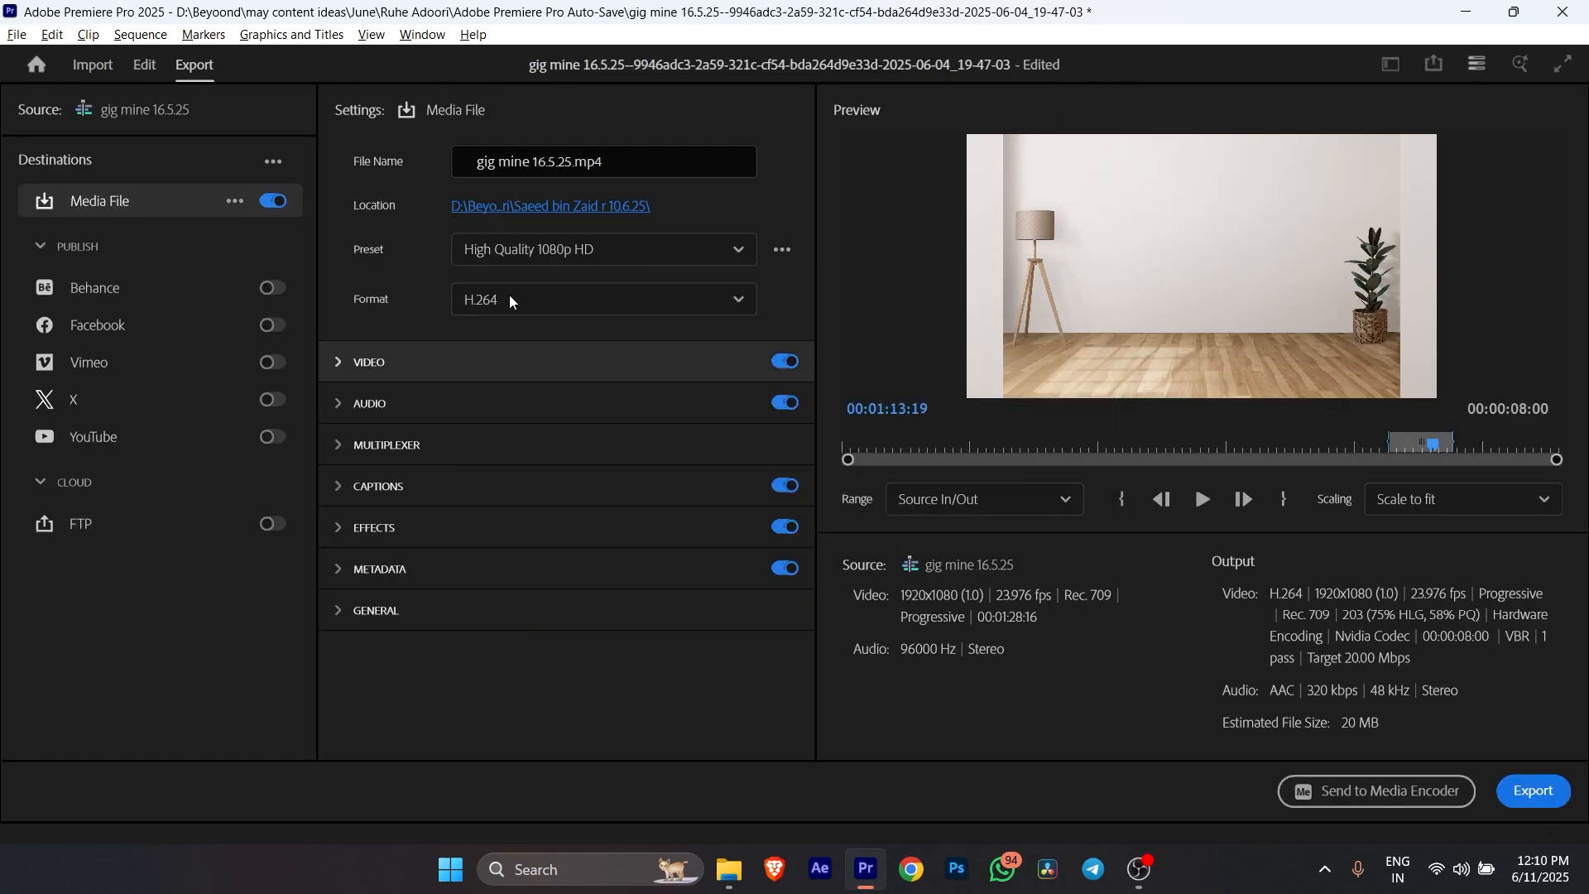
left_click(582, 262)
scroll(522, 658, "down", 1)
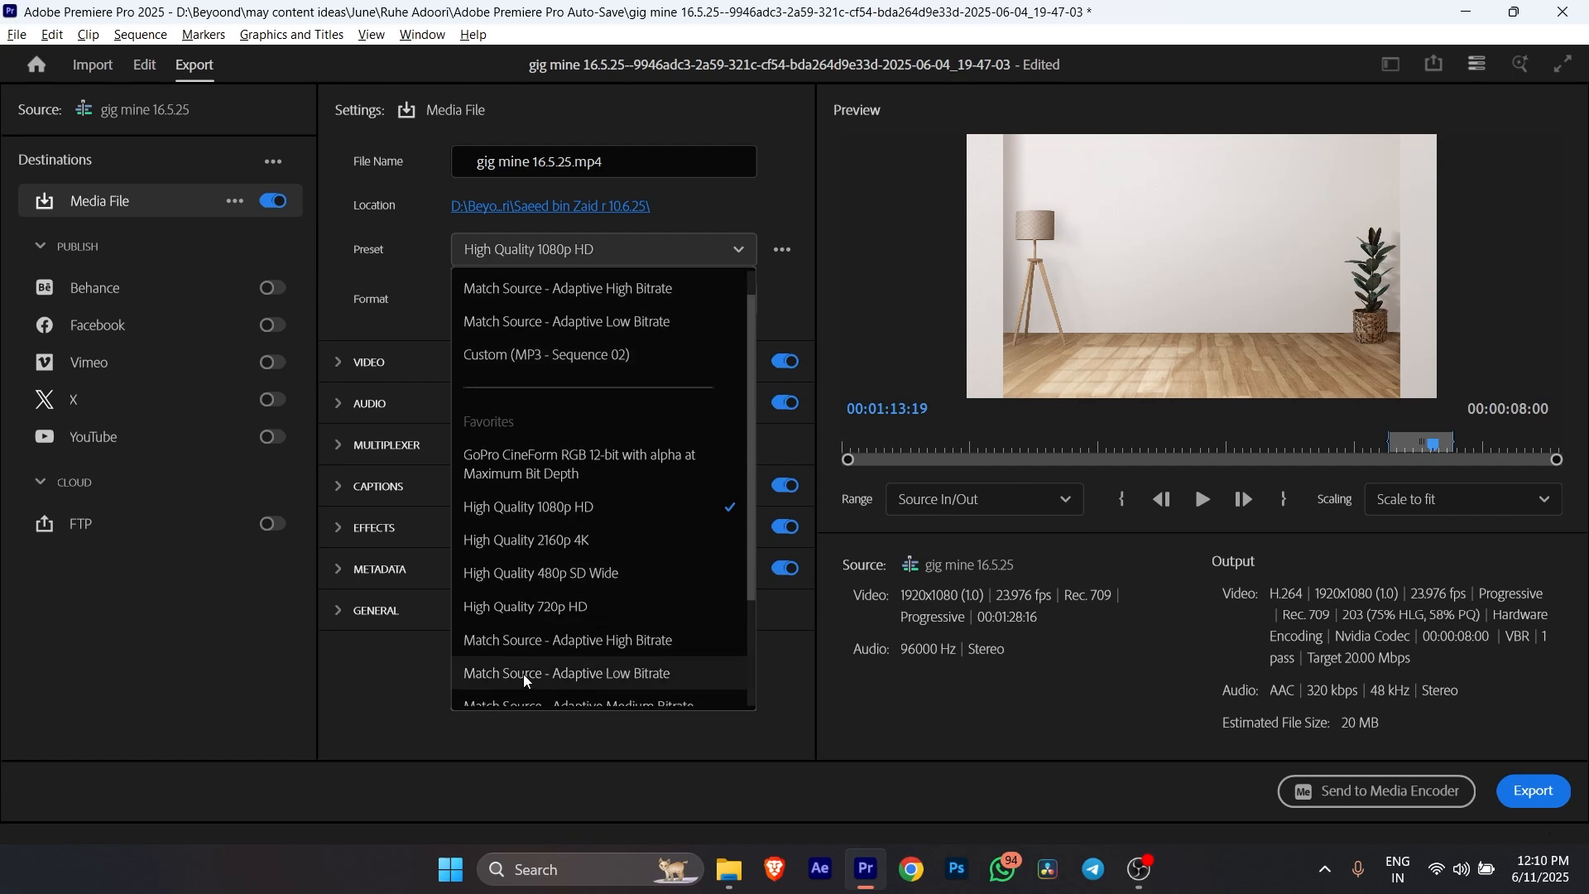
left_click(534, 641)
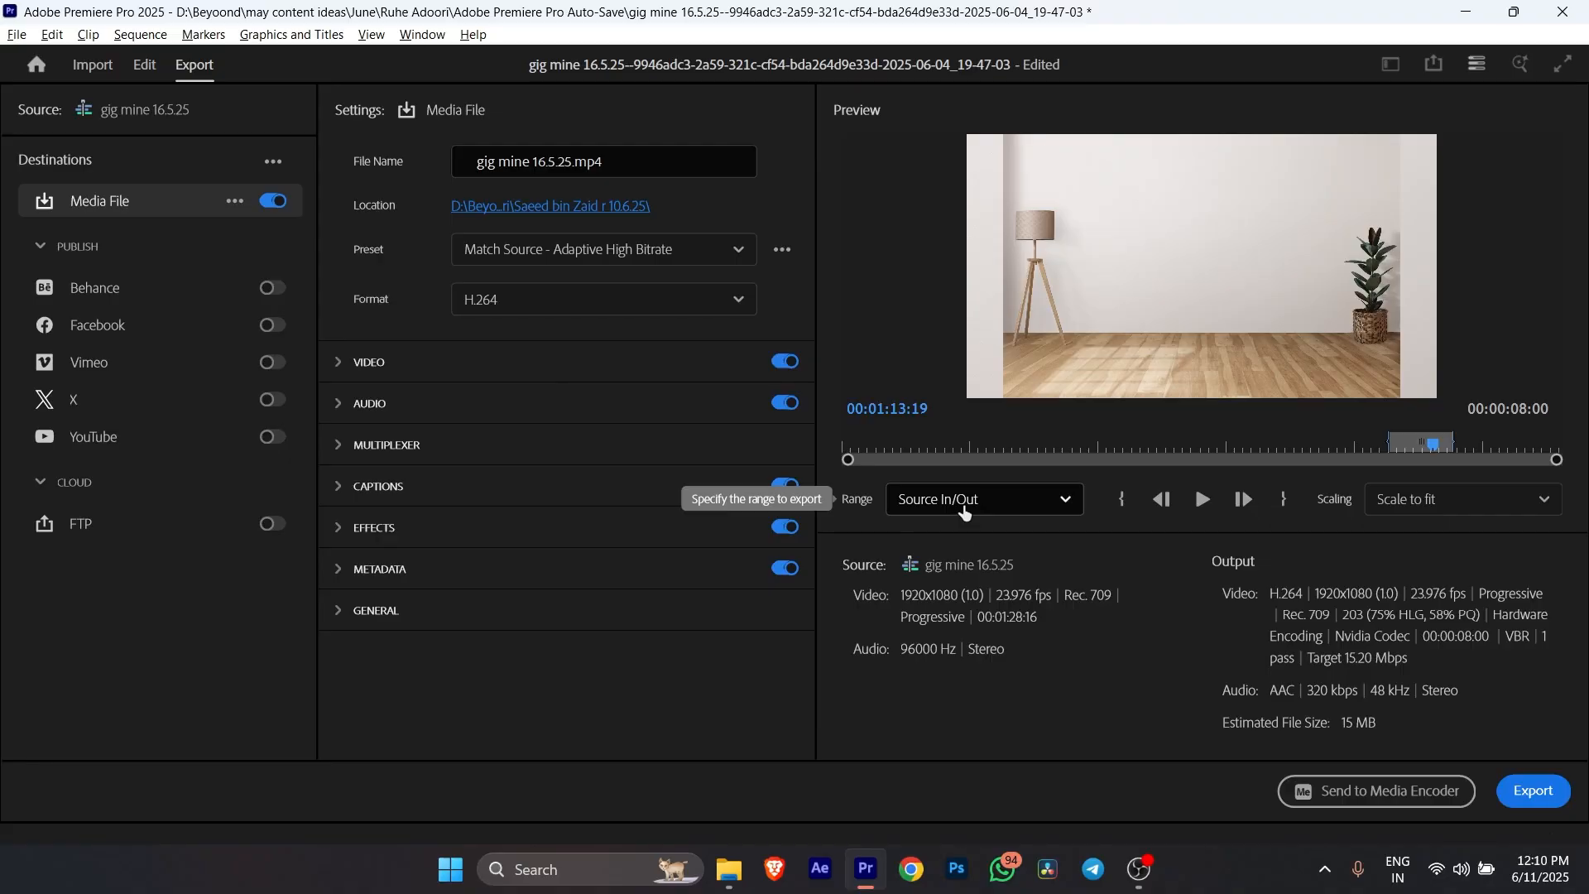
Switch the export range between Entire Source and Source In/Out to compare them, ending on Entire Source.
left_click(965, 513)
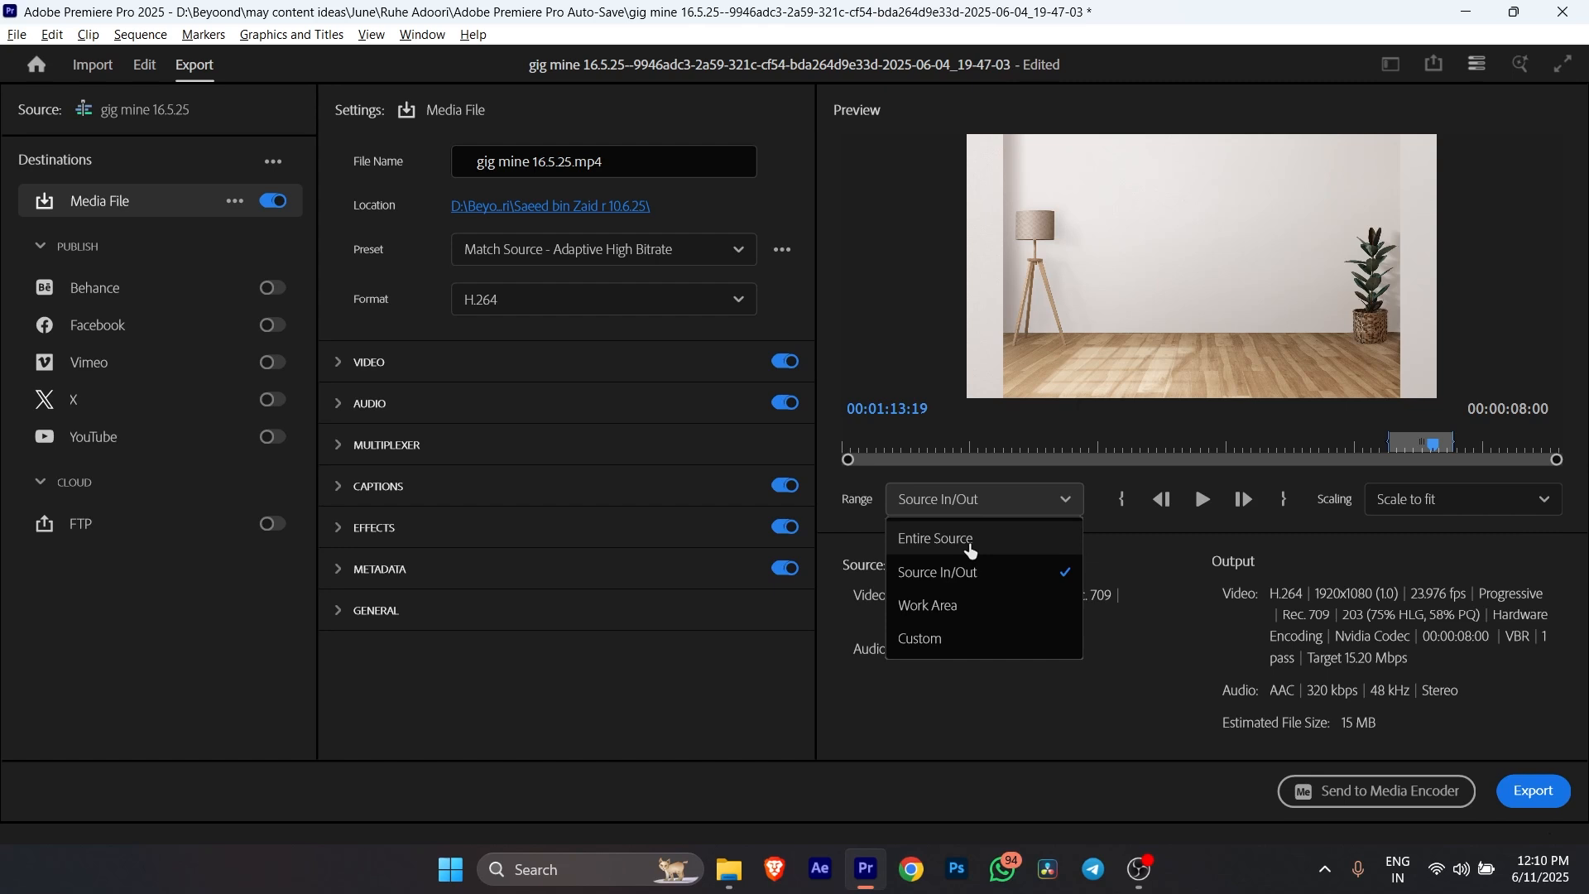
left_click(971, 550)
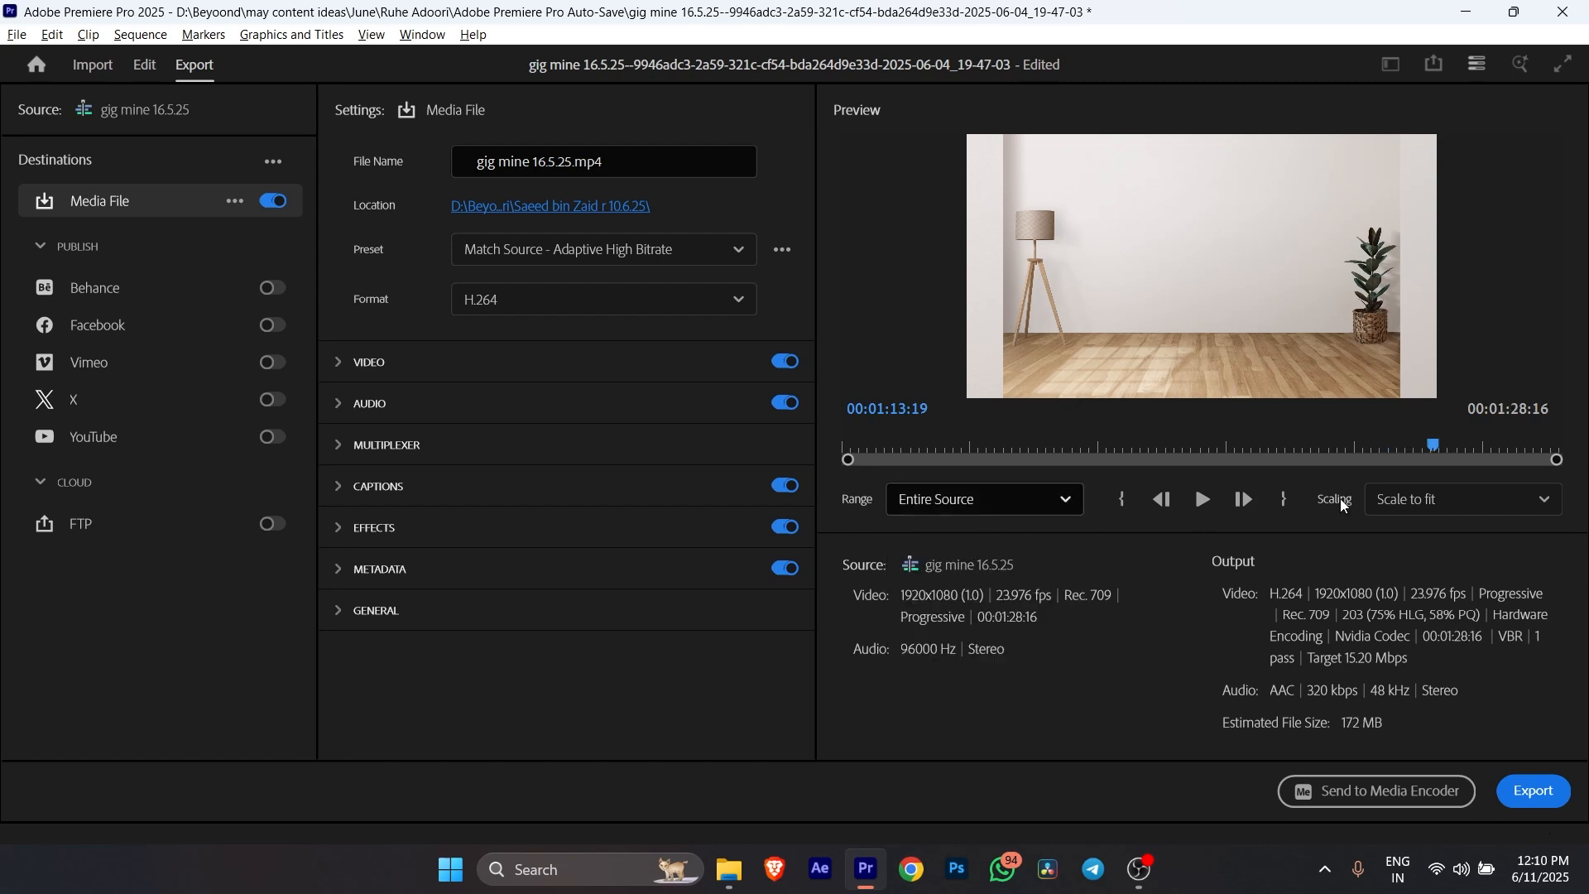
left_click(951, 502)
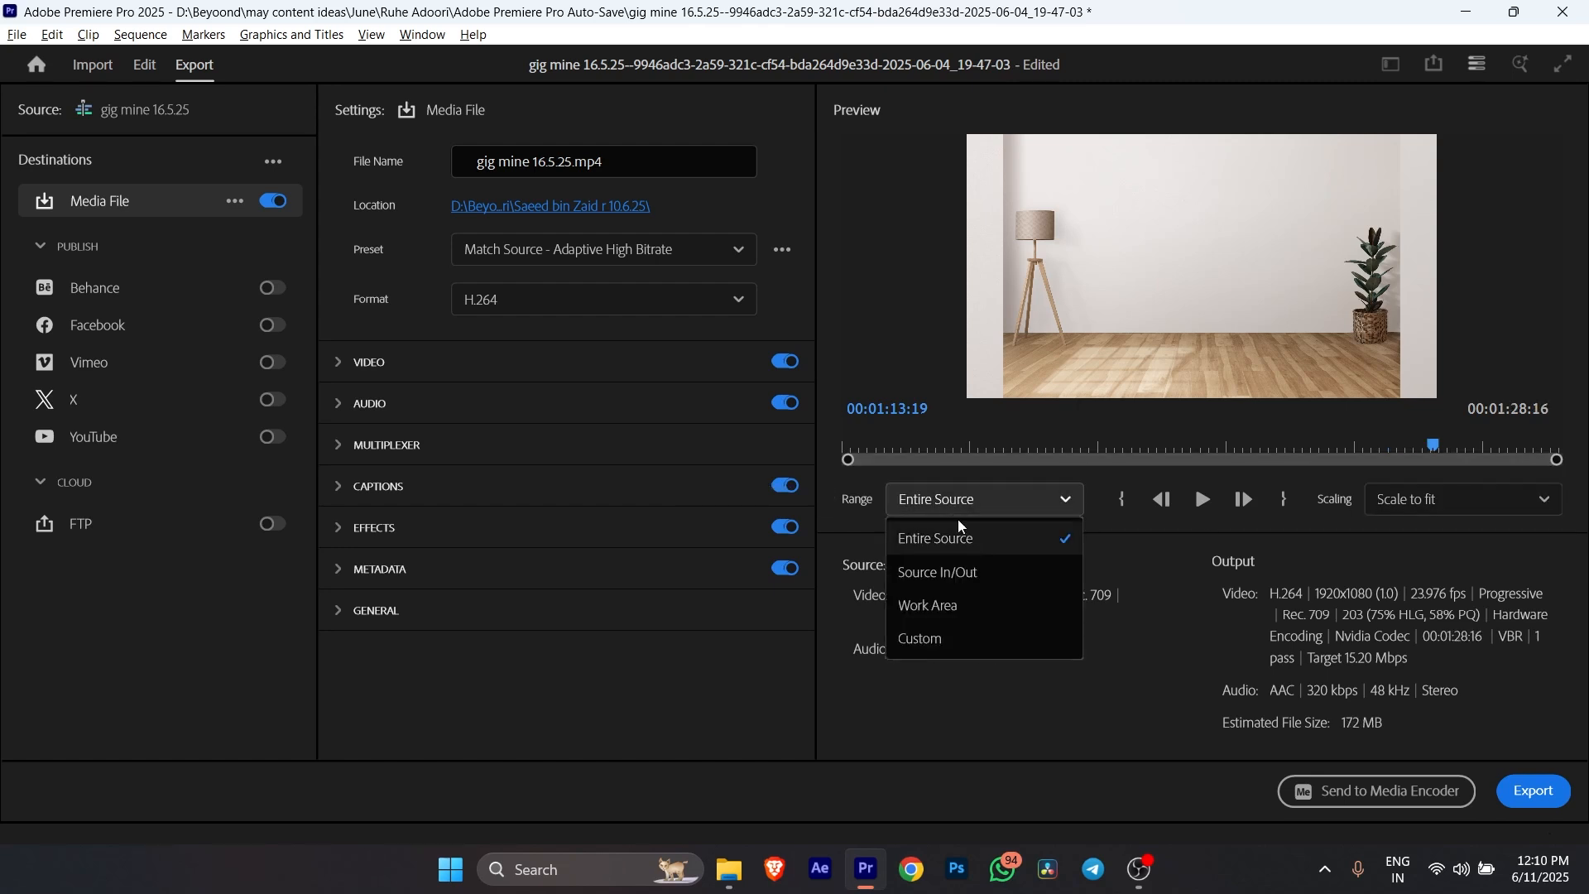
left_click(962, 574)
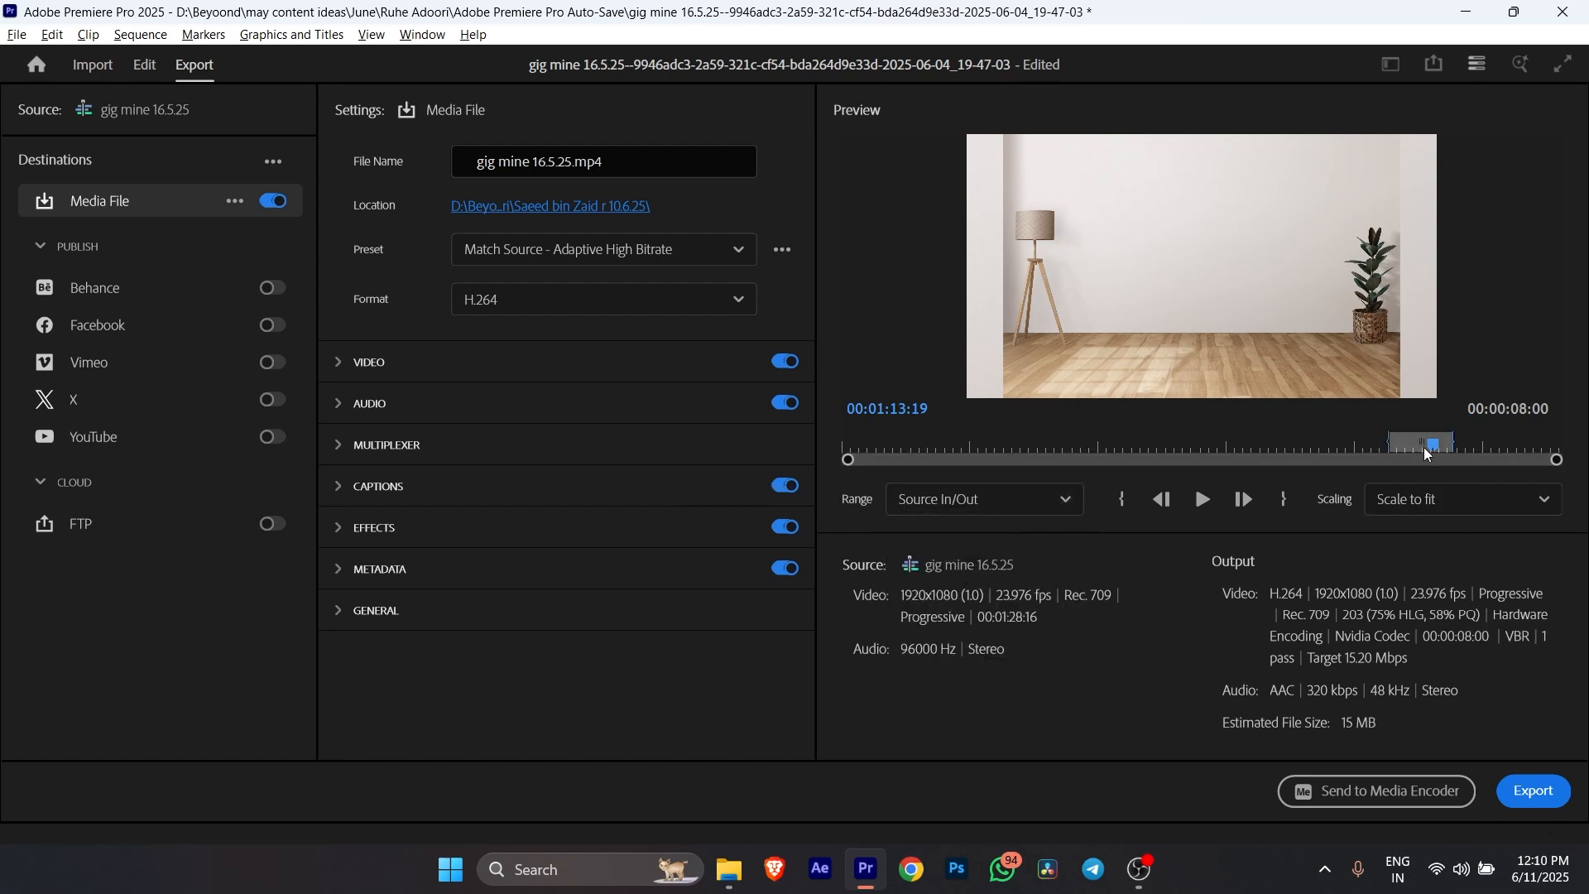
left_click(957, 501)
left_click(943, 539)
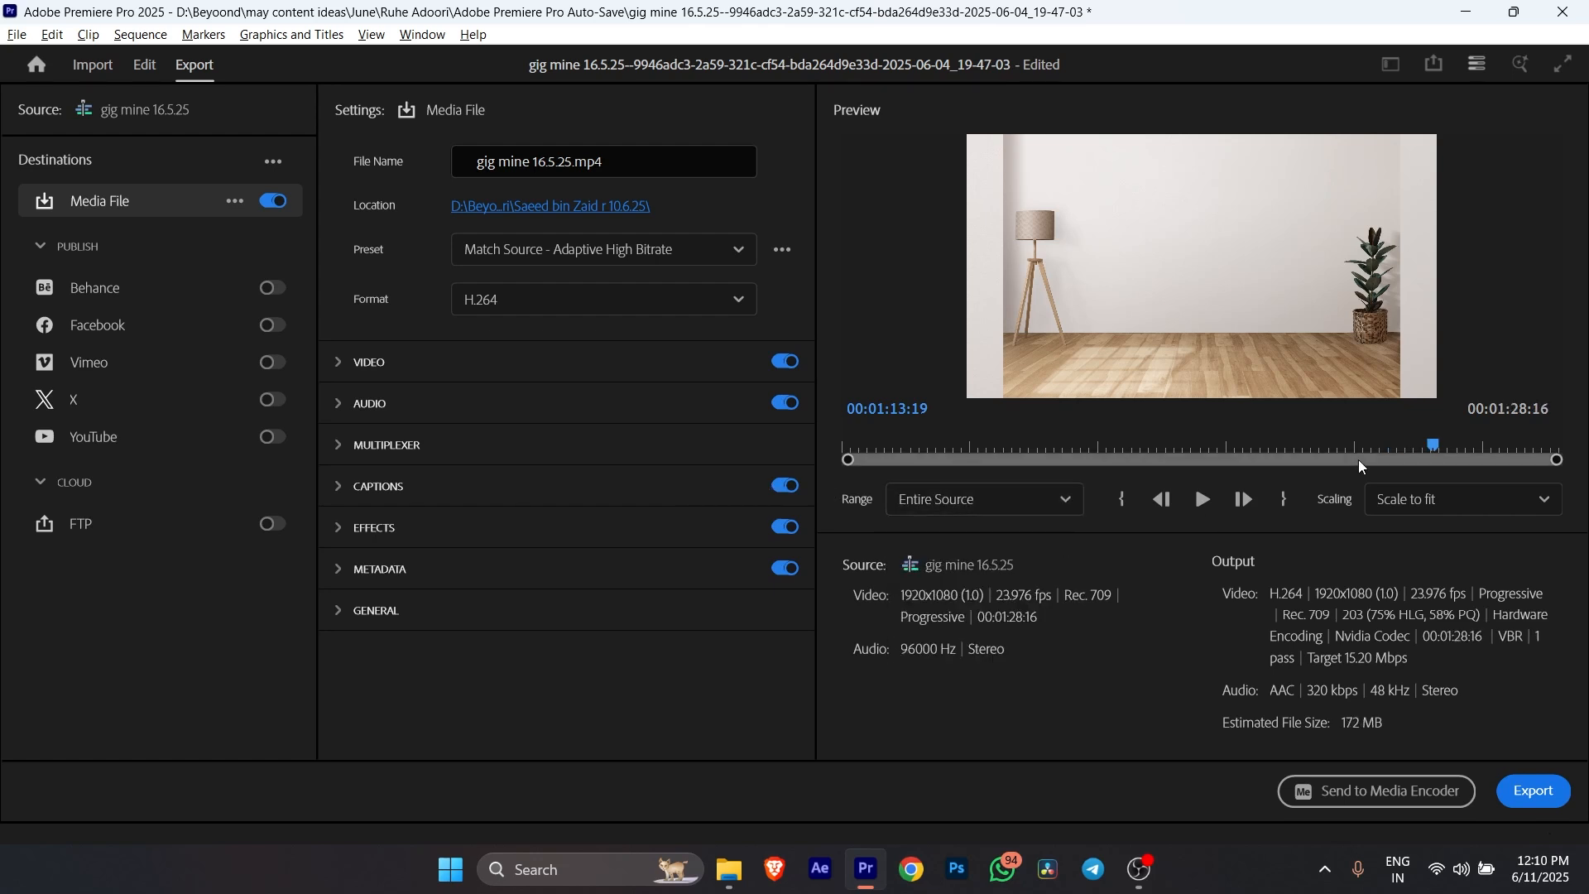
Try the Work Area export range, set the range to Source In/Out, and return to the editing workspace.
left_click(941, 504)
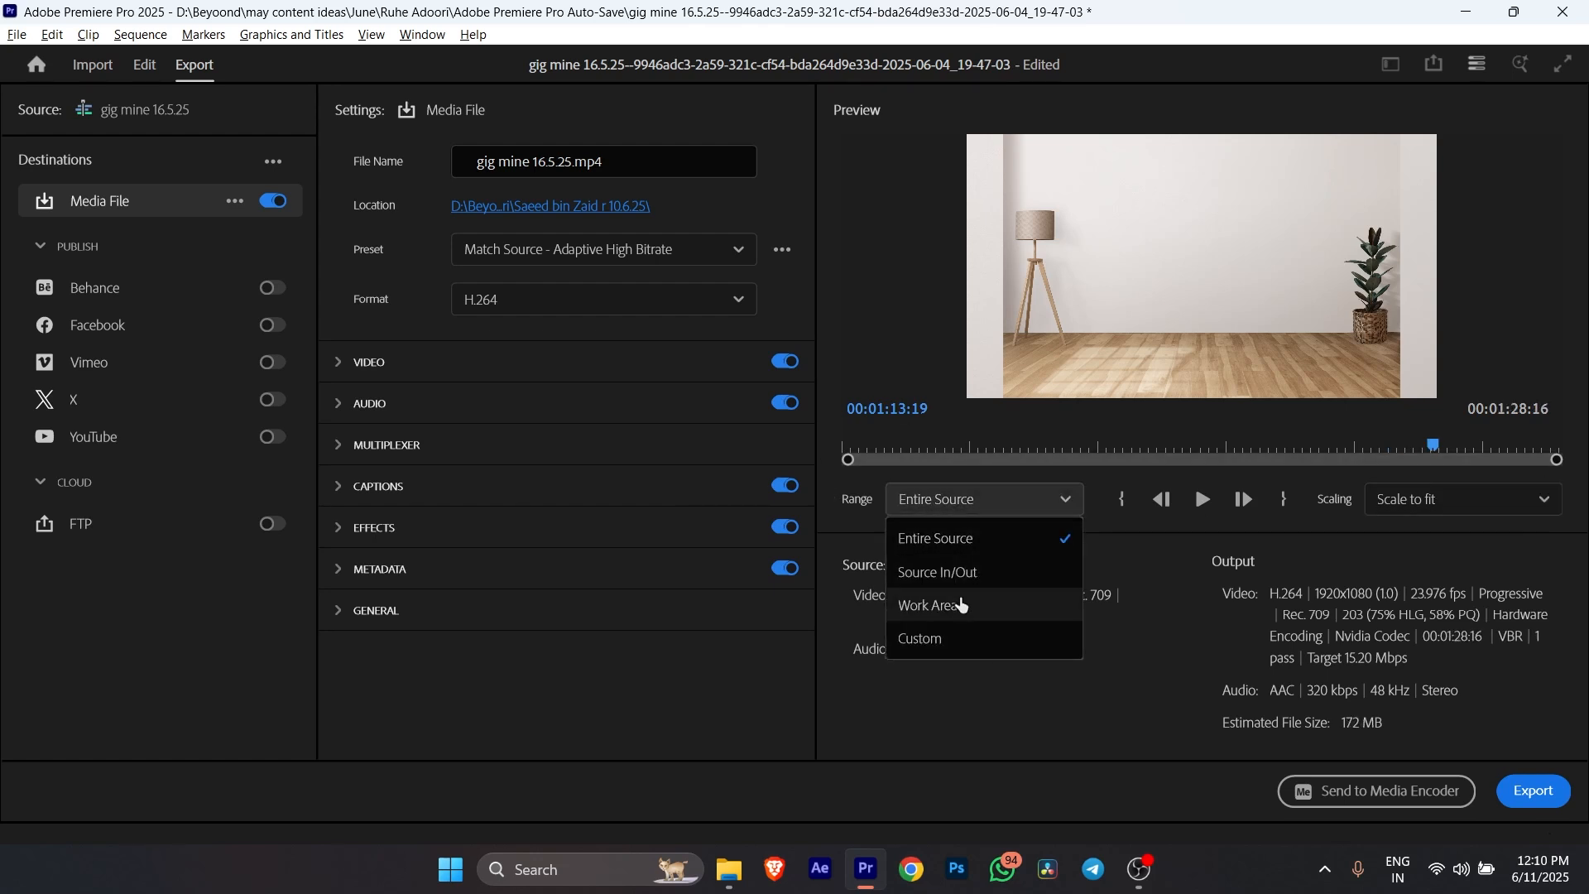
left_click(970, 607)
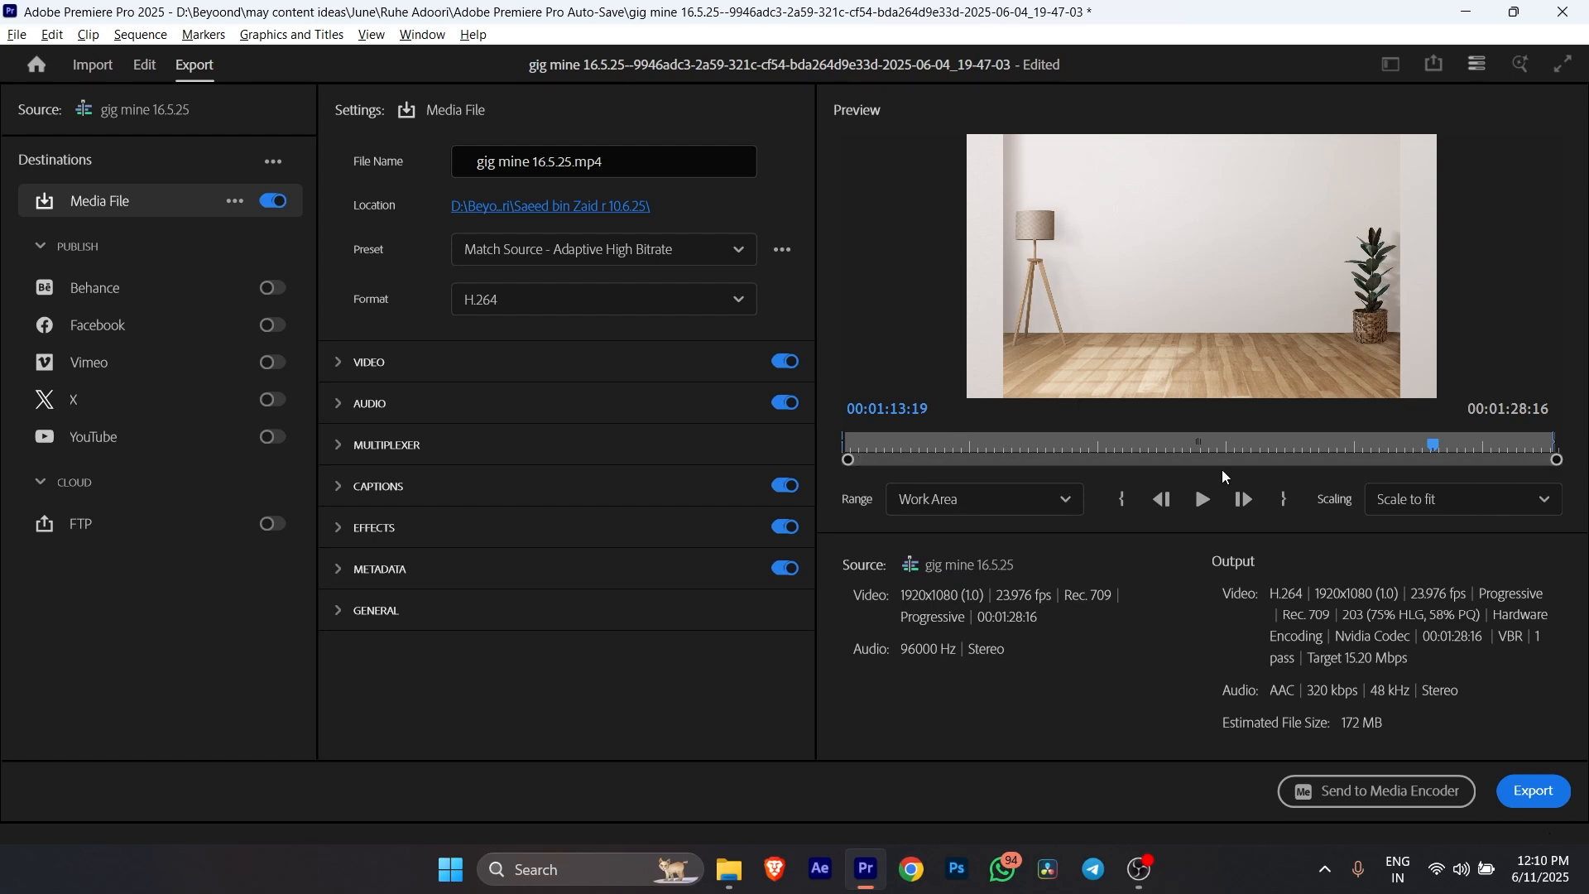
left_click(967, 500)
left_click(976, 571)
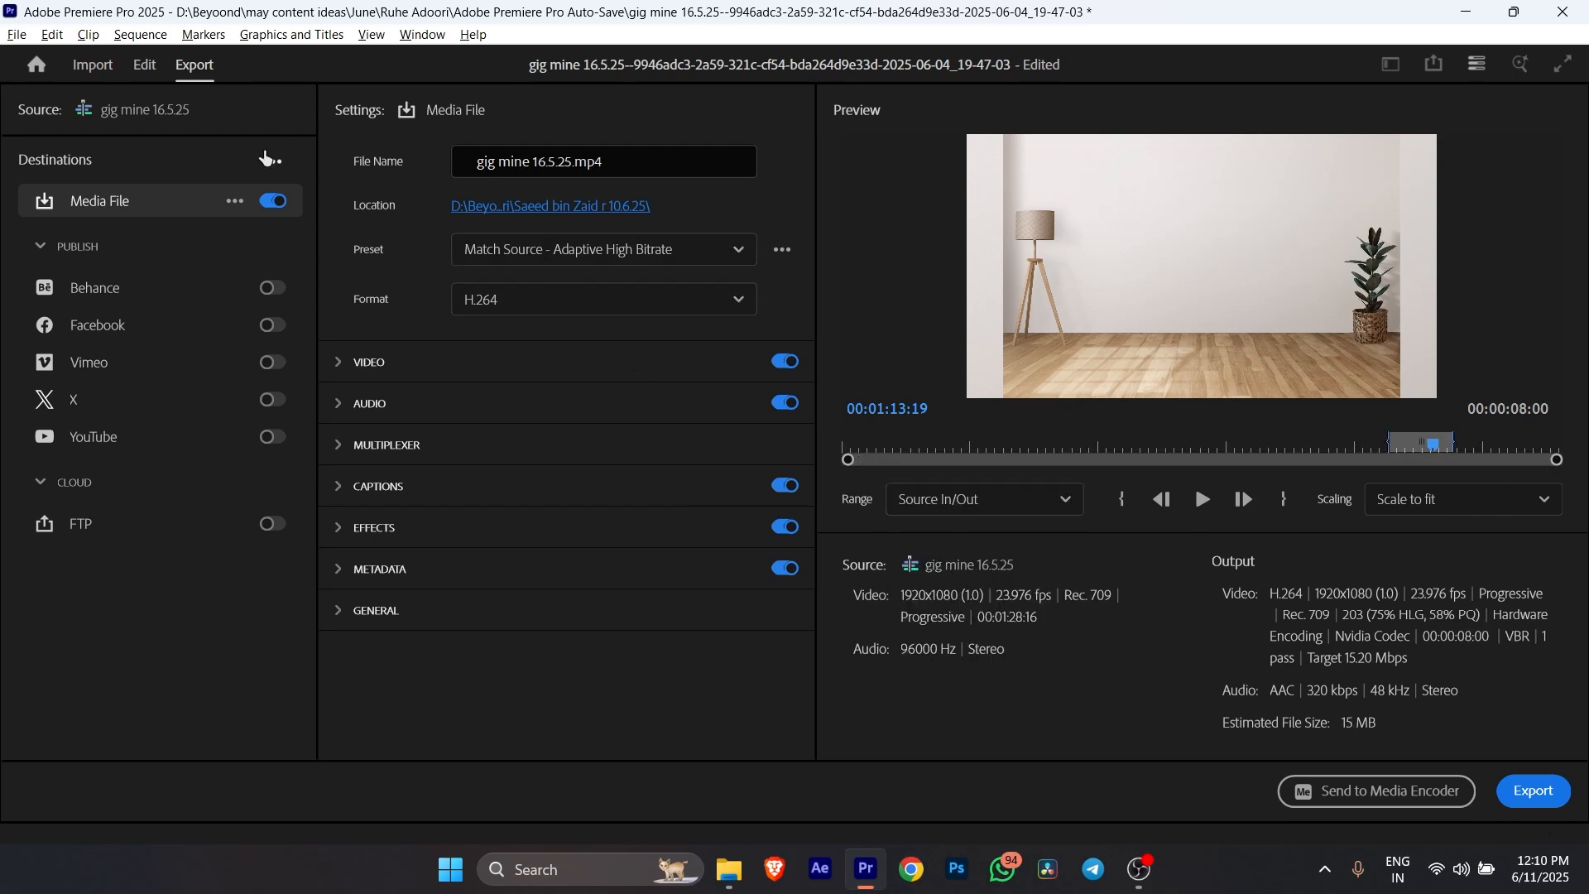
left_click(144, 66)
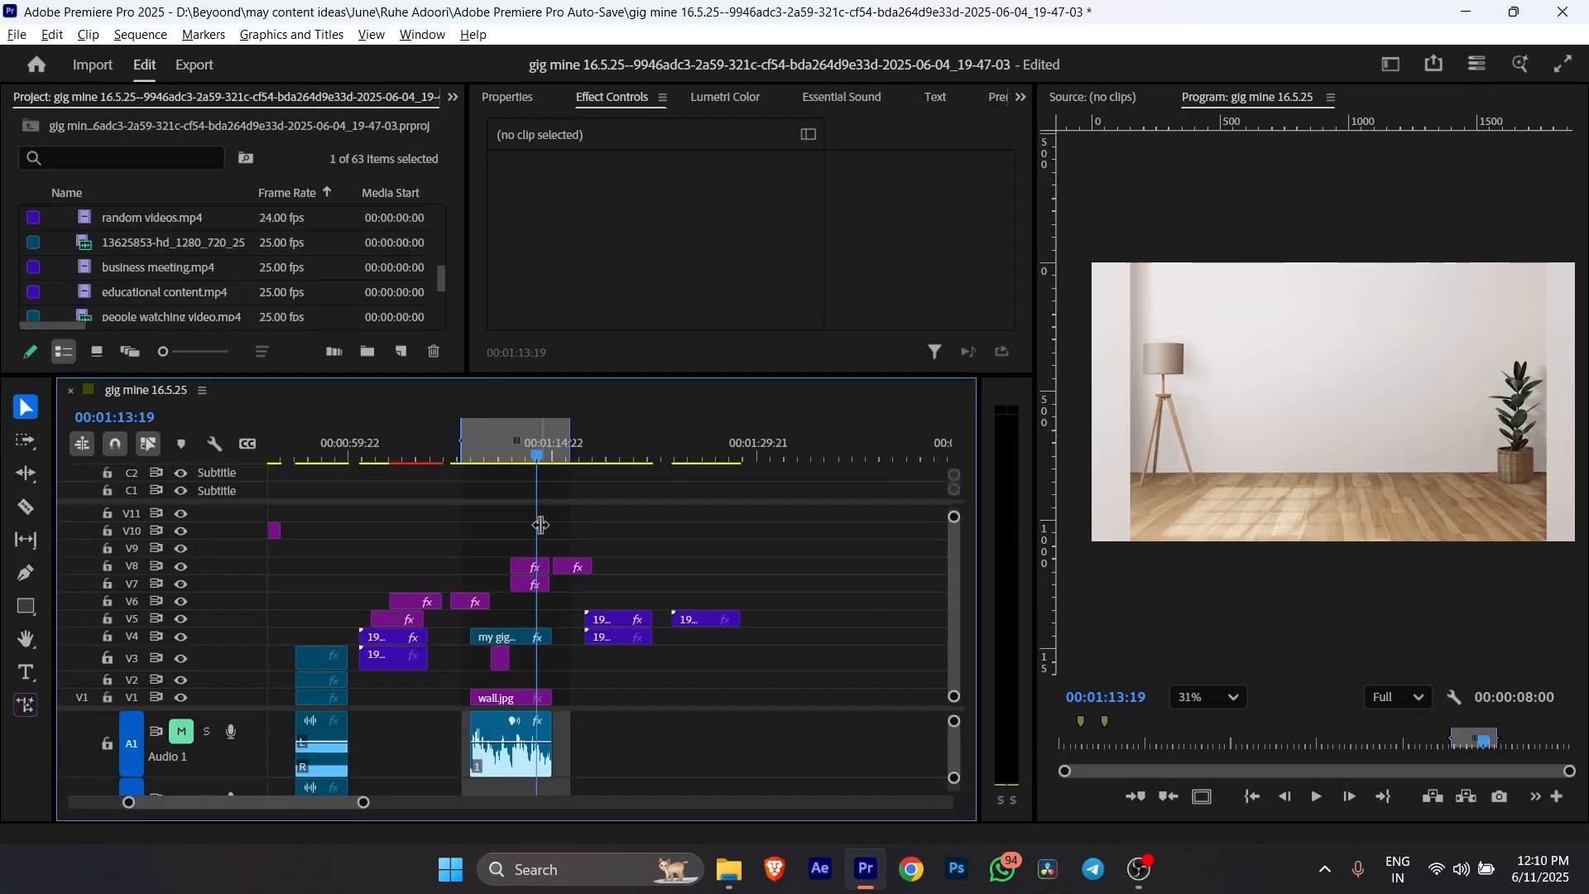